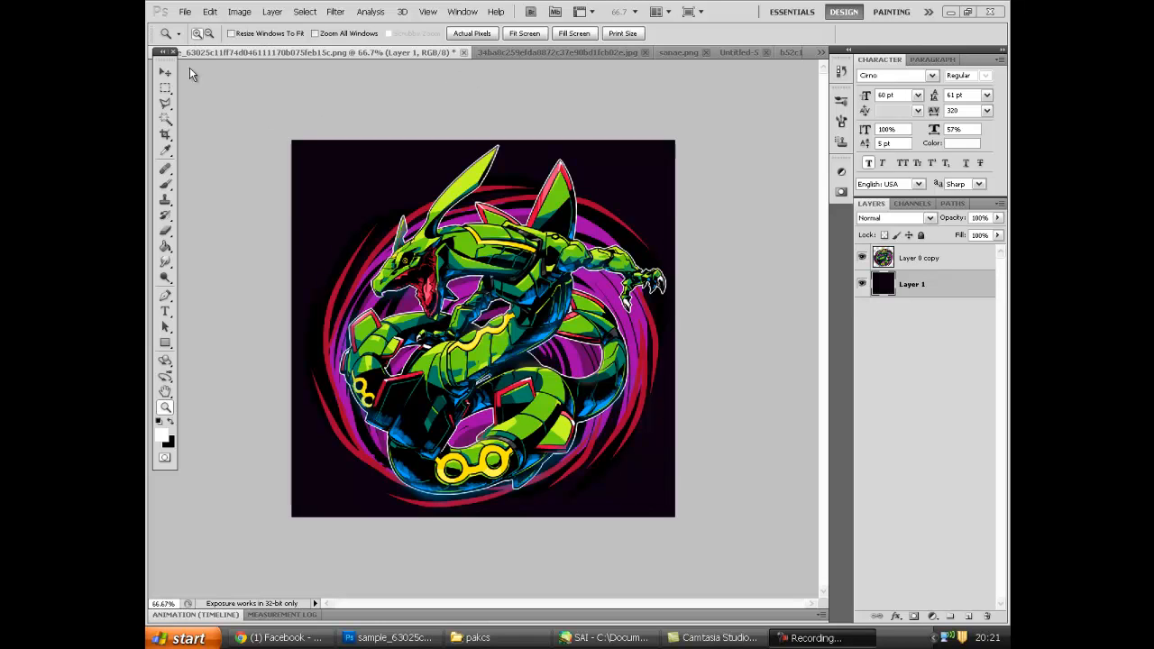
# Look through the open render documents, ending on yunonannan.png
pyautogui.click(200, 43)
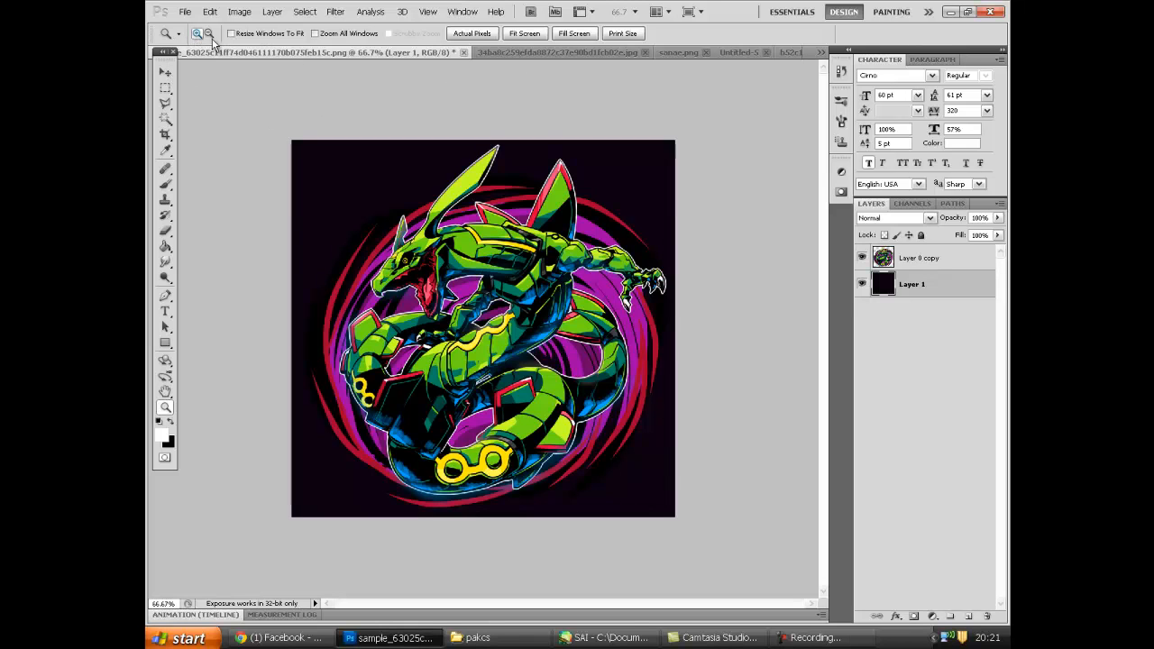
pyautogui.click(497, 53)
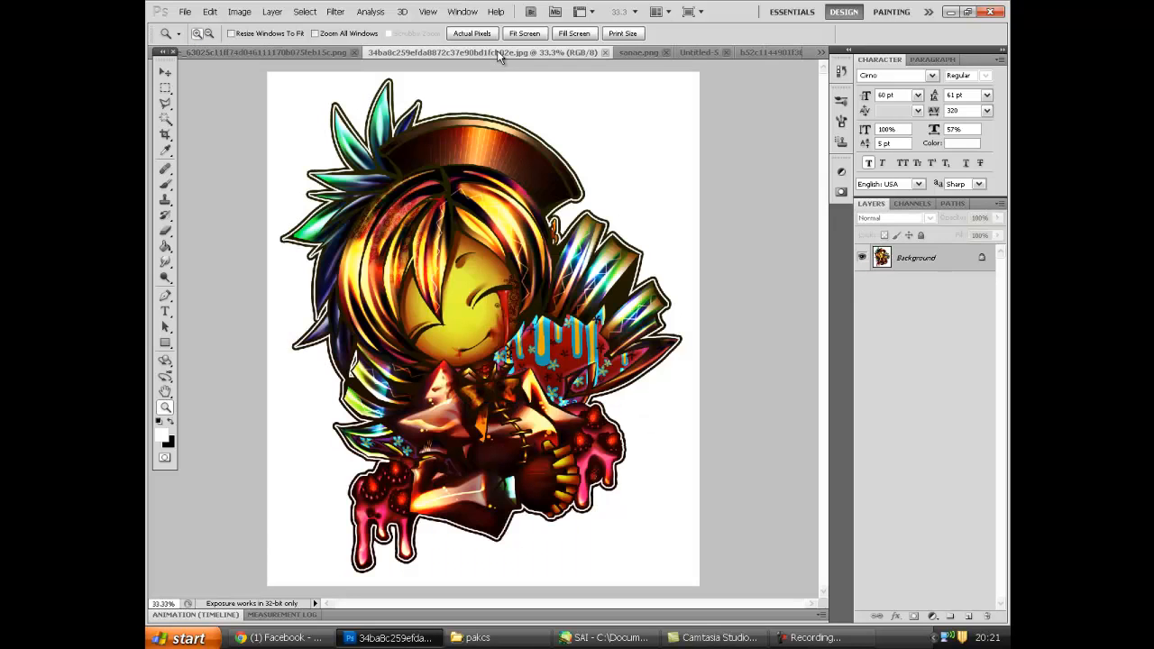
pyautogui.click(752, 53)
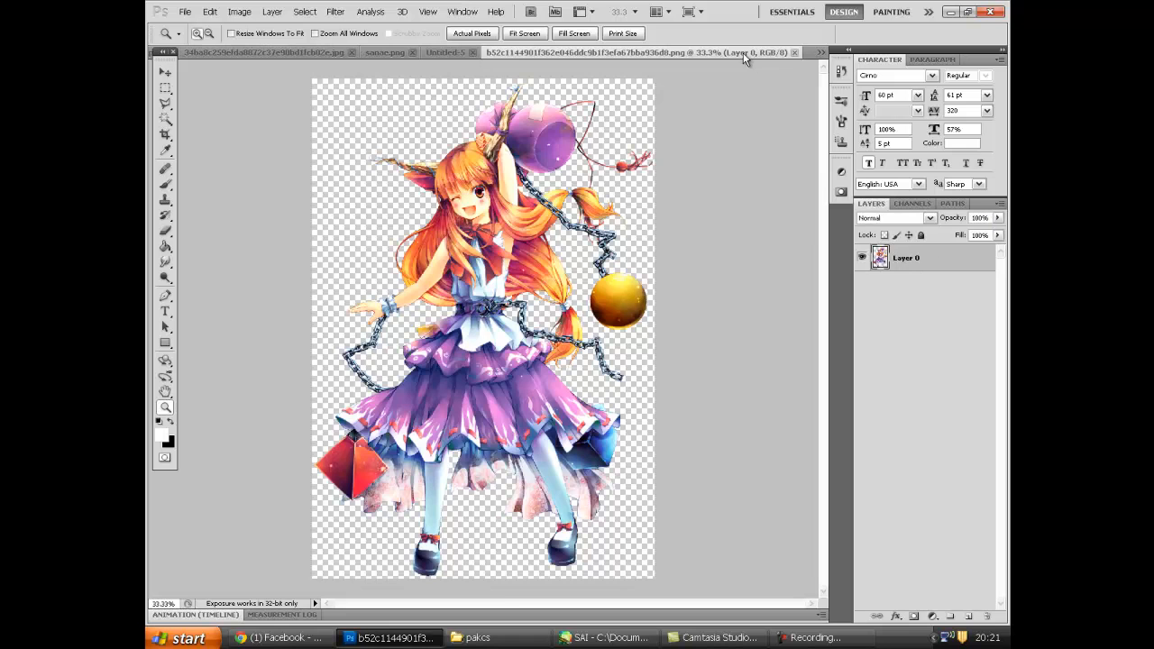
pyautogui.click(819, 52)
pyautogui.click(638, 217)
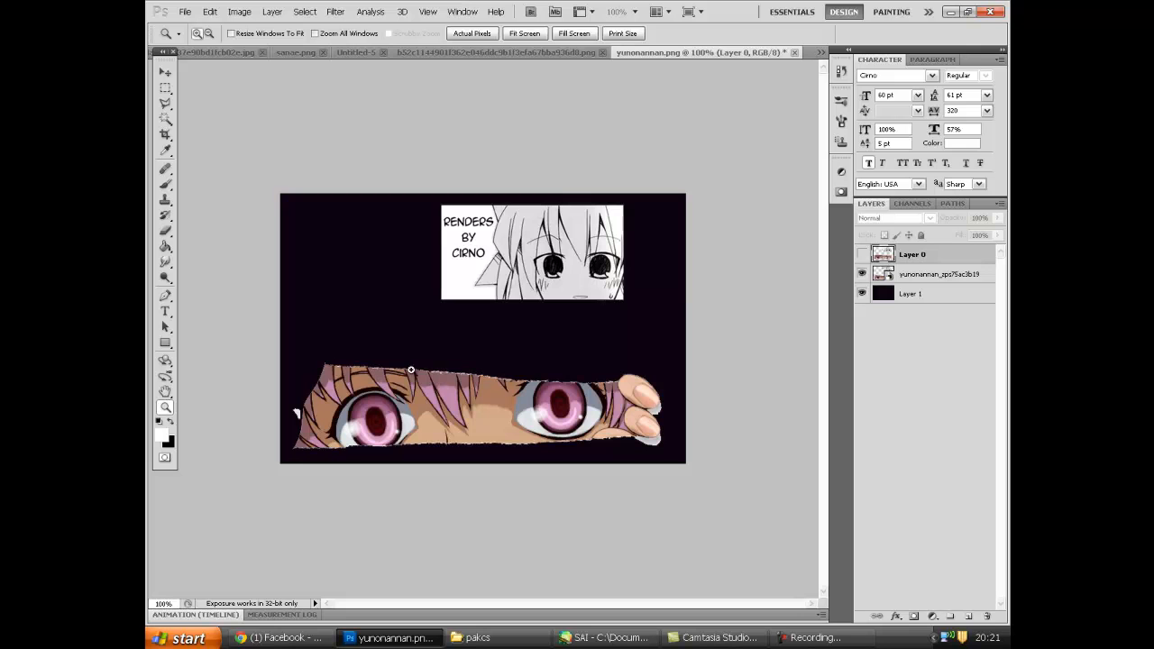
# Examine the cut edges of the eyes strip in yunonannan.png up close, including the stray white patch beside the hair
pyautogui.moveTo(685, 389); pyautogui.dragTo(344, 255)
pyautogui.moveTo(796, 539); pyautogui.dragTo(184, 142)
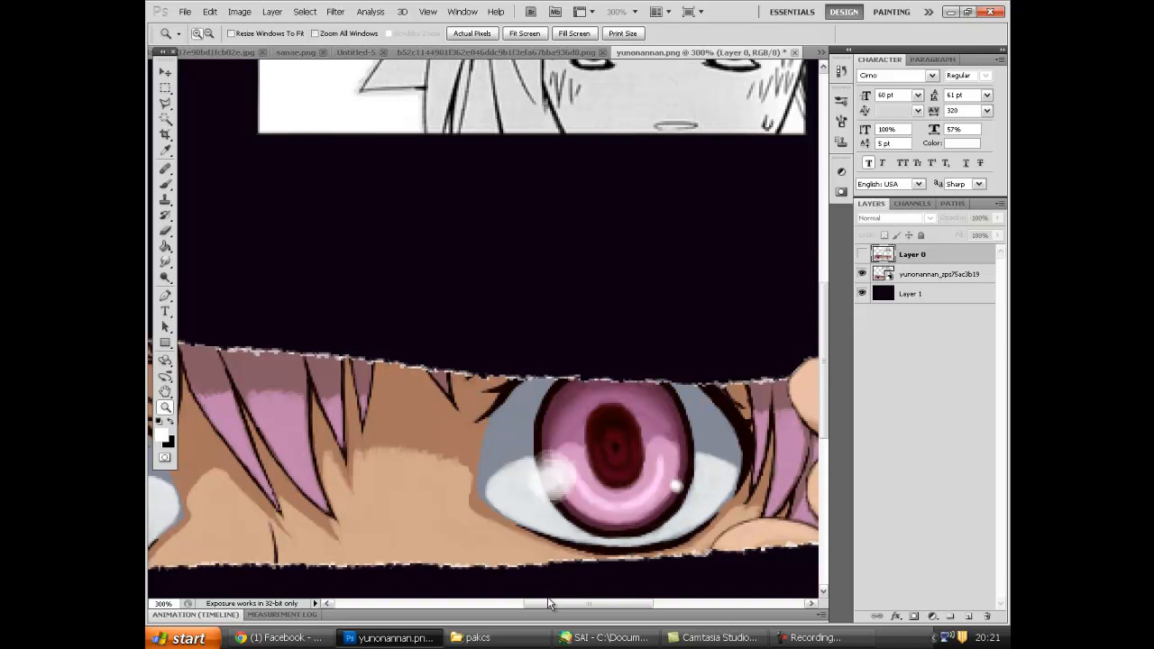
pyautogui.moveTo(557, 604); pyautogui.dragTo(432, 444)
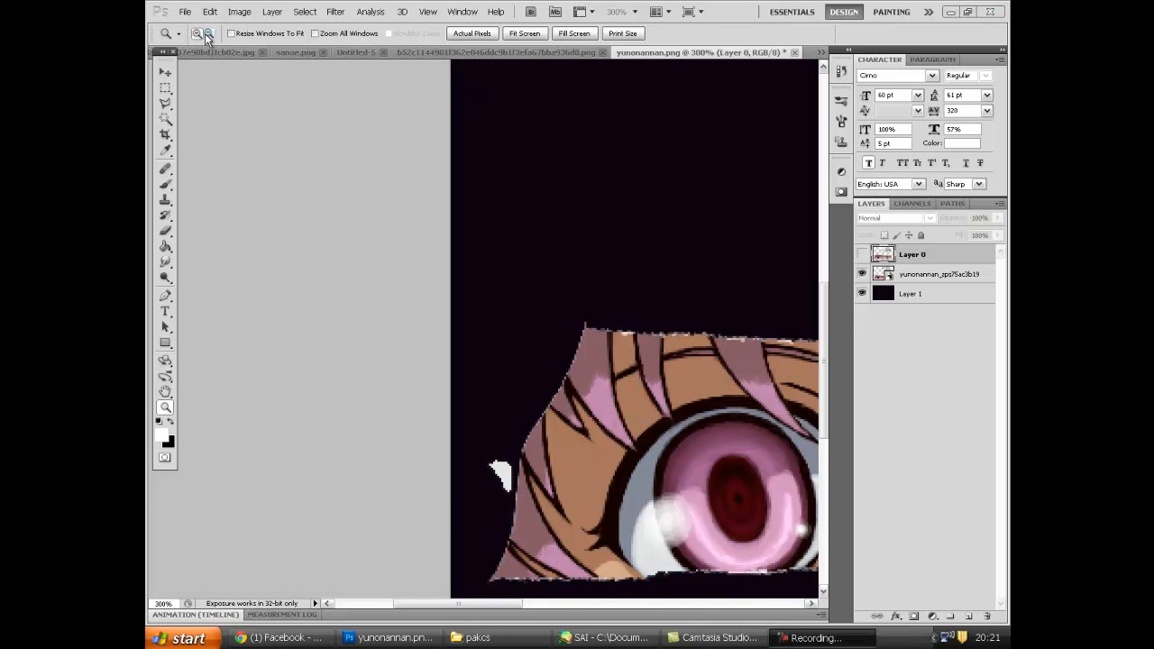
pyautogui.click(436, 309)
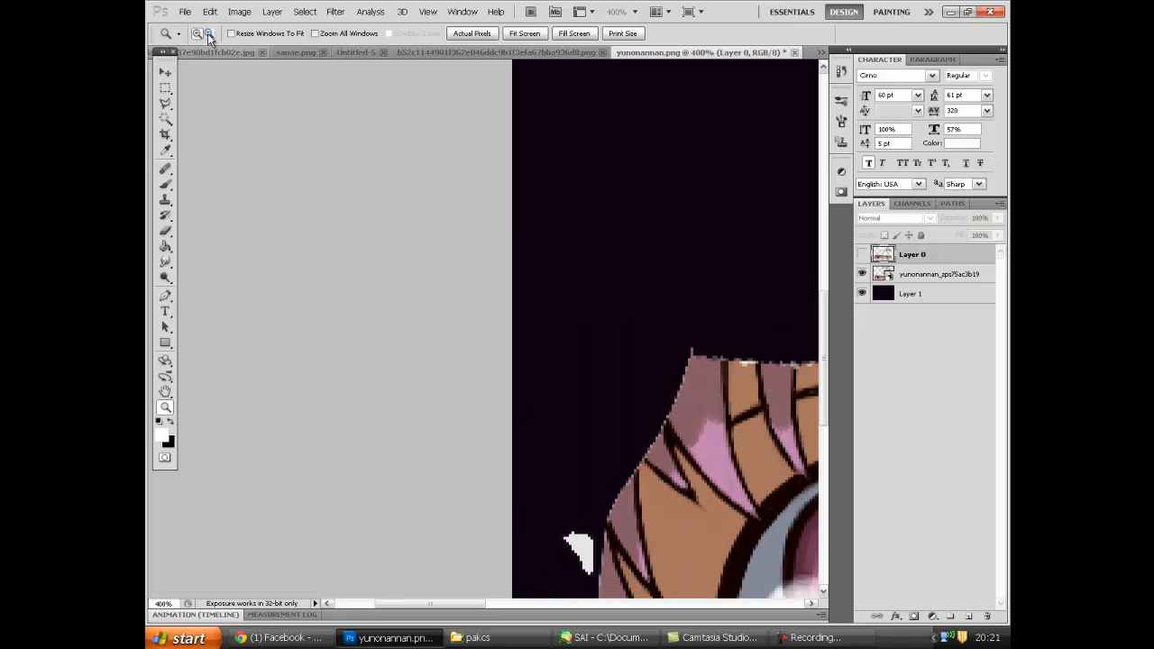
pyautogui.keyDown('alt'); pyautogui.click(277, 304); pyautogui.keyUp('alt')
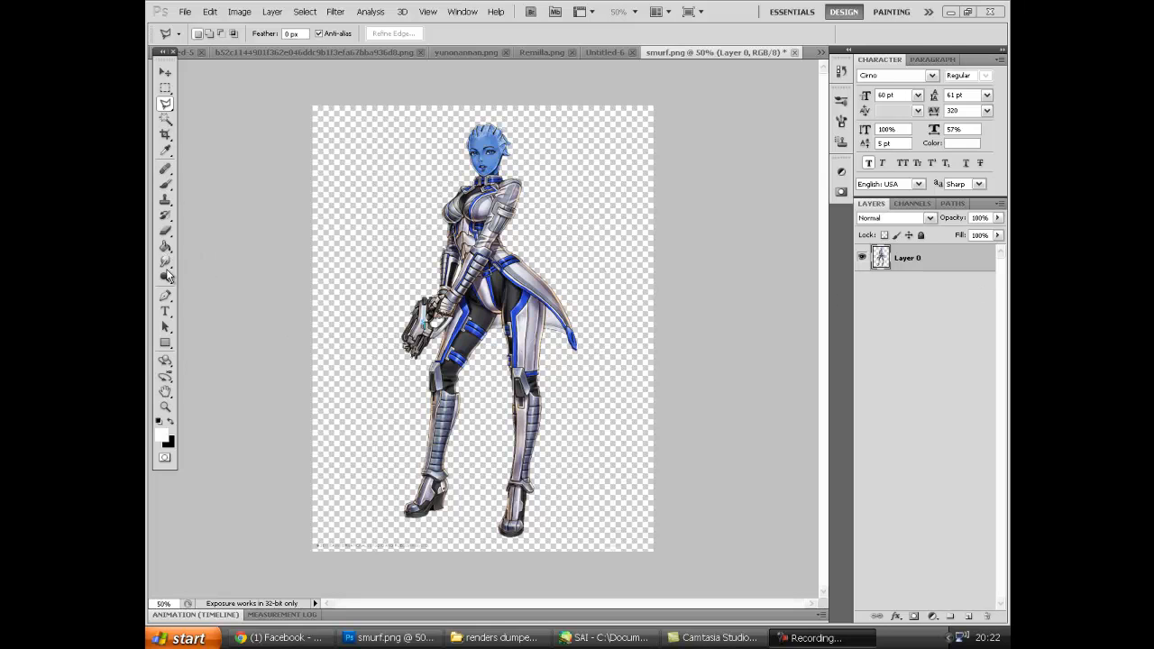
# Select the transparent background of smurf.png with the Magic Wand at tolerance 50 and Contiguous off, and invert the selection
pyautogui.click(167, 121)
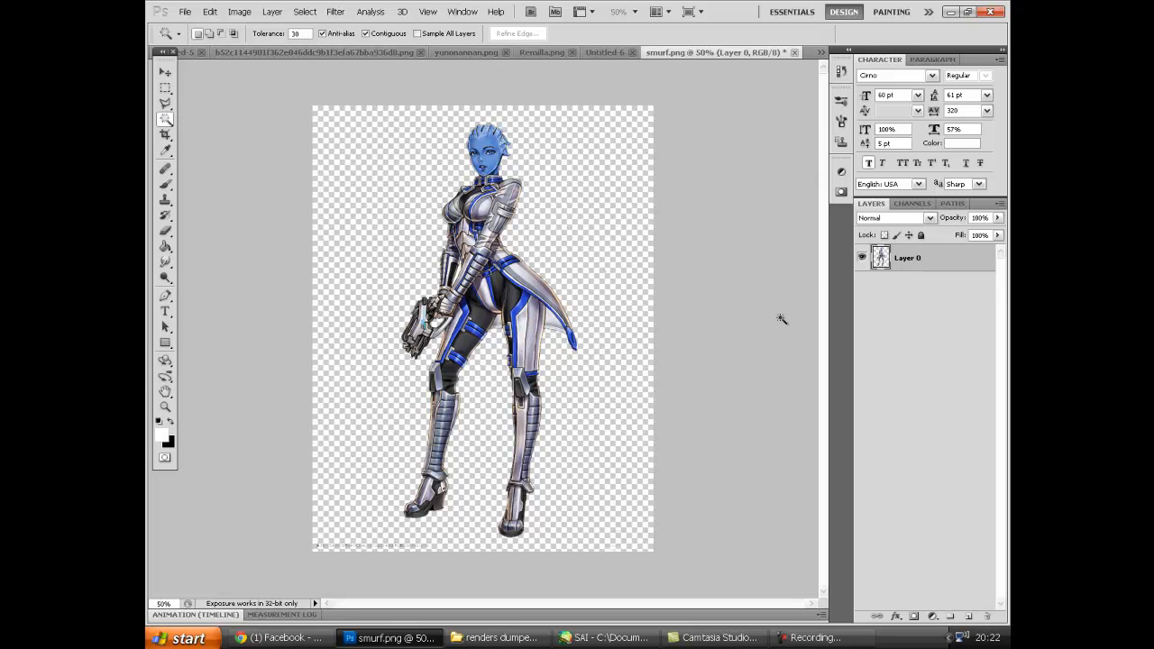
pyautogui.click(366, 33)
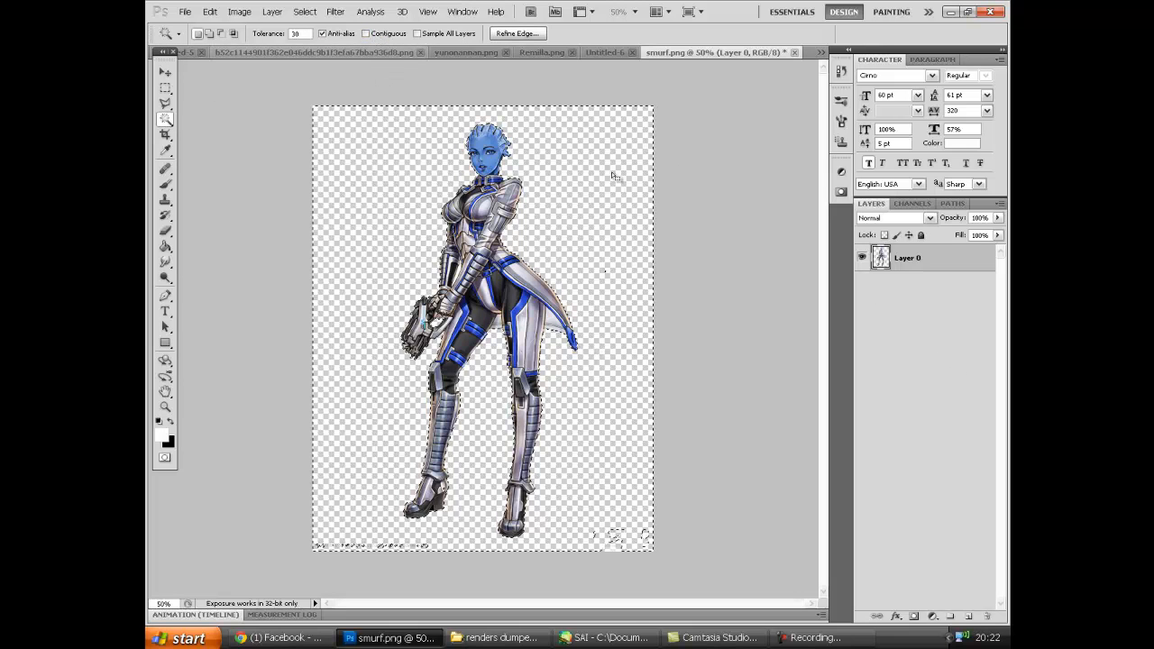
pyautogui.hotkey('ctrl', 'd')
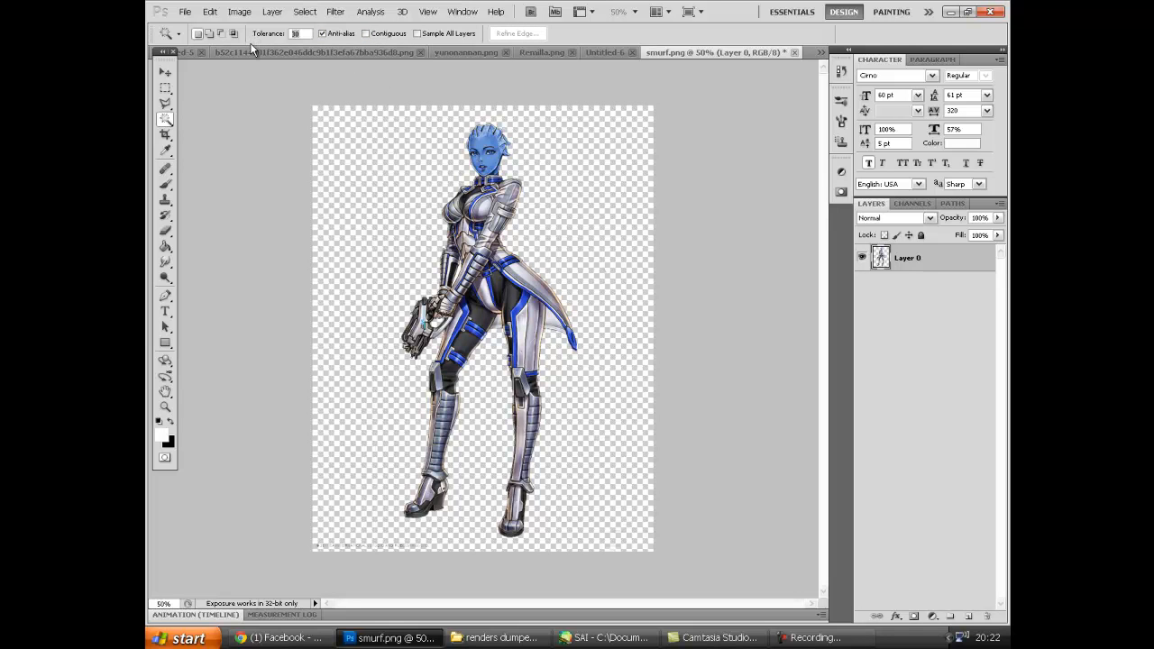
pyautogui.write('0')
pyautogui.click(412, 111)
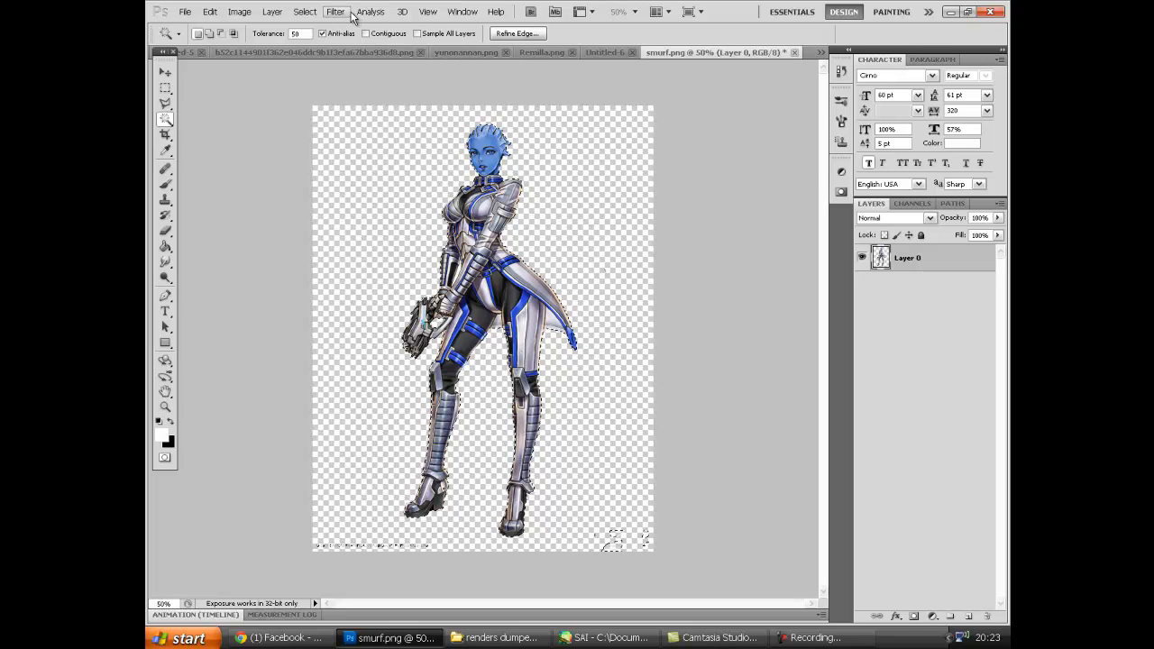
pyautogui.click(305, 12)
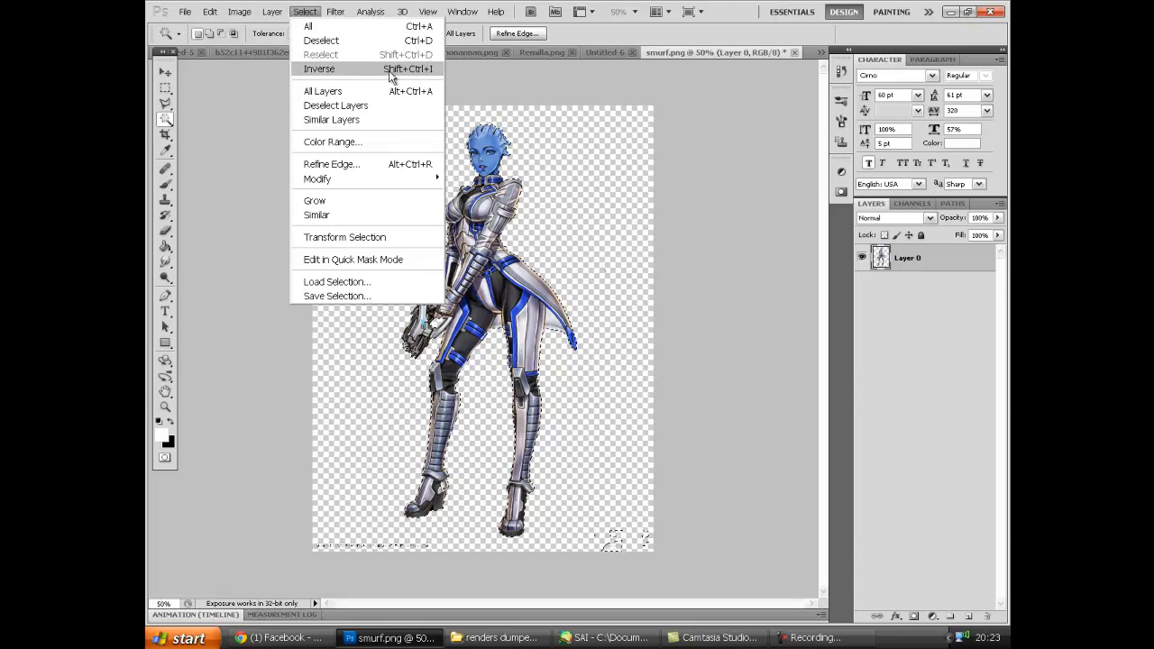
pyautogui.click(735, 9)
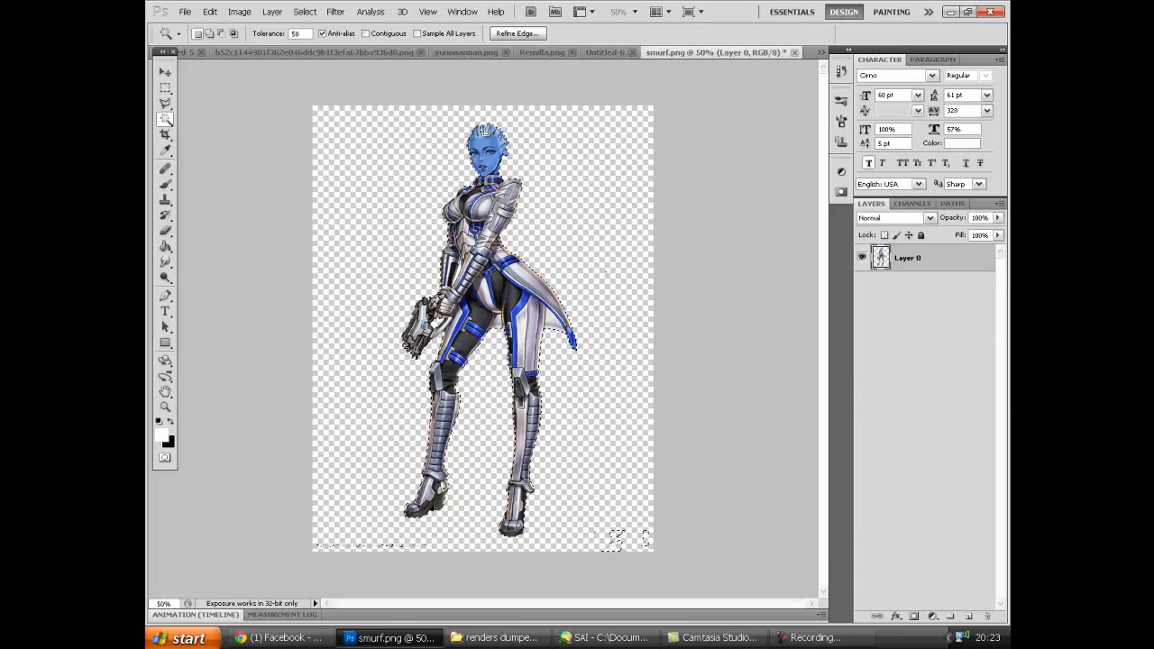
# Erase the selected leftover copyright text and corner marks along the lower edge of the smurf.png canvas, and deselect
pyautogui.click(166, 406)
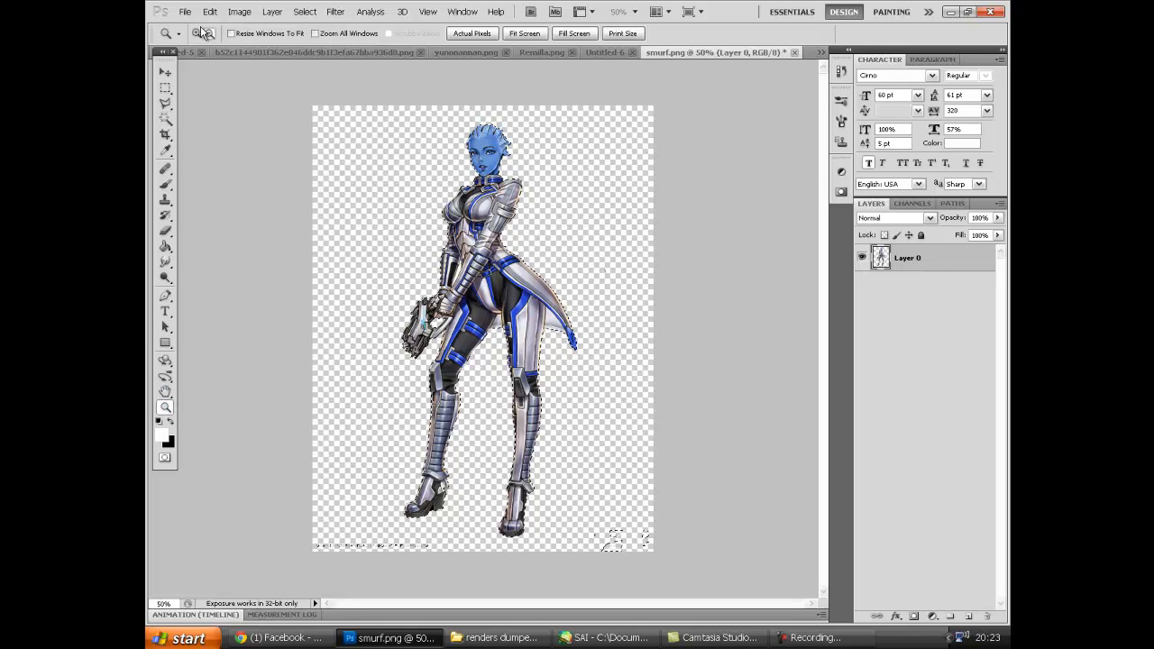
pyautogui.click(506, 158)
pyautogui.moveTo(506, 159); pyautogui.dragTo(534, 242)
pyautogui.scroll(-5, 534, 241)
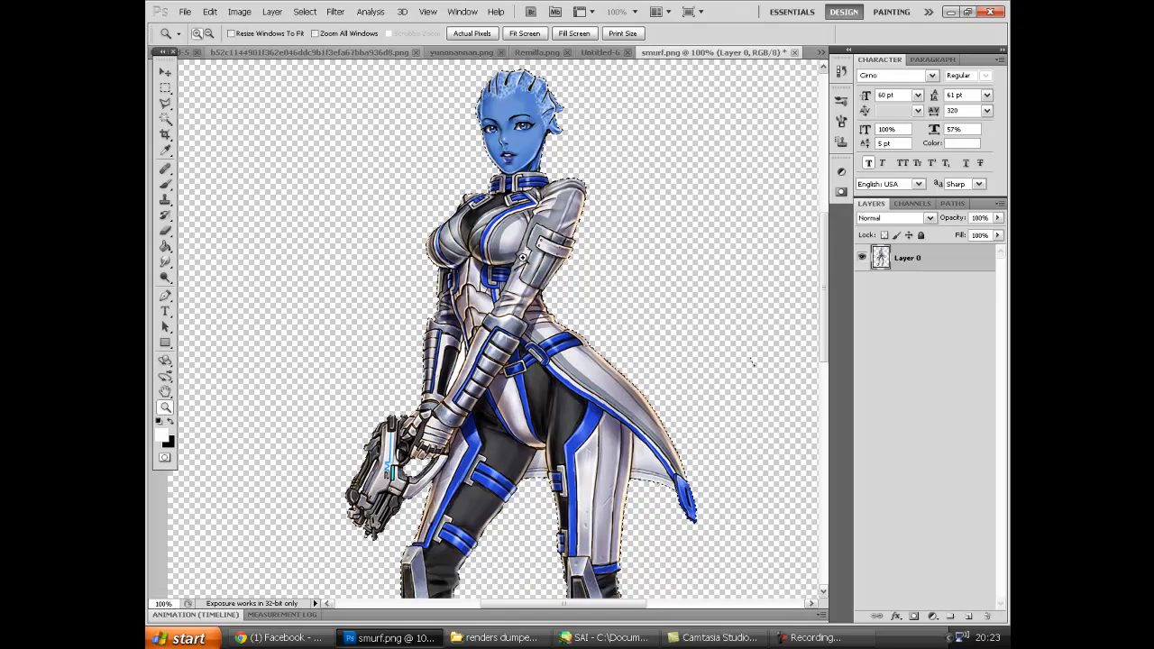
pyautogui.scroll(-6, 521, 255)
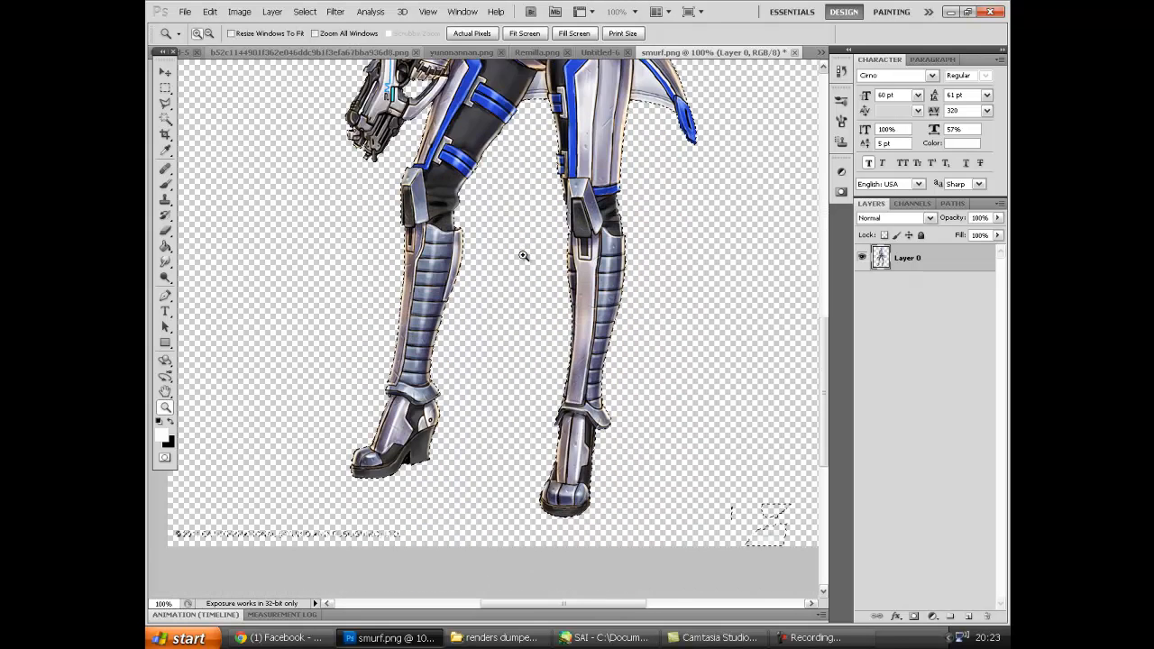
pyautogui.click(344, 424)
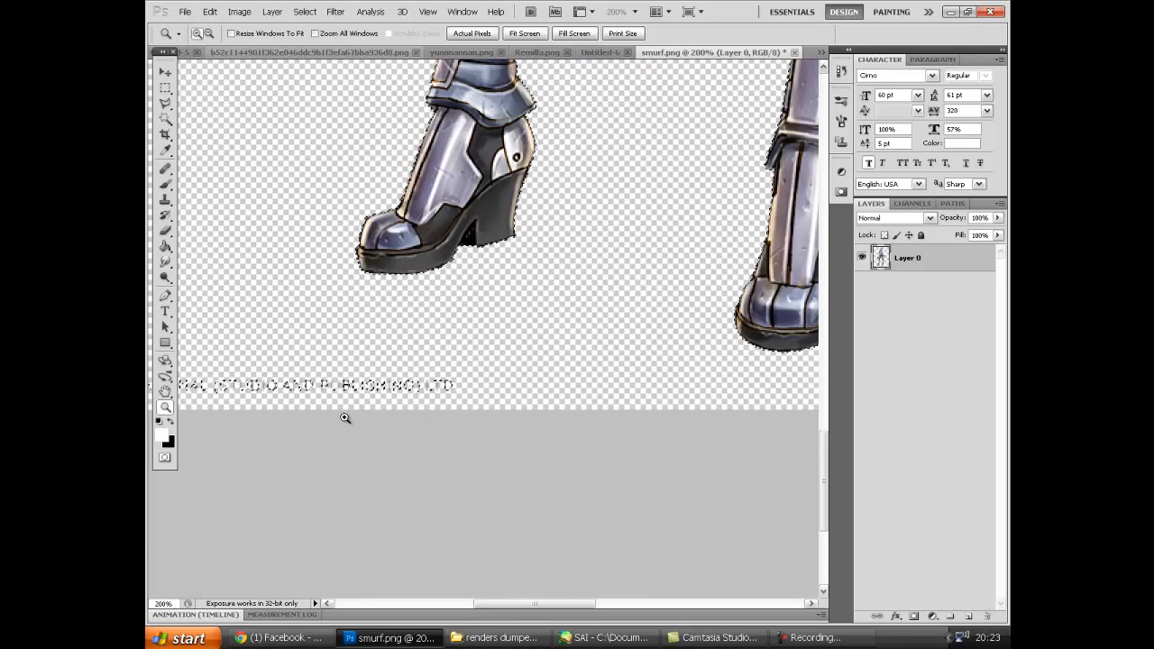
pyautogui.moveTo(542, 610); pyautogui.dragTo(464, 526)
pyautogui.click(166, 233)
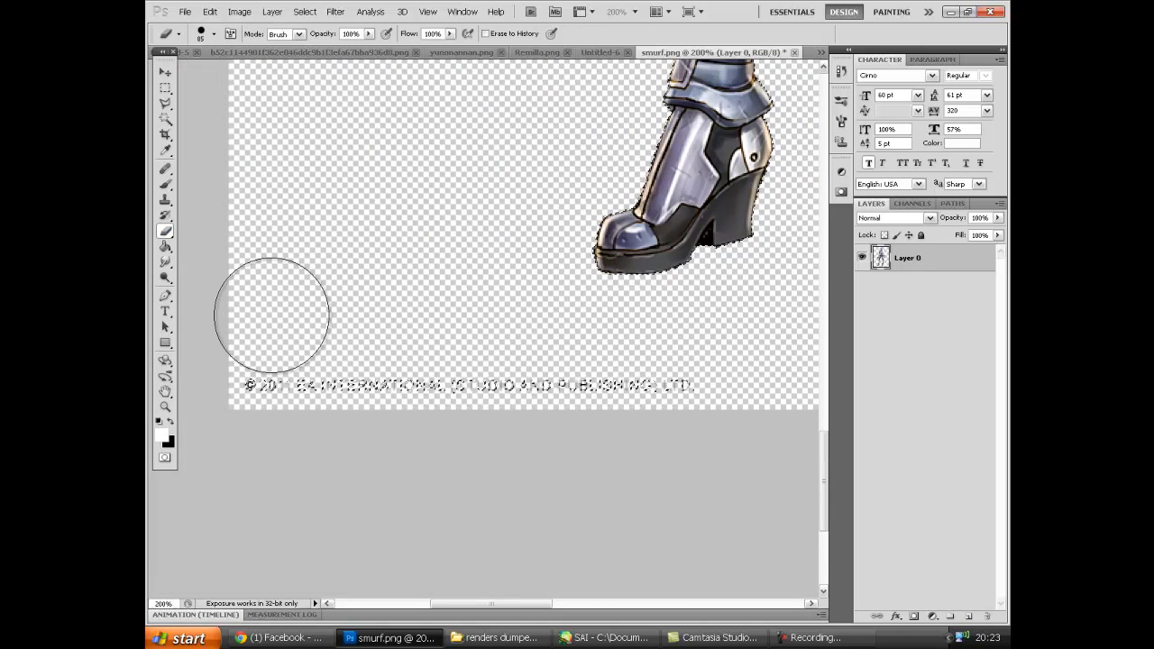
pyautogui.moveTo(273, 355)
pyautogui.mouseDown()
pyautogui.moveTo(309, 377)
pyautogui.moveTo(631, 387)
pyautogui.mouseUp()
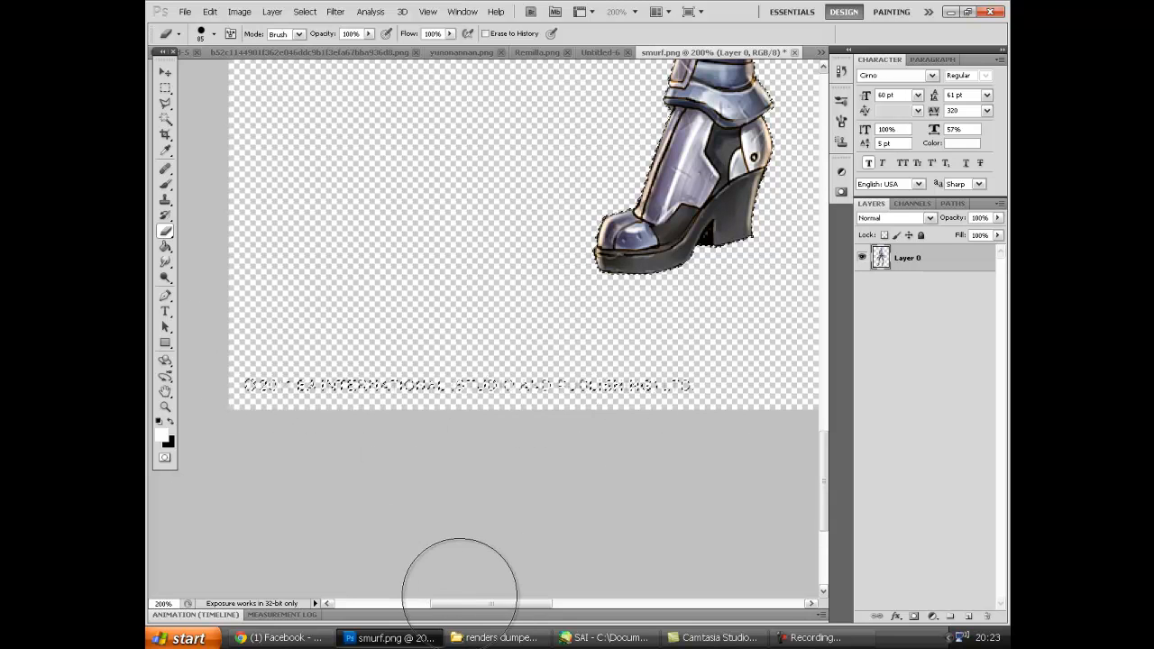
pyautogui.moveTo(455, 603); pyautogui.dragTo(614, 577)
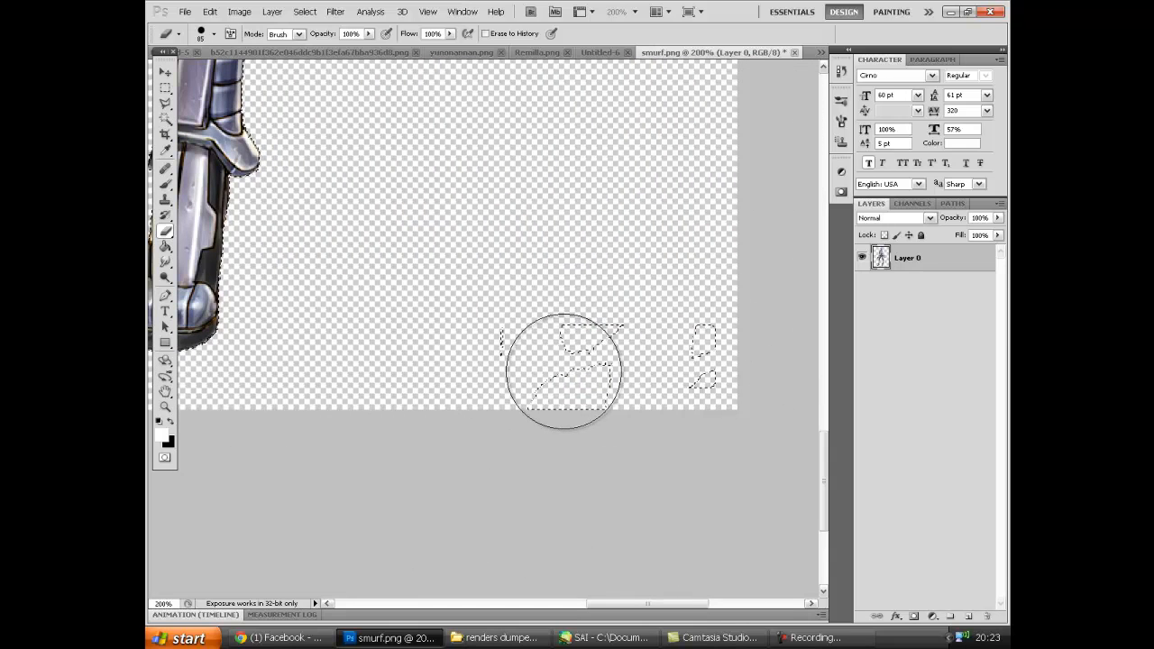
pyautogui.hotkey('ctrl', 'd')
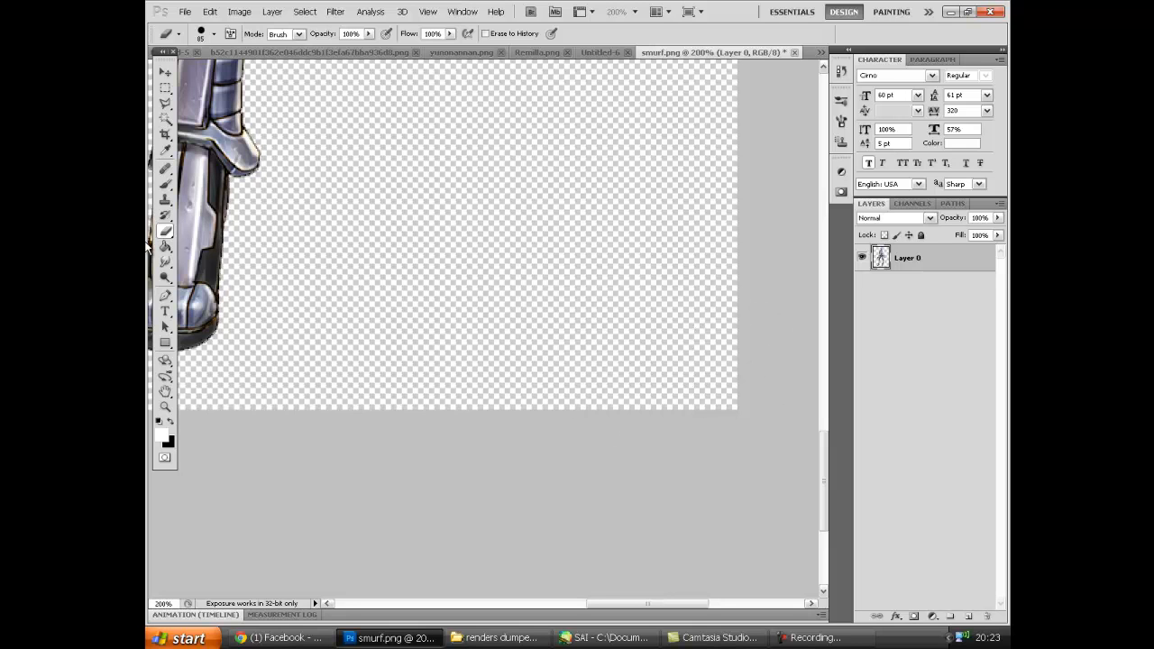
# Reselect the transparent background with the Magic Wand to check the whole canvas for remaining residue
pyautogui.click(165, 407)
pyautogui.click(389, 227)
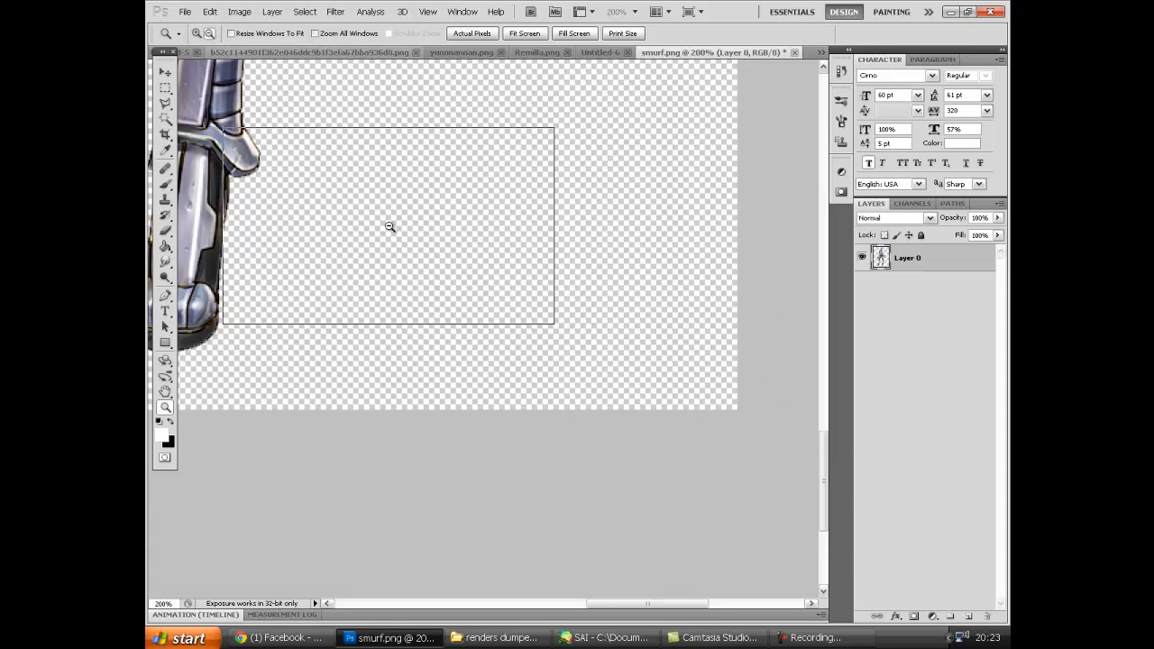
pyautogui.click(484, 206)
pyautogui.click(352, 173)
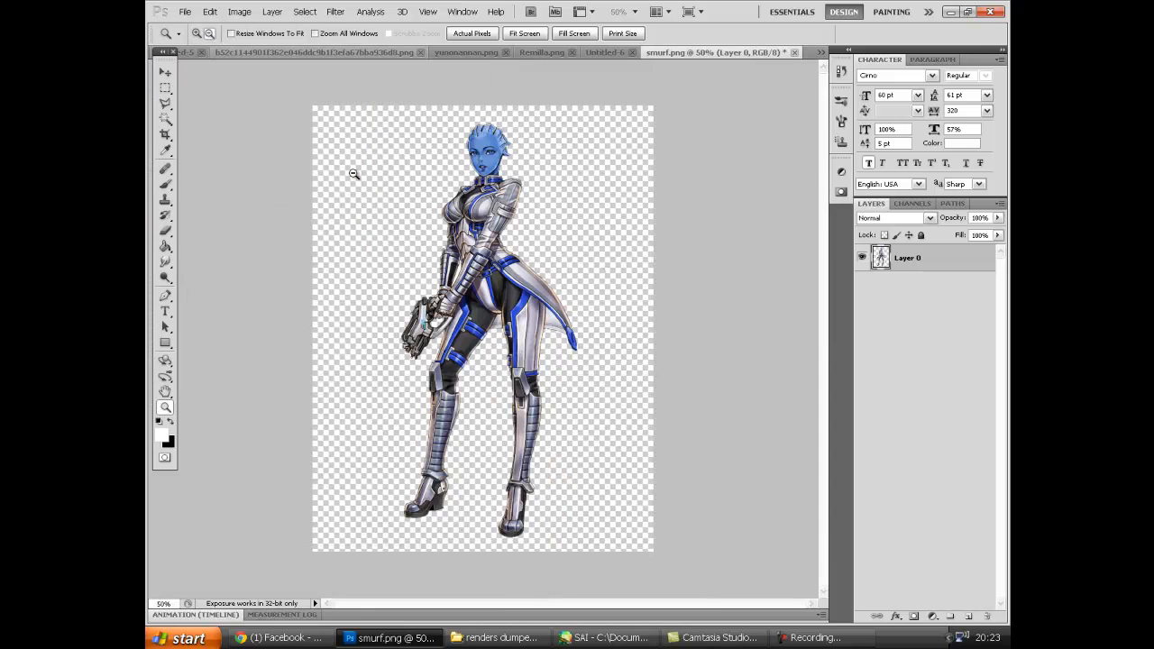
pyautogui.click(166, 119)
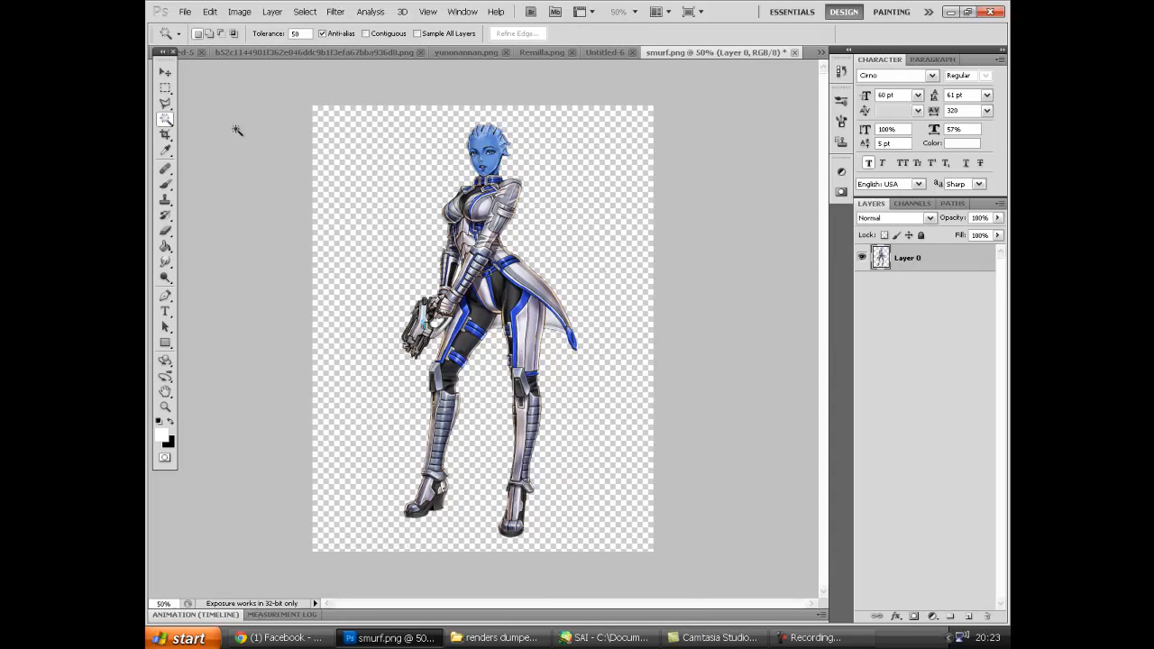
pyautogui.click(409, 171)
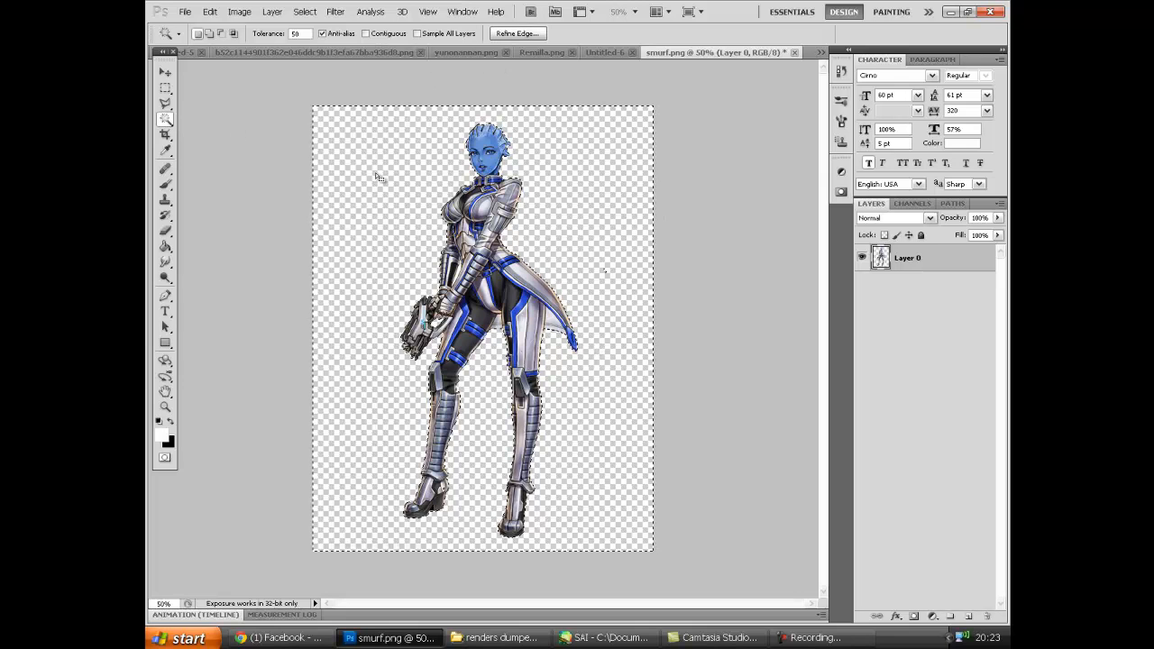
# Return to yunonannan.png and inspect the torn edges of the eyes strip
pyautogui.click(820, 56)
pyautogui.click(820, 56)
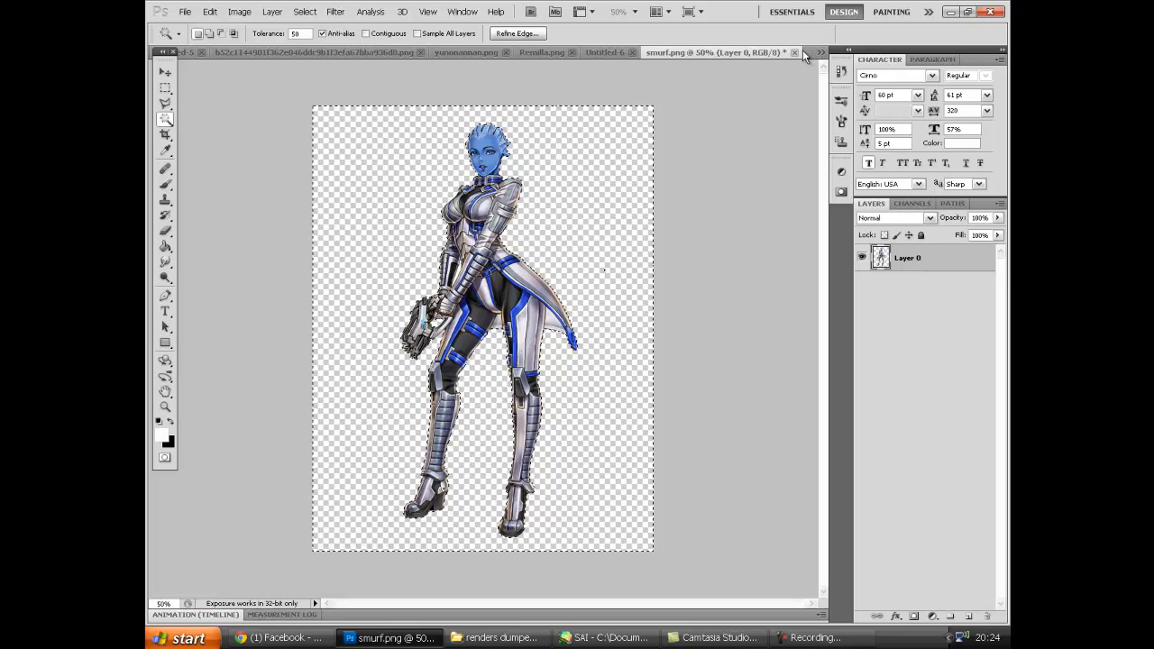
pyautogui.click(601, 54)
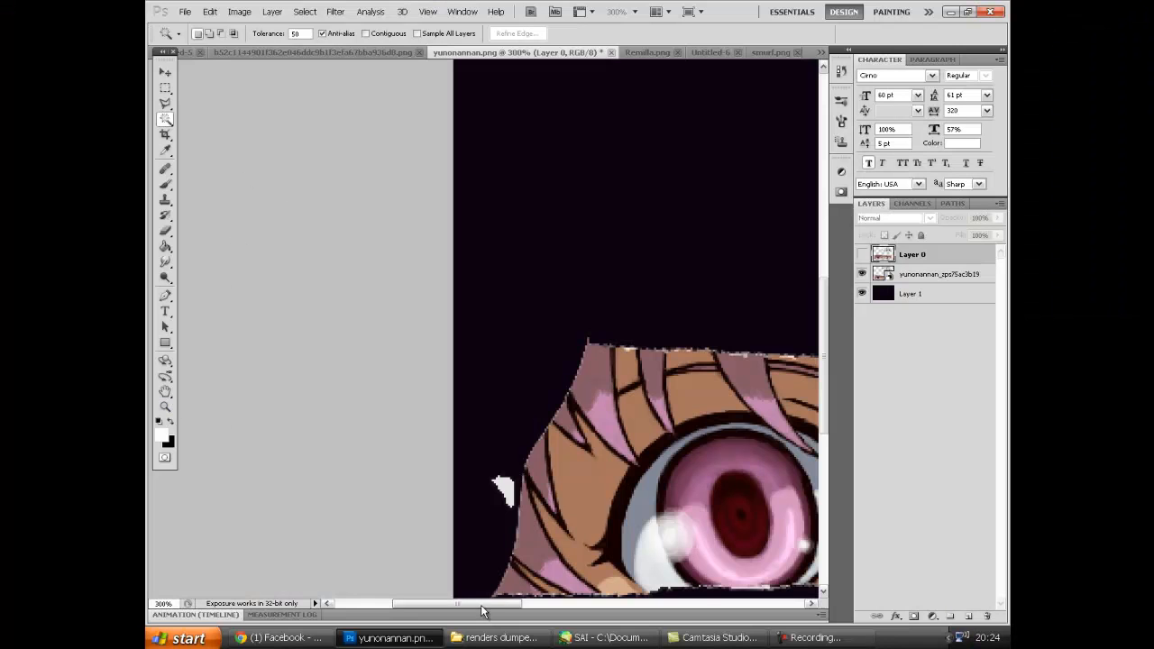
pyautogui.moveTo(480, 610); pyautogui.dragTo(557, 610)
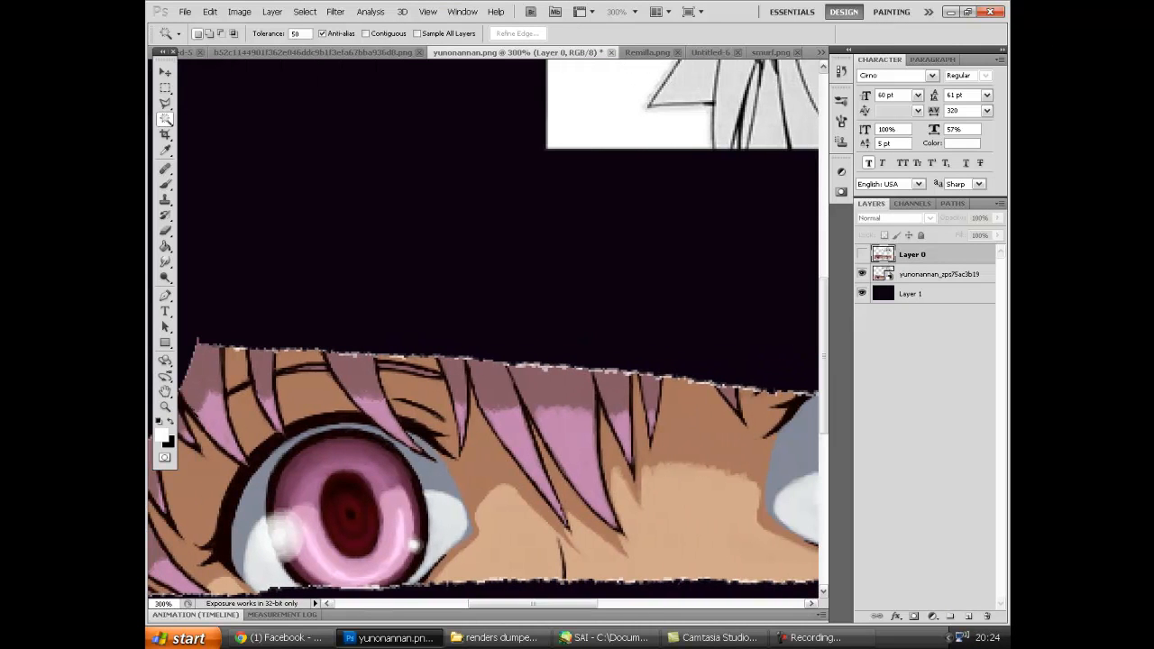
pyautogui.click(165, 406)
pyautogui.keyDown('alt'); pyautogui.click(351, 208); pyautogui.keyUp('alt')
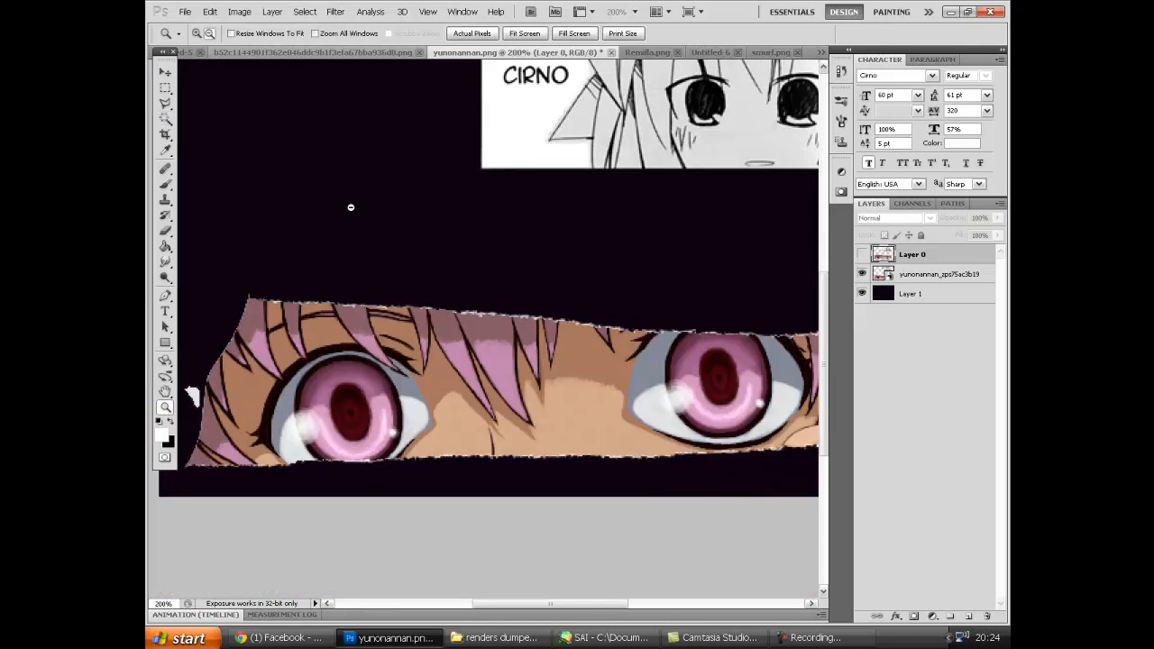
pyautogui.keyDown('alt'); pyautogui.click(351, 207); pyautogui.keyUp('alt')
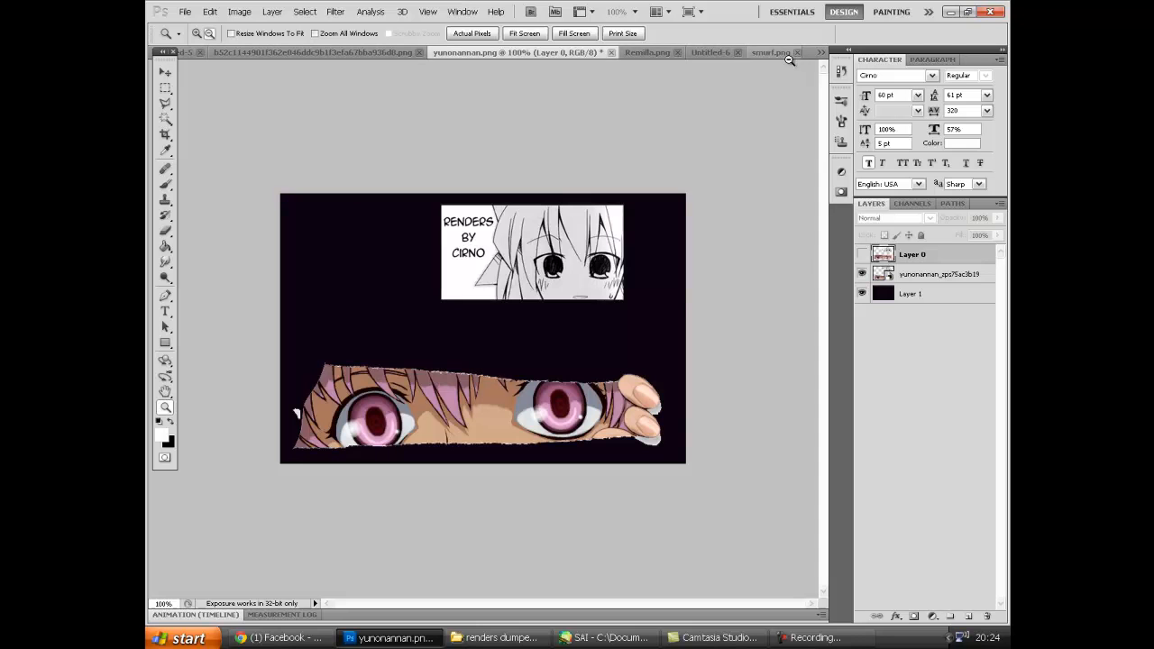
# Switch to the orange-haired horned girl render and duplicate Layer 0
pyautogui.click(820, 52)
pyautogui.click(722, 199)
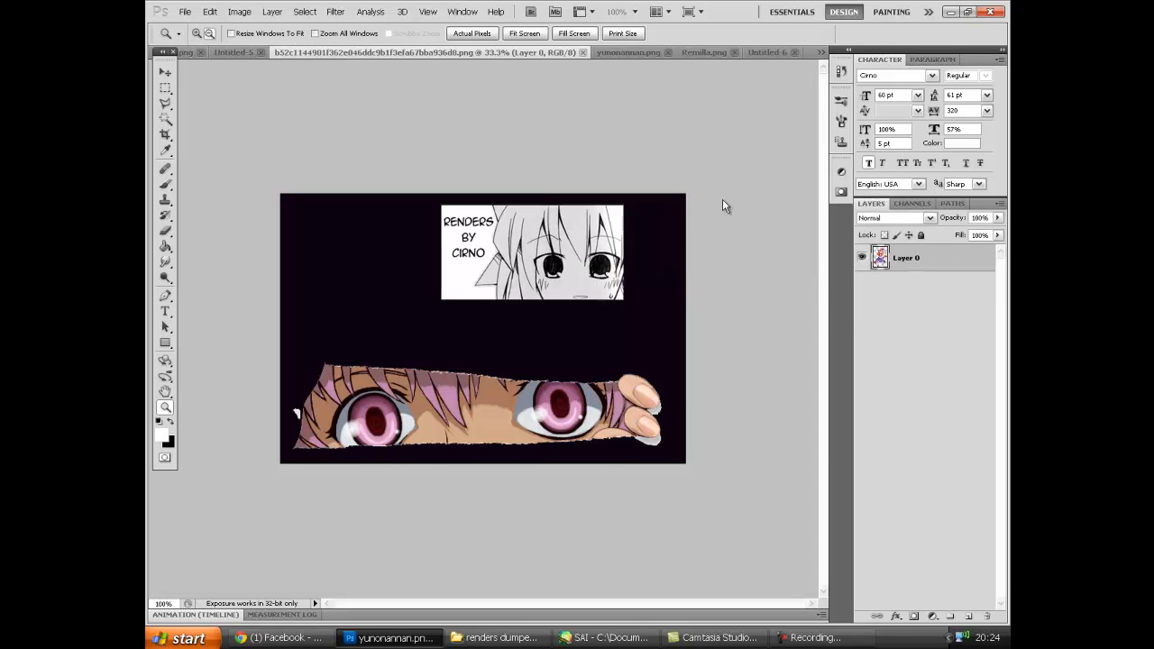
pyautogui.click(197, 33)
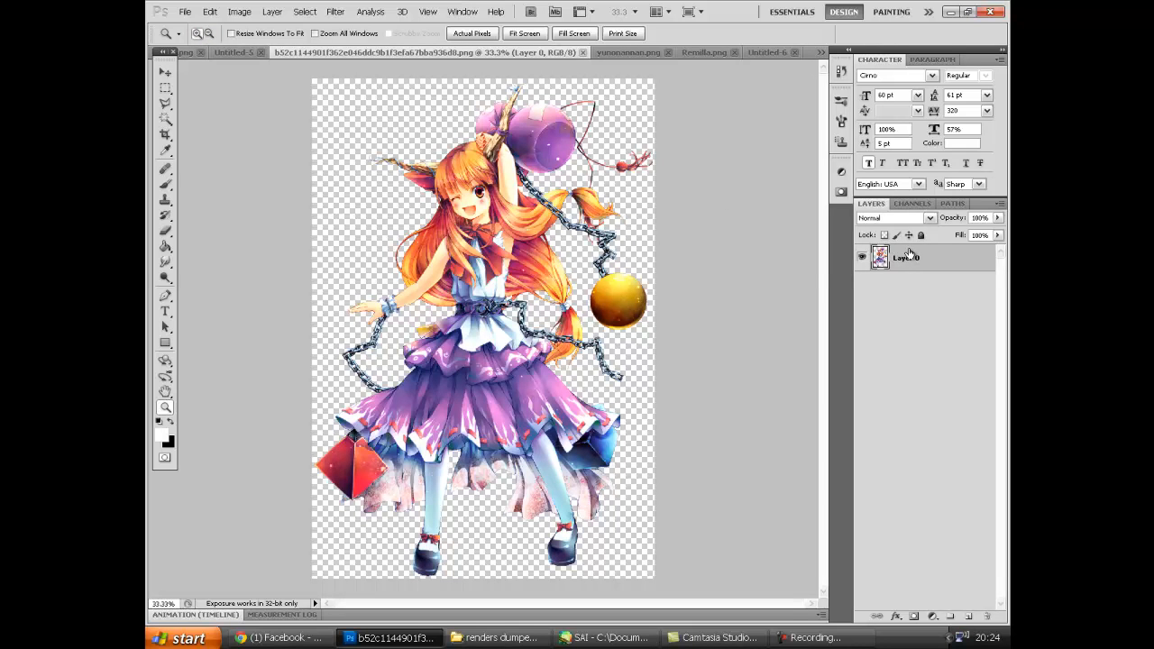
pyautogui.hotkey('ctrl', 'j')
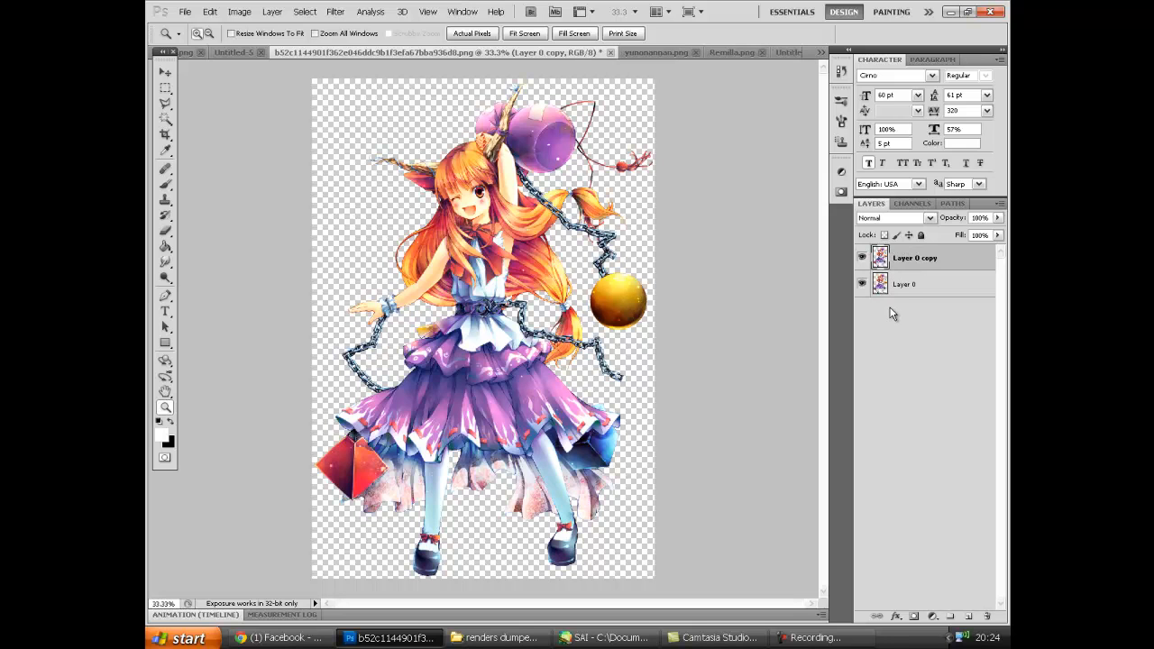
# Apply a Gaussian Blur with a 2.0-pixel radius to Layer 0, beneath its copy
pyautogui.click(902, 290)
pyautogui.click(331, 13)
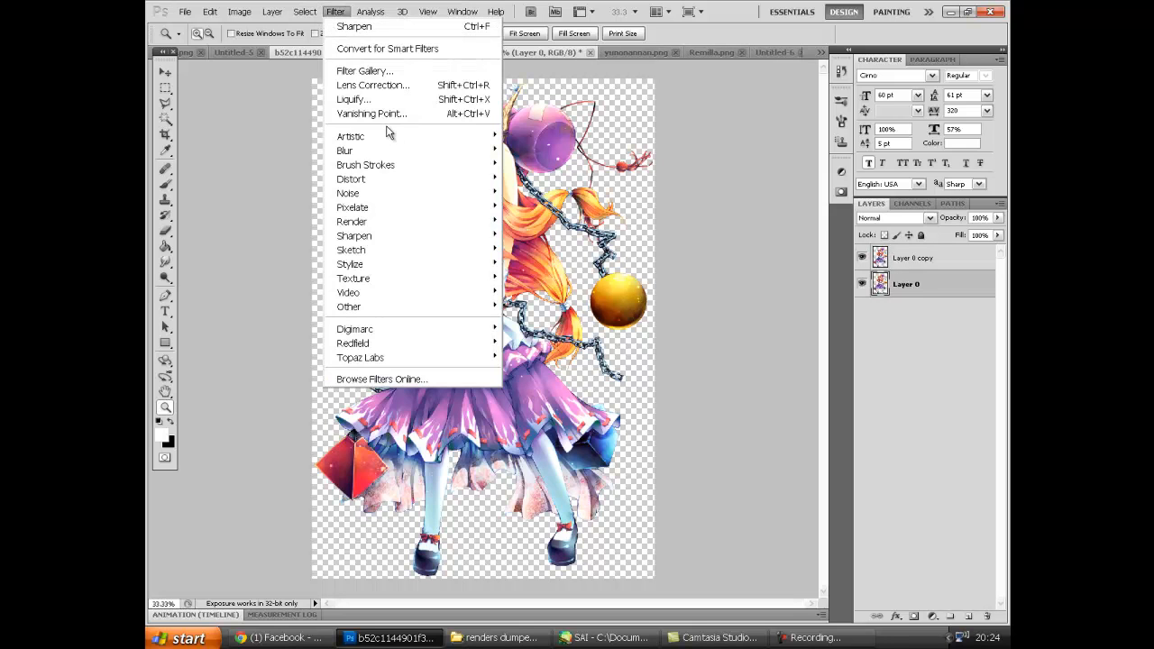
pyautogui.moveTo(378, 151)
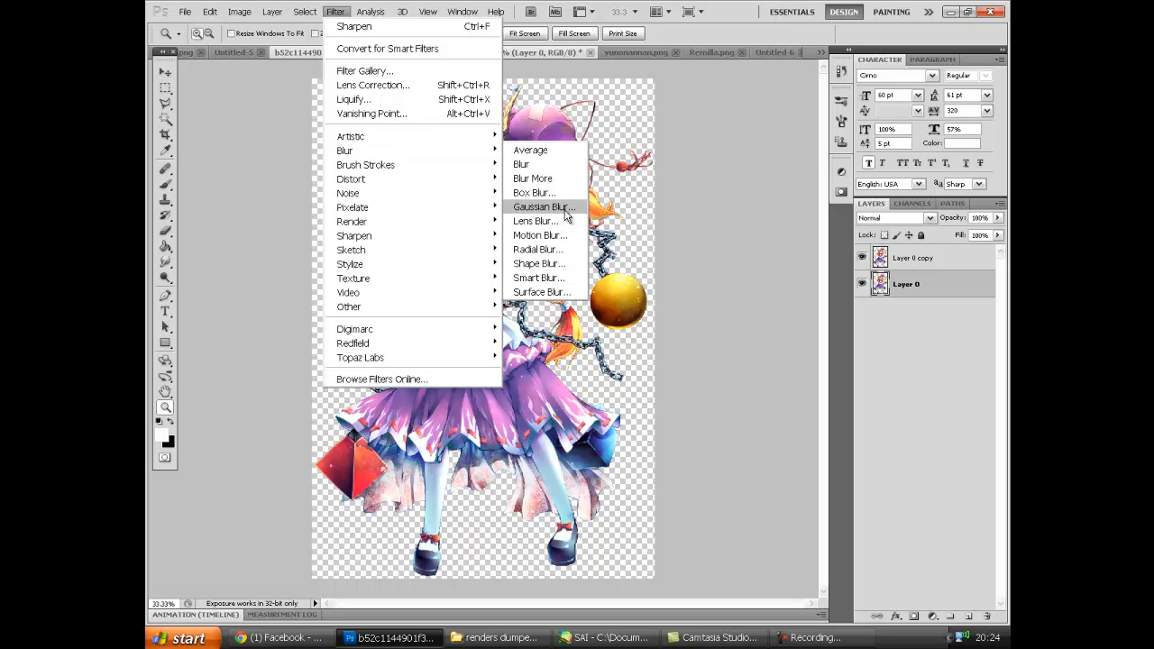
pyautogui.click(545, 206)
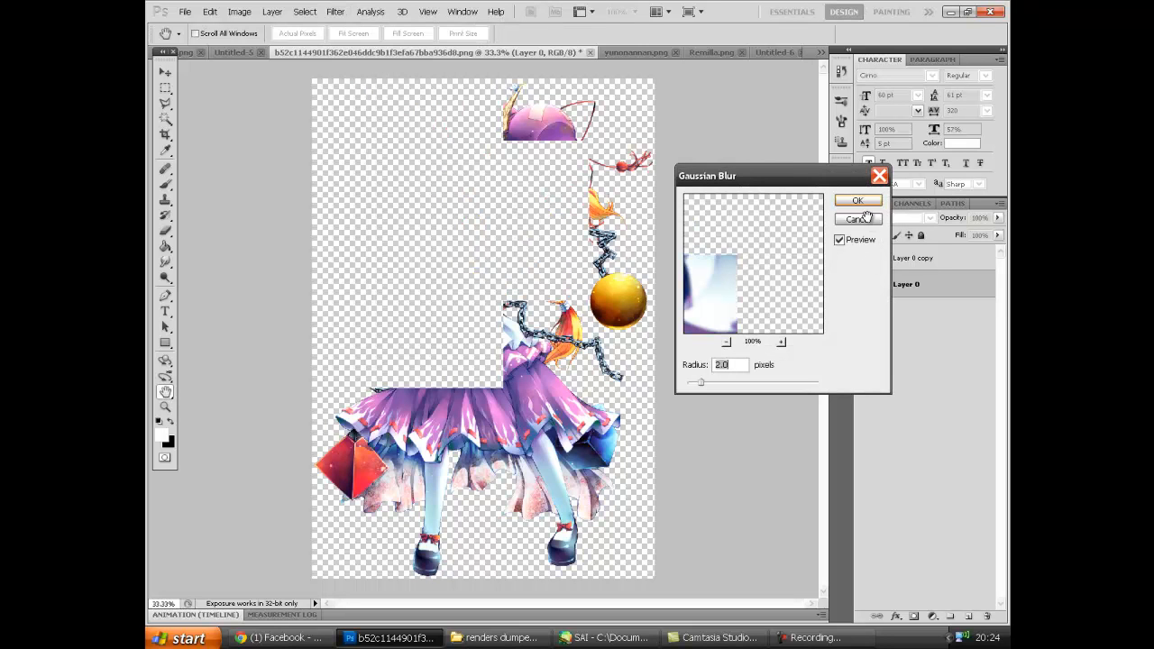
pyautogui.click(858, 200)
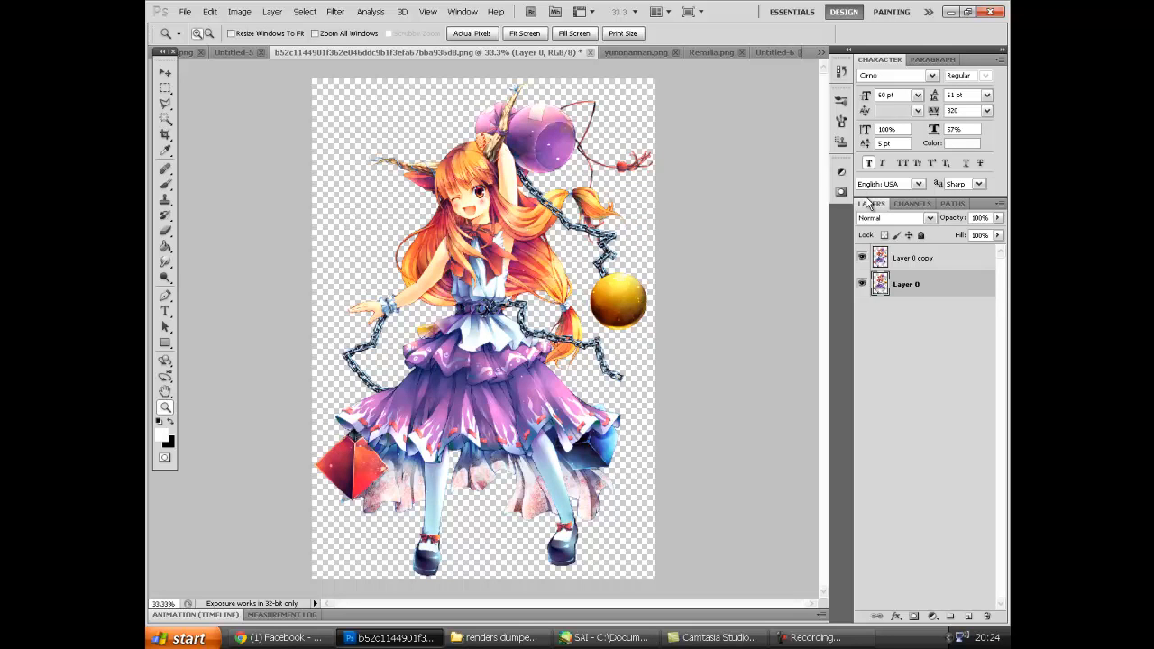
# Duplicate the blurred Layer 0 five times and merge these duplicates with Layer 0 into a single layer
pyautogui.hotkey('ctrl', 'j')
pyautogui.hotkey('ctrl', 'j')
pyautogui.hotkey('ctrl', 'j')
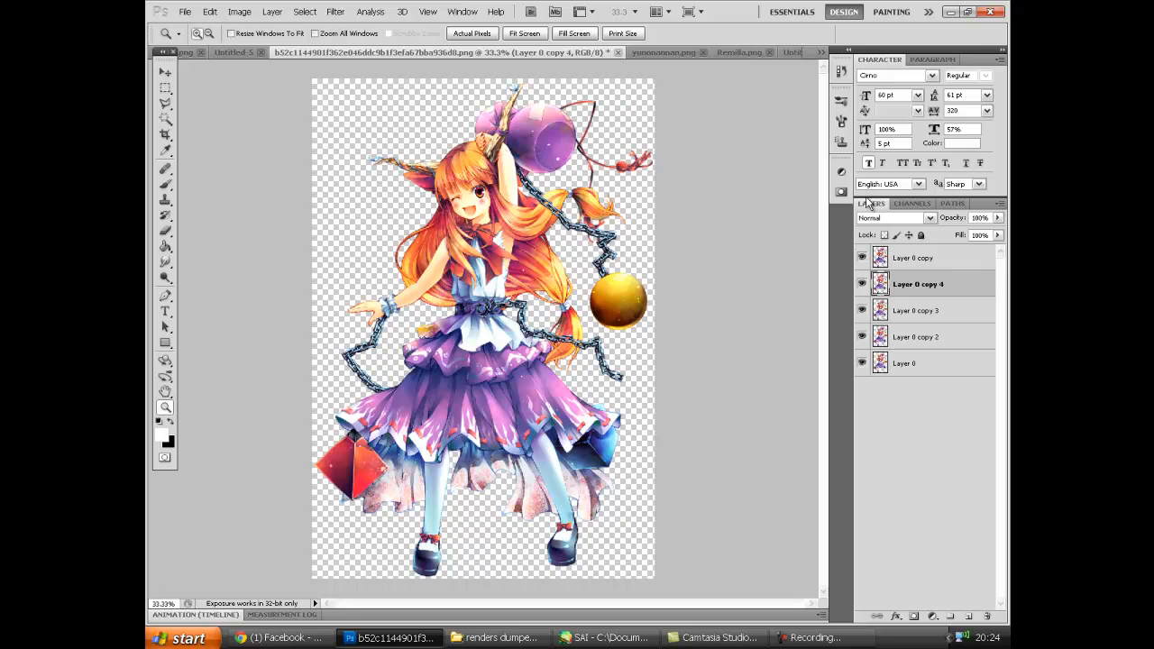
pyautogui.hotkey('ctrl', 'j')
pyautogui.hotkey('ctrl', 'j')
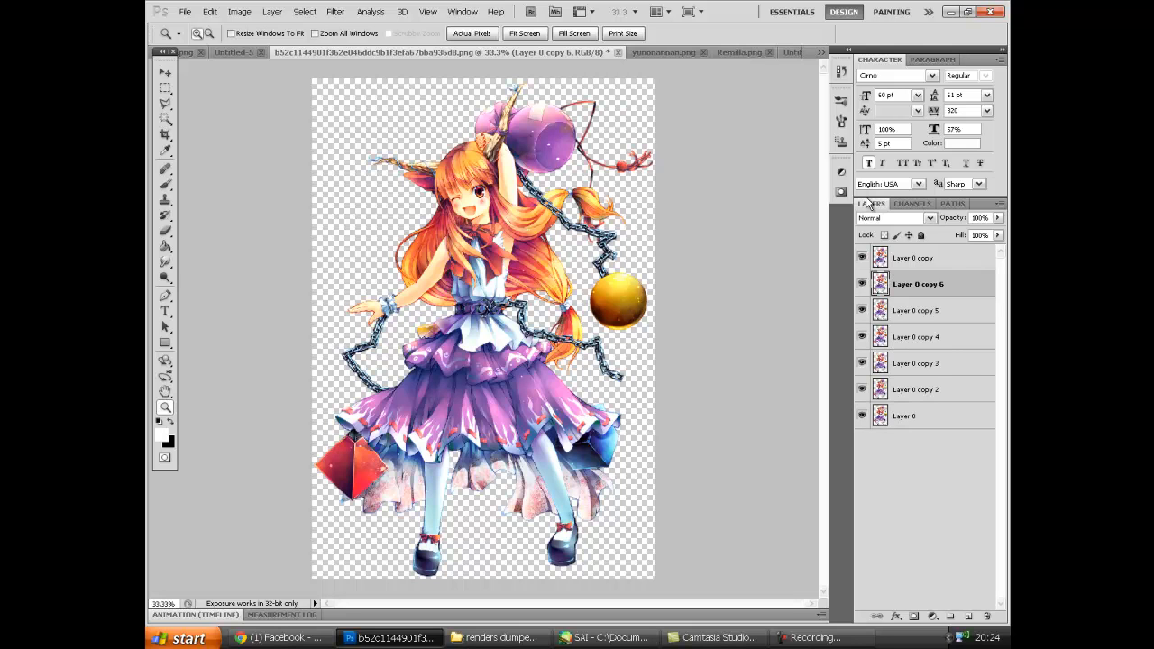
pyautogui.keyDown('shift'); pyautogui.click(919, 417); pyautogui.keyUp('shift')
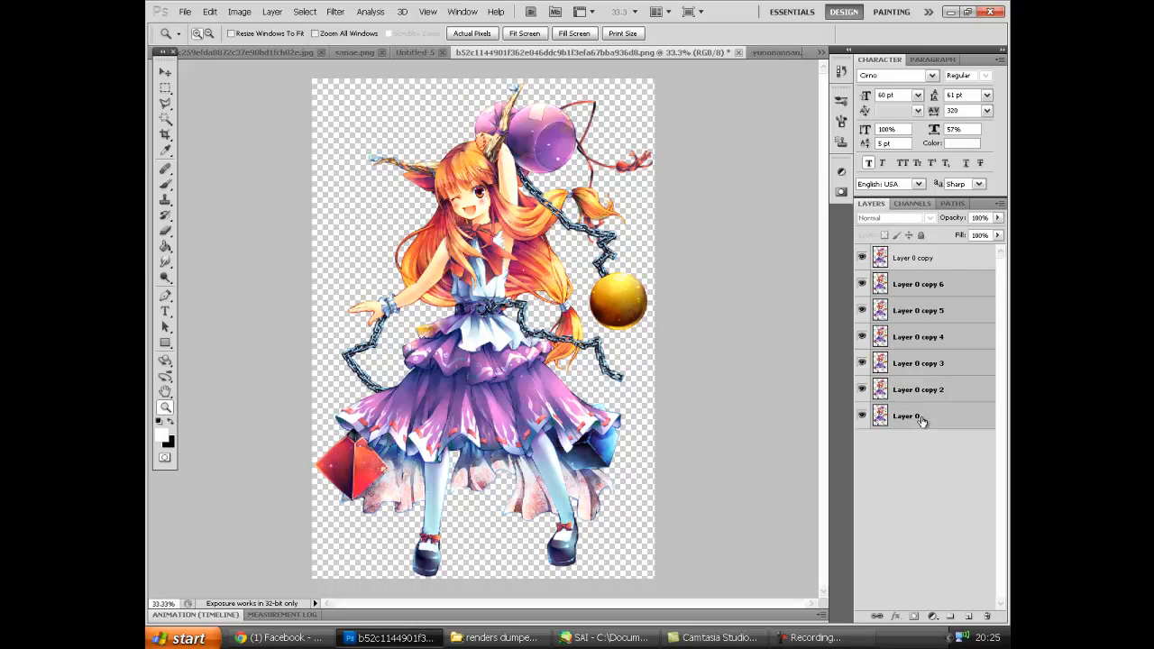
pyautogui.rightClick(921, 420)
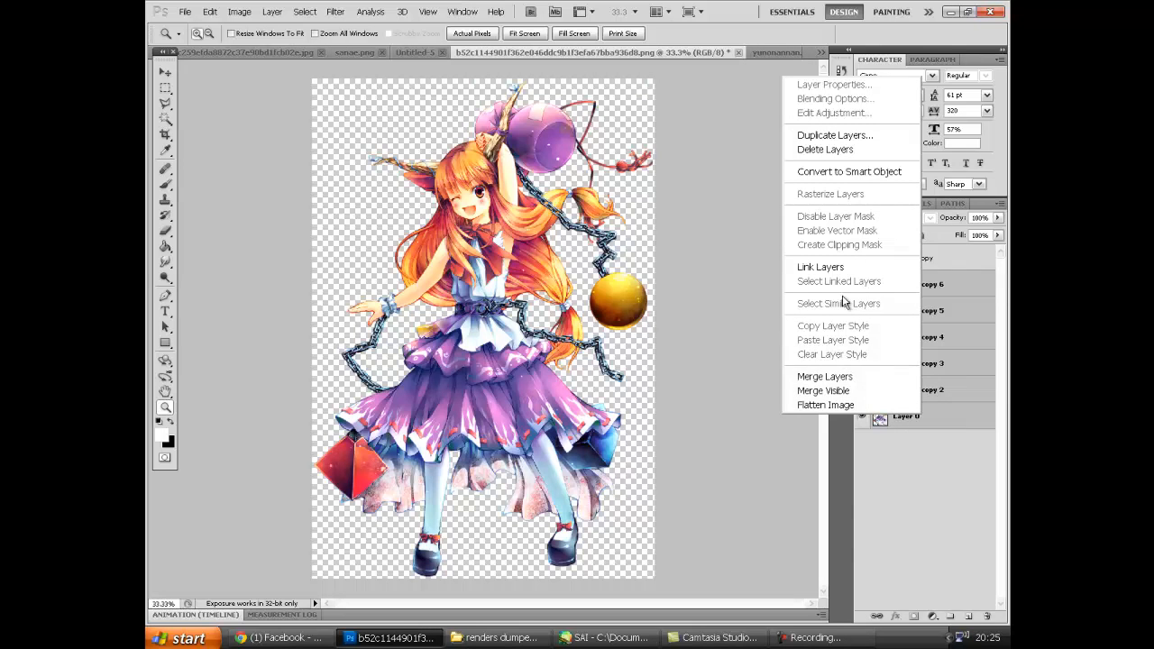
pyautogui.click(836, 376)
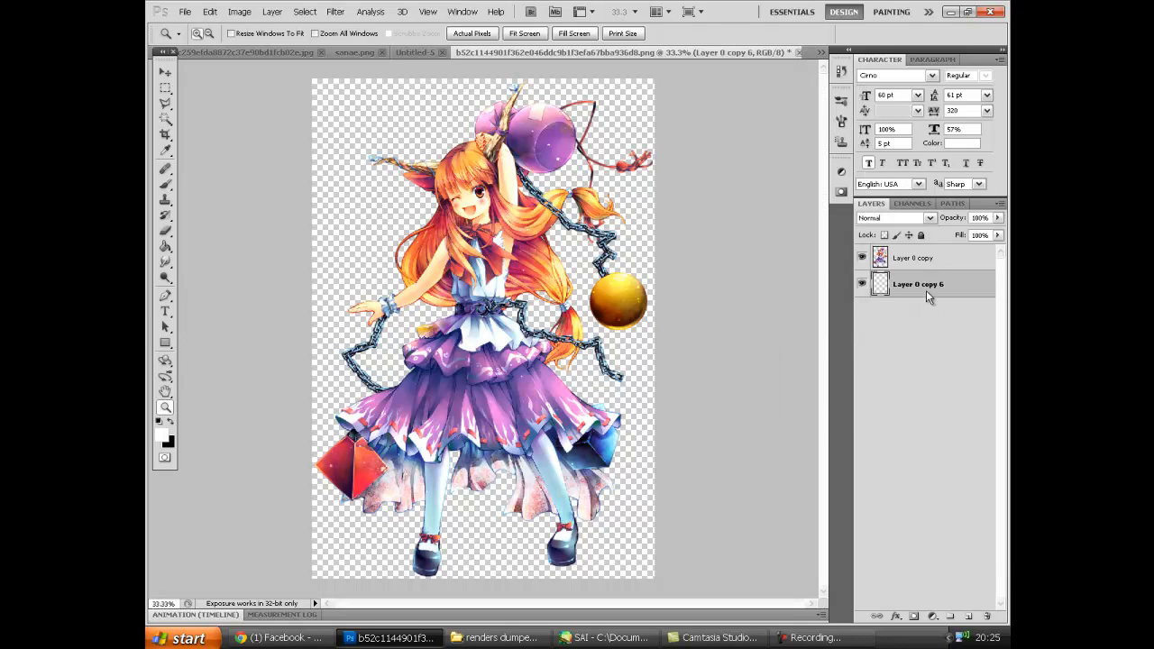
# Duplicate the merged blurred layer and move the duplicate above Layer 0 copy
pyautogui.hotkey('ctrl', 'j')
pyautogui.moveTo(920, 290); pyautogui.dragTo(919, 255)
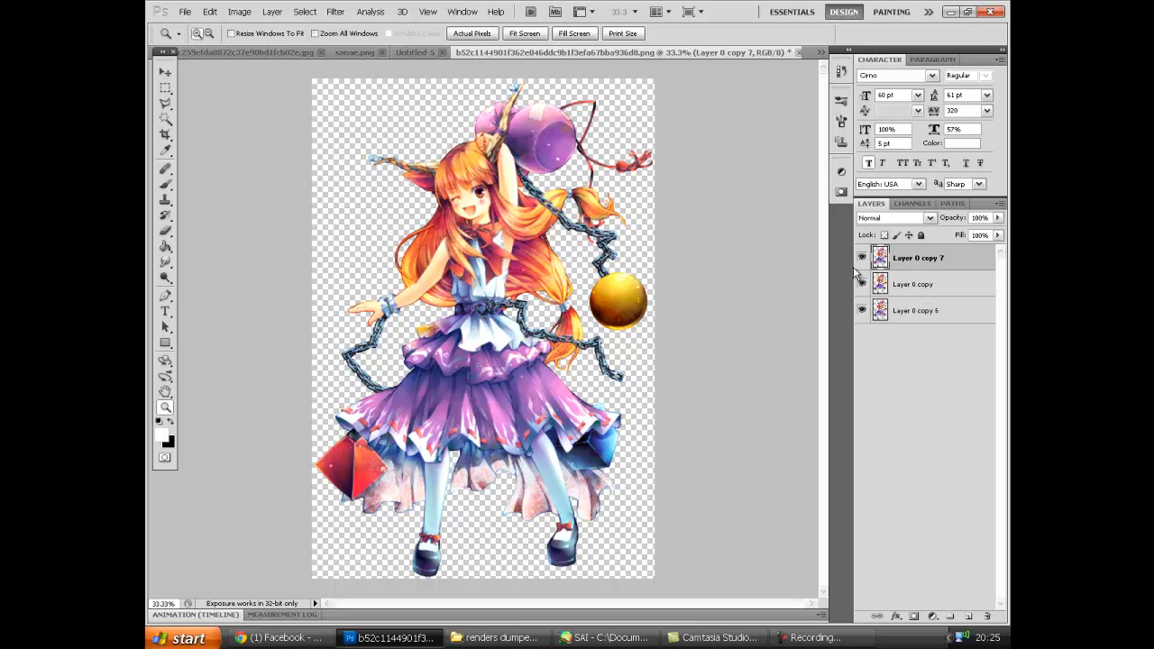
pyautogui.click(165, 230)
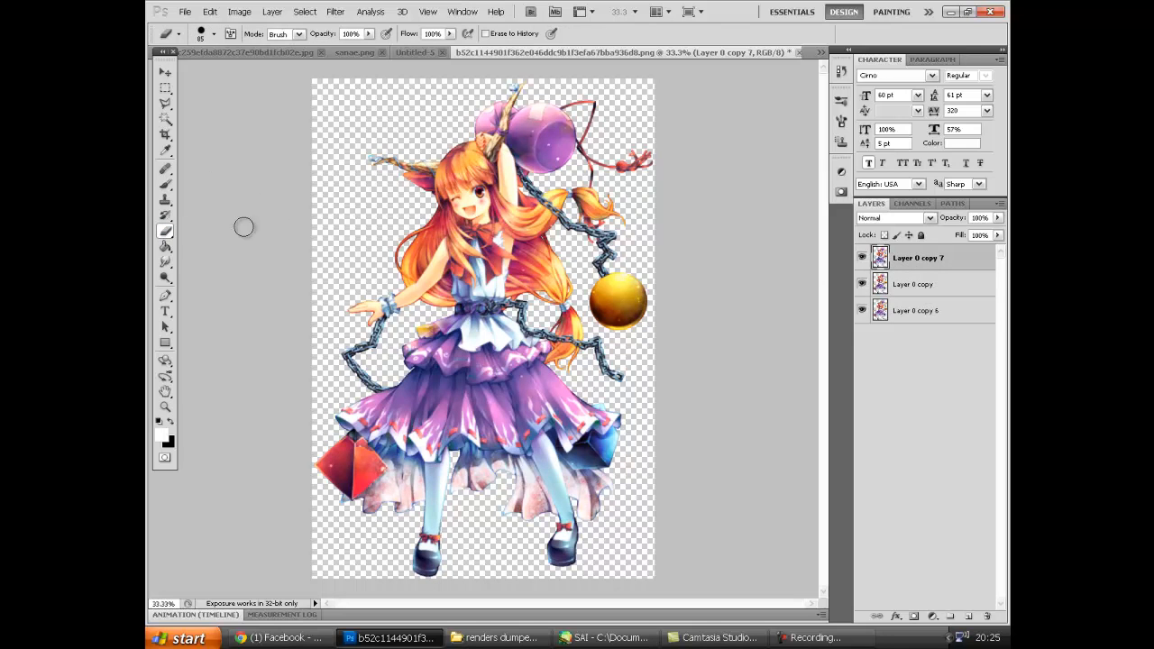
# Hide the top blurred duplicate, select the transparent background of Layer 0 copy with the Magic Wand, and contract the selection by 1 pixel
pyautogui.click(888, 281)
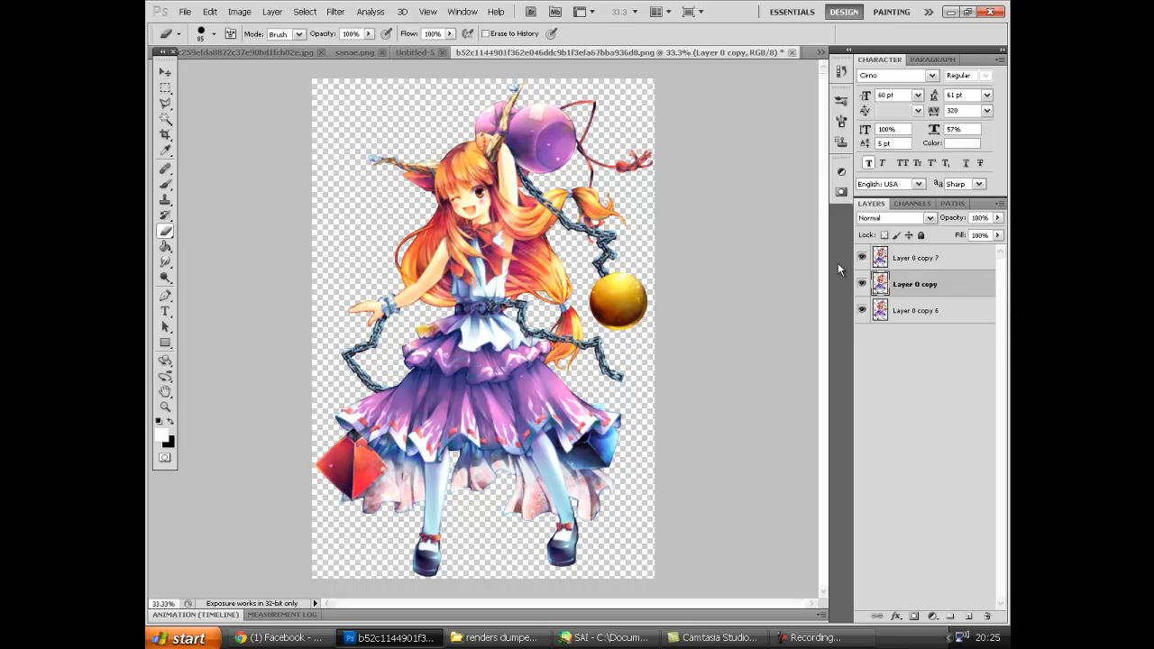
pyautogui.click(165, 118)
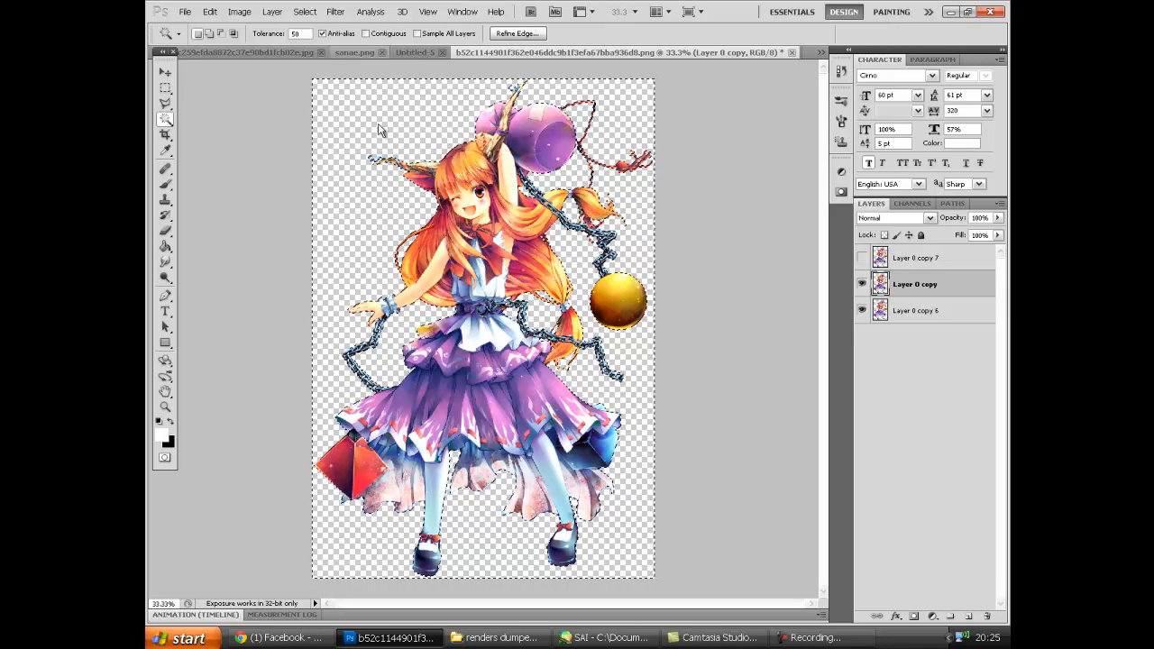
pyautogui.click(378, 124)
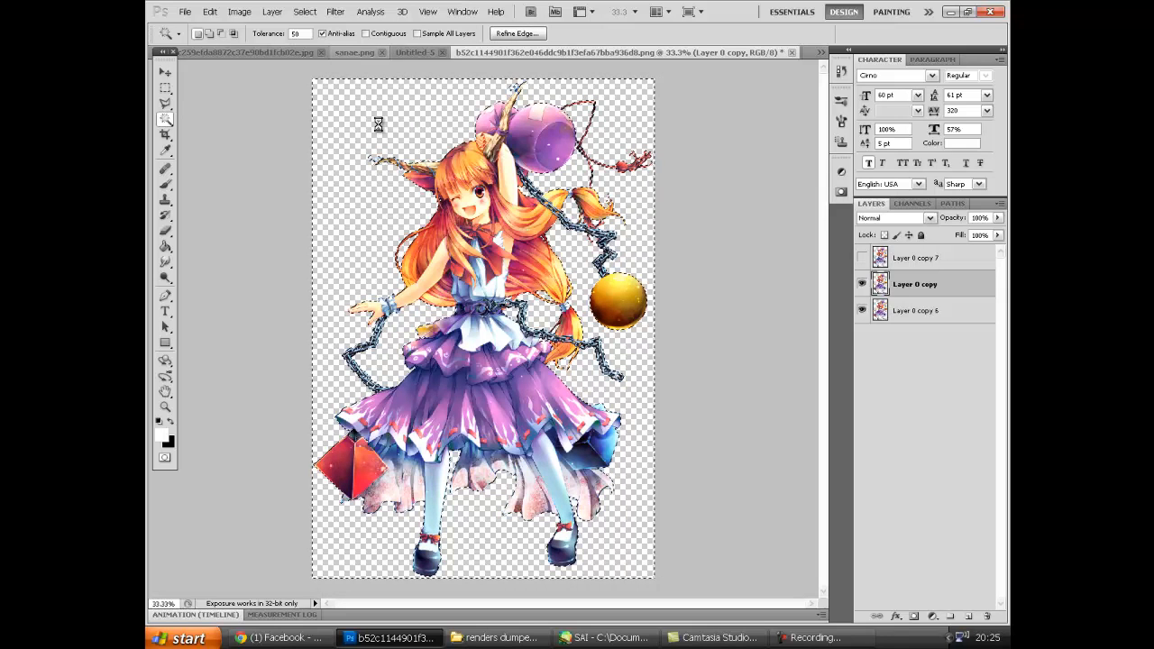
pyautogui.click(305, 11)
pyautogui.moveTo(373, 180)
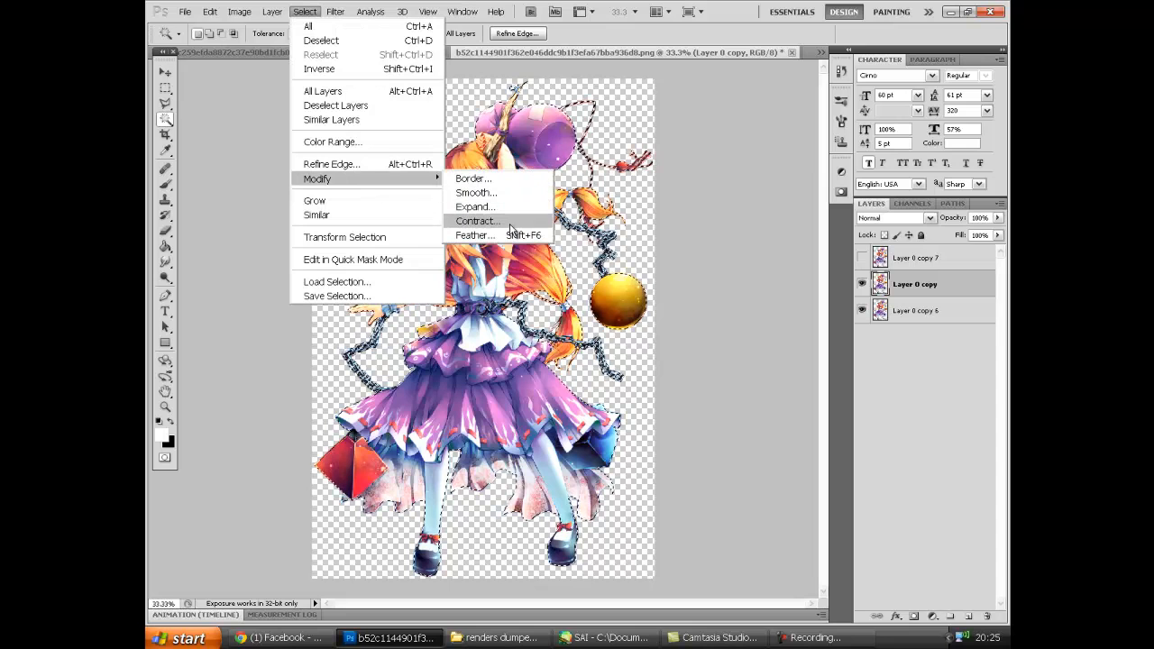
pyautogui.click(510, 224)
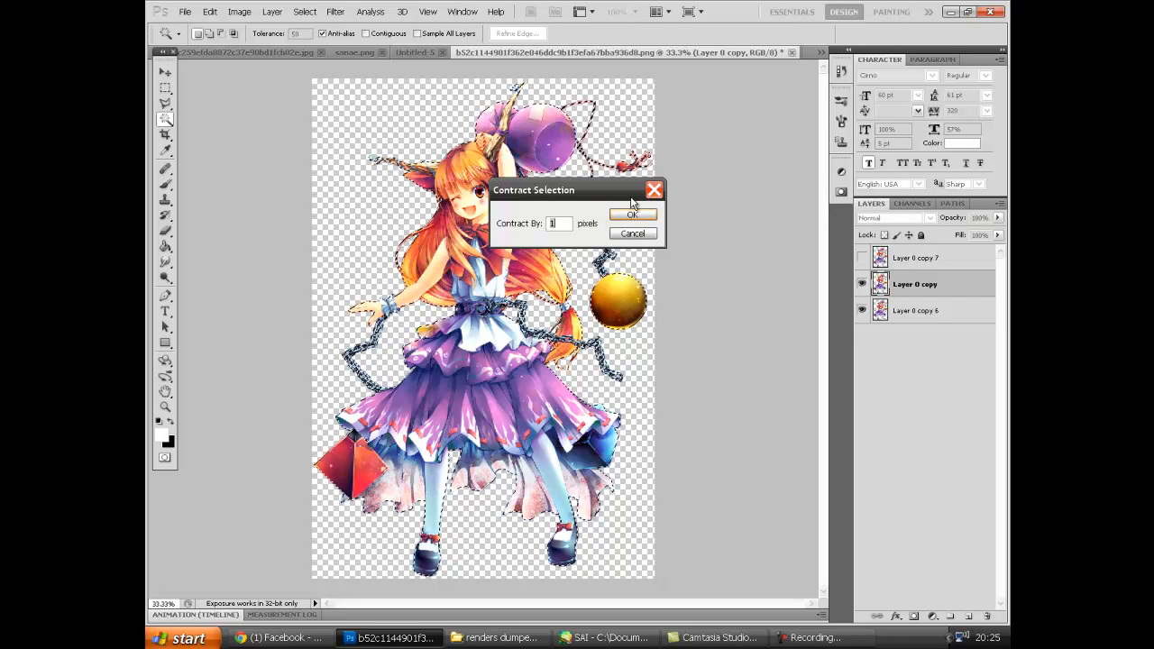
pyautogui.moveTo(613, 189); pyautogui.dragTo(558, 372)
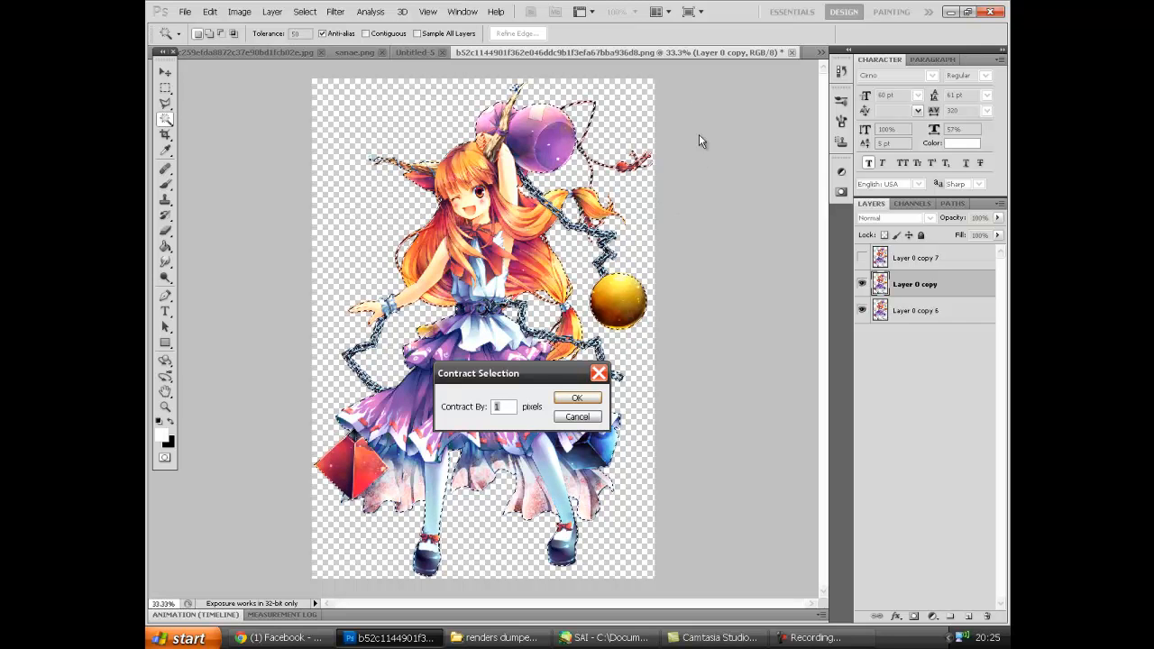
pyautogui.click(577, 397)
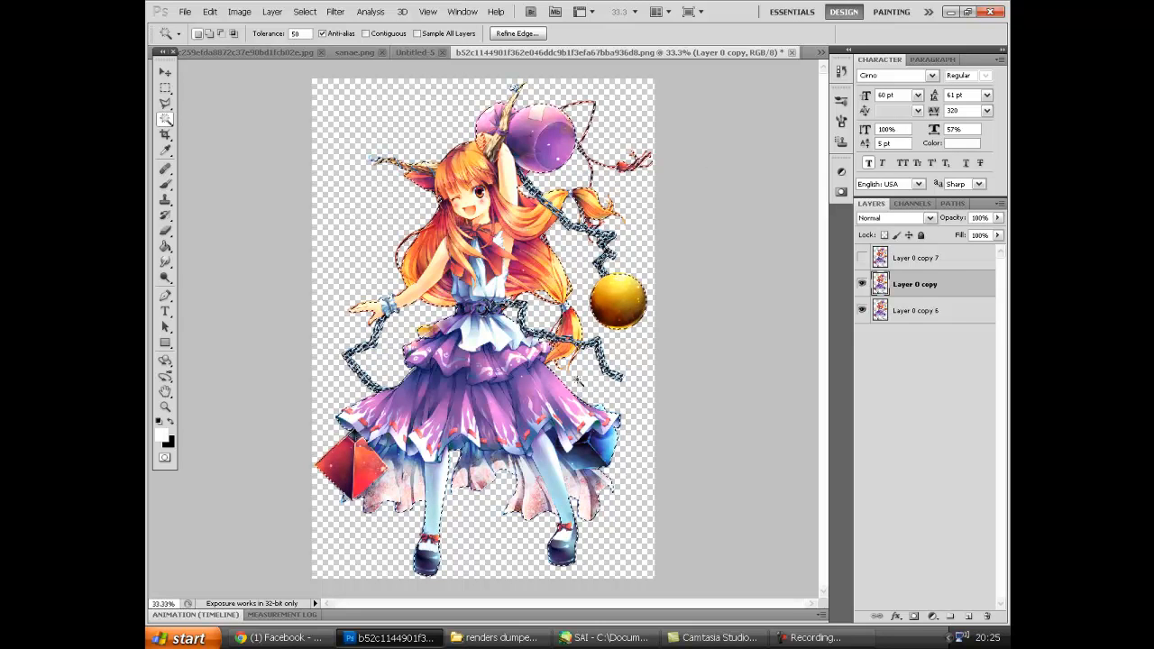
# Show Layer 0 copy 7 and delete the selected background area from it, then deselect and hide Layer 0 copy 6
pyautogui.click(937, 258)
pyautogui.click(862, 257)
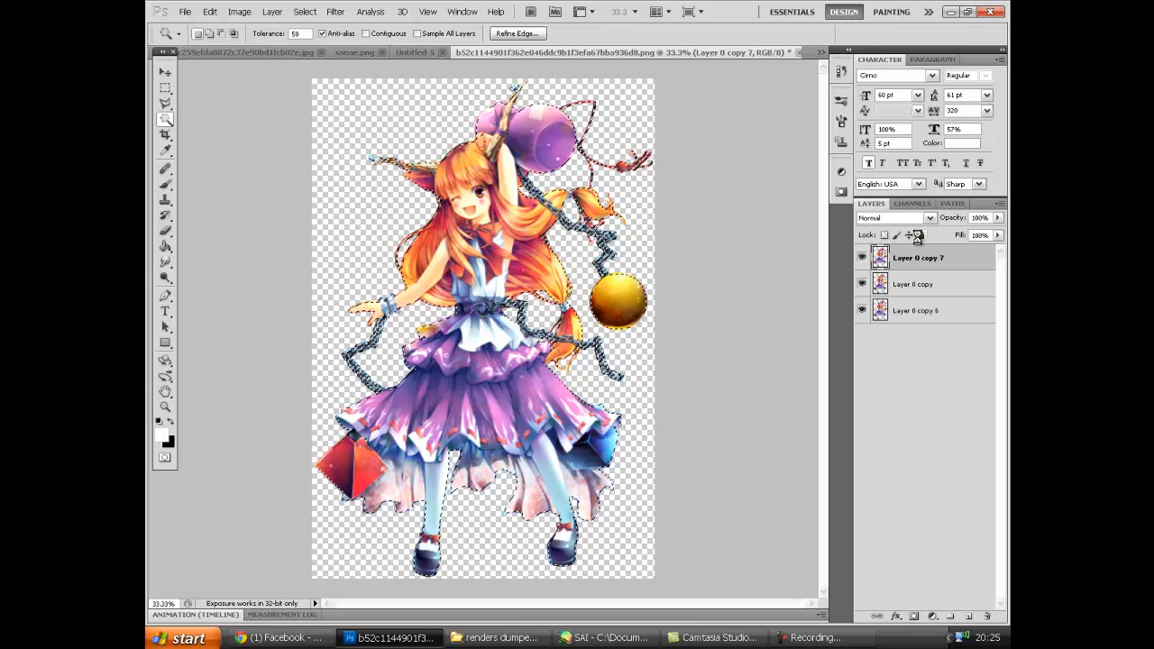
pyautogui.press('Delete')
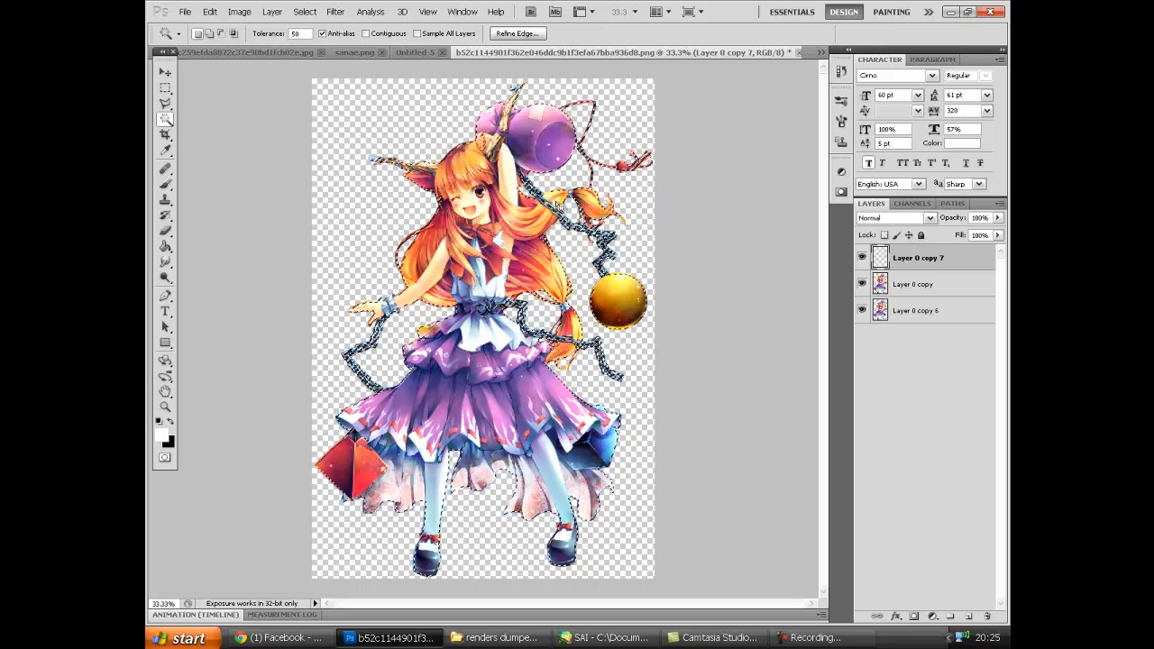
pyautogui.hotkey('ctrl', 'd')
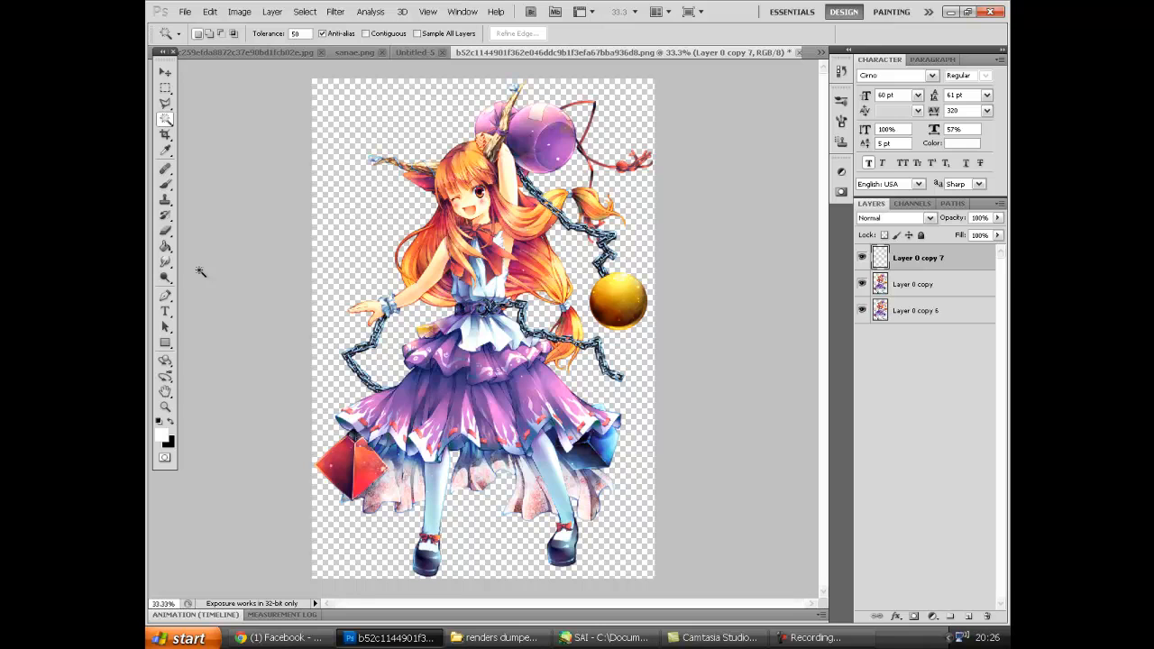
pyautogui.click(861, 310)
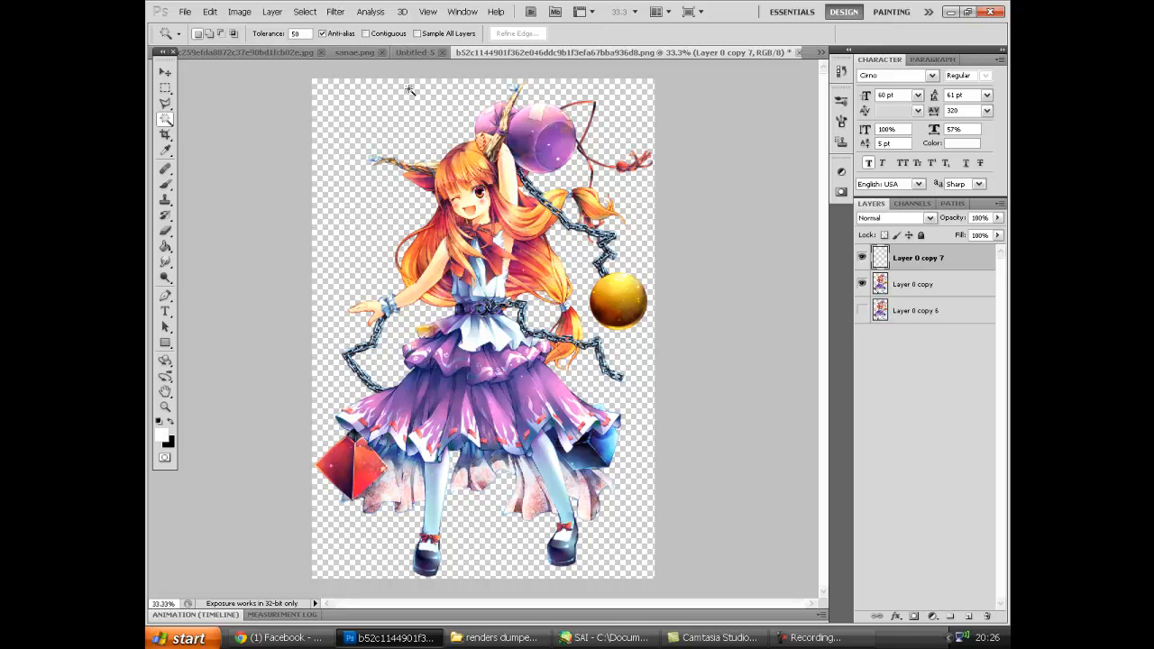
pyautogui.click(820, 54)
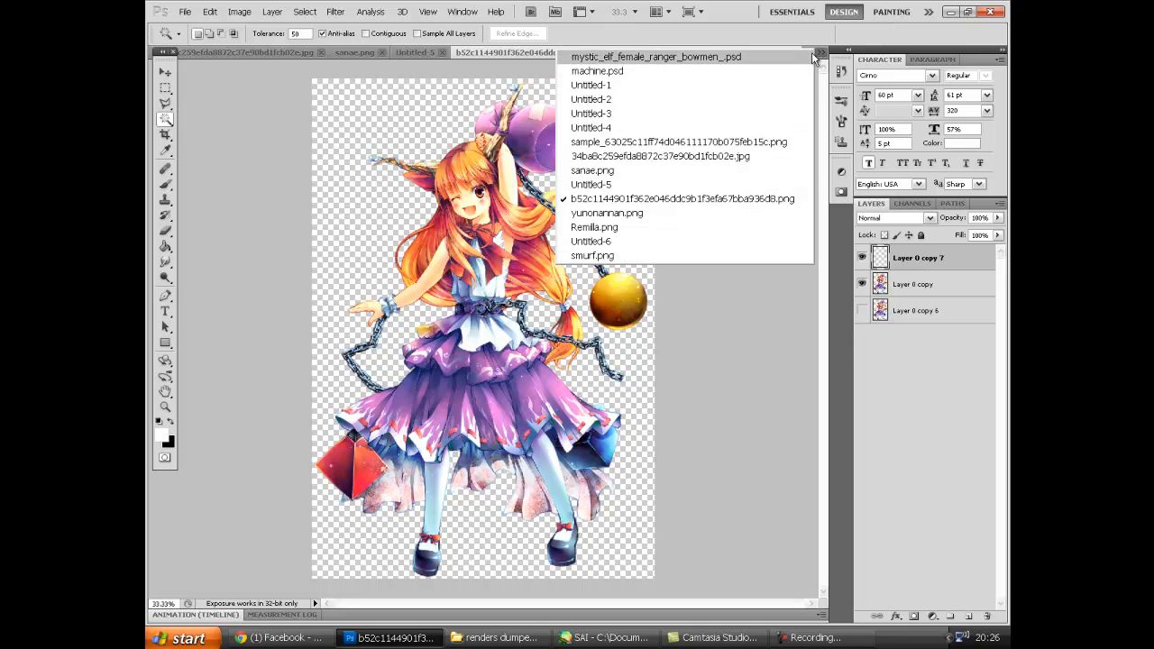
# Outline the girl's head and horn with a closed Pen path and convert the path to a selection
pyautogui.click(165, 296)
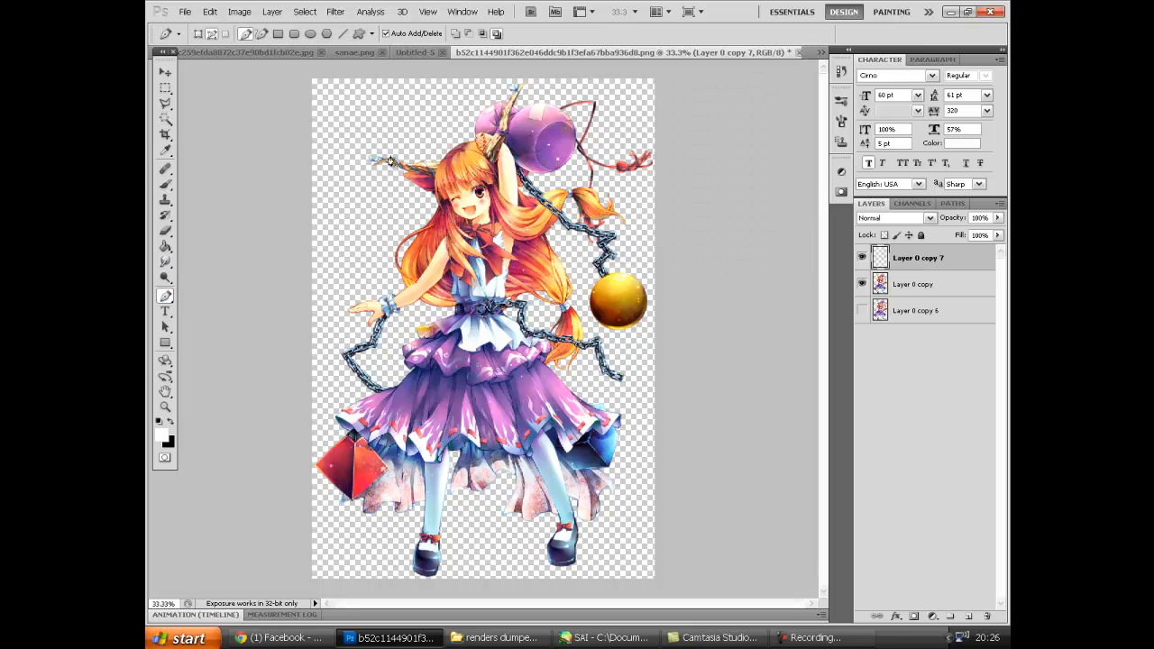
pyautogui.click(381, 199)
pyautogui.click(506, 174)
pyautogui.click(466, 109)
pyautogui.click(397, 117)
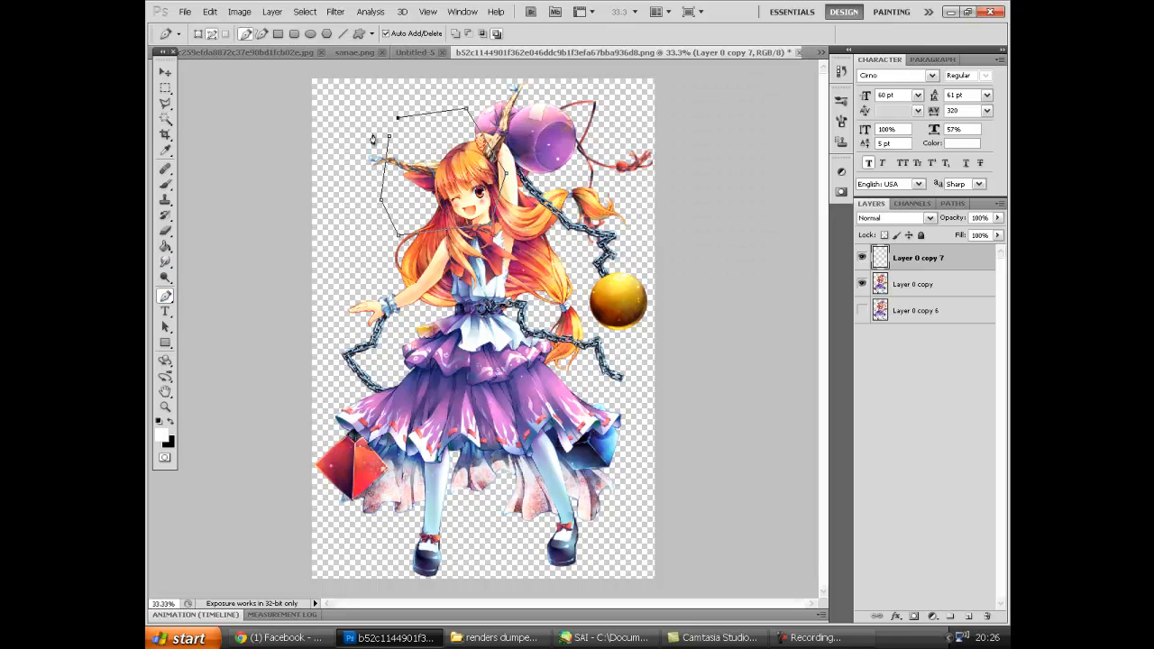
pyautogui.rightClick(428, 115)
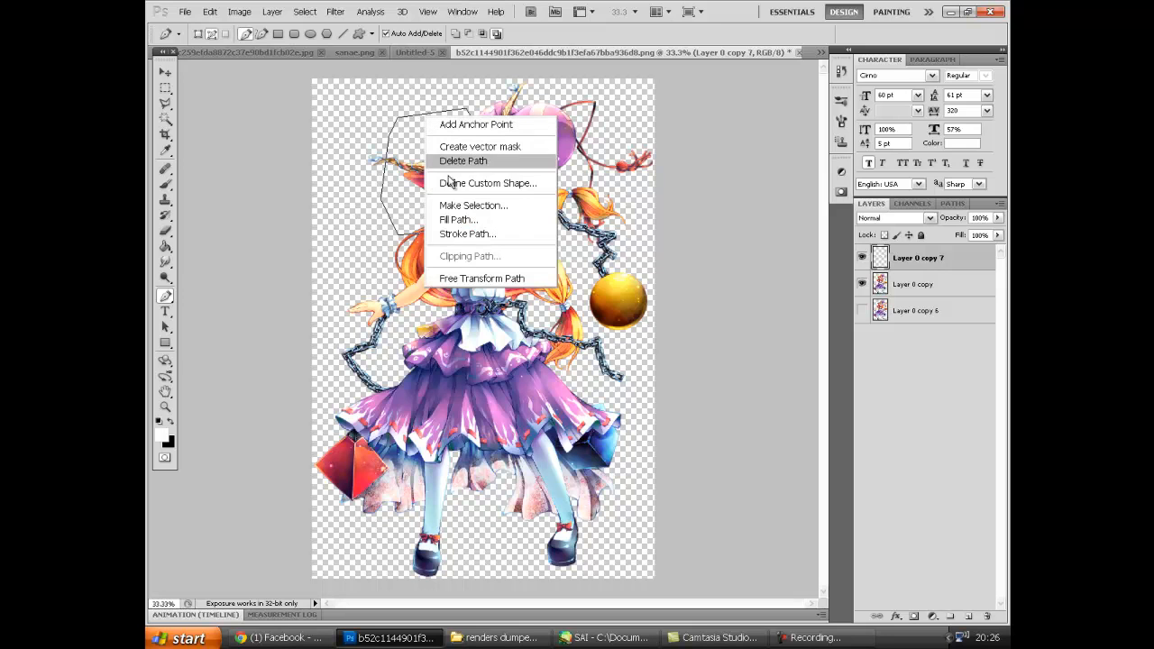
pyautogui.click(446, 205)
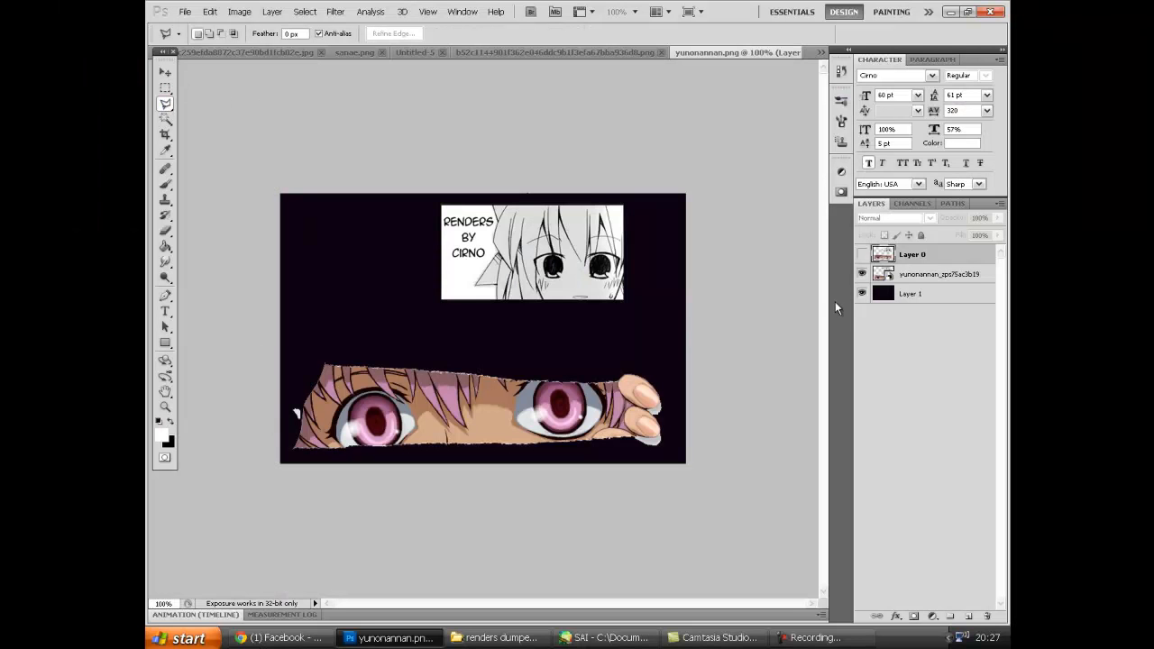
# In yunonannan.png, hide the dark Layer 1 and marquee-select the black-and-white credit picture on the smart object layer
pyautogui.click(860, 293)
pyautogui.click(937, 274)
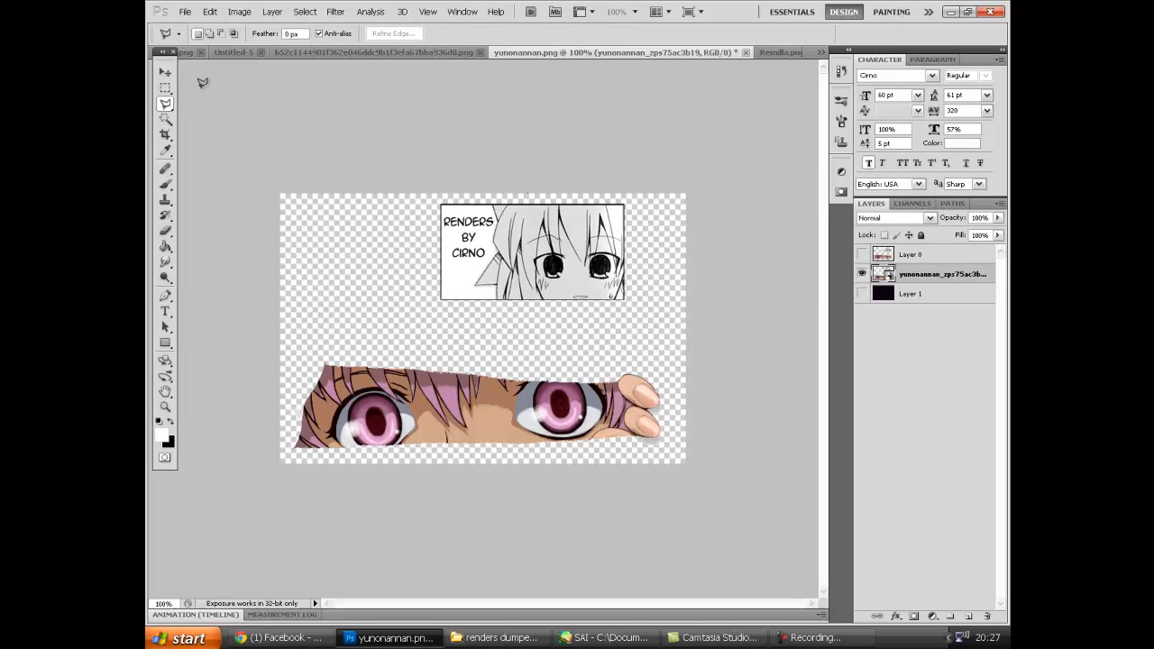
pyautogui.click(165, 89)
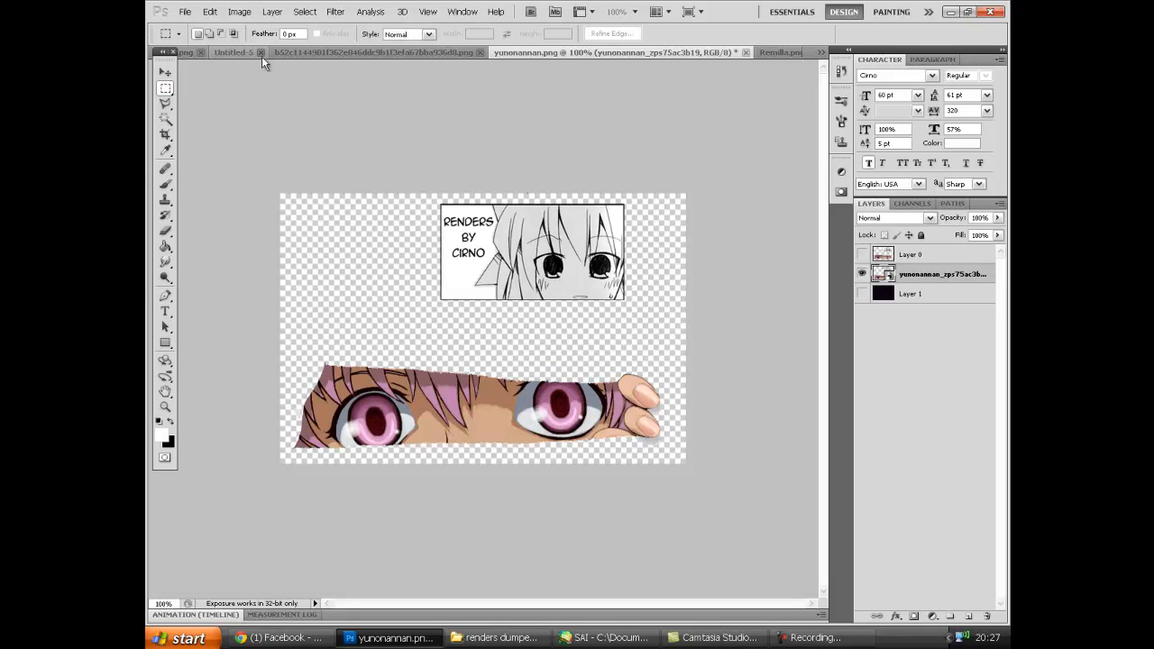
pyautogui.moveTo(557, 285); pyautogui.dragTo(655, 314)
pyautogui.press('Delete')
pyautogui.press('Return')
# Rasterize the smart object layer, delete the selected credit picture, and deselect
pyautogui.rightClick(939, 277)
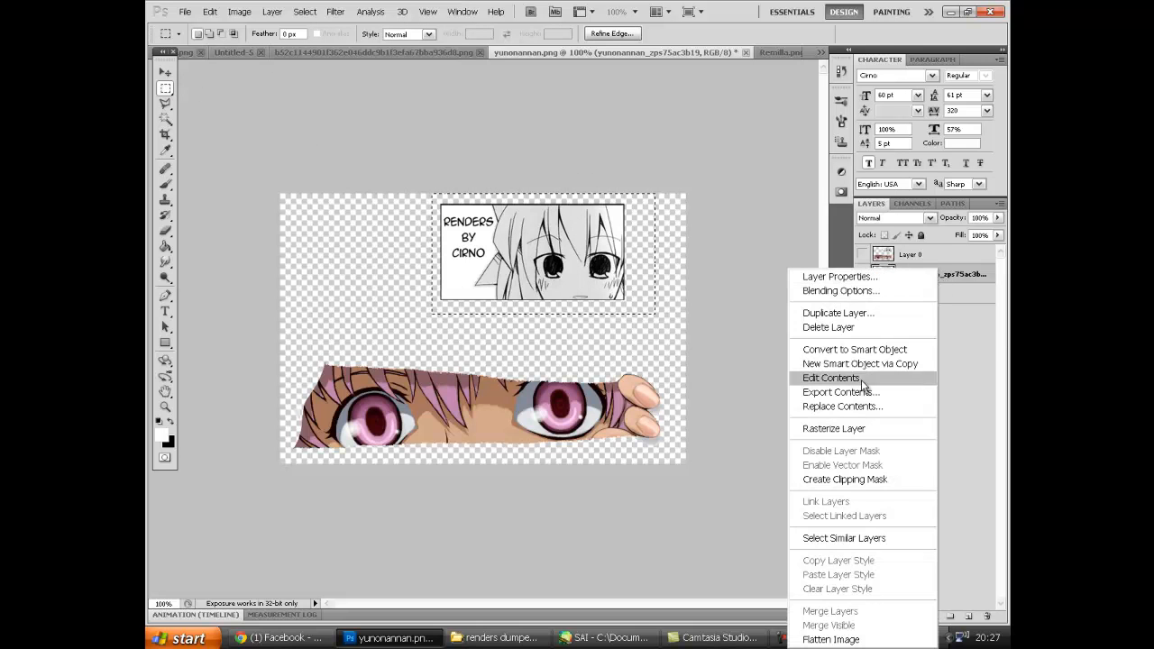
pyautogui.click(855, 429)
pyautogui.press('Delete')
pyautogui.hotkey('ctrl', 'd')
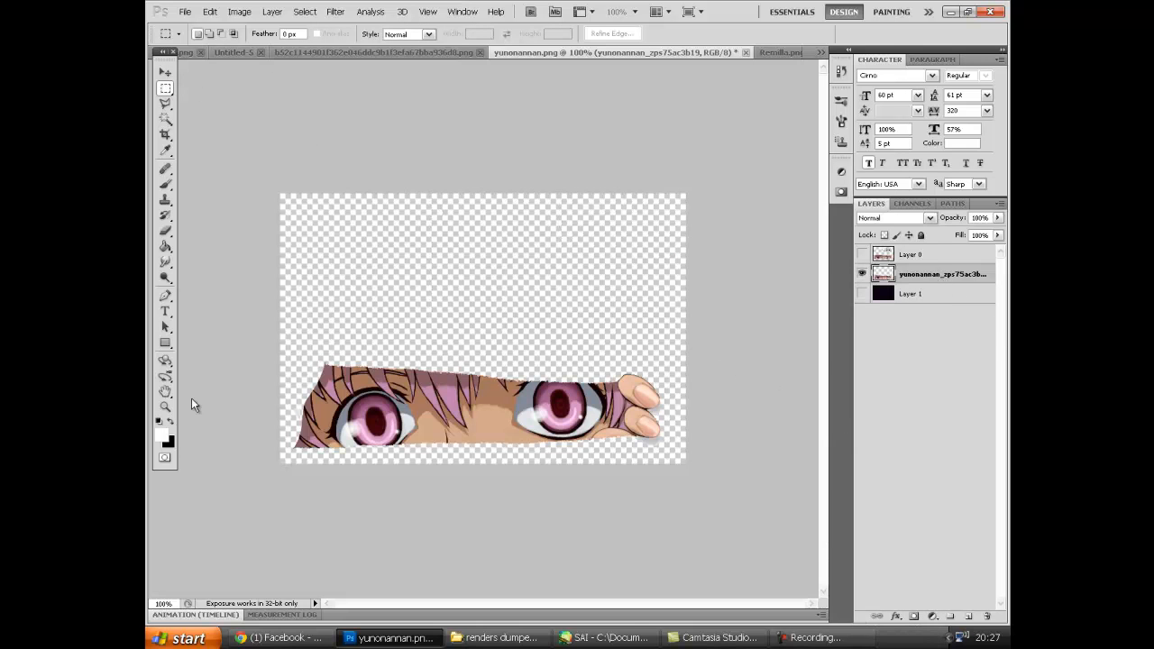
# Select the transparent background with the Magic Wand and check beside the outer edge of the eyes strip for leftover residue
pyautogui.click(165, 119)
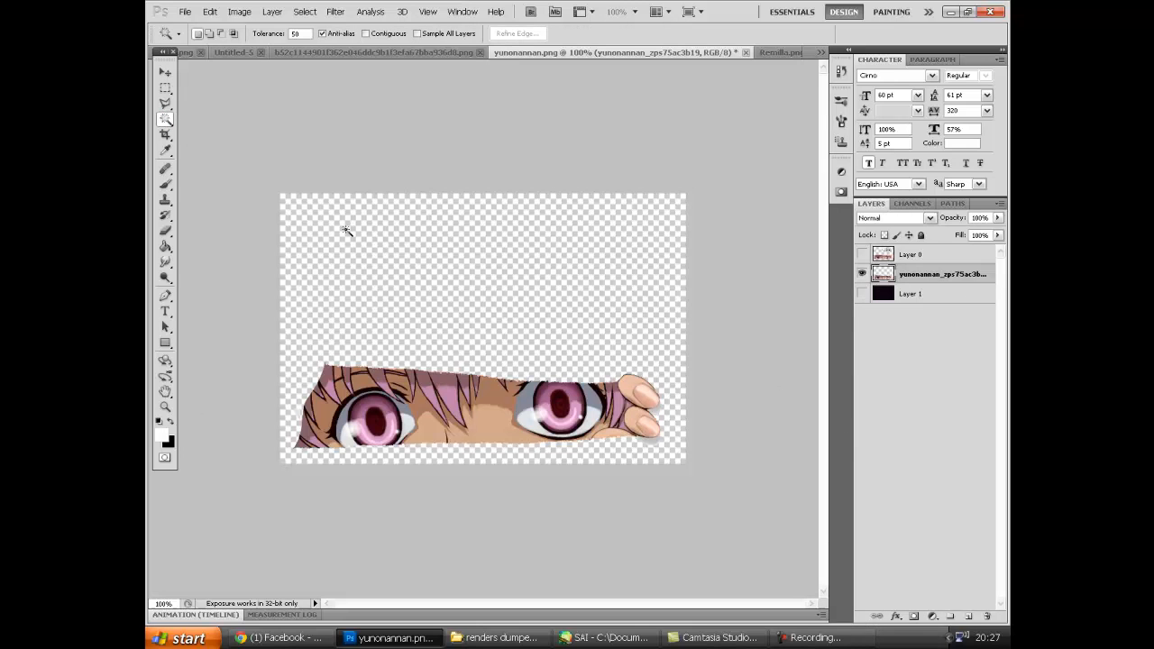
pyautogui.click(346, 242)
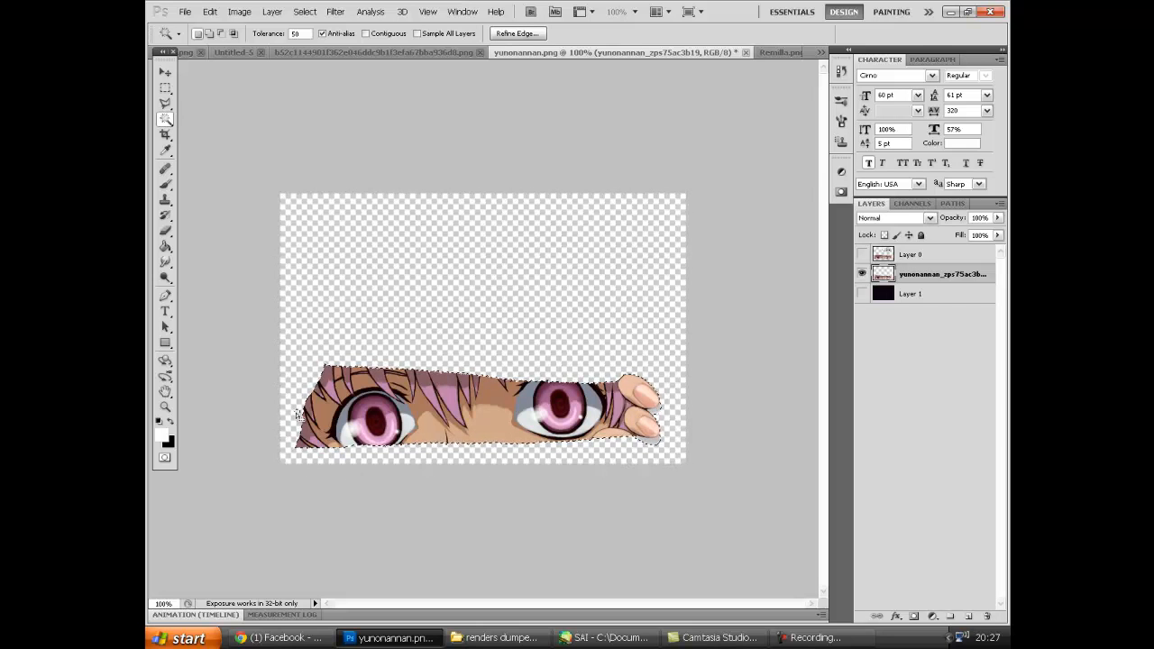
pyautogui.click(165, 406)
pyautogui.click(228, 362)
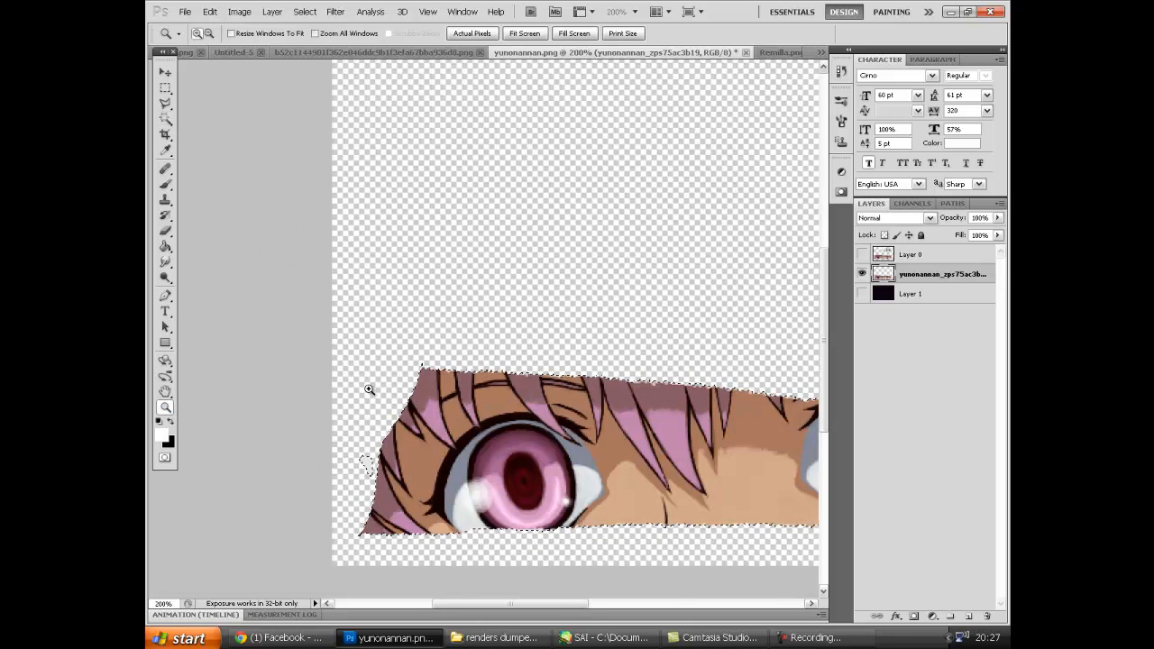
pyautogui.click(369, 442)
pyautogui.click(262, 405)
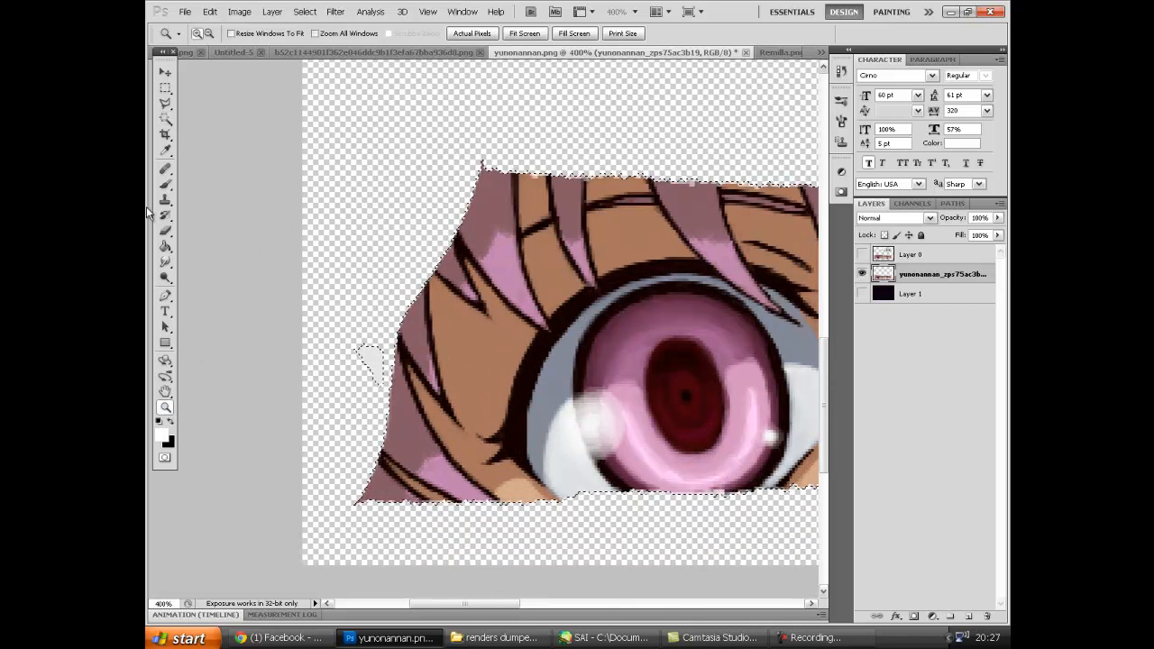
# Erase the leftover residue beside the outer edge of the eyes strip using a 34 px Eraser brush
pyautogui.click(165, 230)
pyautogui.click(212, 34)
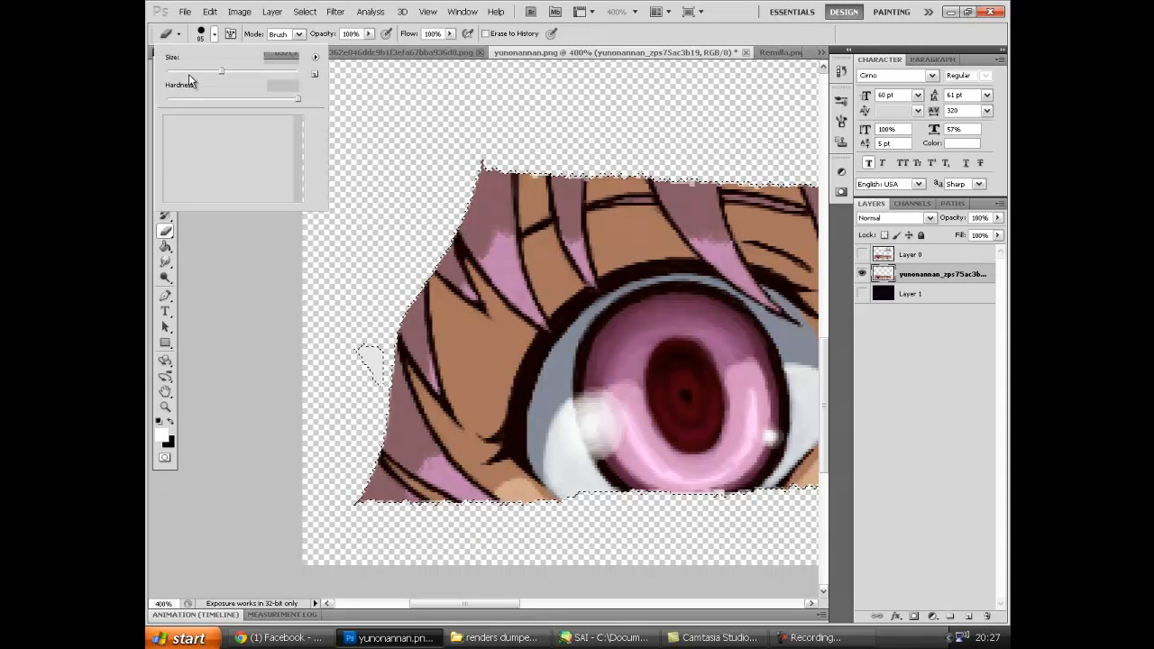
pyautogui.moveTo(192, 70); pyautogui.dragTo(188, 71)
pyautogui.click(330, 355)
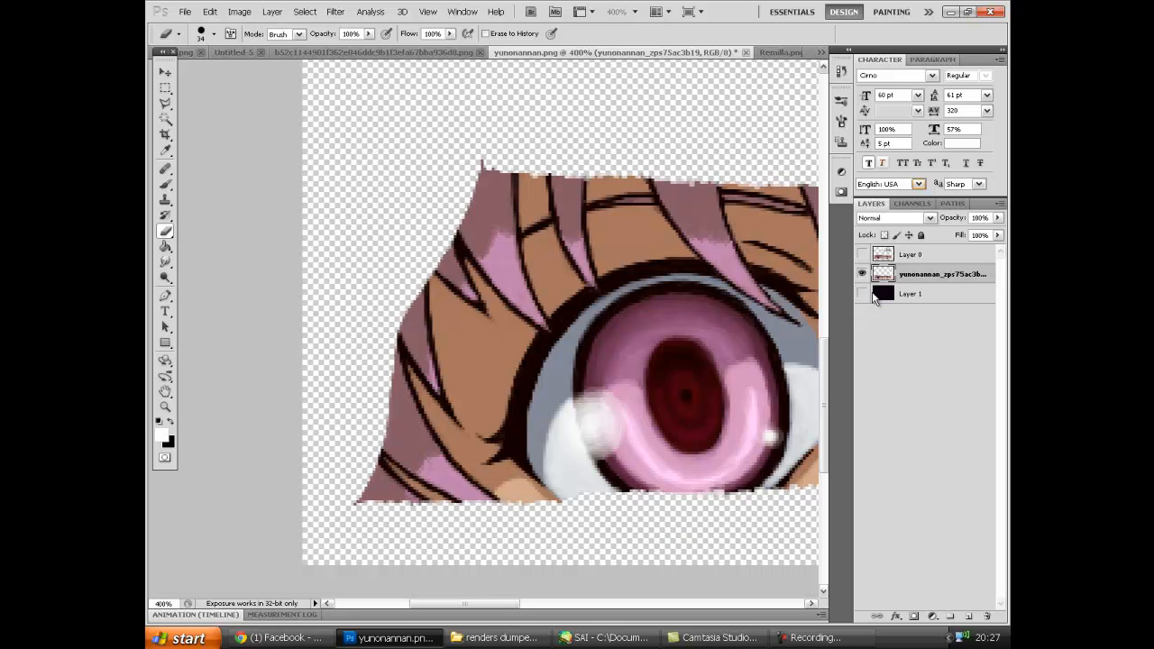
# Show and select the dark Layer 1 beneath the eyes strip, and inspect the strip's edges against it at 200%
pyautogui.click(862, 294)
pyautogui.click(879, 294)
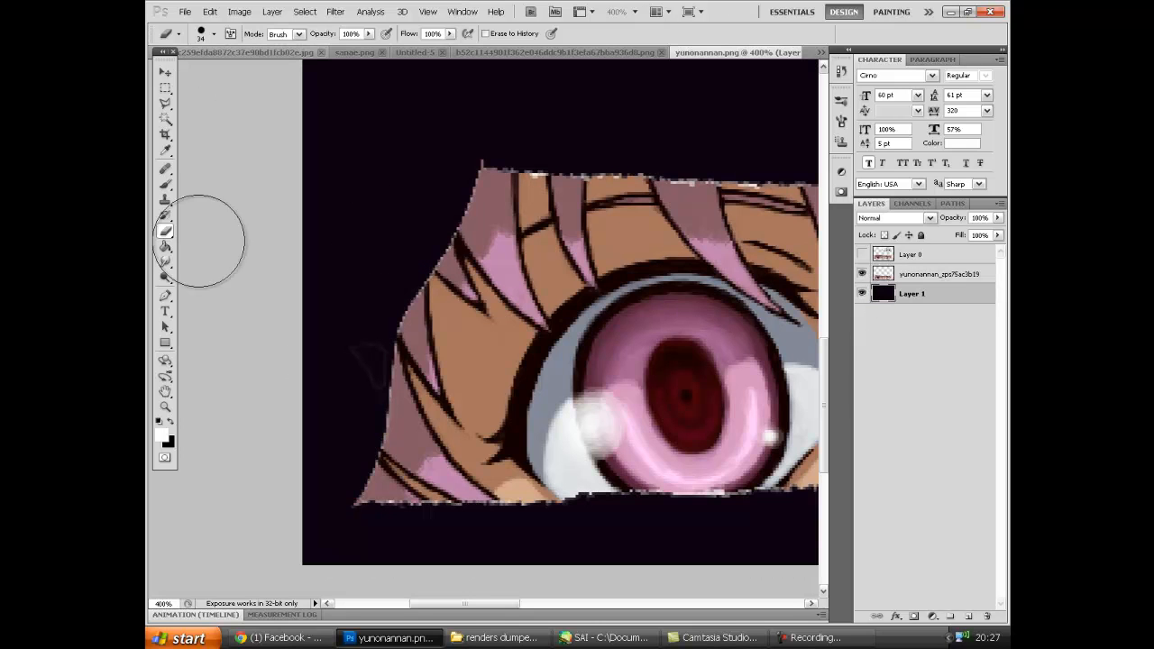
pyautogui.click(167, 409)
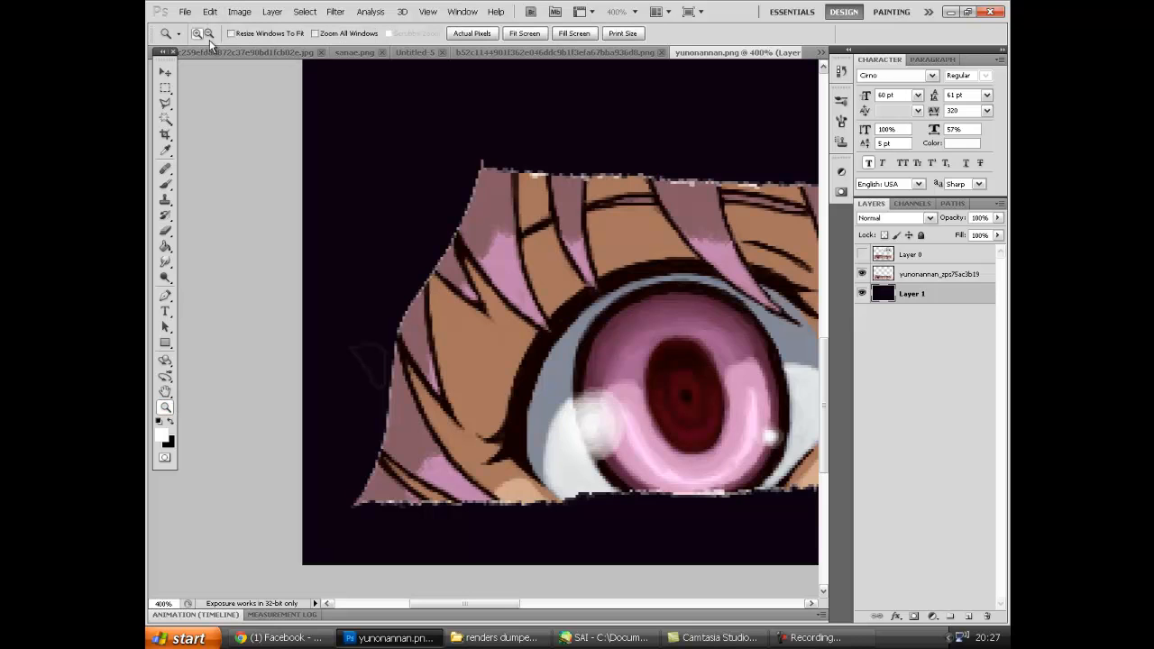
pyautogui.click(312, 129)
pyautogui.click(312, 128)
pyautogui.click(209, 33)
pyautogui.click(541, 237)
pyautogui.click(541, 237)
pyautogui.click(549, 173)
pyautogui.click(550, 174)
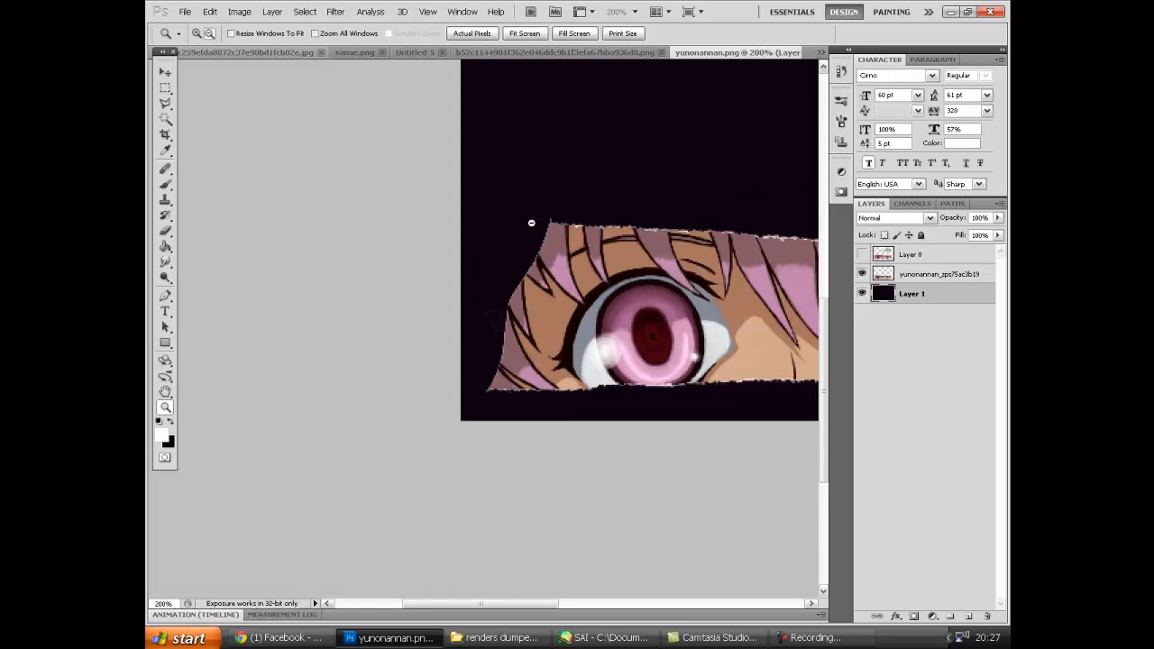
# Switch to the browser and view the What are you Listening to? topic on the Platinum Graphics forum
pyautogui.click(281, 637)
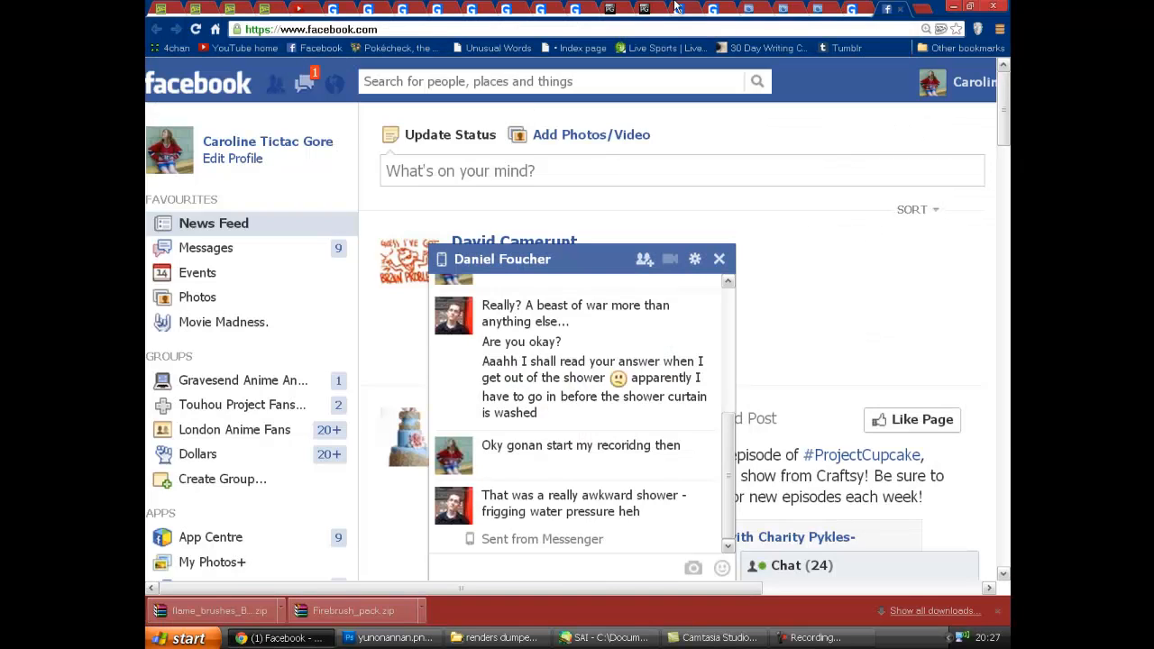
pyautogui.click(638, 11)
pyautogui.scroll(2, 508, 250)
pyautogui.scroll(-6, 609, 198)
pyautogui.scroll(3, 629, 231)
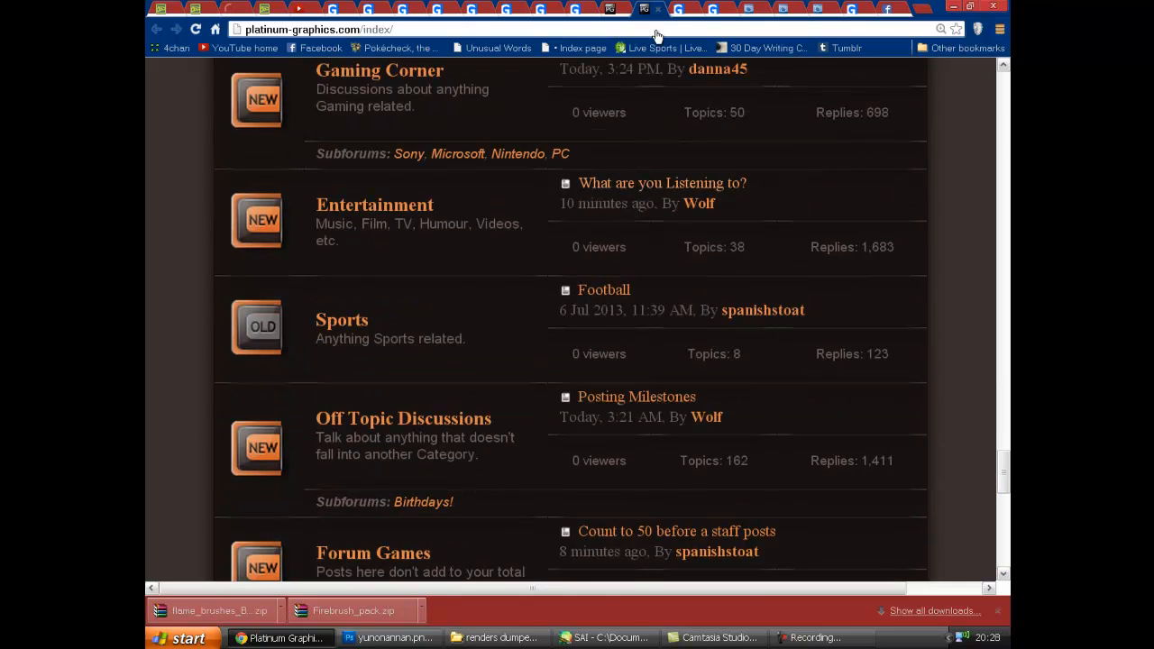
pyautogui.click(631, 183)
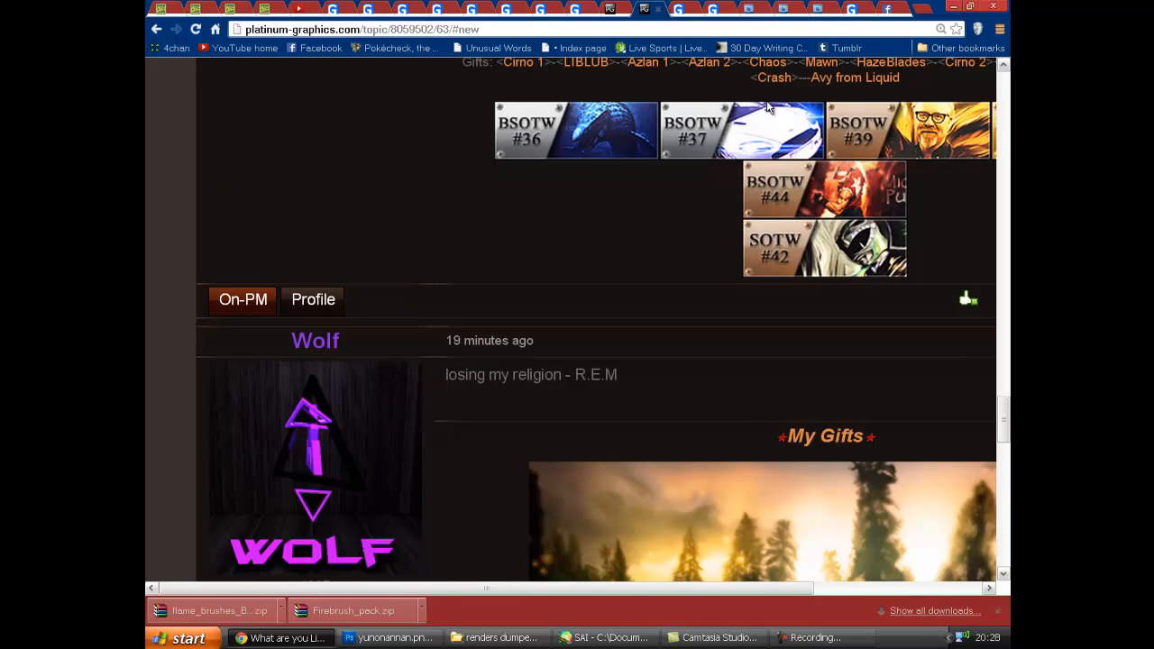
pyautogui.click(585, 9)
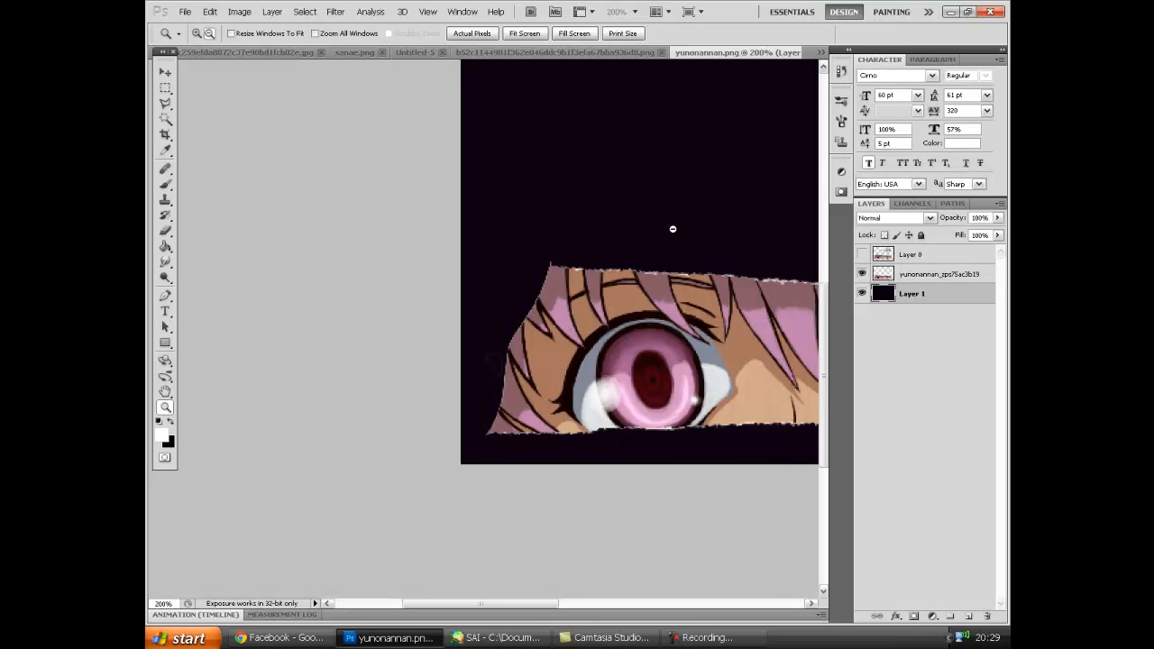
# Set the foreground colour to dark red 591616 and fill Layer 1 with it in yunonannan.png
pyautogui.scroll(2, 672, 229)
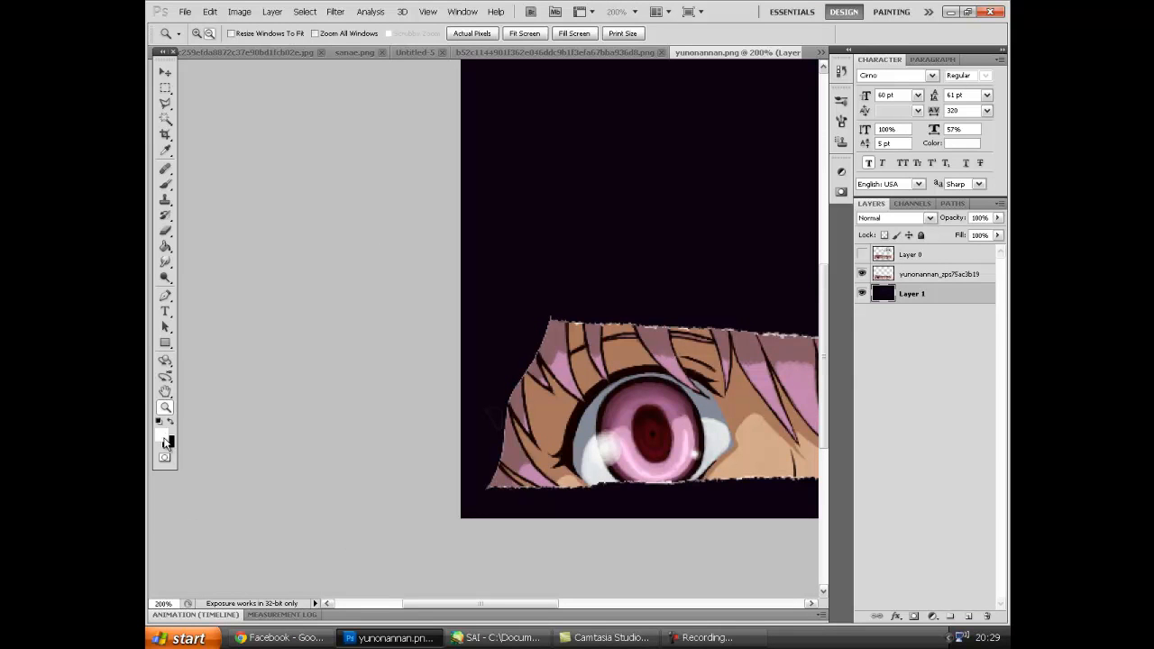
pyautogui.click(162, 437)
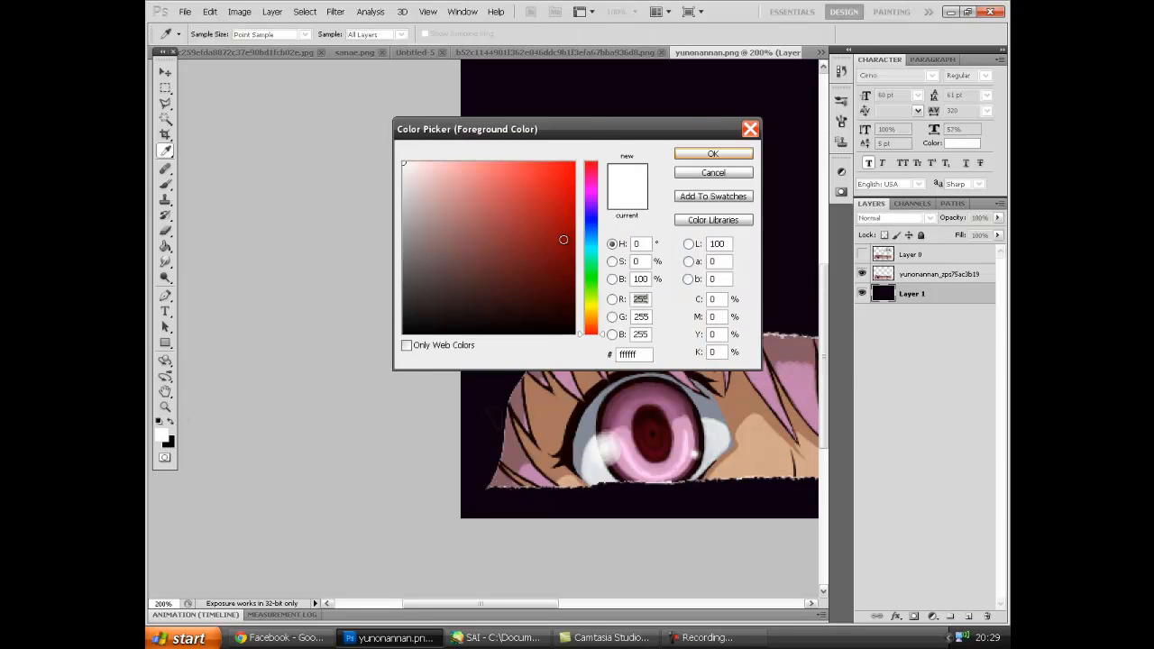
pyautogui.click(532, 274)
pyautogui.click(711, 153)
pyautogui.hotkey('alt', 'space')
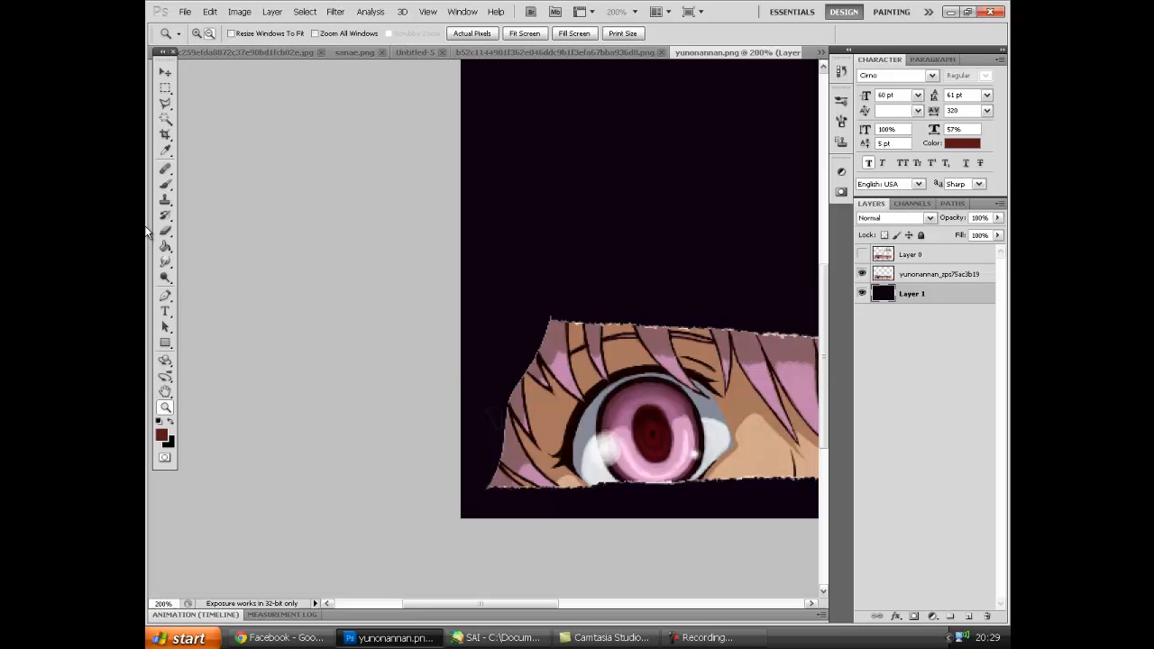
pyautogui.click(165, 245)
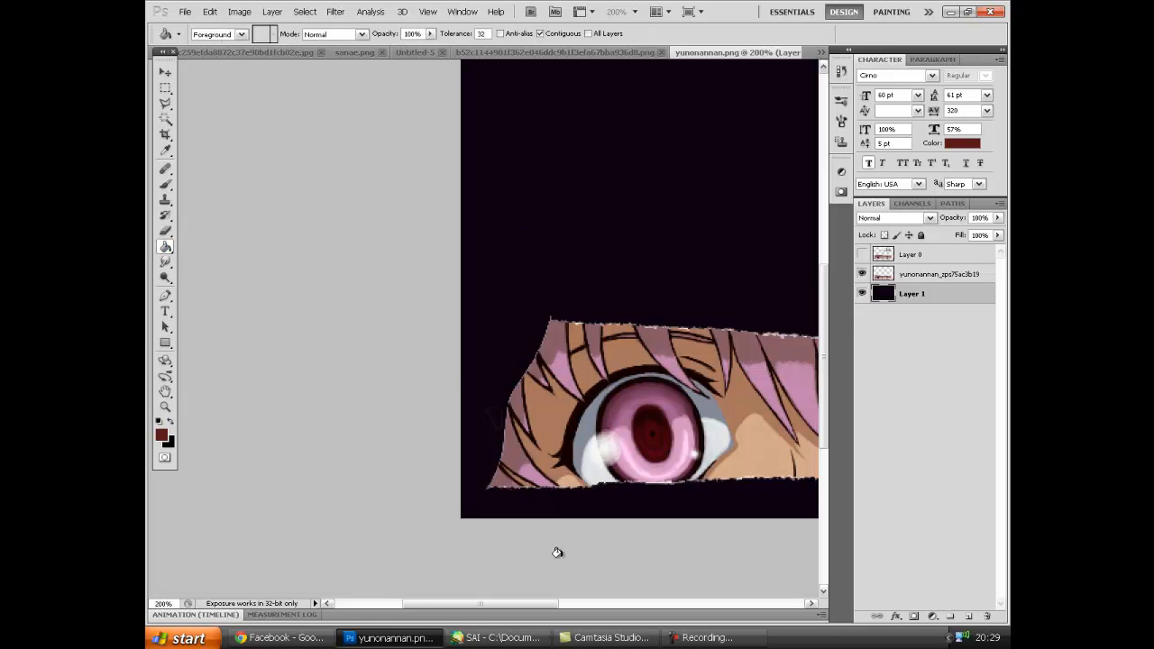
pyautogui.click(548, 512)
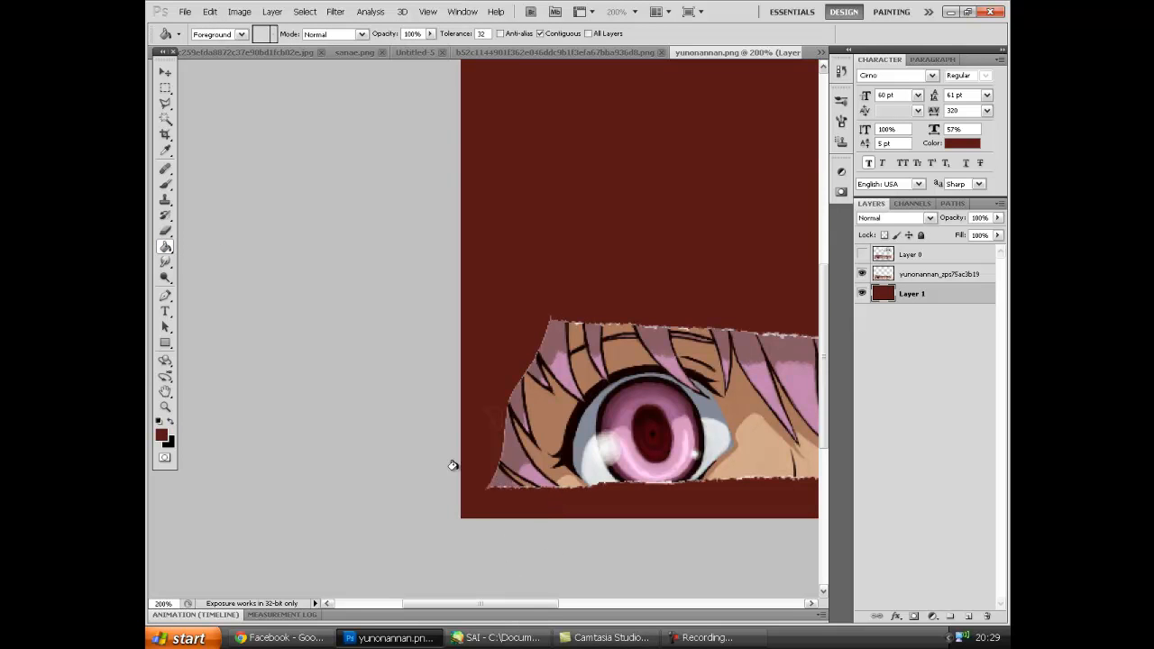
# Choose a darker brownish-red foreground colour and refill Layer 1 with it
pyautogui.click(161, 436)
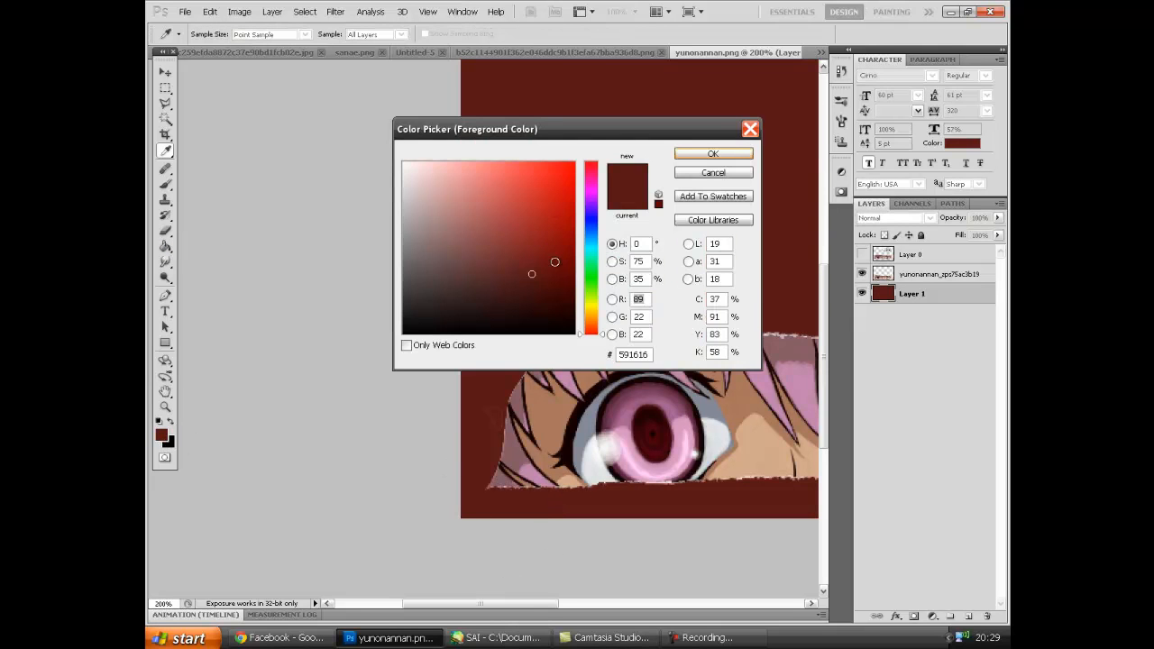
pyautogui.click(552, 299)
pyautogui.click(695, 172)
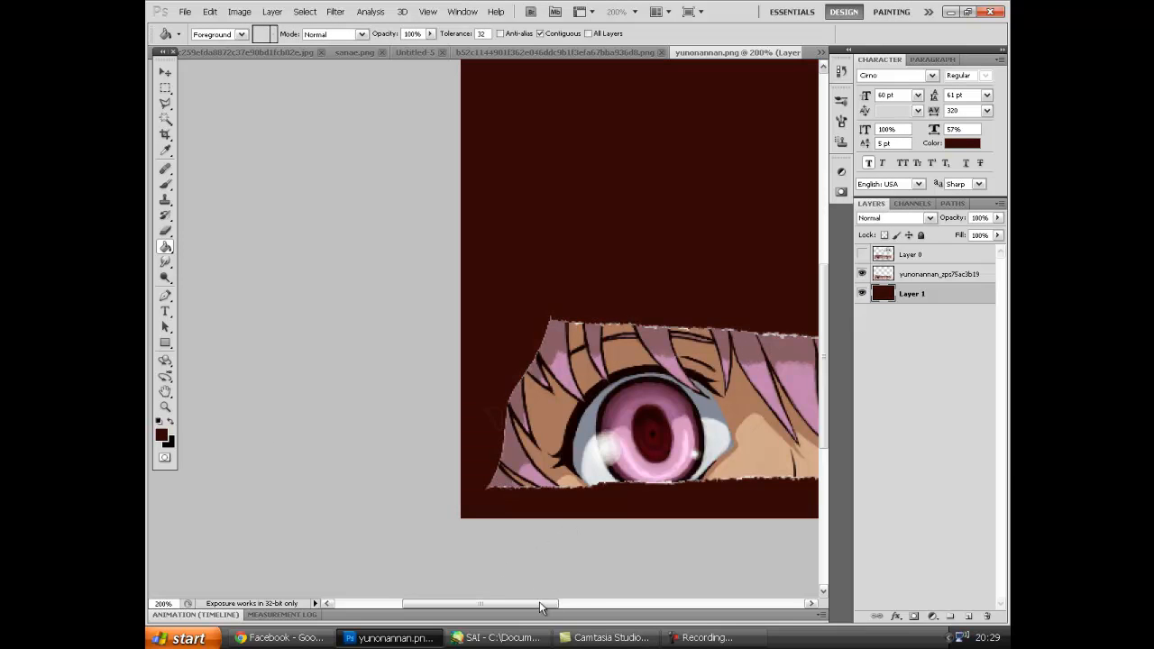
# Look at the orange-haired girl render and the rabbit-eared character in Untitled-6, and return to yunonannan.png
pyautogui.moveTo(546, 607); pyautogui.dragTo(573, 610)
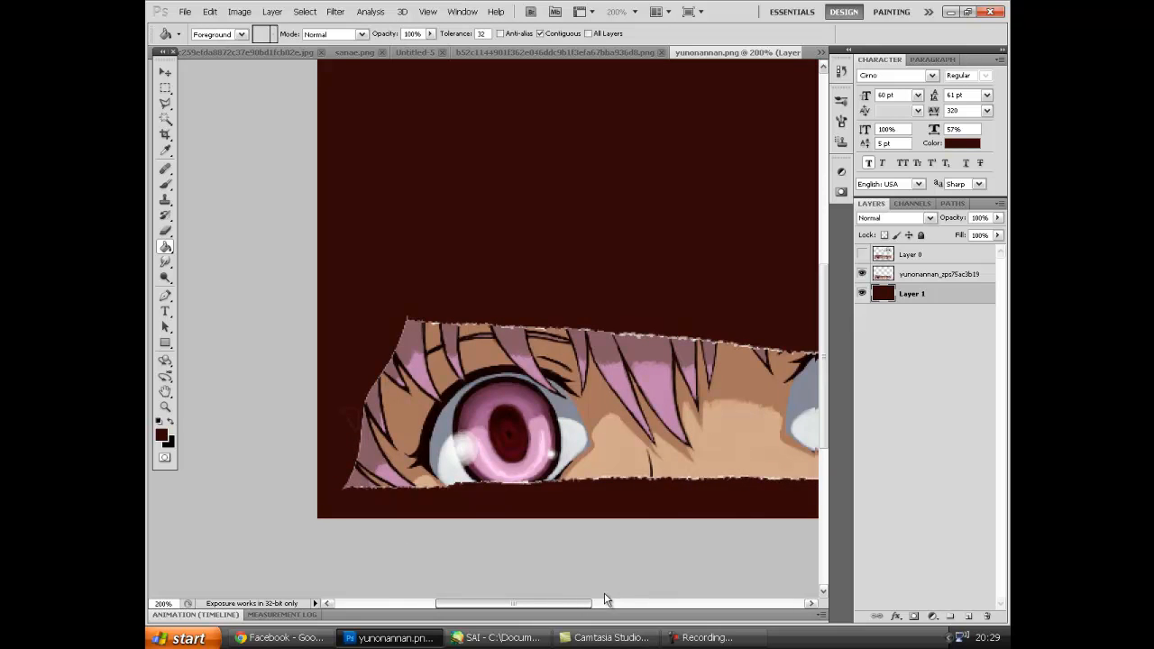
pyautogui.click(165, 118)
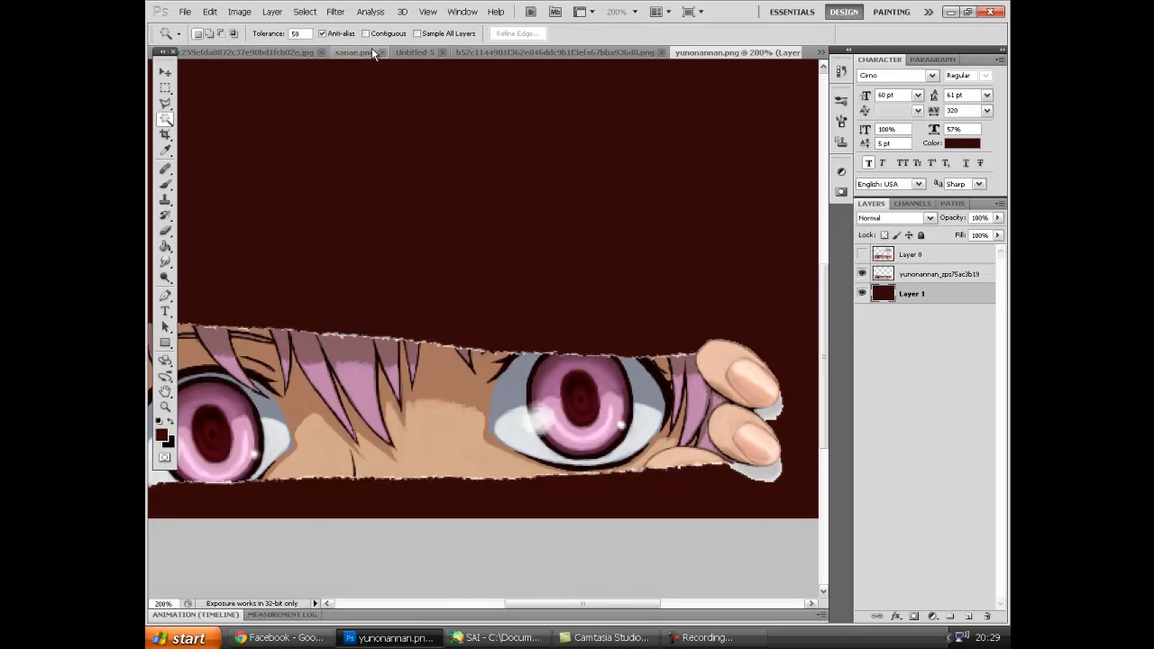
pyautogui.click(631, 52)
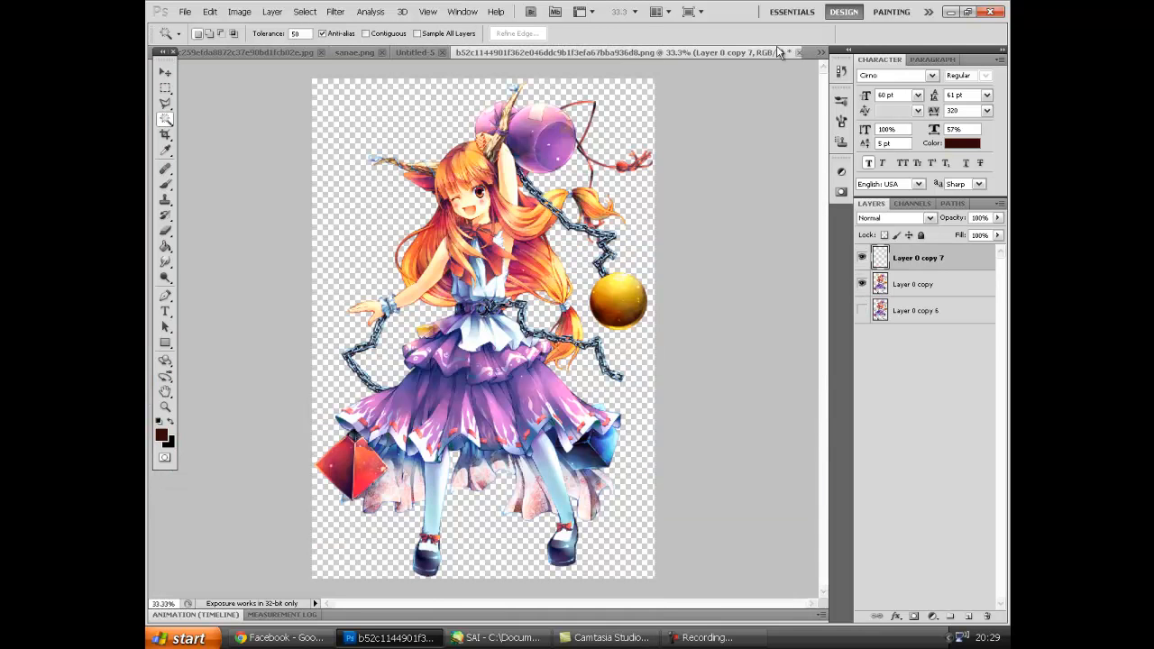
pyautogui.click(821, 53)
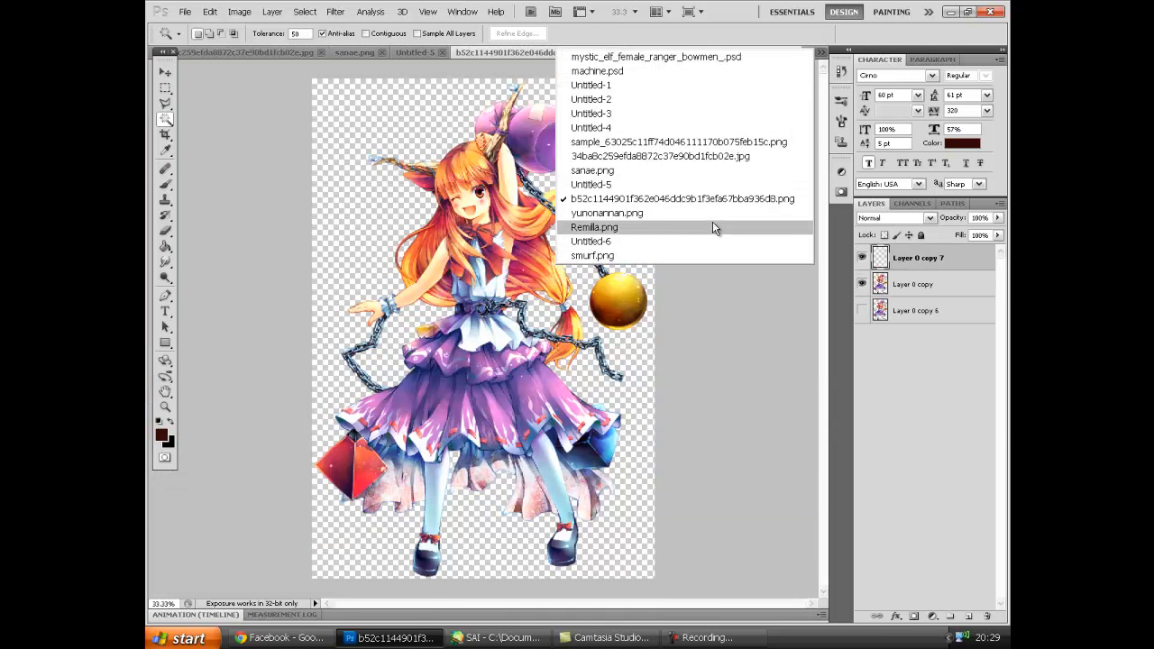
pyautogui.click(672, 241)
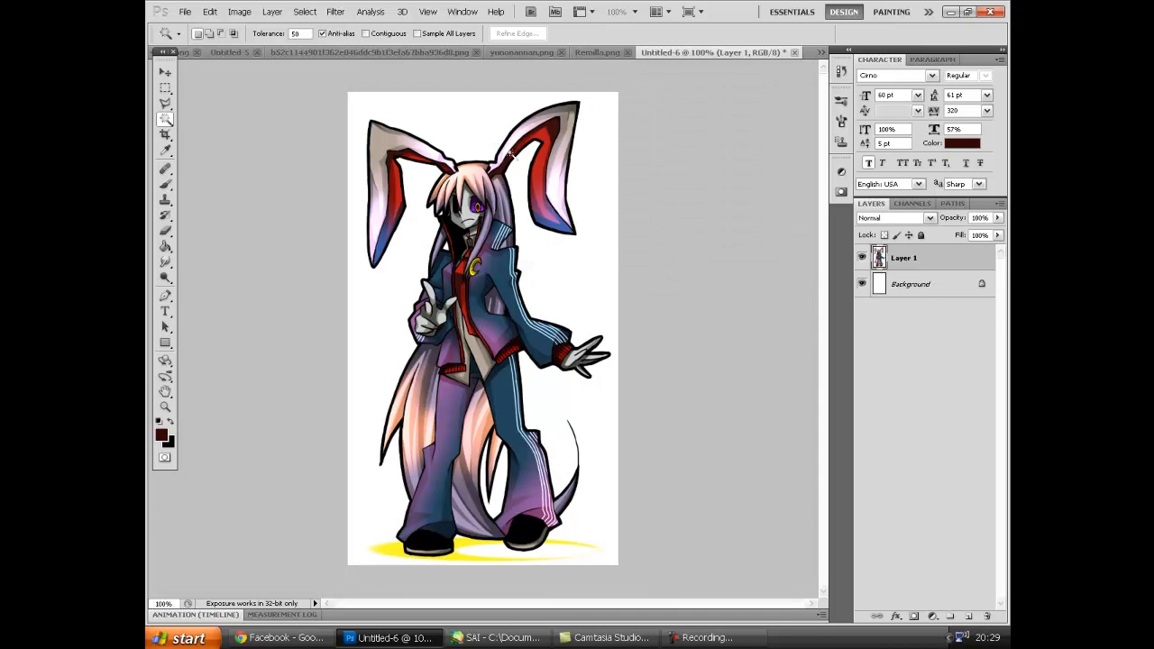
pyautogui.click(518, 52)
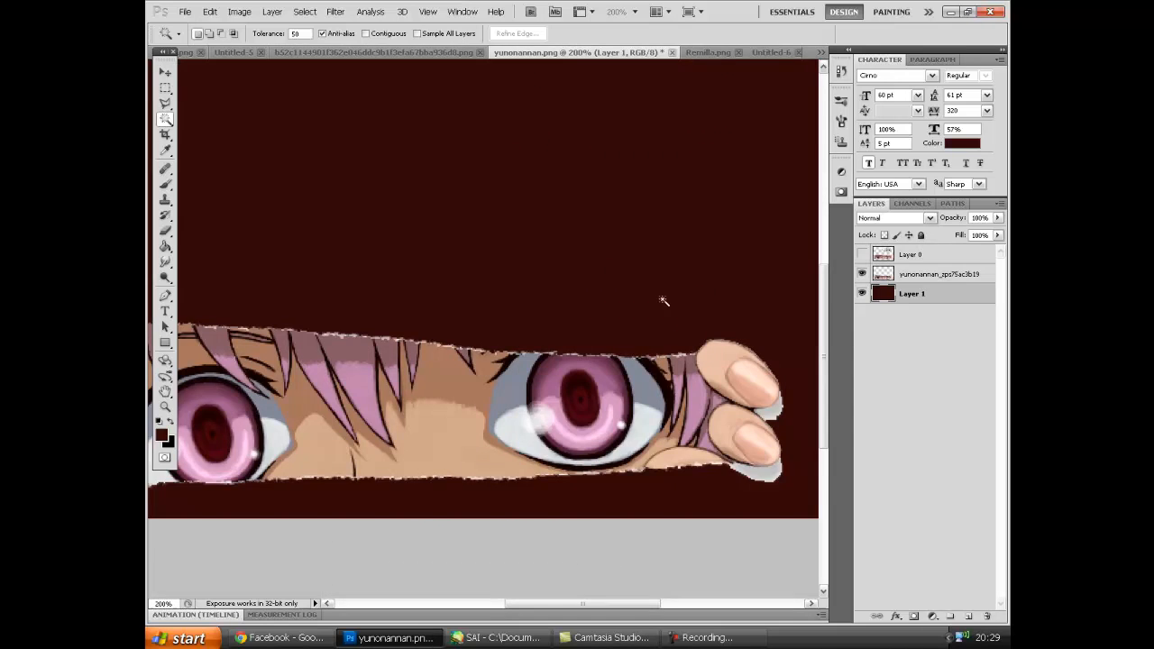
# Trim the fringe of the eyes layer by deleting a Magic Wand background selection contracted by 1 pixel, and deselect
pyautogui.click(913, 275)
pyautogui.click(639, 237)
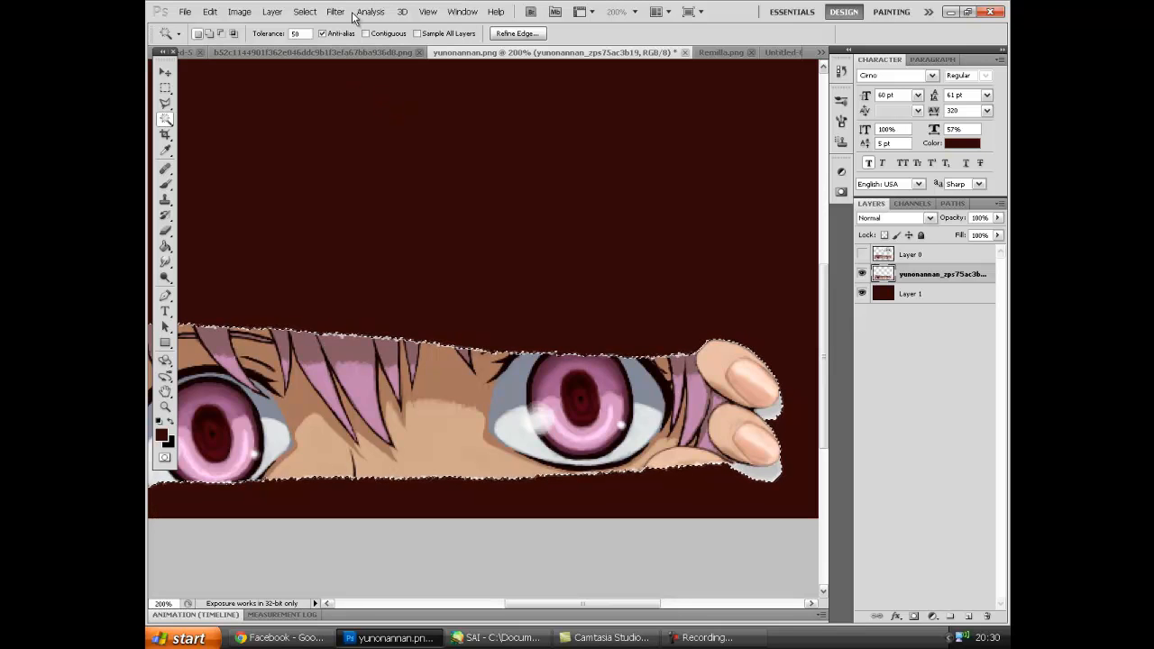
pyautogui.click(305, 12)
pyautogui.moveTo(397, 179)
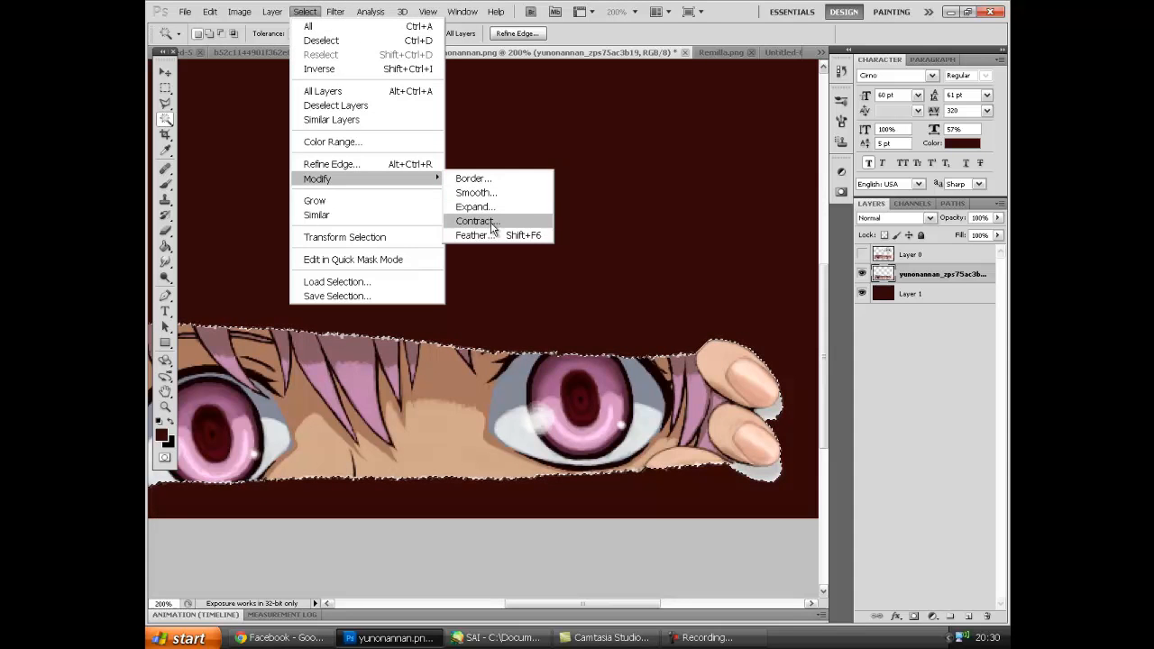
pyautogui.click(490, 220)
pyautogui.click(576, 396)
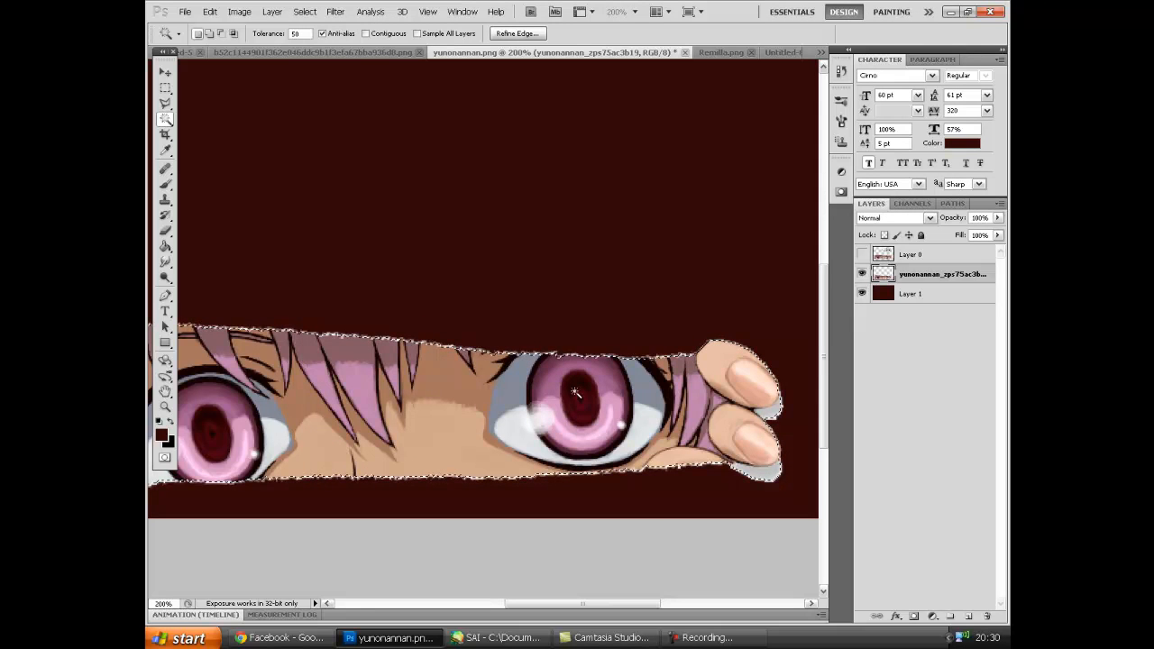
pyautogui.hotkey('ctrl', 'd')
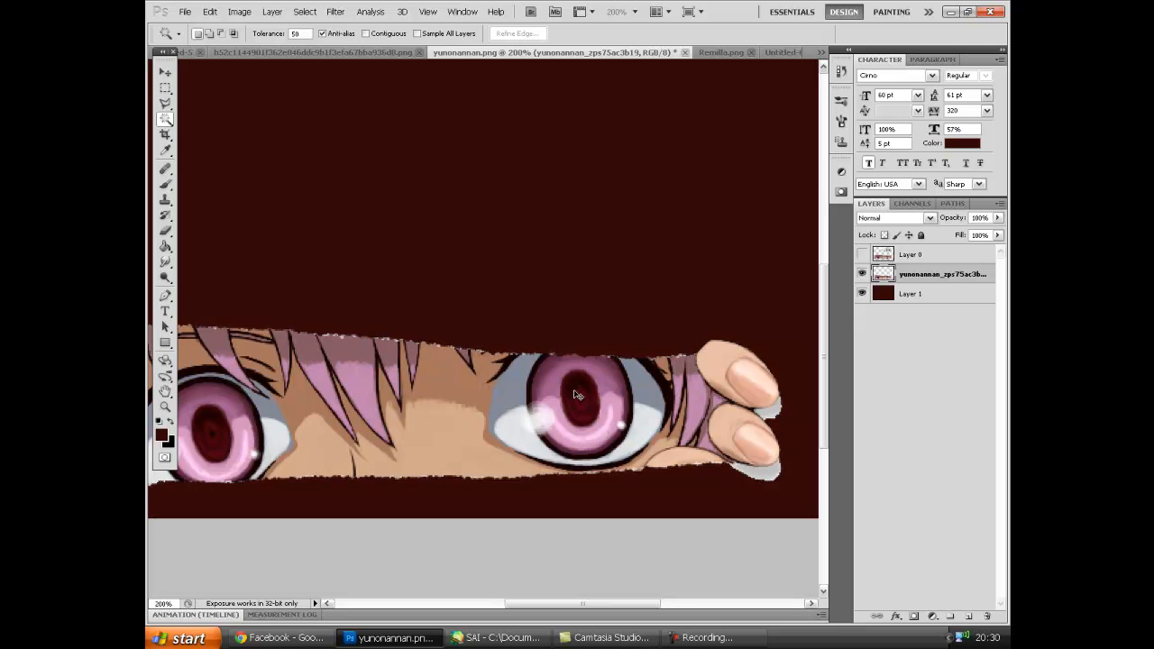
# Try deleting another Magic Wand selection contracted by 1 pixel from the eyes layer, undo the deletion, and deselect
pyautogui.moveTo(579, 605); pyautogui.dragTo(527, 598)
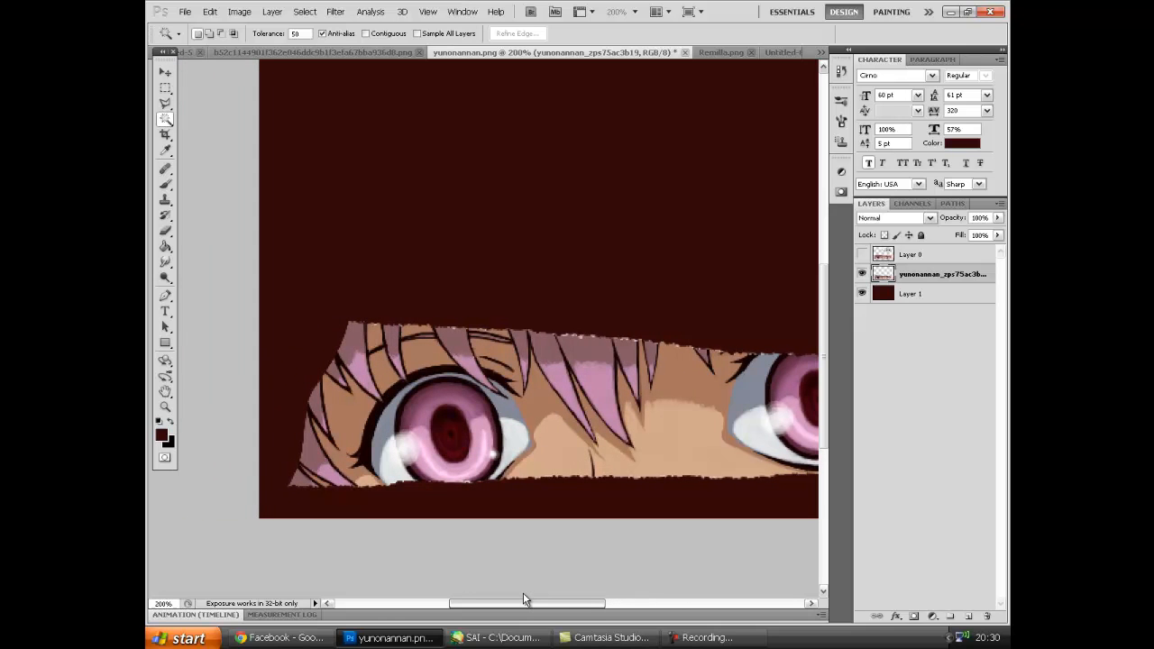
pyautogui.moveTo(523, 593); pyautogui.dragTo(536, 594)
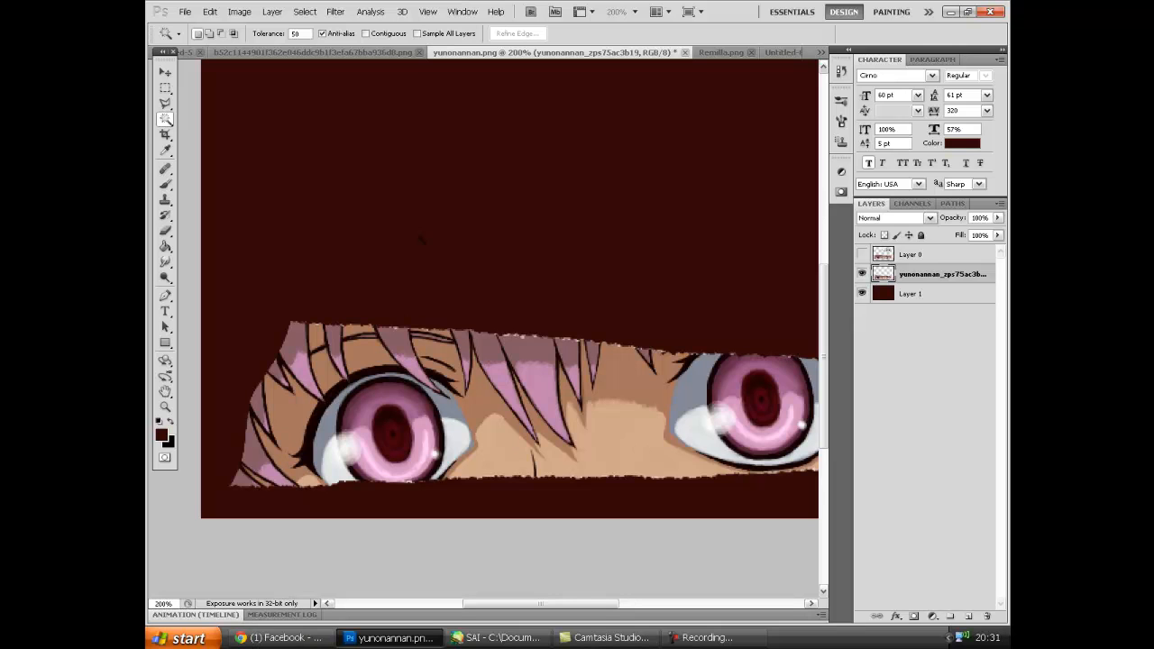
pyautogui.moveTo(541, 602)
pyautogui.mouseDown()
pyautogui.moveTo(609, 601)
pyautogui.moveTo(528, 600)
pyautogui.moveTo(557, 600)
pyautogui.mouseUp()
pyautogui.click(567, 272)
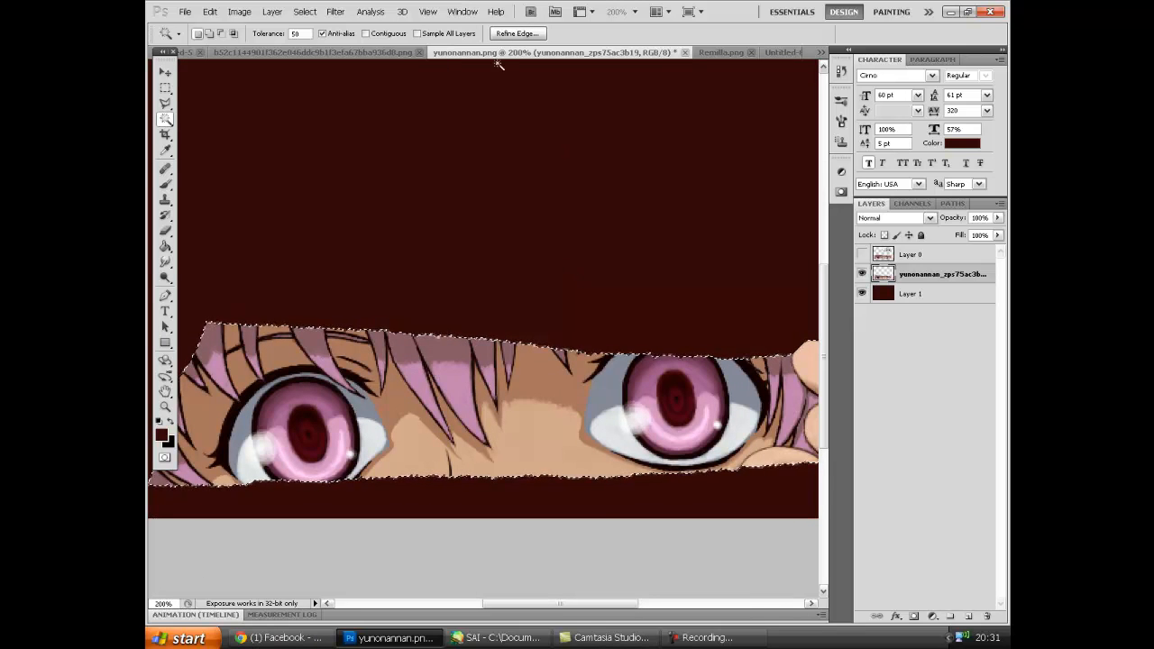
pyautogui.click(311, 11)
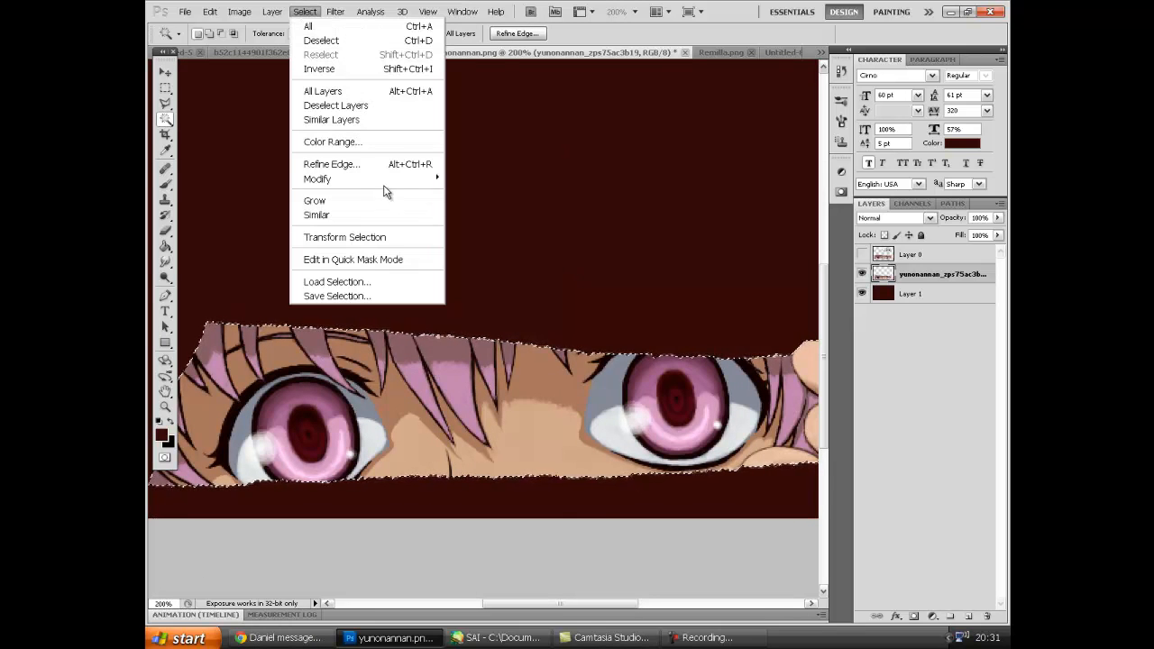
pyautogui.moveTo(386, 182)
pyautogui.click(497, 219)
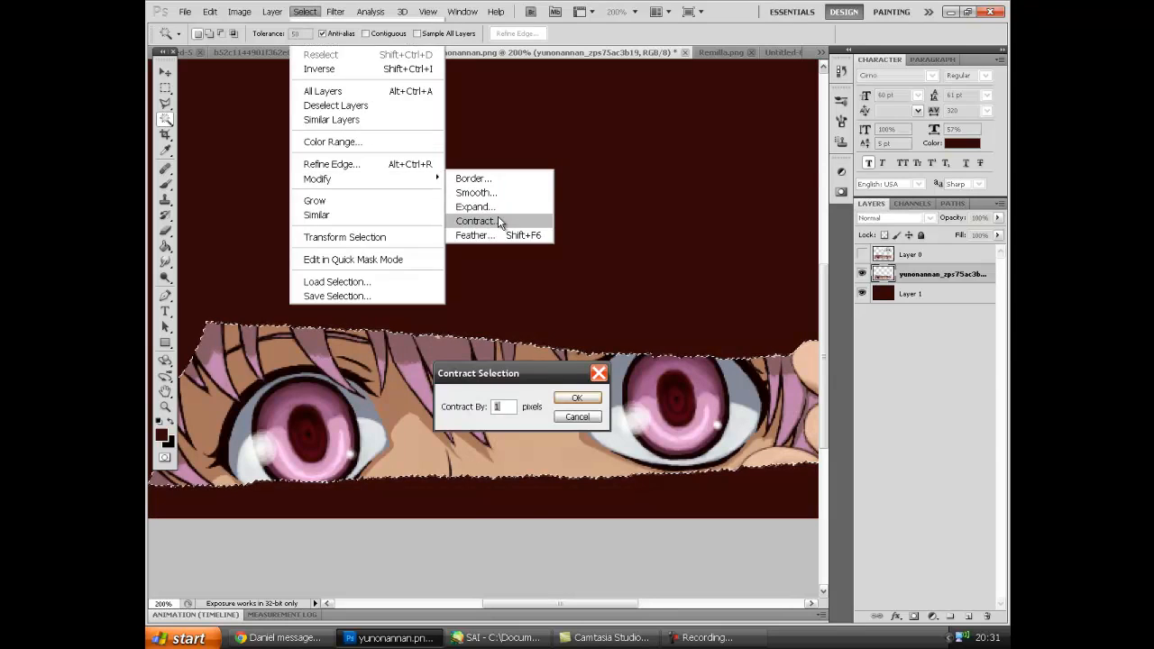
pyautogui.click(574, 400)
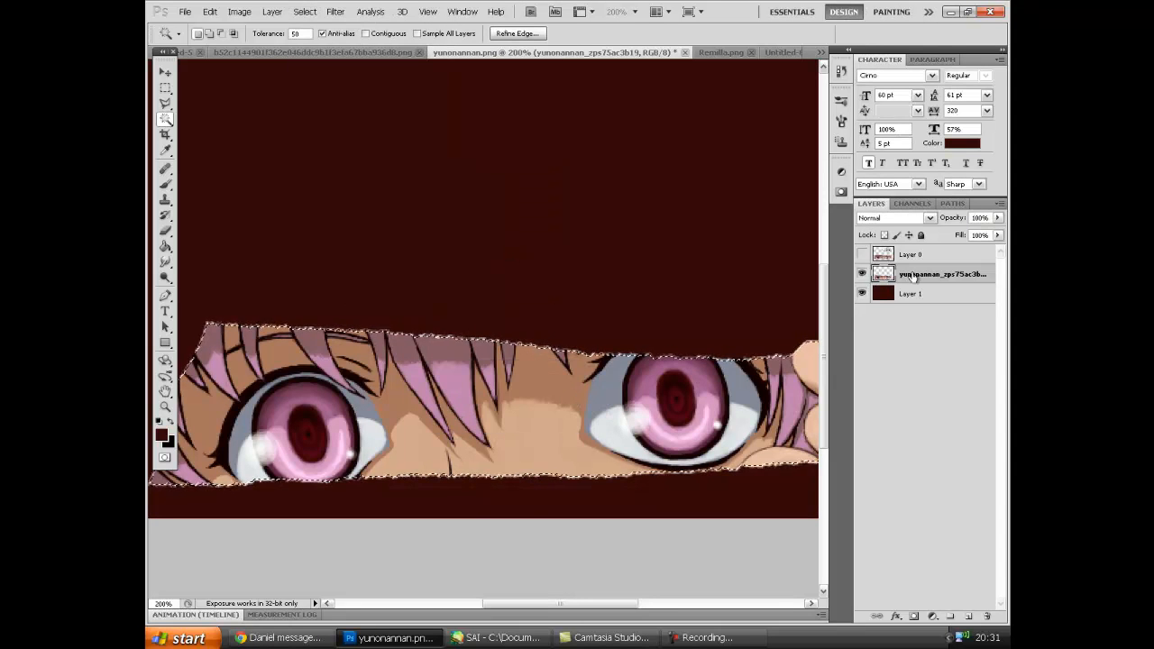
pyautogui.press('Delete')
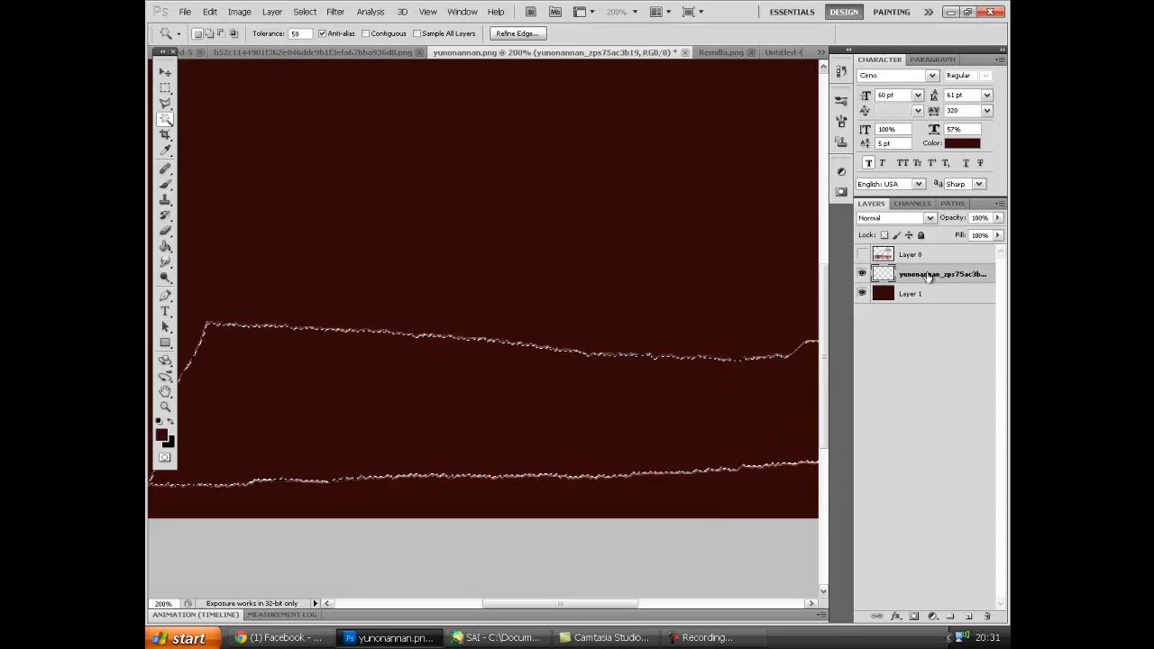
pyautogui.hotkey('ctrl', 'z')
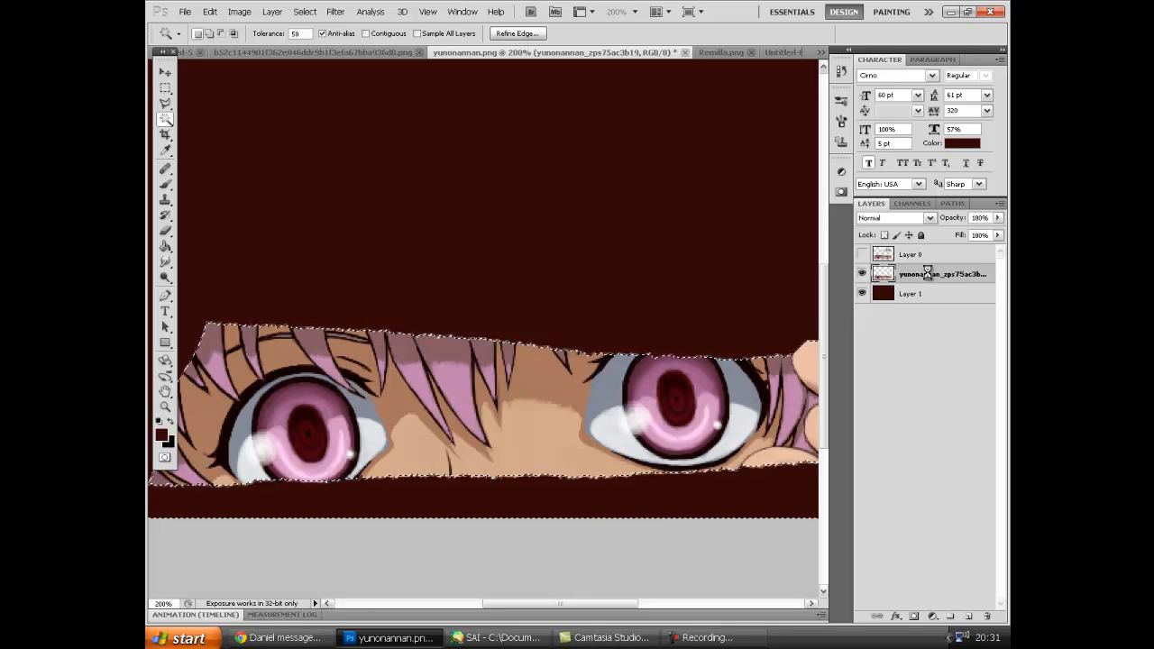
pyautogui.hotkey('ctrl', 'd')
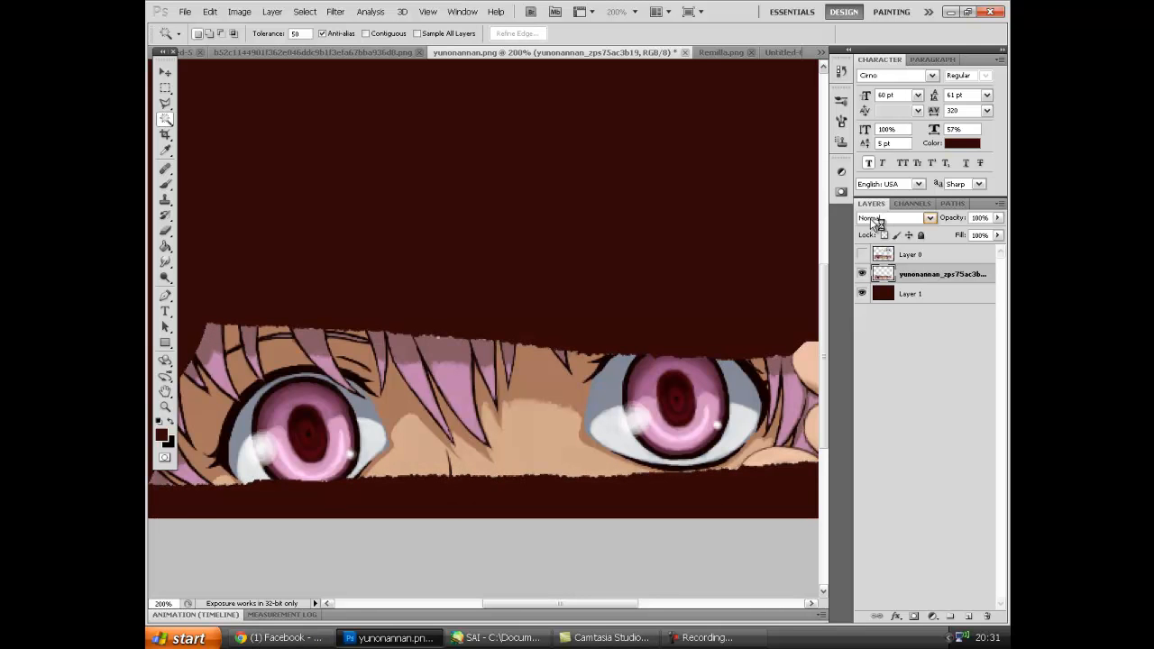
# Duplicate the eyes layer and apply a Gaussian Blur with a 2.0 pixel radius to the lower of the two layers
pyautogui.scroll(-2, 713, 322)
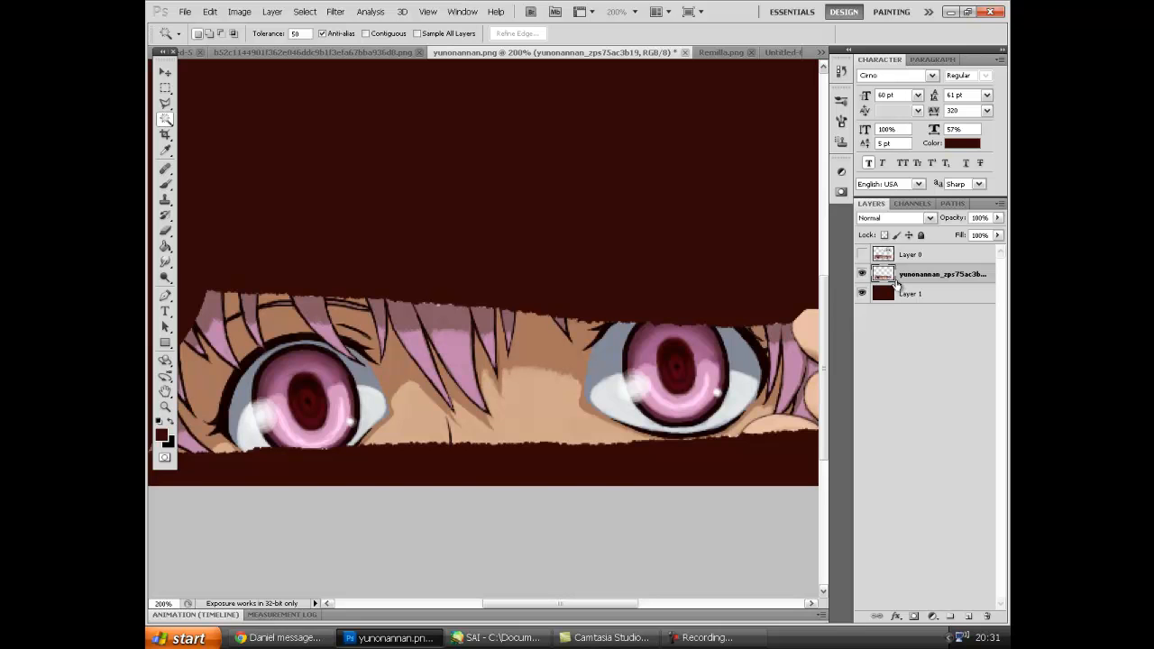
pyautogui.hotkey('ctrl', 'j')
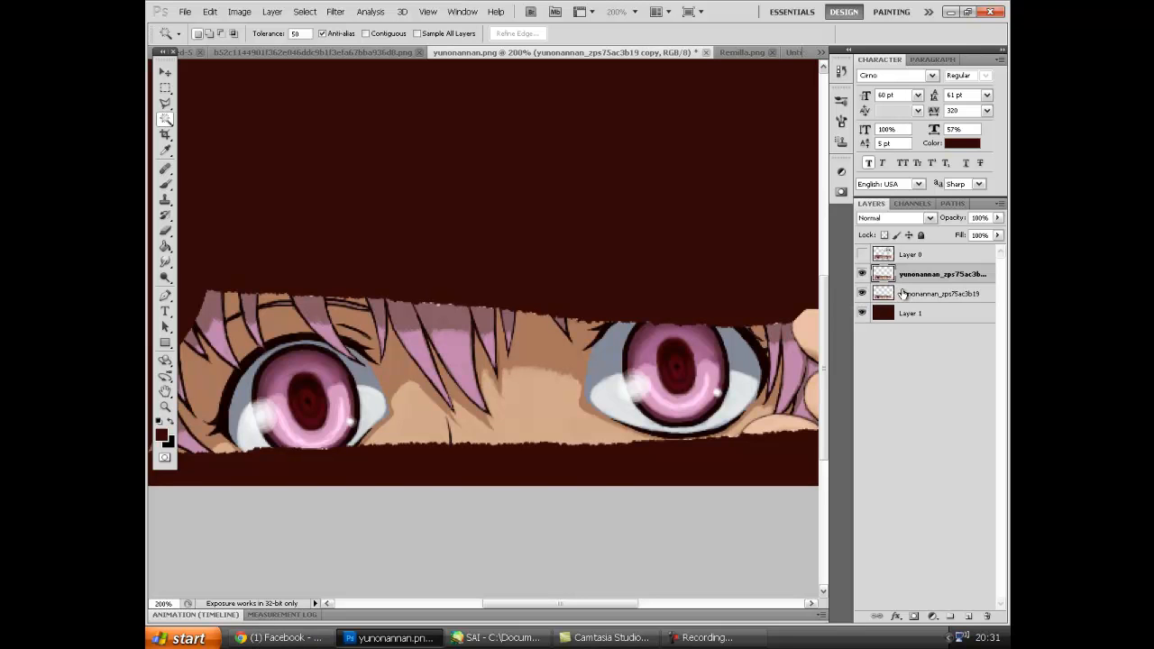
pyautogui.click(897, 292)
pyautogui.click(335, 11)
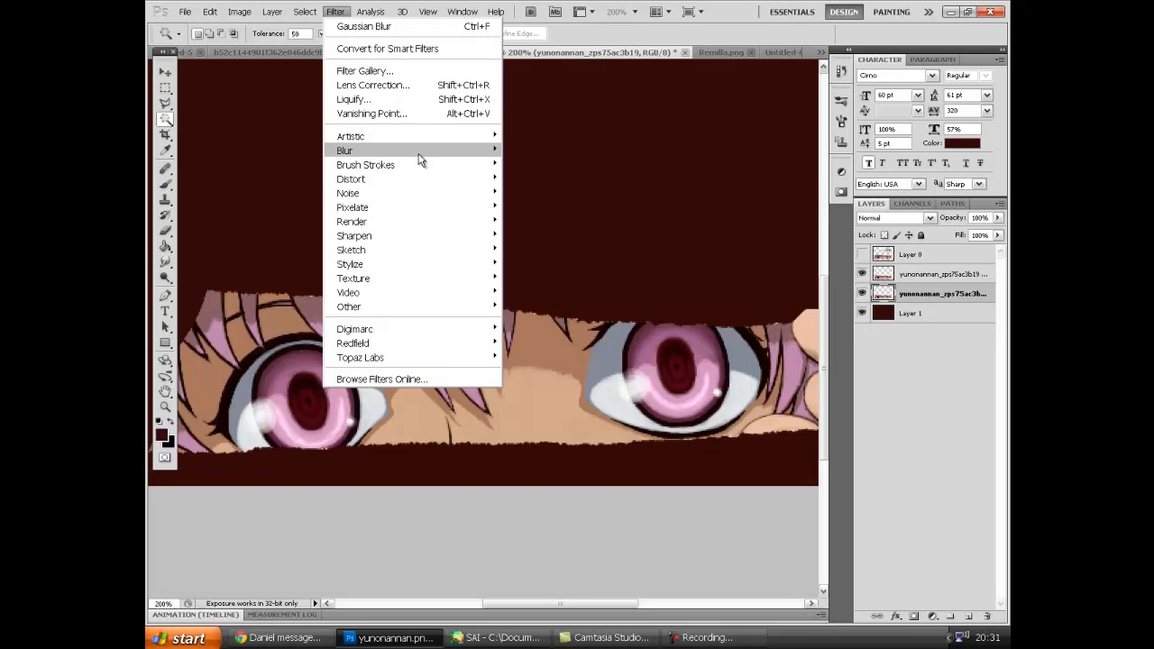
pyautogui.moveTo(496, 150)
pyautogui.click(567, 218)
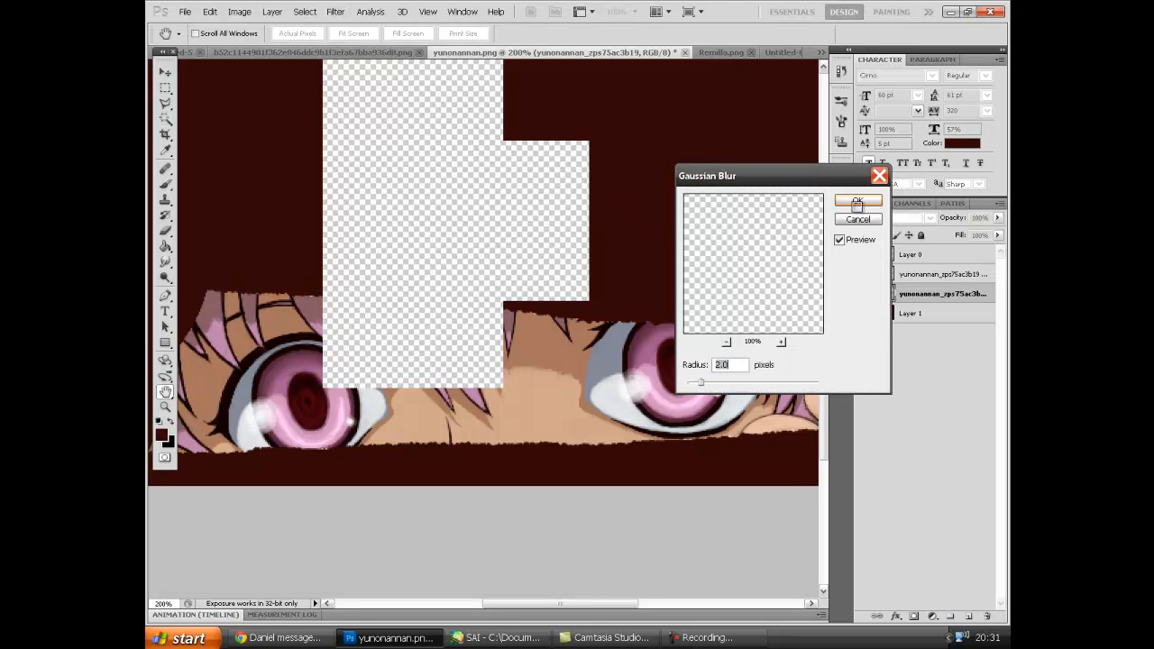
pyautogui.click(858, 201)
pyautogui.press('w')
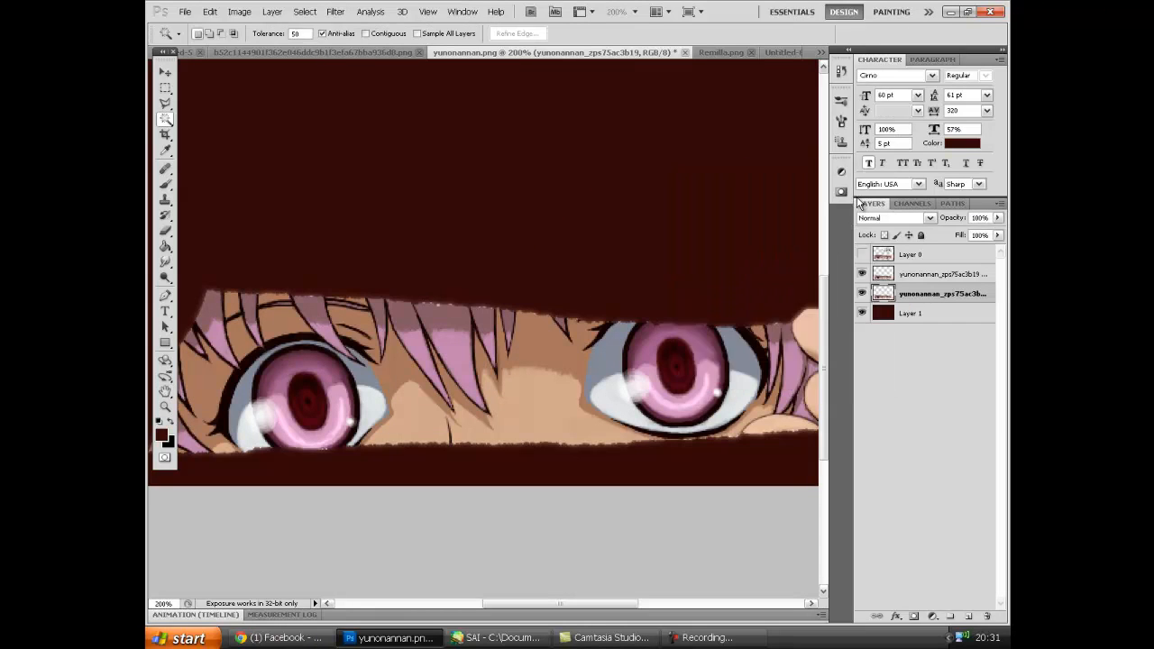
# Duplicate the blurred eyes layer 13 times beneath the sharp copy to strengthen its soft edge
pyautogui.hotkey('ctrl', 'j')
pyautogui.hotkey('ctrl', 'j')
pyautogui.hotkey('ctrl', 'j')
pyautogui.hotkey('ctrl', 'j')
pyautogui.hotkey('ctrl', 'j')
pyautogui.hotkey('ctrl', 'j')
pyautogui.hotkey('ctrl', 'j')
pyautogui.hotkey('ctrl', 'j')
pyautogui.hotkey('ctrl', 'j')
pyautogui.hotkey('ctrl', 'j')
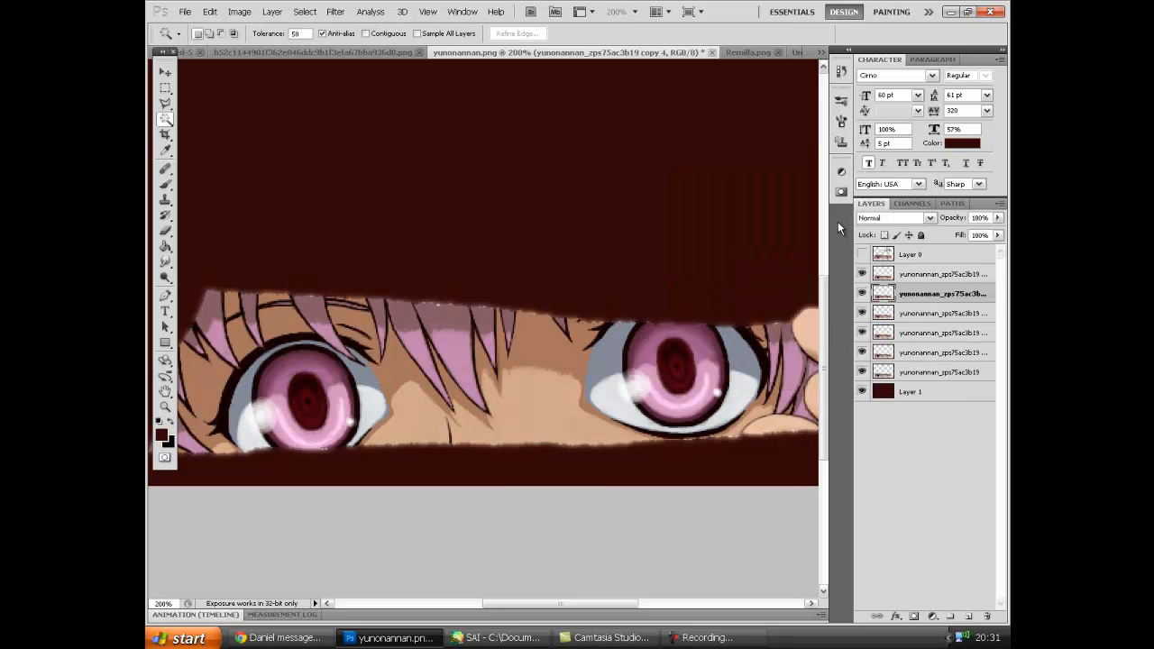
pyautogui.hotkey('ctrl', 'j')
pyautogui.hotkey('ctrl', 'j')
pyautogui.hotkey('ctrl', 'j')
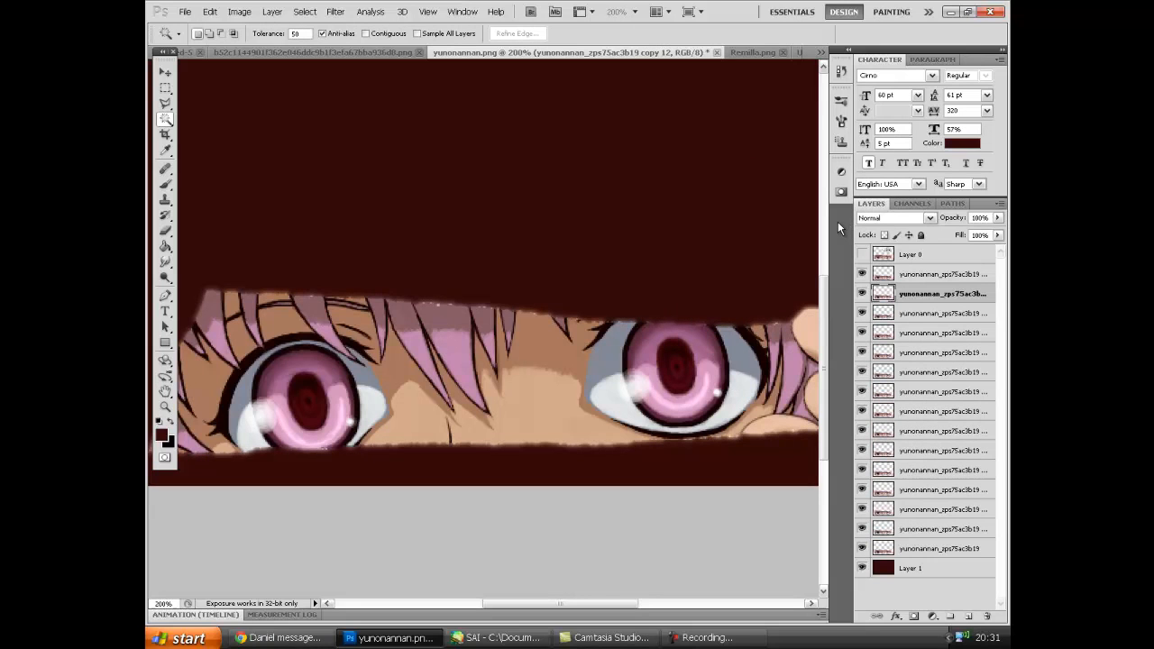
pyautogui.scroll(-1, 799, 120)
pyautogui.scroll(-3, 906, 334)
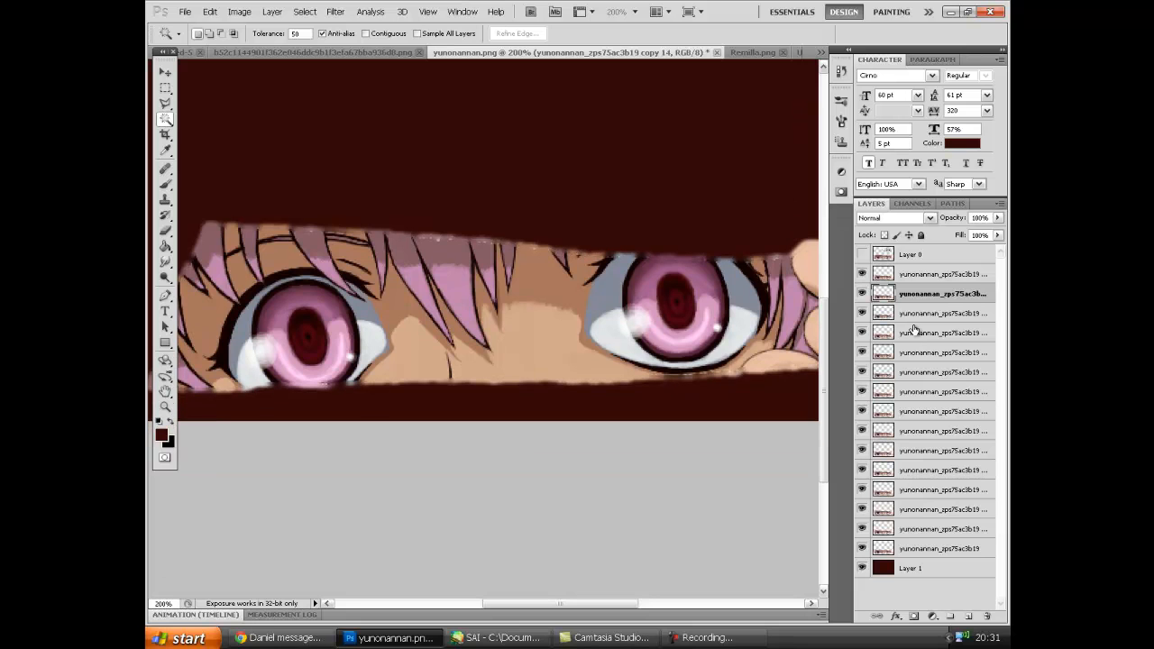
pyautogui.scroll(-4, 930, 446)
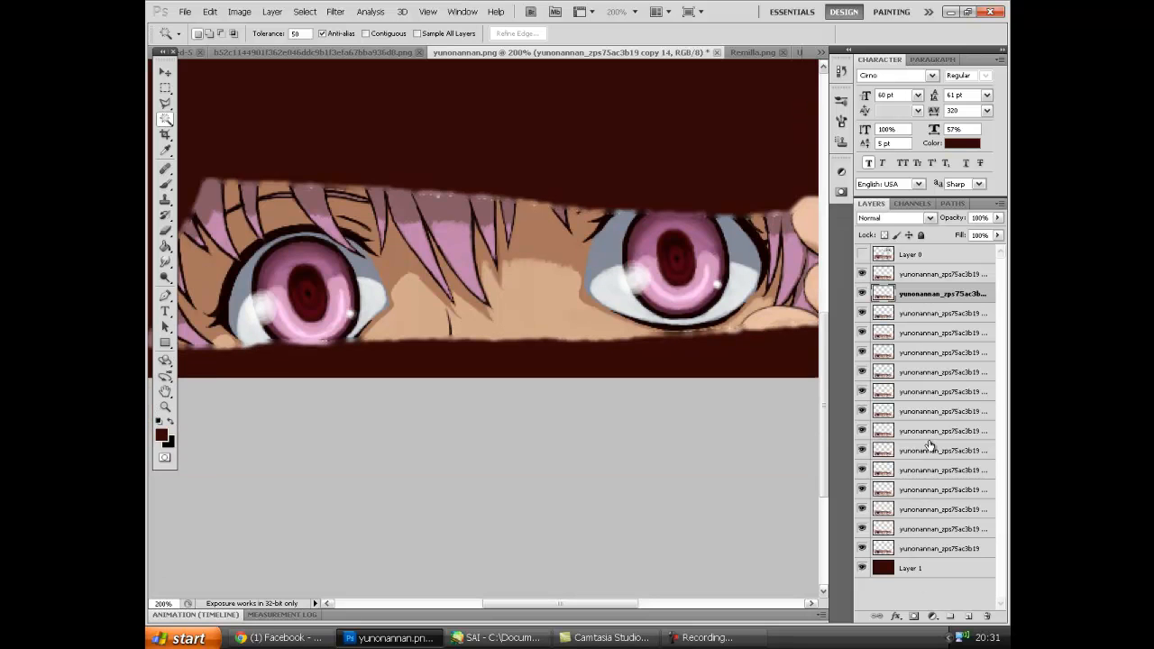
pyautogui.scroll(4, 741, 387)
# Compare the smoothed eyes with the original by toggling Layer 0's visibility, leave it hidden, and select the topmost eyes layer
pyautogui.click(922, 275)
pyautogui.click(863, 255)
pyautogui.click(882, 256)
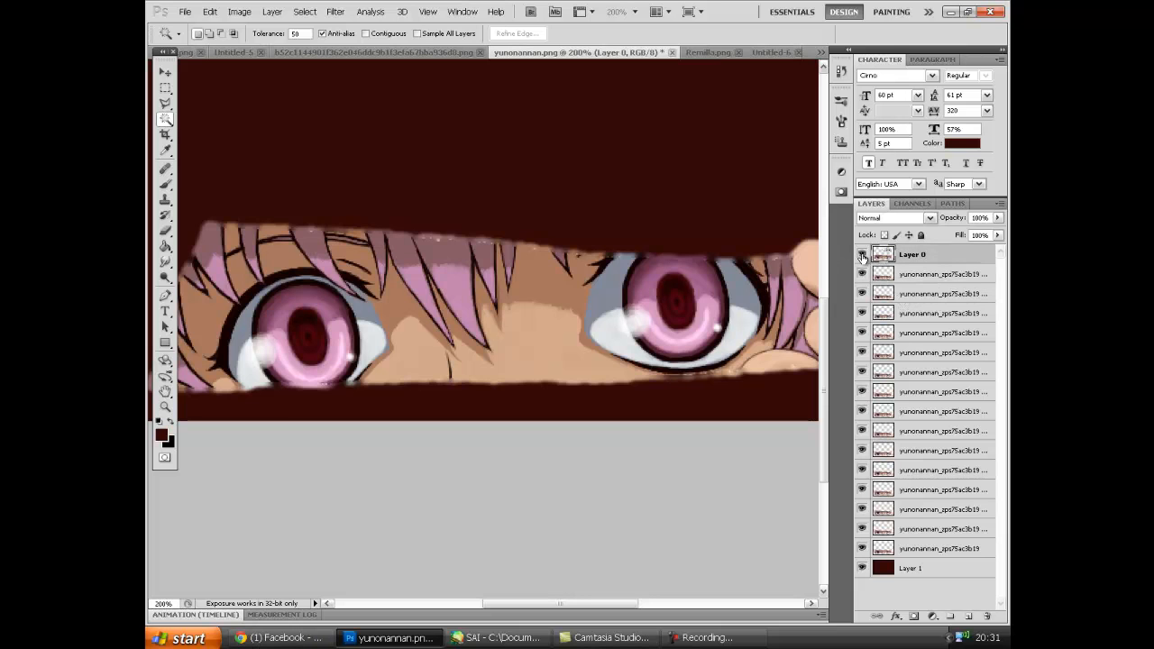
pyautogui.click(862, 256)
pyautogui.click(862, 256)
pyautogui.click(861, 256)
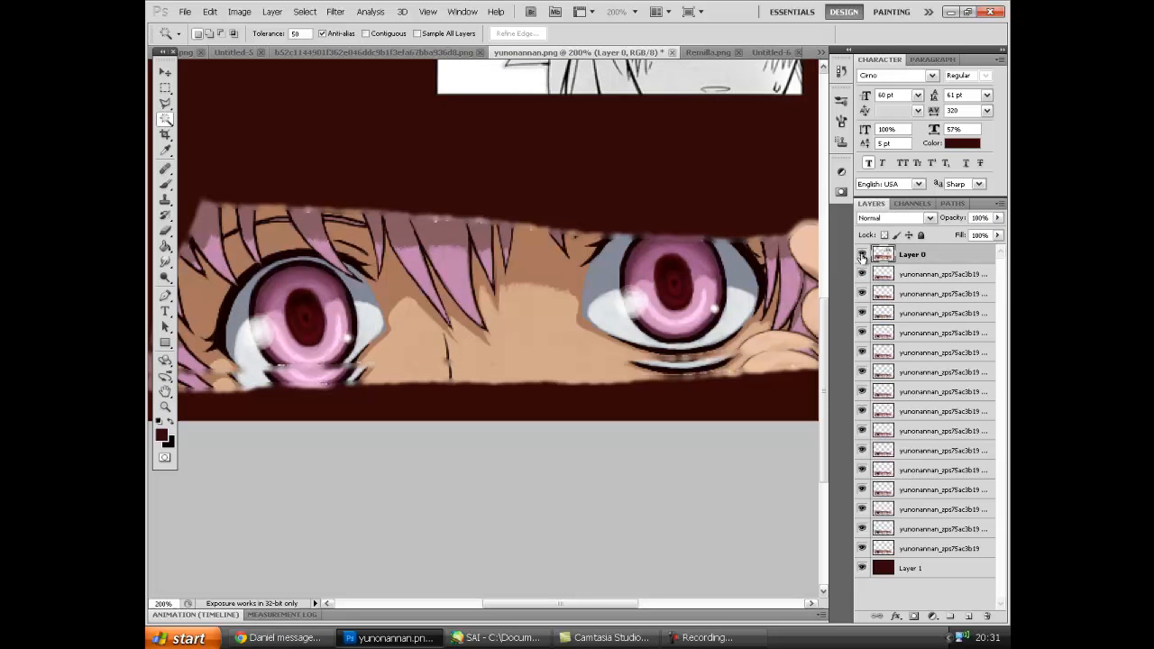
pyautogui.click(861, 256)
pyautogui.click(914, 279)
pyautogui.click(904, 256)
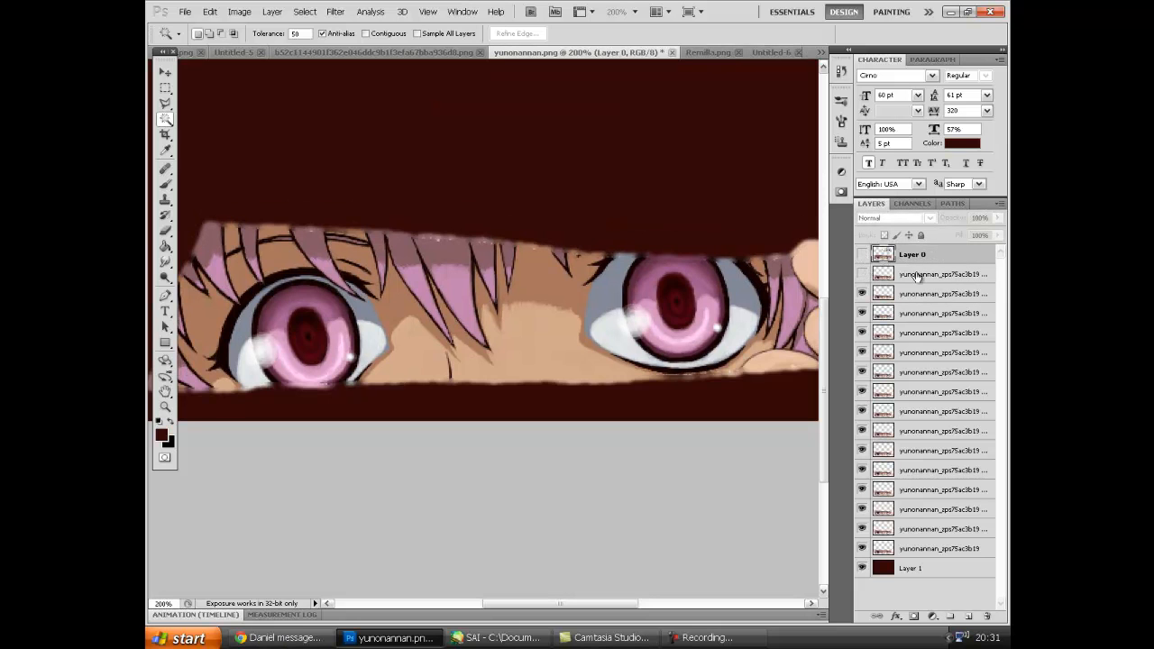
pyautogui.click(878, 276)
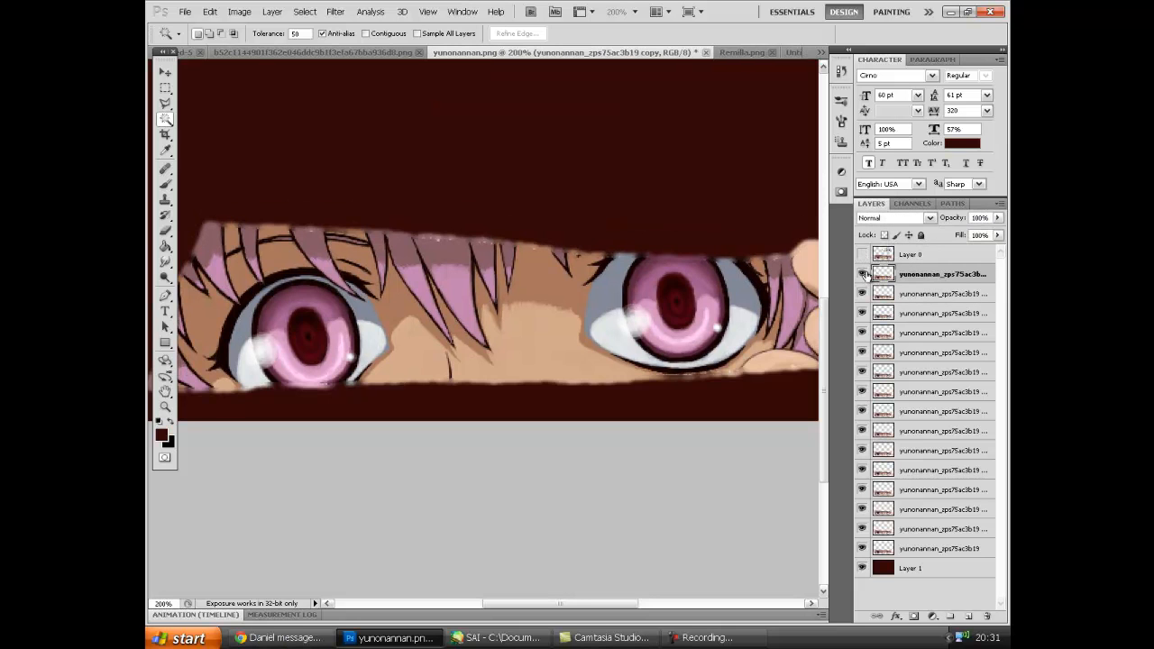
# Try a black 2 px Stroke positioned Inside at low opacity on the topmost eyes layer, and cancel the layer style
pyautogui.click(896, 617)
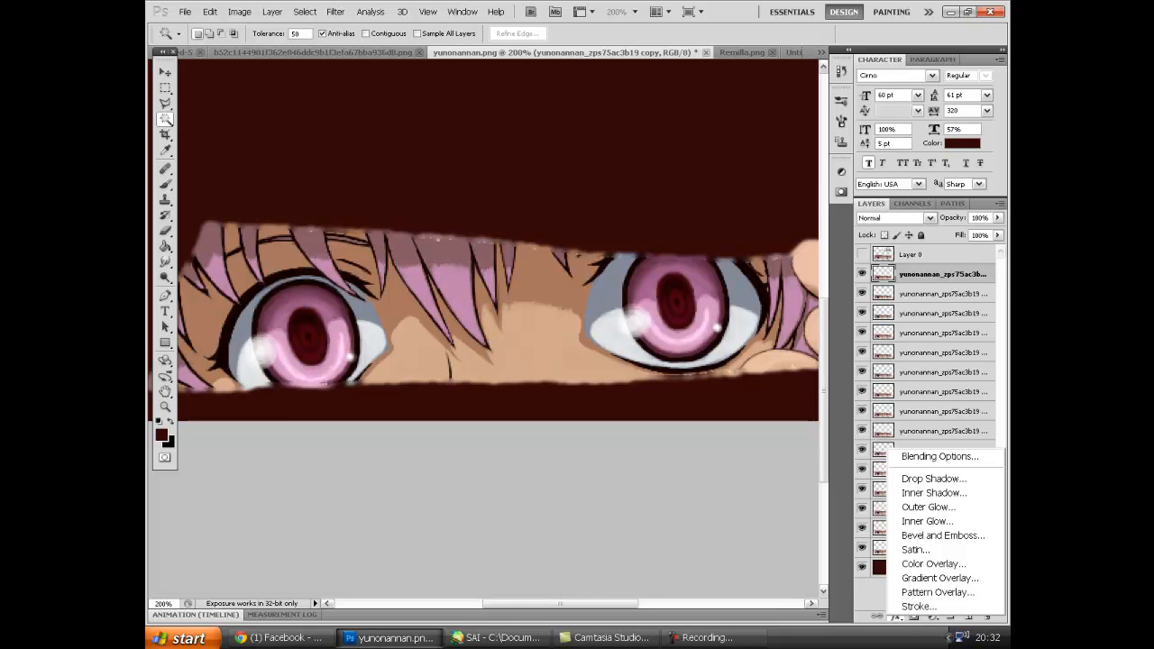
pyautogui.click(918, 606)
pyautogui.click(761, 63)
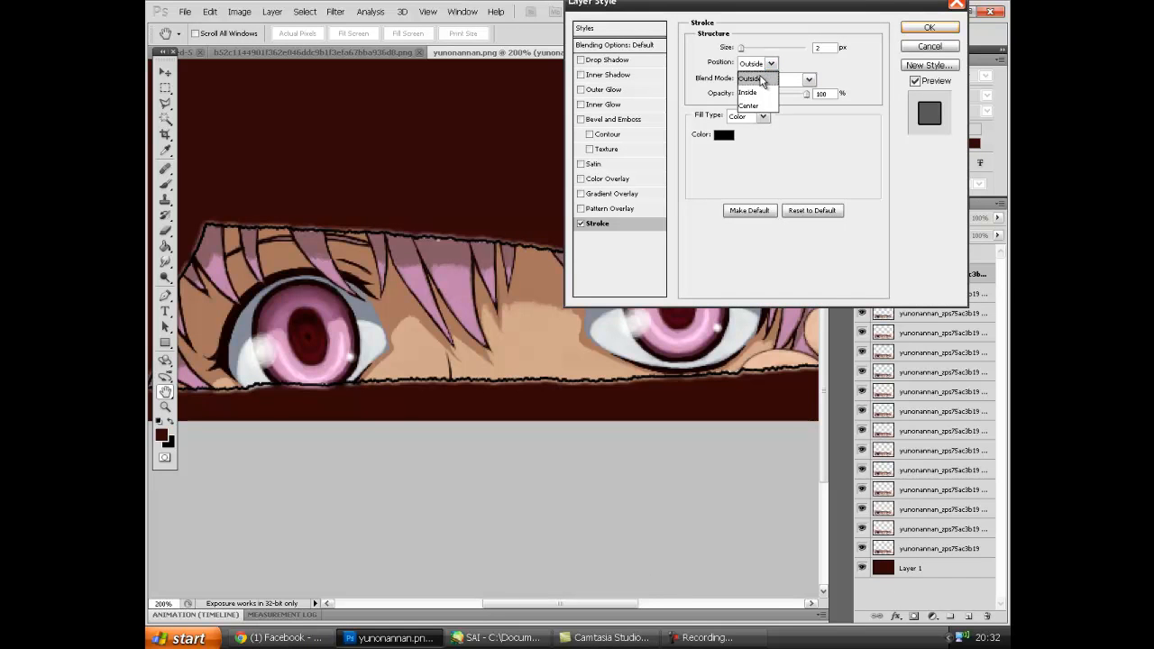
pyautogui.click(754, 93)
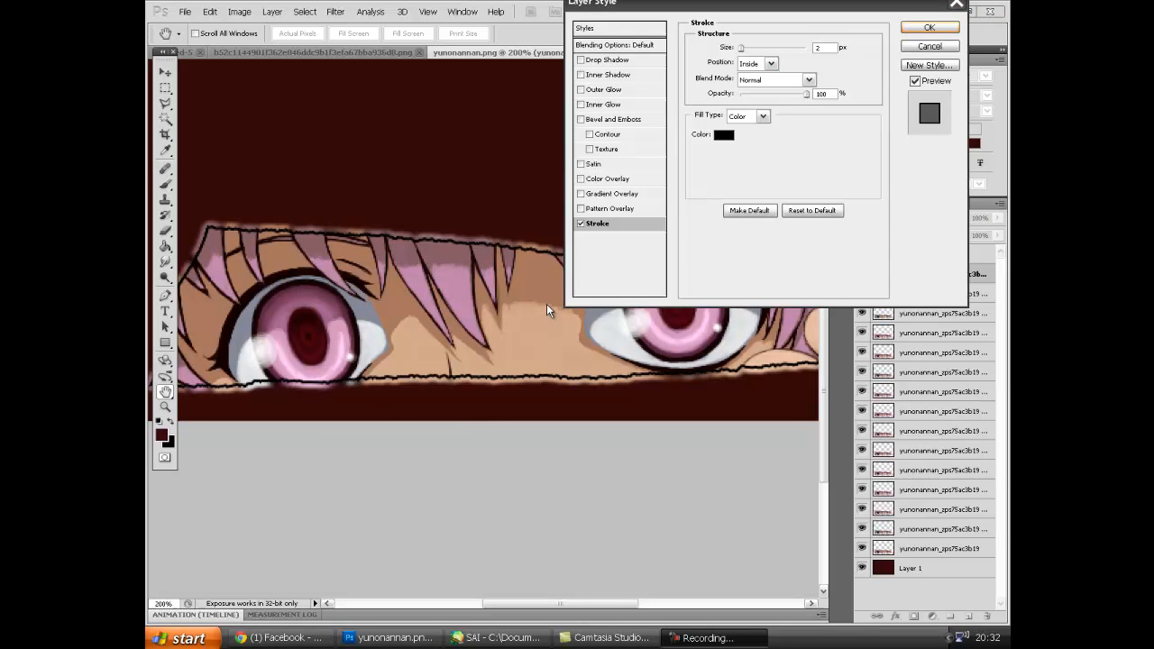
pyautogui.click(786, 137)
pyautogui.moveTo(804, 95); pyautogui.dragTo(747, 99)
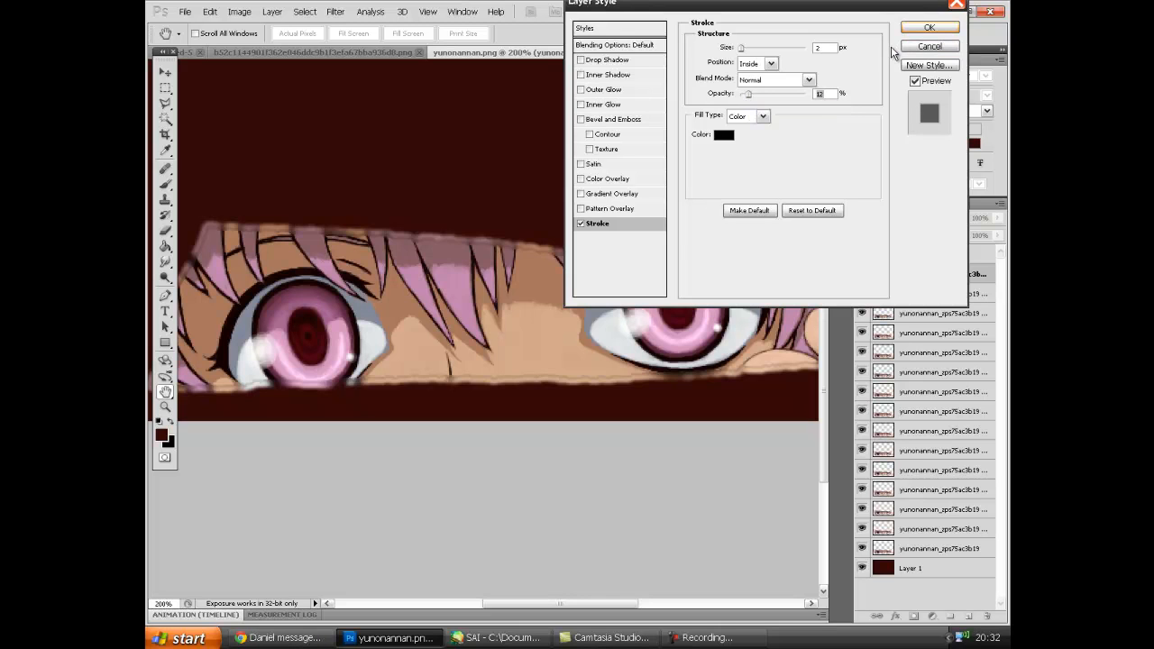
pyautogui.click(926, 45)
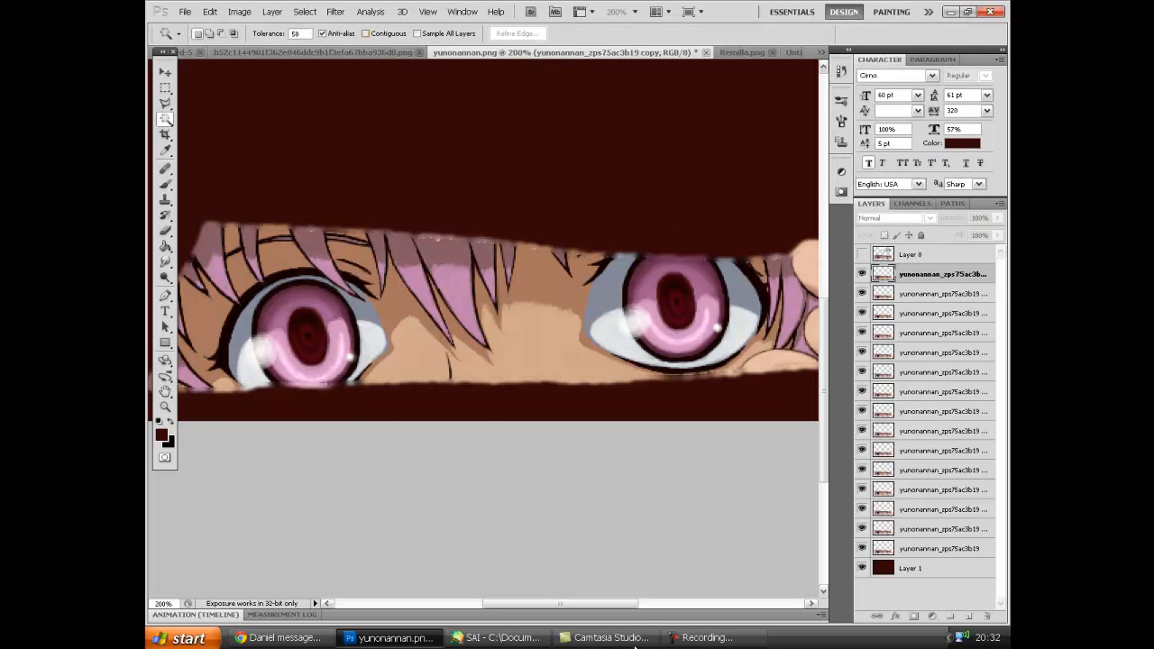
# Open the My Documents folder and preview the basket 2 and basket three renders, closing each preview
pyautogui.click(189, 638)
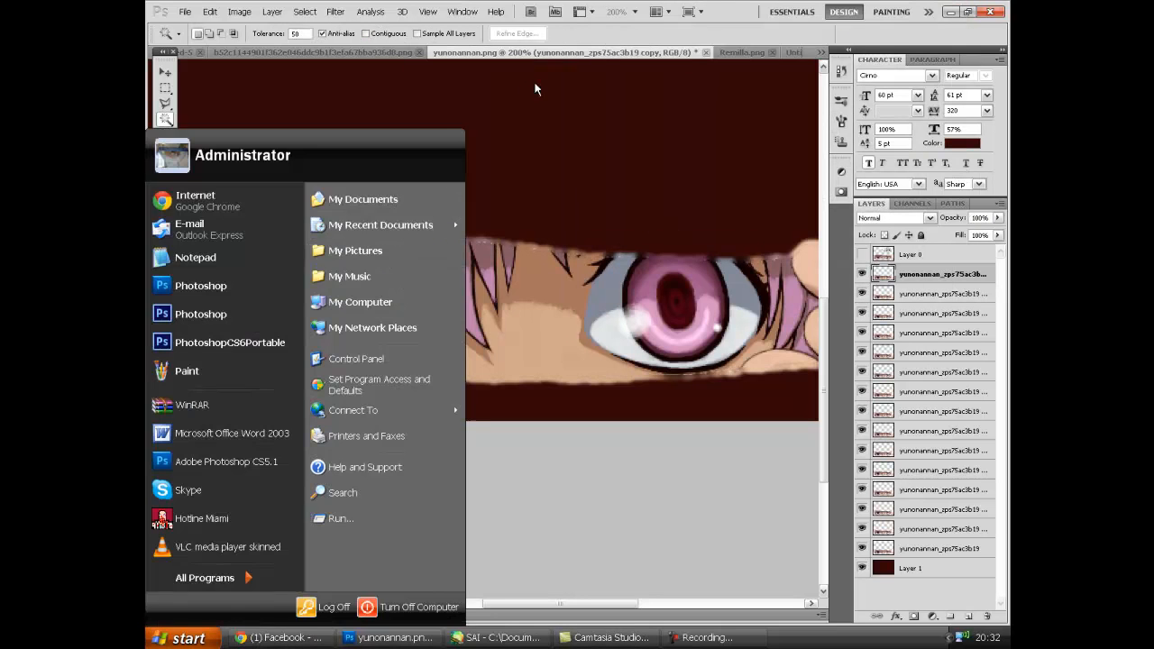
pyautogui.click(412, 203)
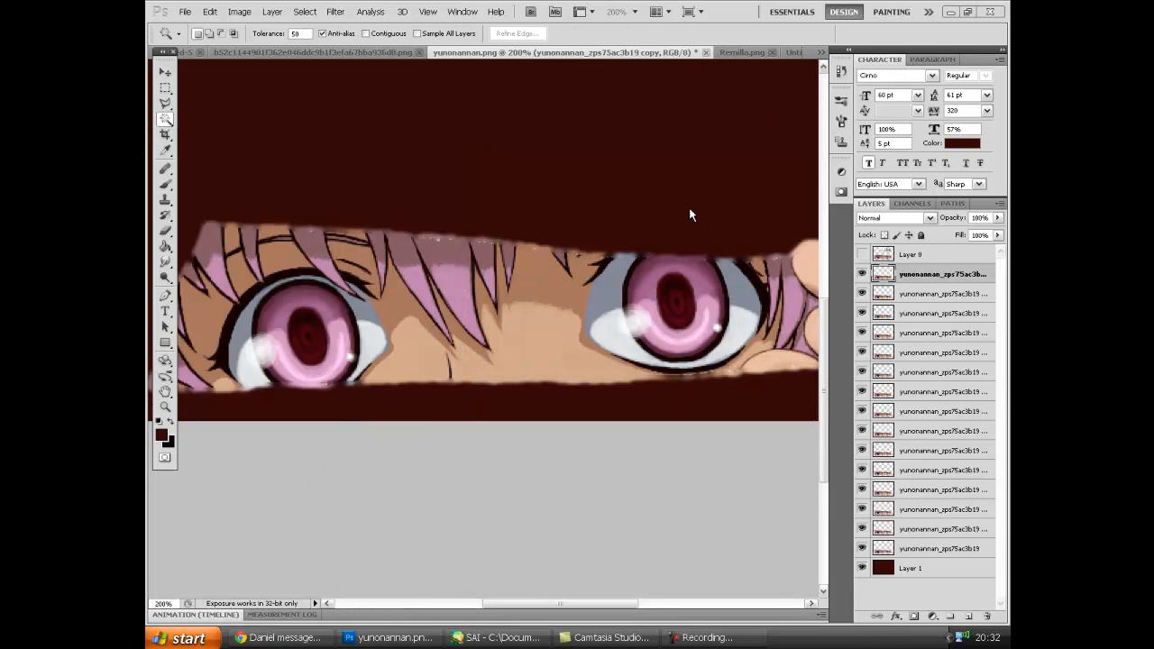
pyautogui.moveTo(575, 10); pyautogui.dragTo(513, 53)
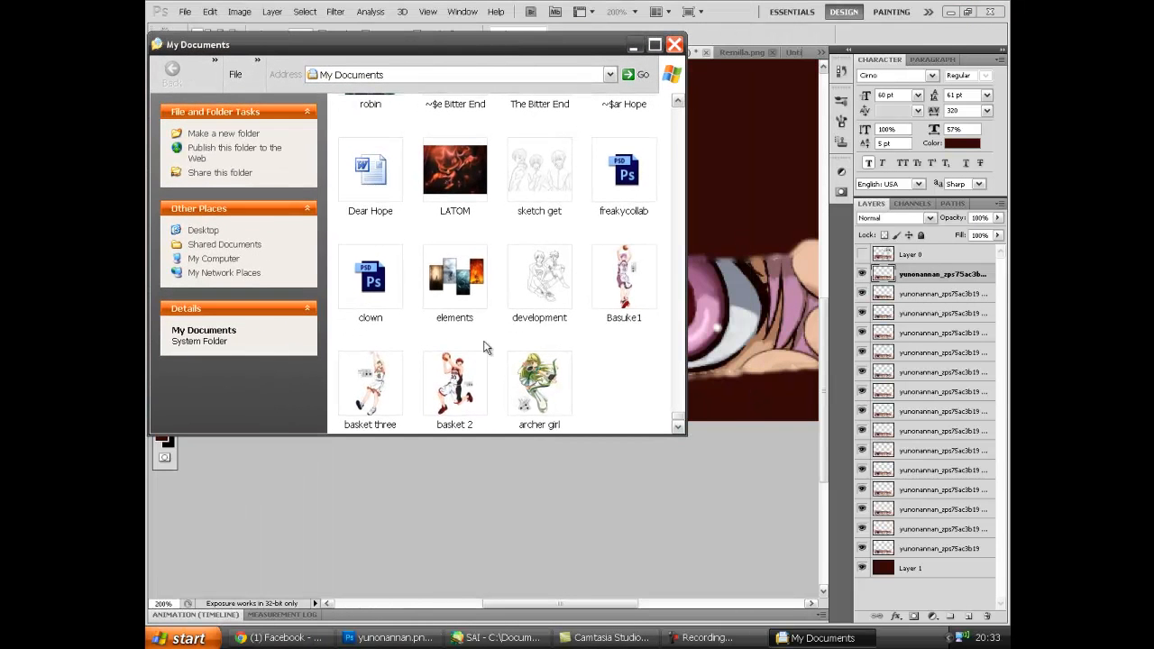
pyautogui.click(443, 393)
pyautogui.doubleClick(433, 373)
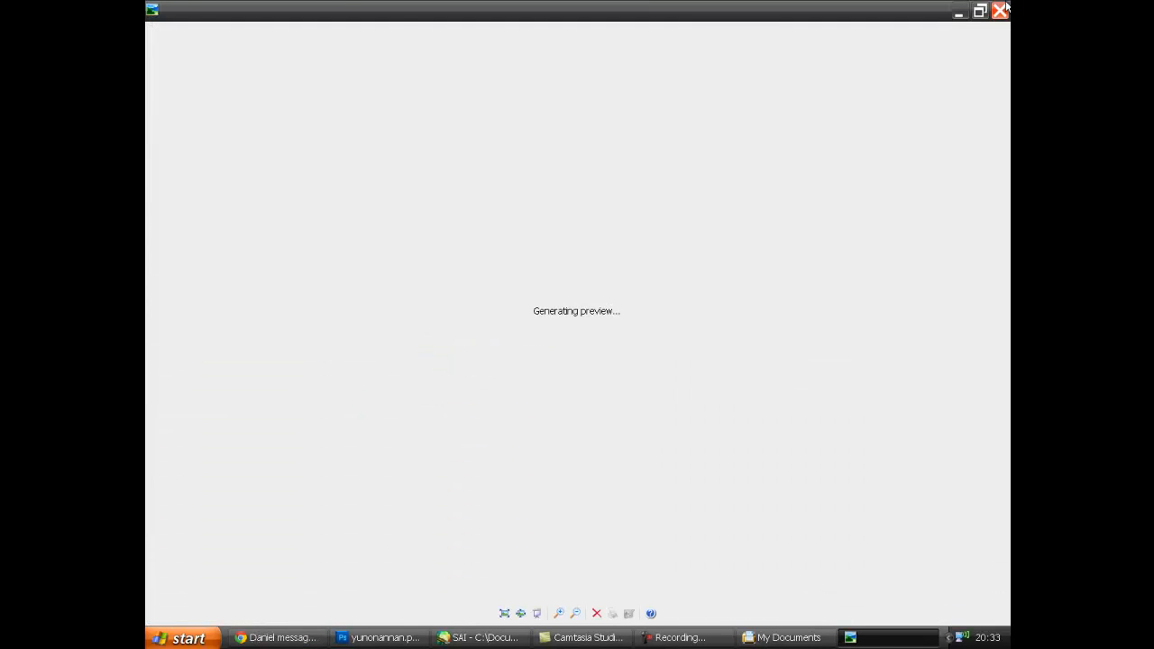
pyautogui.click(1000, 10)
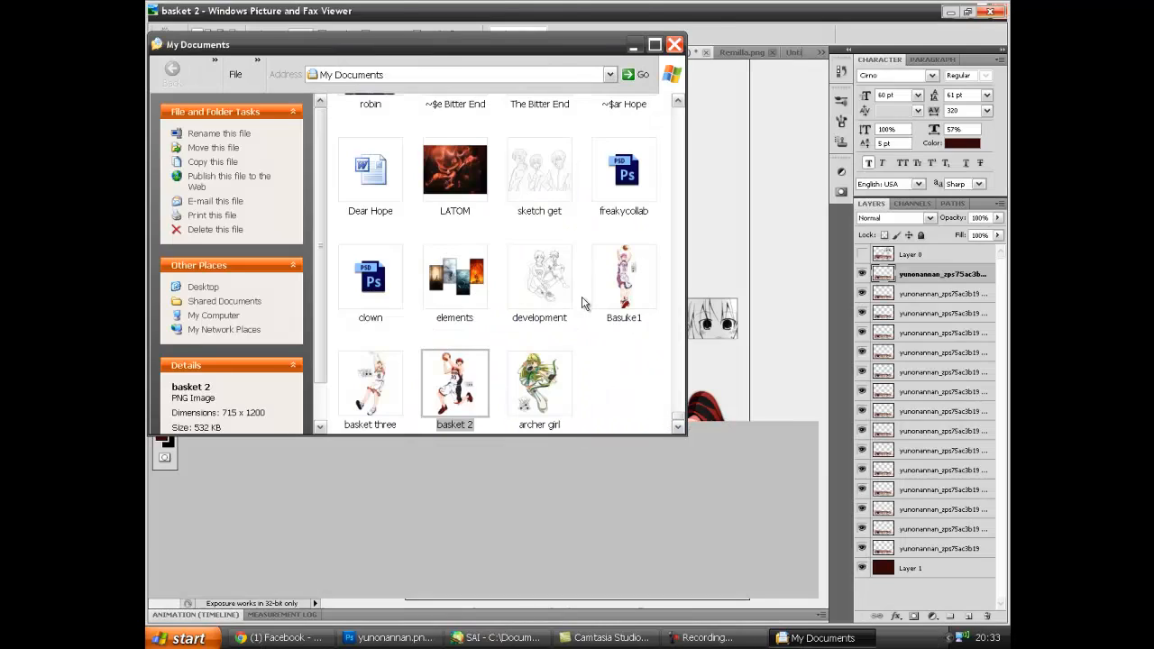
pyautogui.doubleClick(386, 383)
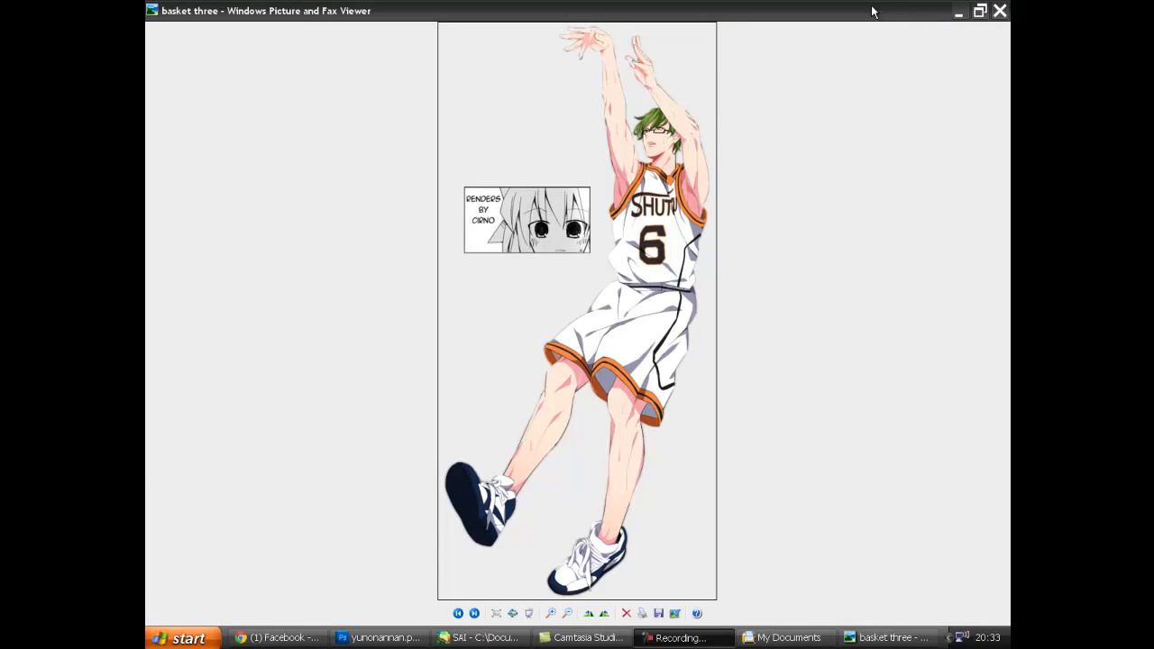
pyautogui.click(1000, 10)
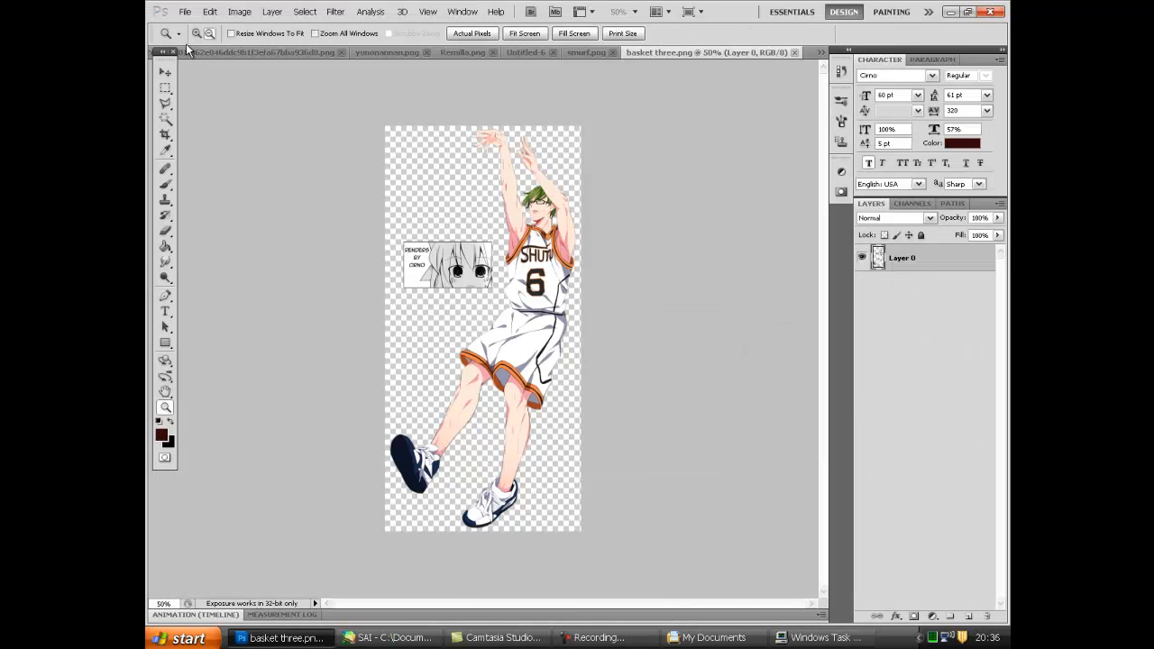
# Set up a soft 1 px Eraser brush with 0% hardness for close work on the hair and face edges in basket three.png
pyautogui.click(196, 34)
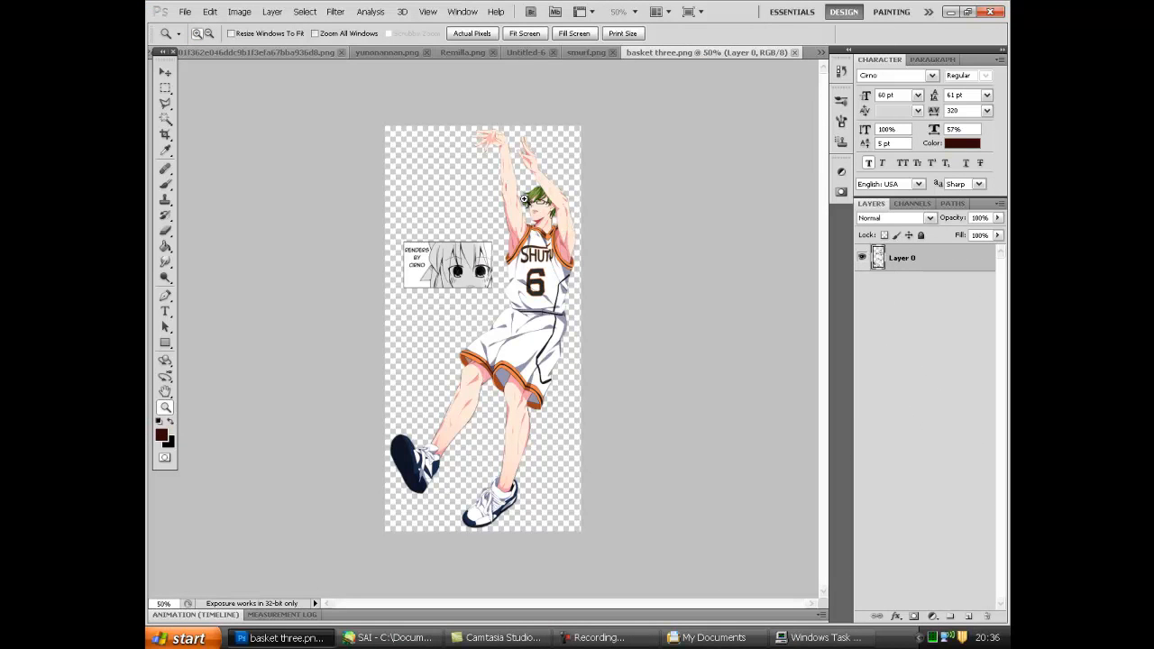
pyautogui.click(524, 199)
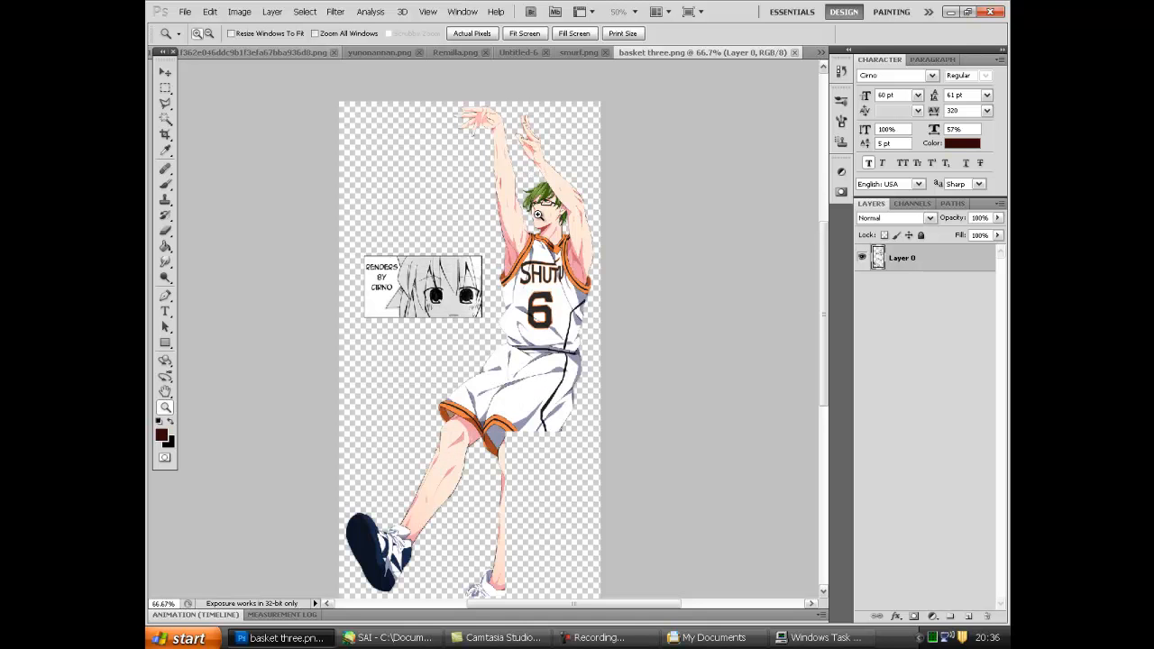
pyautogui.click(539, 216)
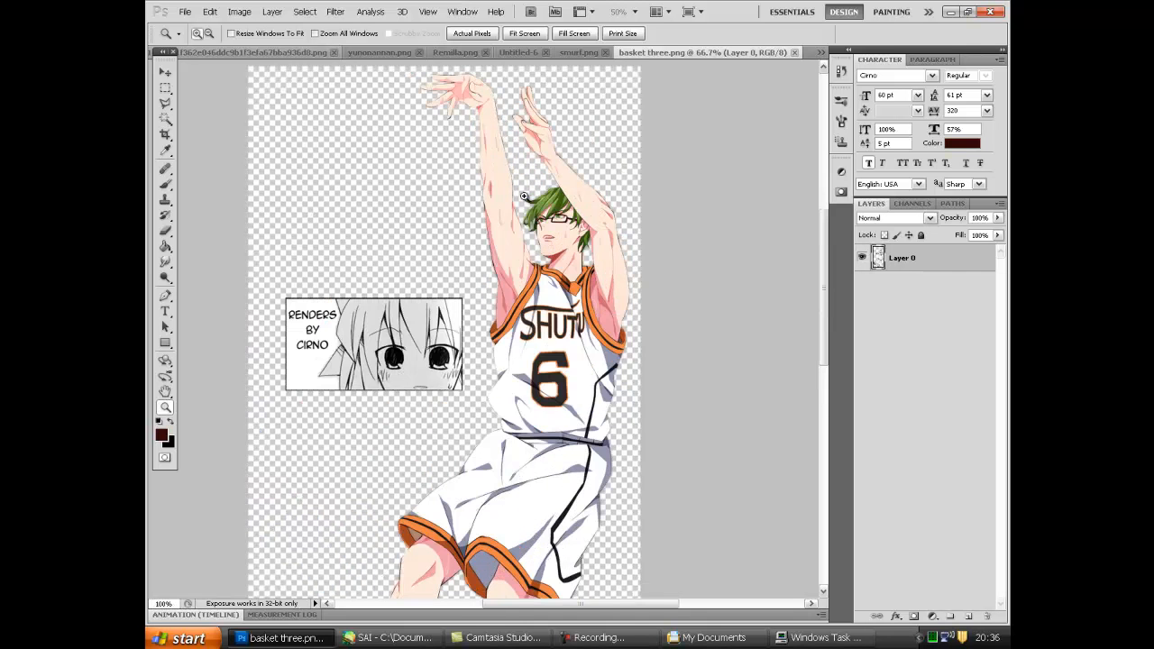
pyautogui.click(545, 233)
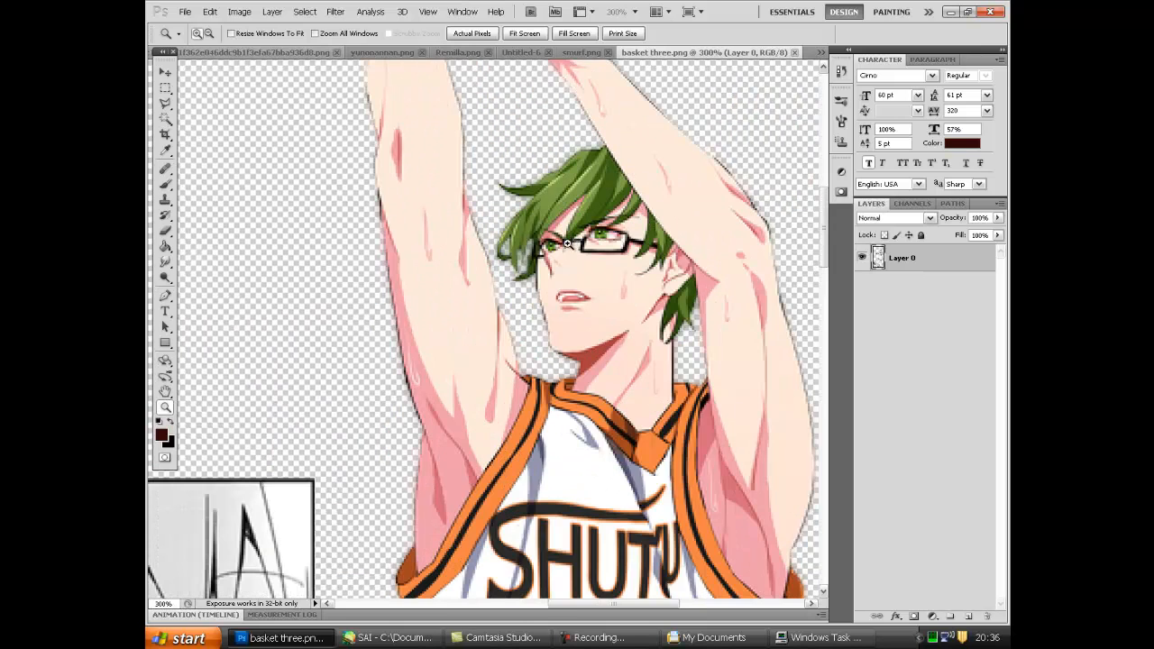
pyautogui.click(543, 249)
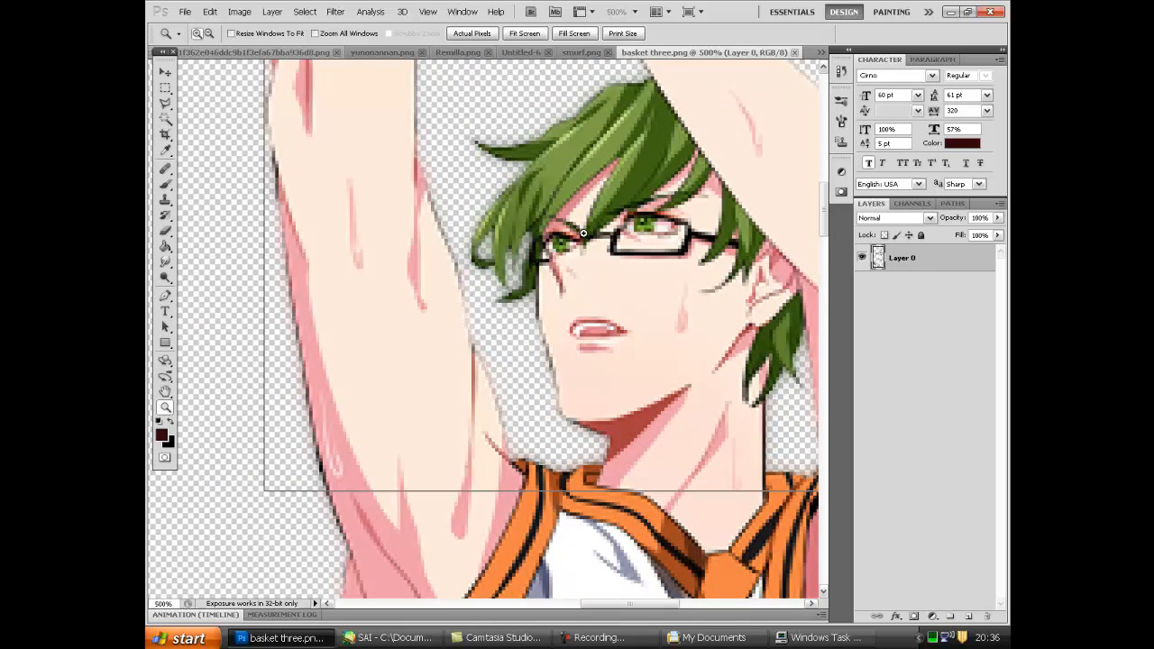
pyautogui.click(569, 238)
pyautogui.click(456, 260)
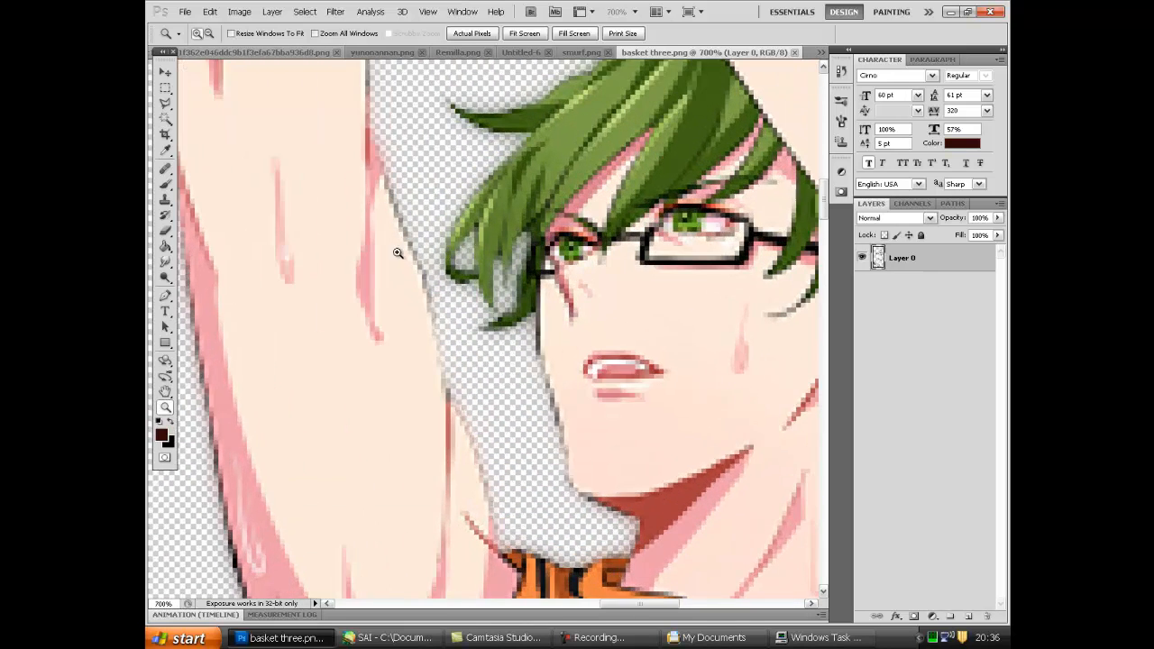
pyautogui.click(165, 230)
pyautogui.click(214, 34)
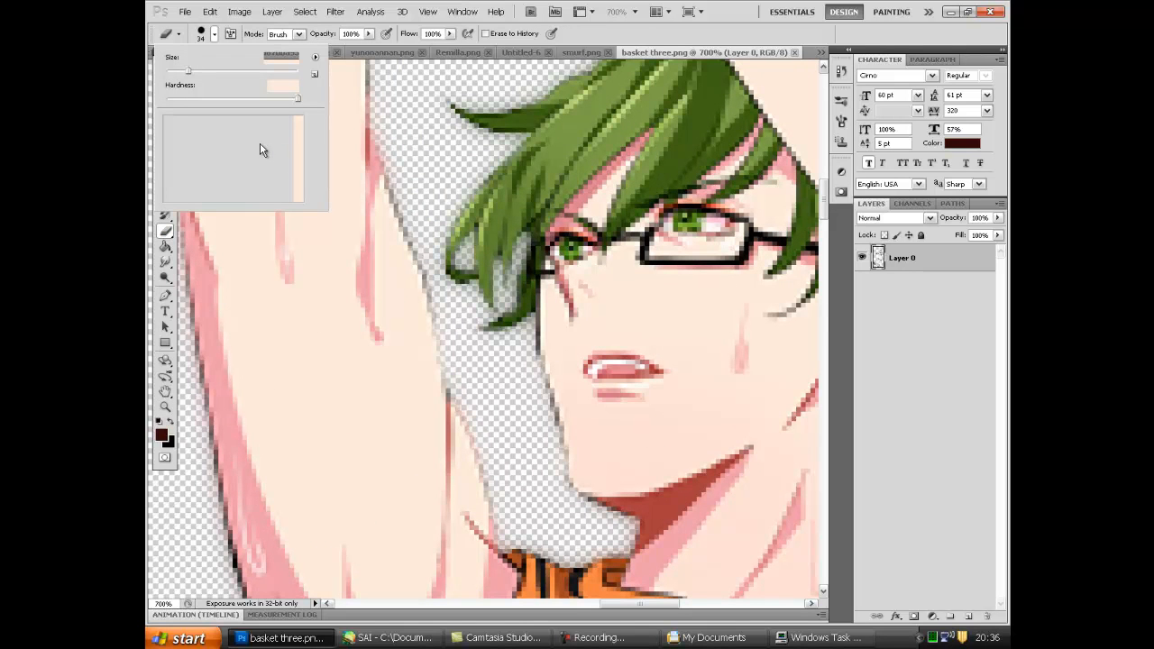
pyautogui.click(260, 126)
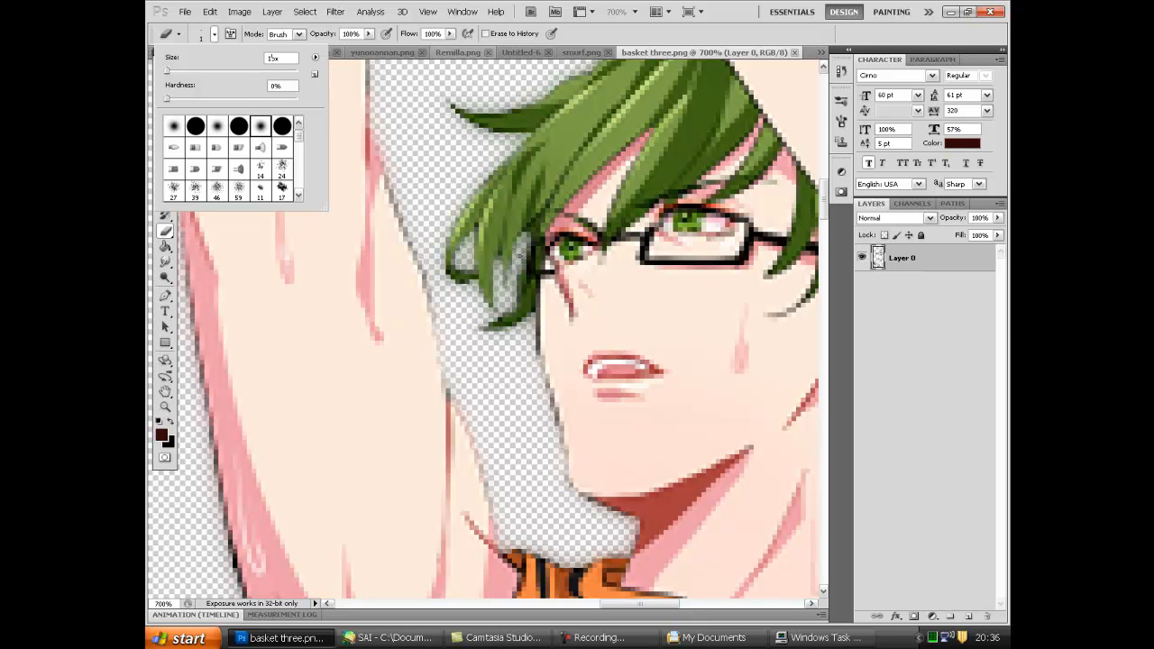
pyautogui.press(']')
pyautogui.moveTo(634, 603)
pyautogui.mouseDown()
pyautogui.moveTo(682, 599)
pyautogui.moveTo(660, 582)
pyautogui.moveTo(643, 514)
pyautogui.mouseUp()
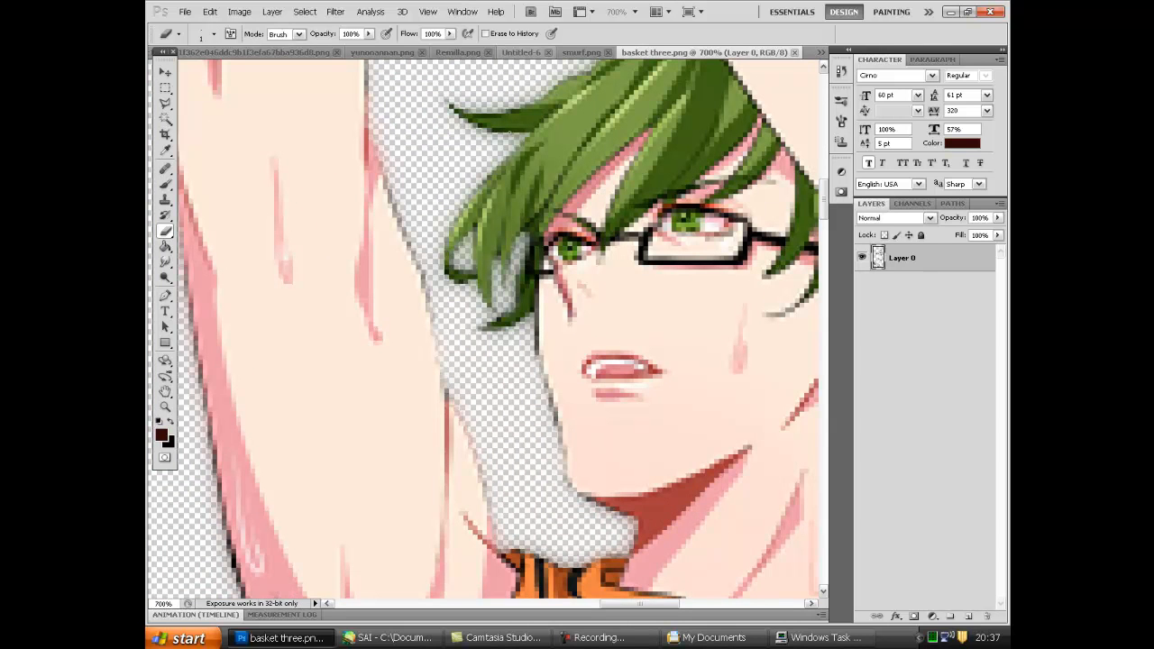
pyautogui.scroll(3, 509, 131)
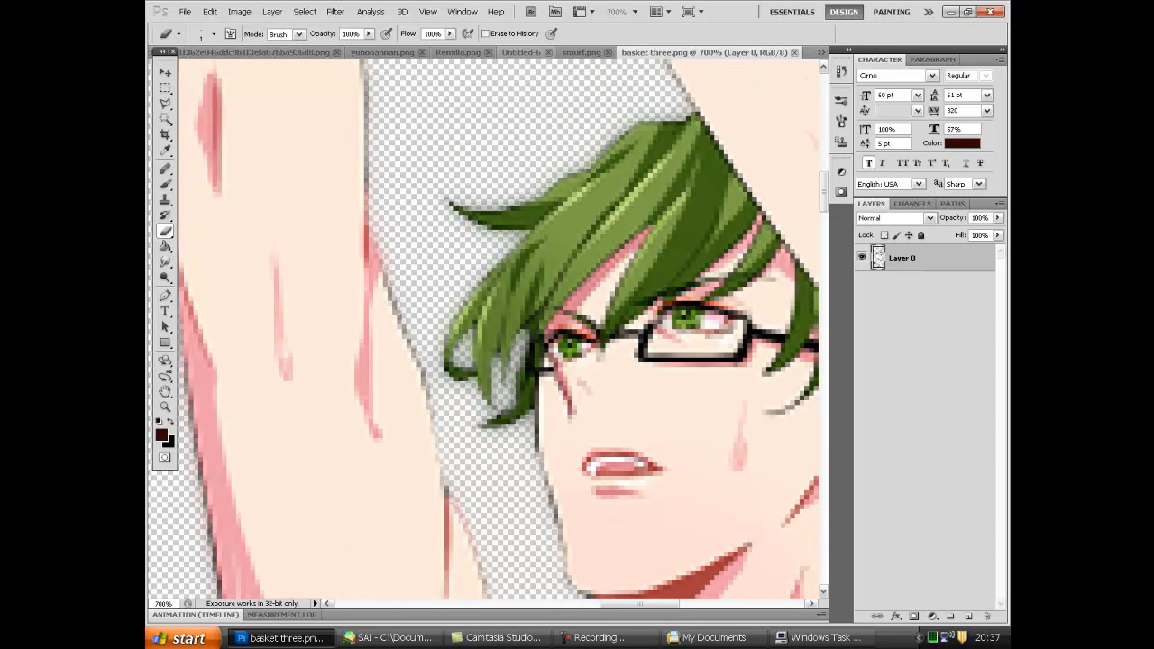
# Set the Eraser brush size to 3 px and check its Shape Dynamics settings, closing the brush settings again
pyautogui.scroll(-1, 557, 195)
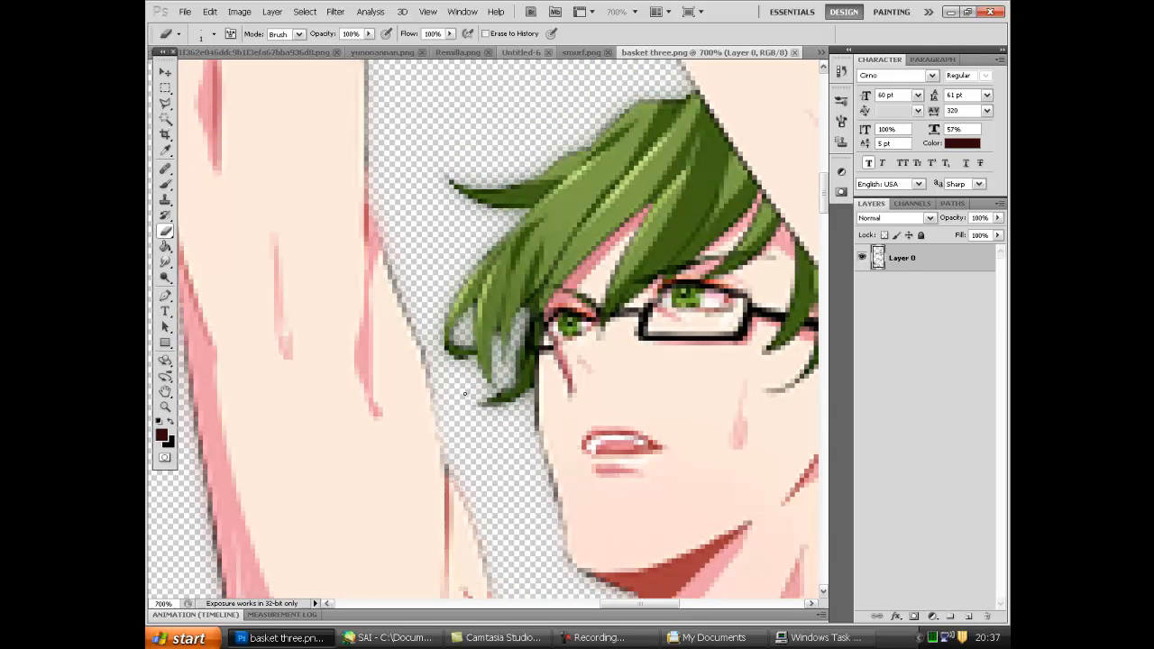
pyautogui.scroll(-1, 464, 394)
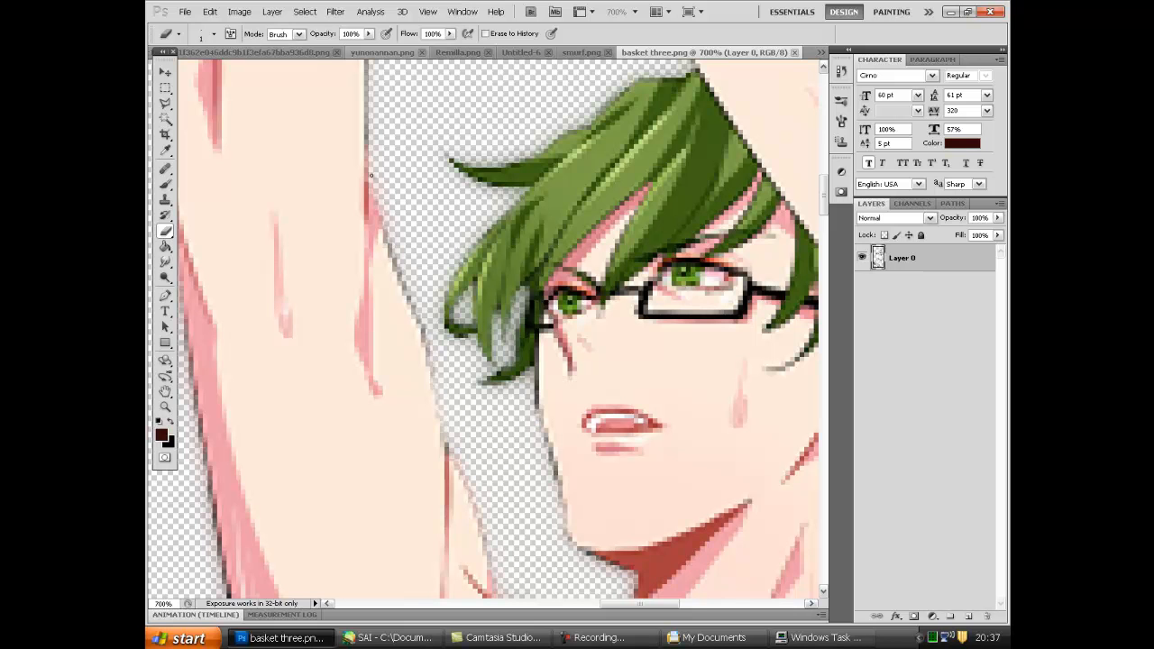
pyautogui.click(213, 34)
pyautogui.moveTo(281, 60); pyautogui.dragTo(266, 58)
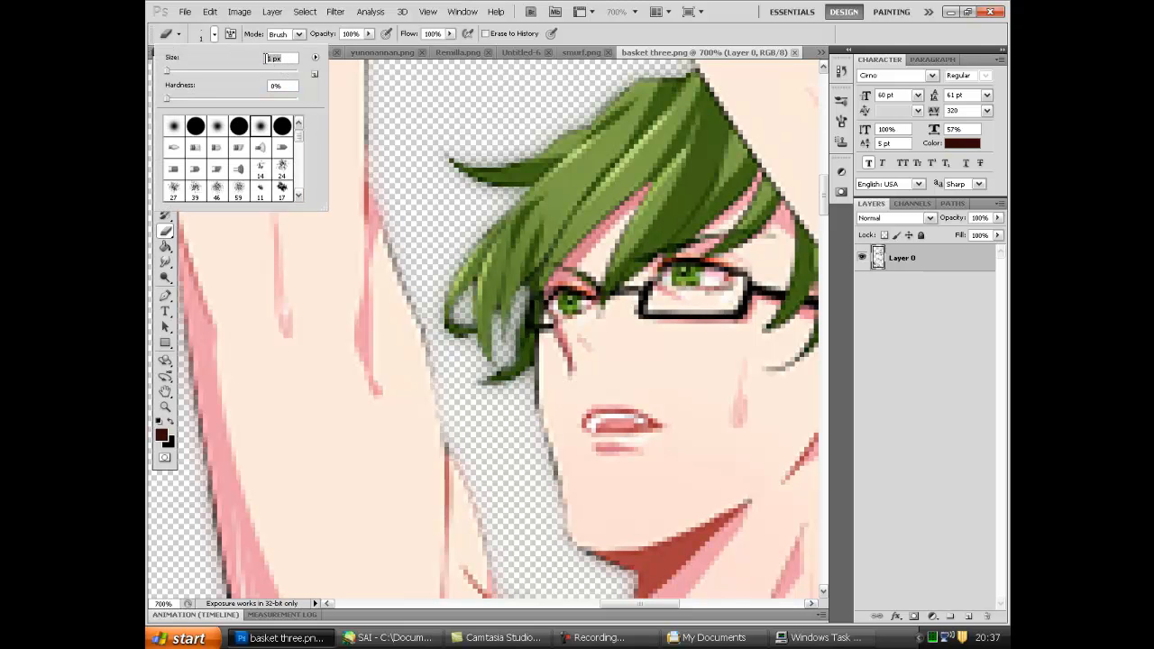
pyautogui.click(214, 34)
pyautogui.press('F5')
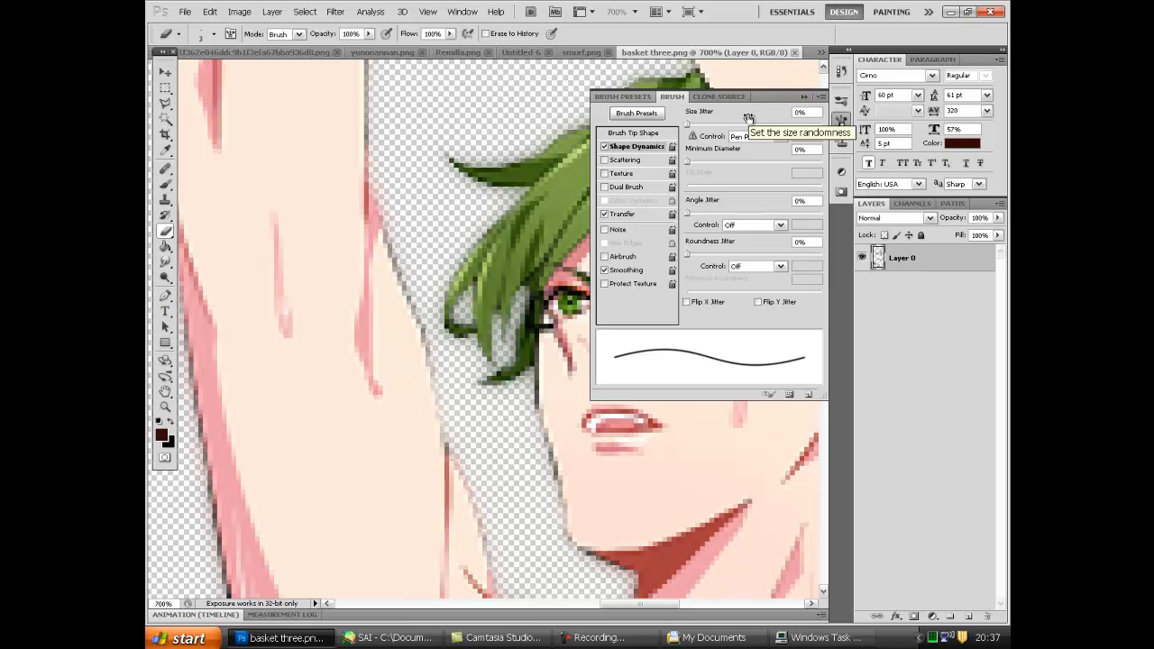
pyautogui.click(802, 97)
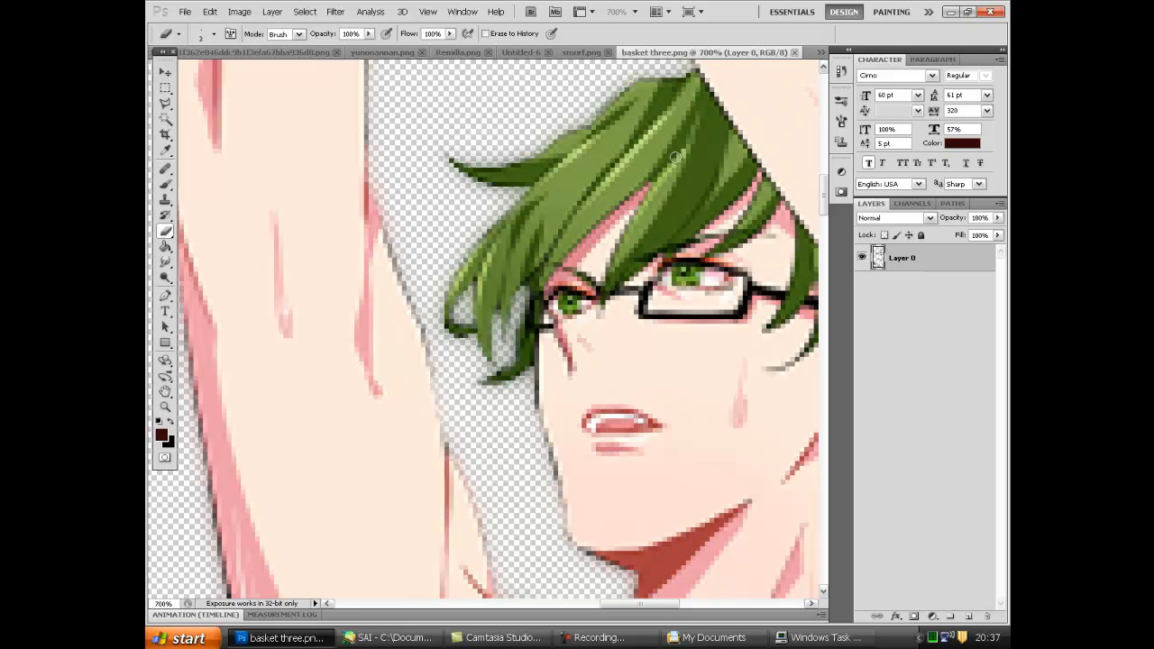
# Close basket three.png and zoom in to 300% on the character's rabbit ear in Untitled-6
pyautogui.scroll(1, 785, 70)
pyautogui.click(796, 53)
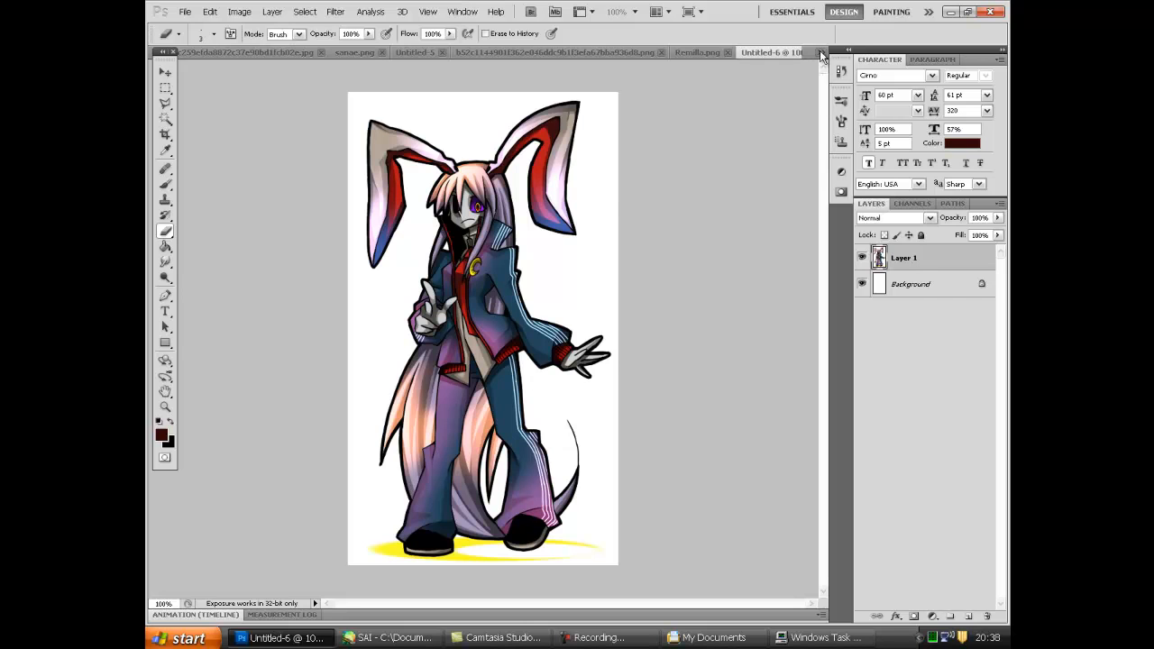
pyautogui.click(819, 54)
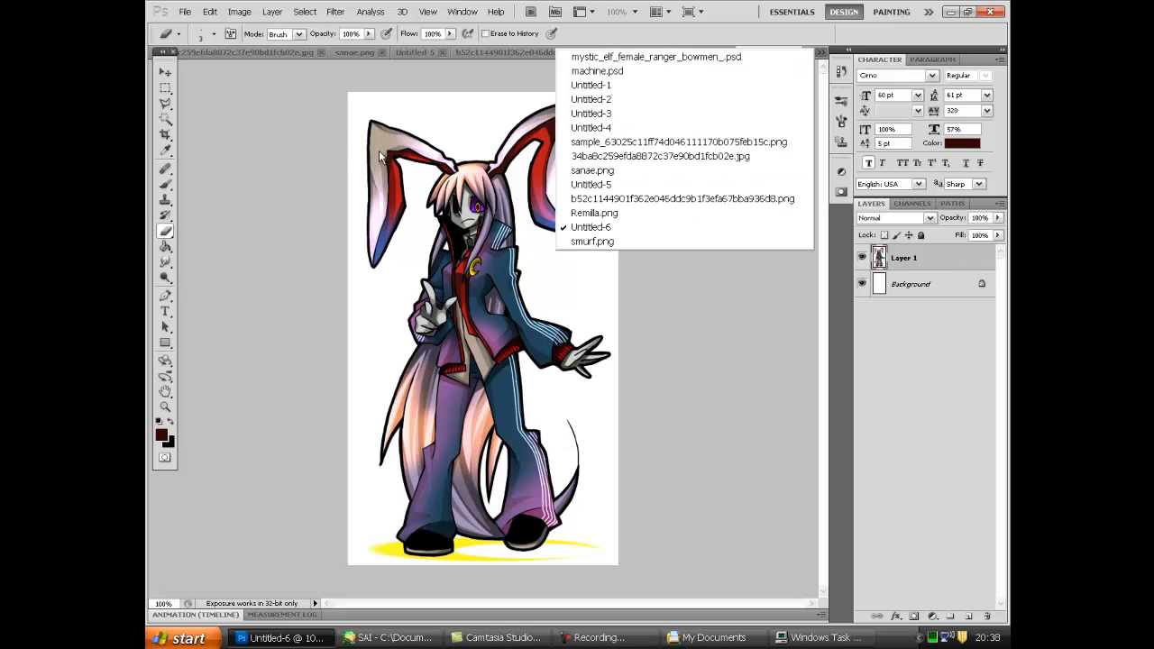
pyautogui.click(338, 113)
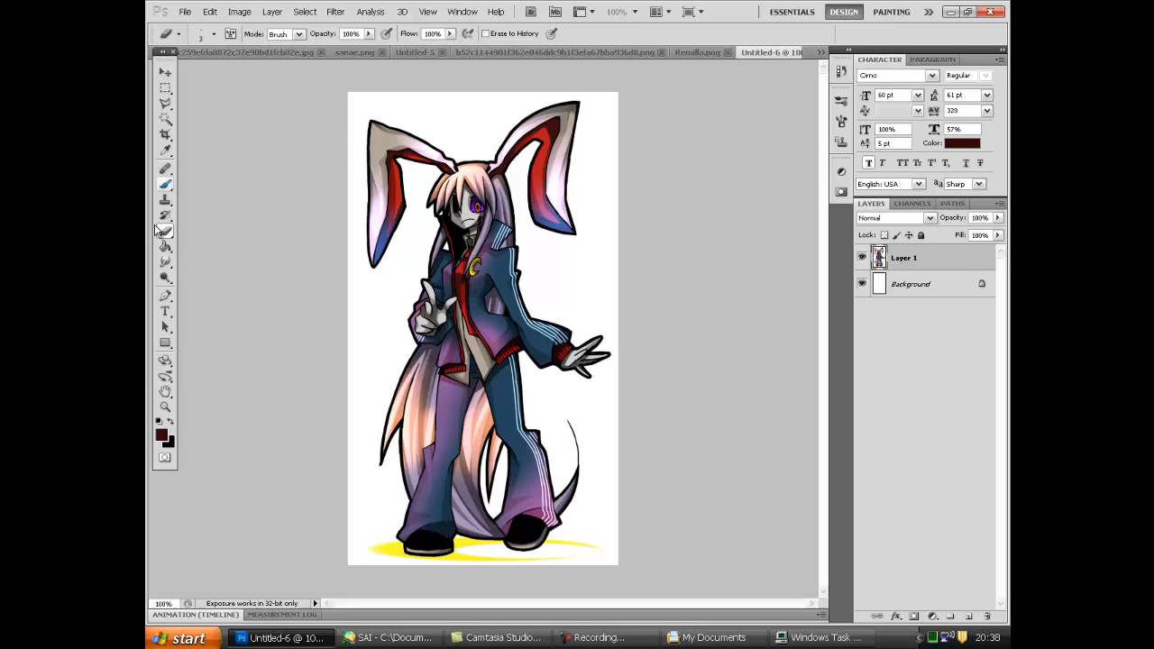
pyautogui.click(165, 406)
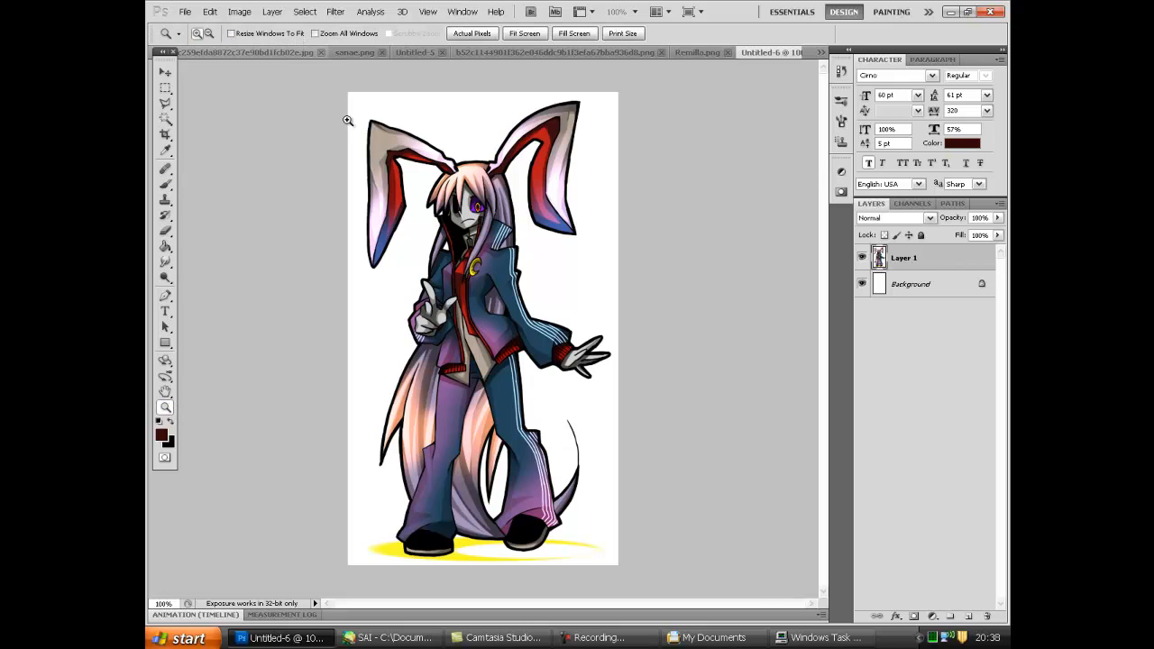
pyautogui.click(370, 126)
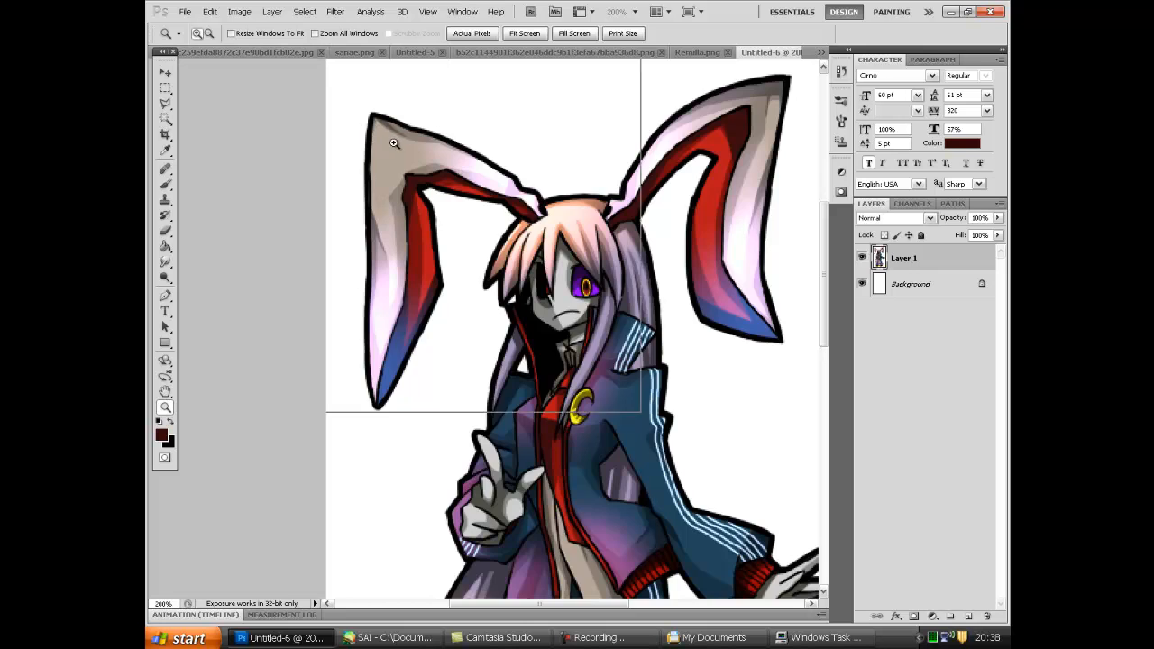
pyautogui.click(394, 142)
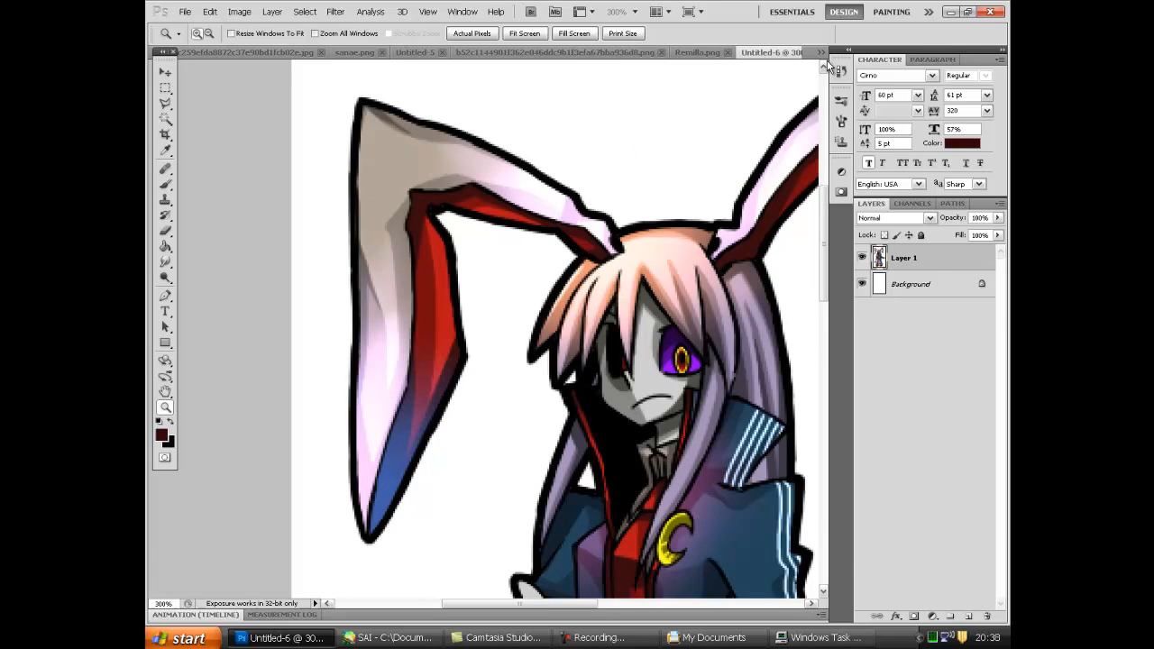
# Switch to the Untitled-5 document and bring the full upper body of the winged character into view
pyautogui.click(820, 52)
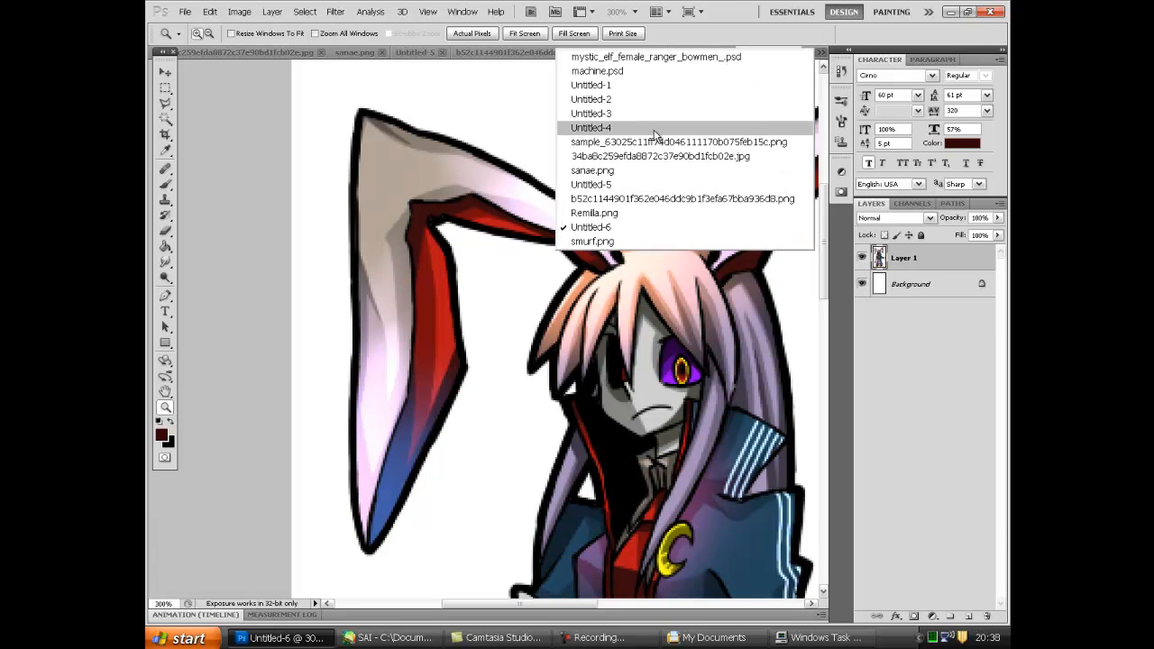
pyautogui.click(610, 142)
pyautogui.click(540, 52)
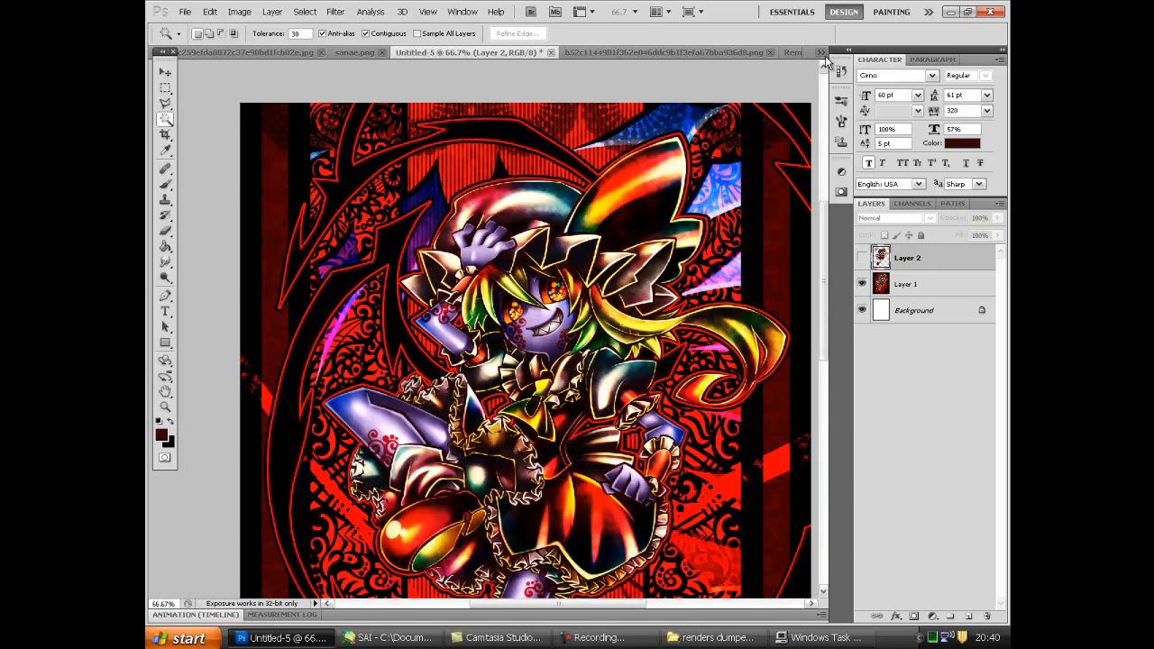
pyautogui.scroll(-1, 426, 303)
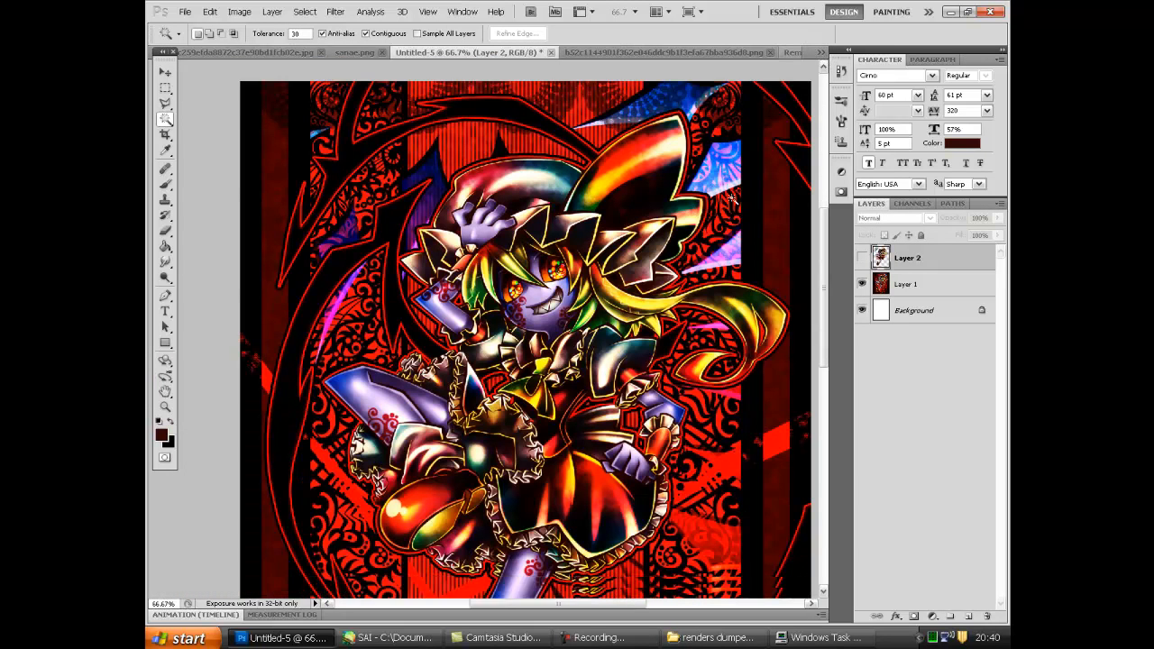
pyautogui.scroll(-1, 671, 285)
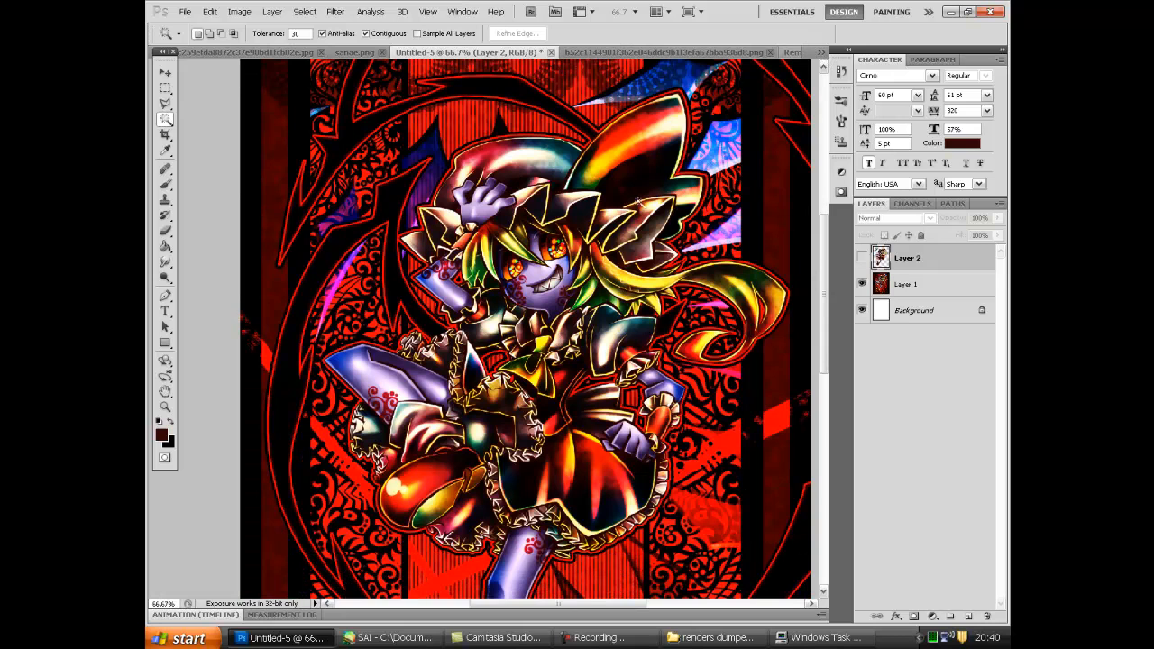
# Compare the cut-out on Layer 2 with the original on Layer 1 by toggling their visibility, leave Layer 2 hidden, and select Layer 1
pyautogui.click(860, 259)
pyautogui.click(861, 258)
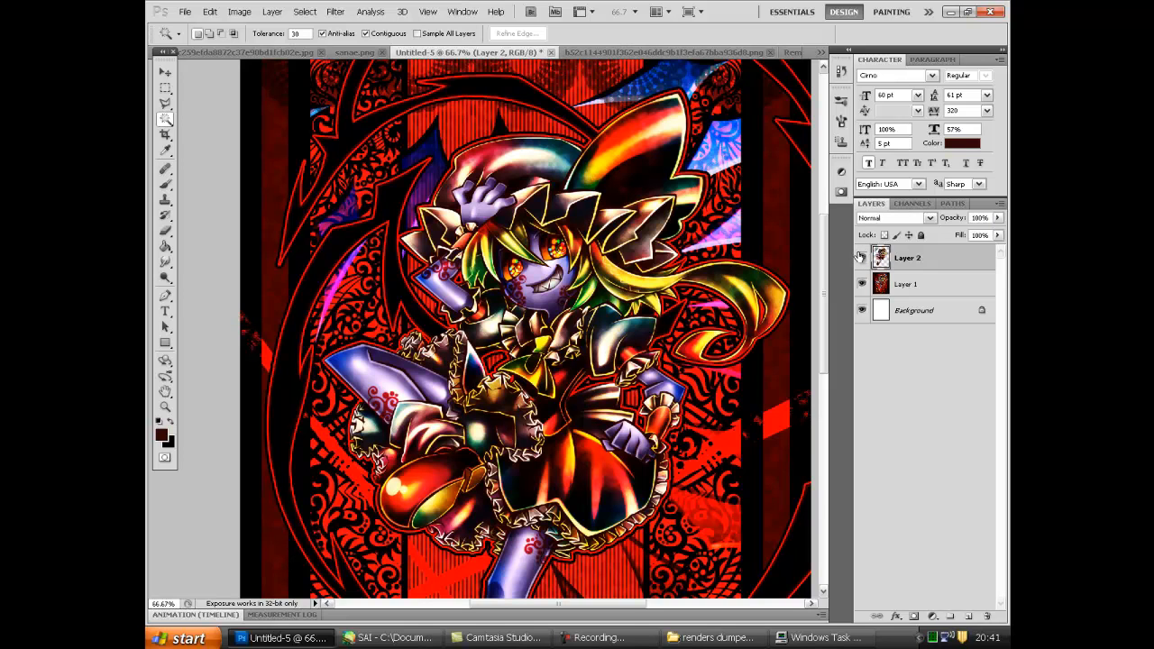
pyautogui.click(860, 285)
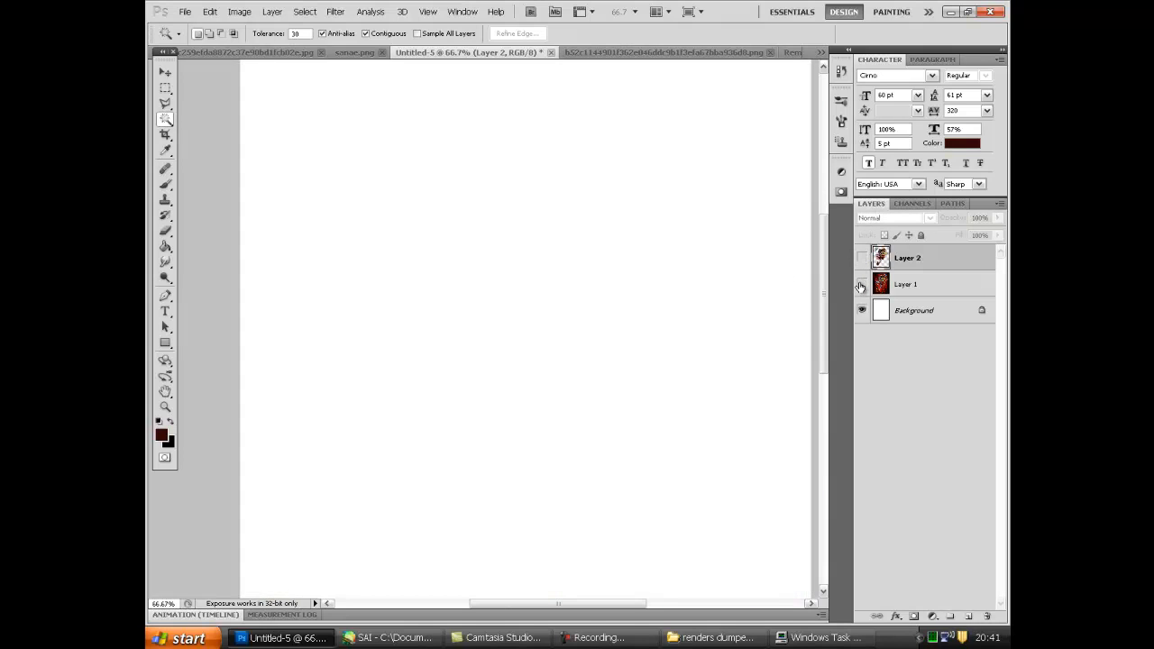
pyautogui.click(862, 259)
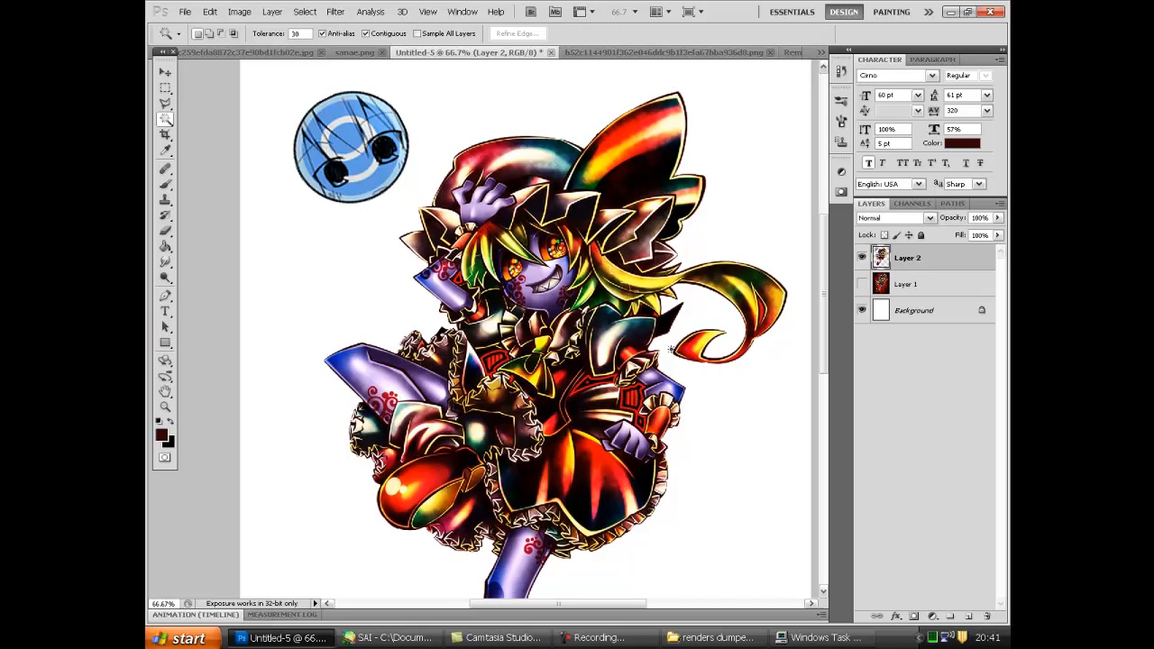
pyautogui.click(861, 259)
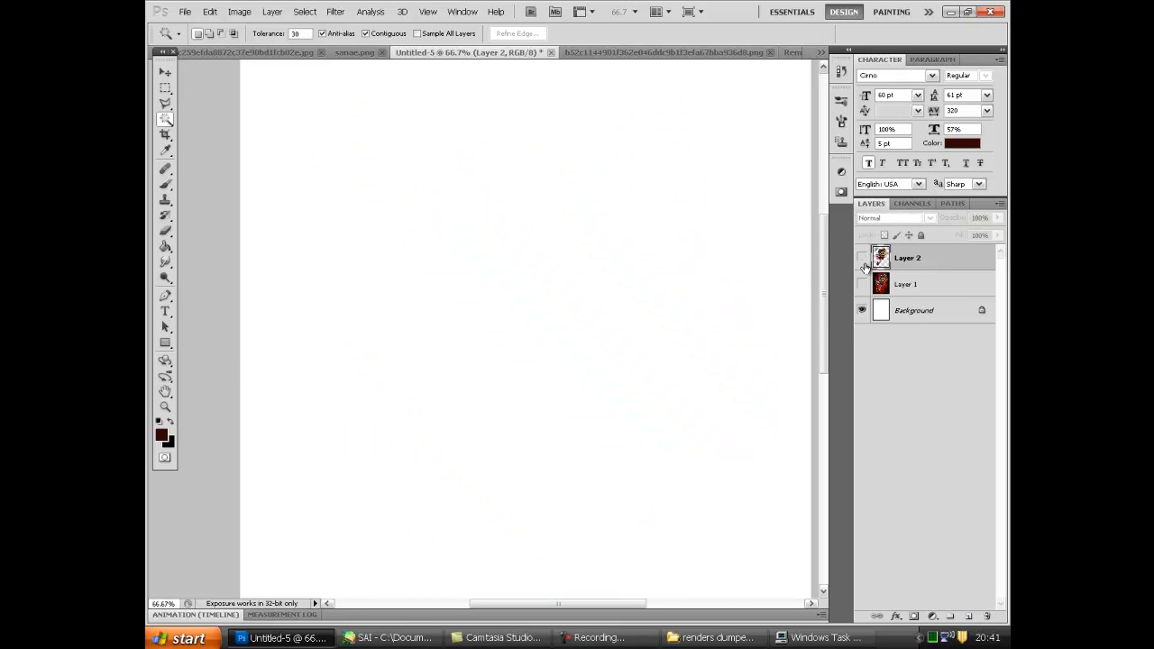
pyautogui.click(861, 285)
pyautogui.click(896, 284)
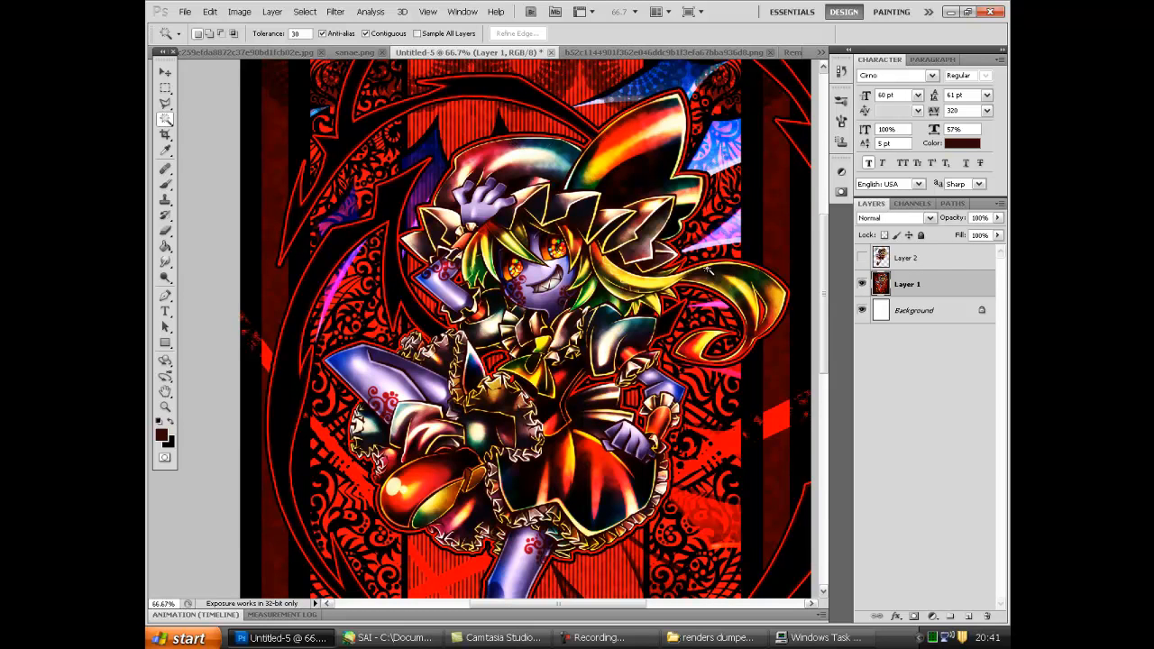
pyautogui.scroll(-5, 684, 255)
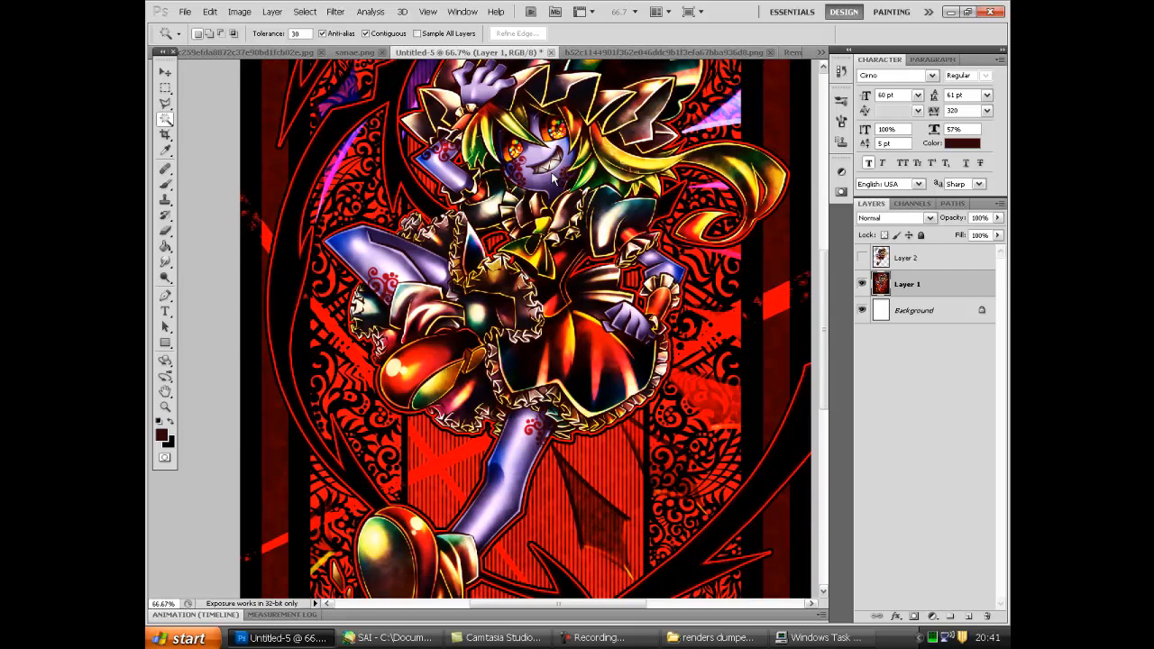
# Open the green creature's sample PNG and add the white outline under the lower body's curve to the Magic Wand selection at tolerance 60
pyautogui.click(368, 52)
pyautogui.click(364, 53)
pyautogui.scroll(-1, 591, 479)
pyautogui.scroll(-1, 592, 478)
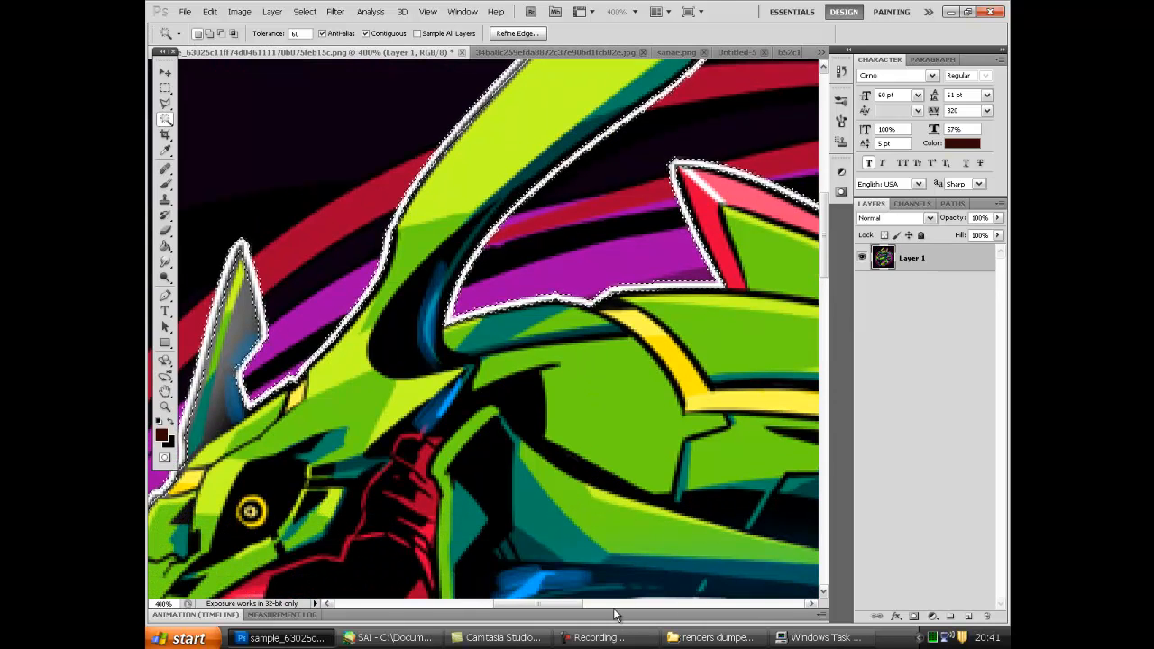
pyautogui.hscroll(5, 567, 577)
pyautogui.hscroll(2, 601, 613)
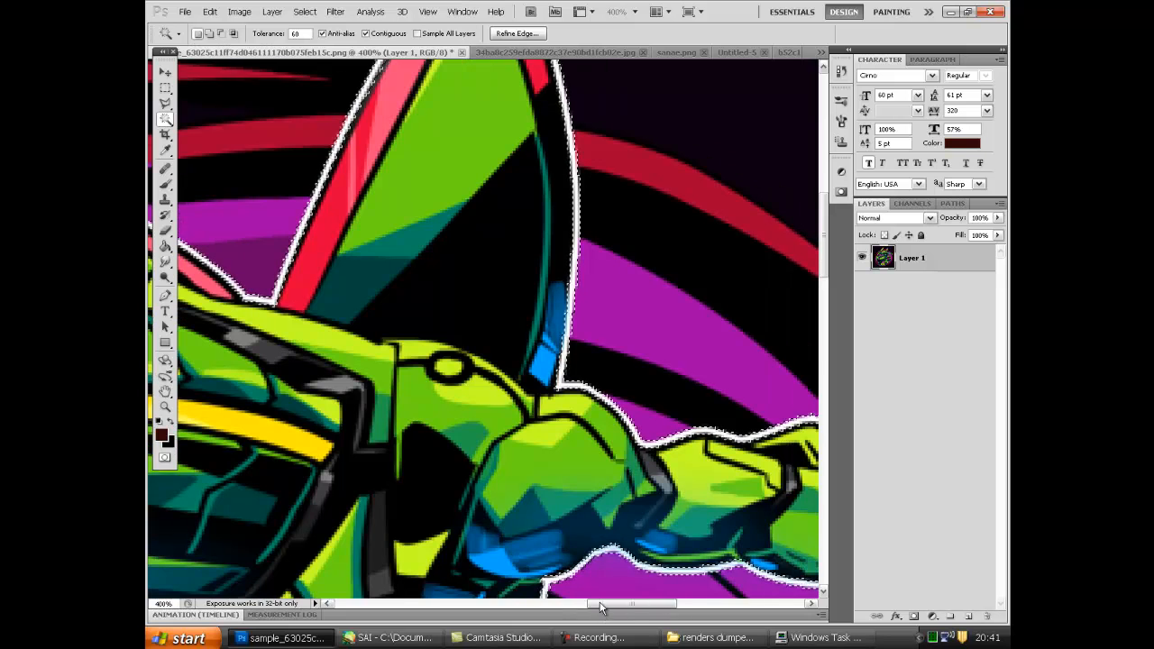
pyautogui.scroll(-1, 608, 510)
pyautogui.scroll(-5, 609, 510)
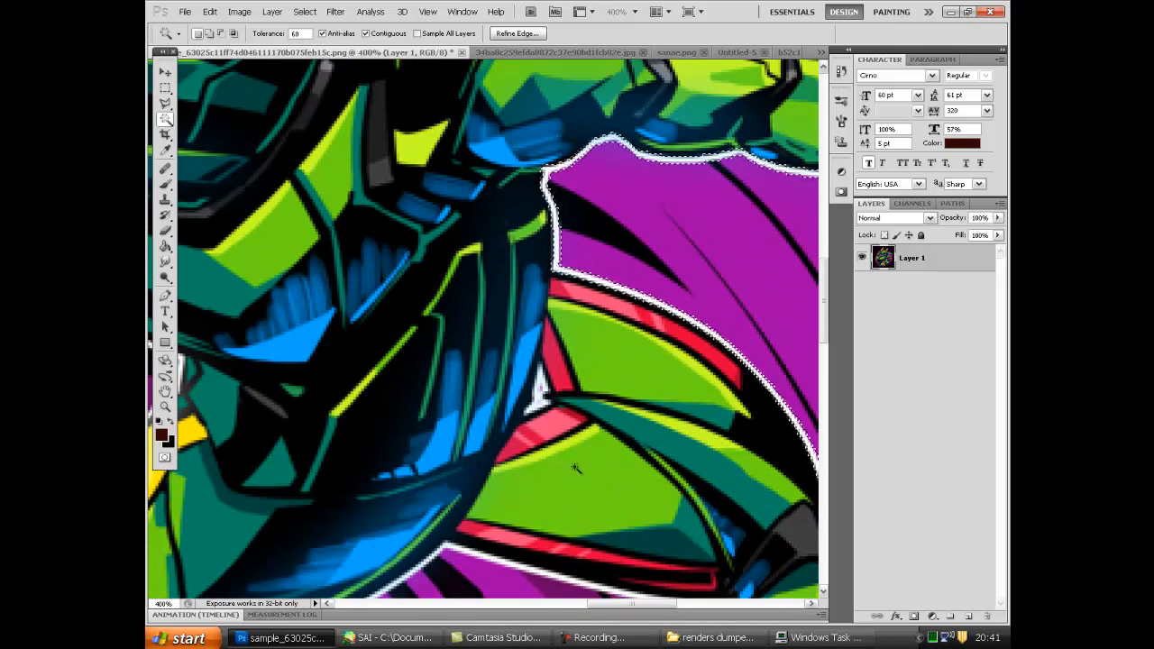
pyautogui.scroll(-6, 575, 465)
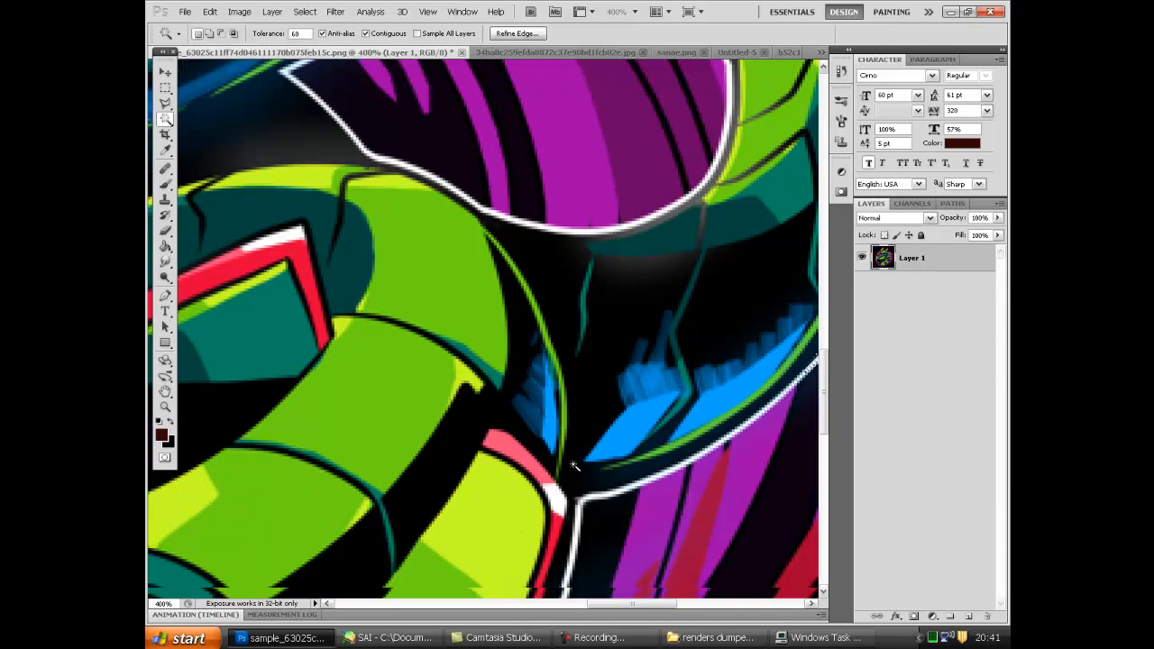
pyautogui.moveTo(599, 605); pyautogui.dragTo(646, 604)
pyautogui.scroll(1, 646, 586)
pyautogui.scroll(-2, 556, 387)
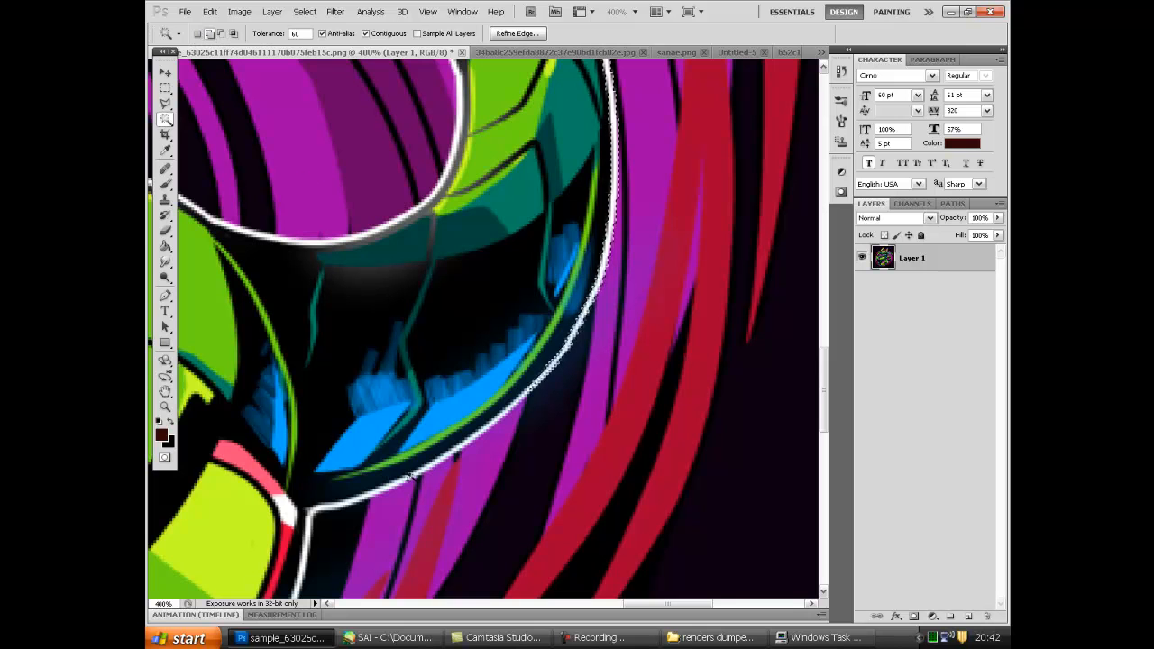
pyautogui.click(410, 475)
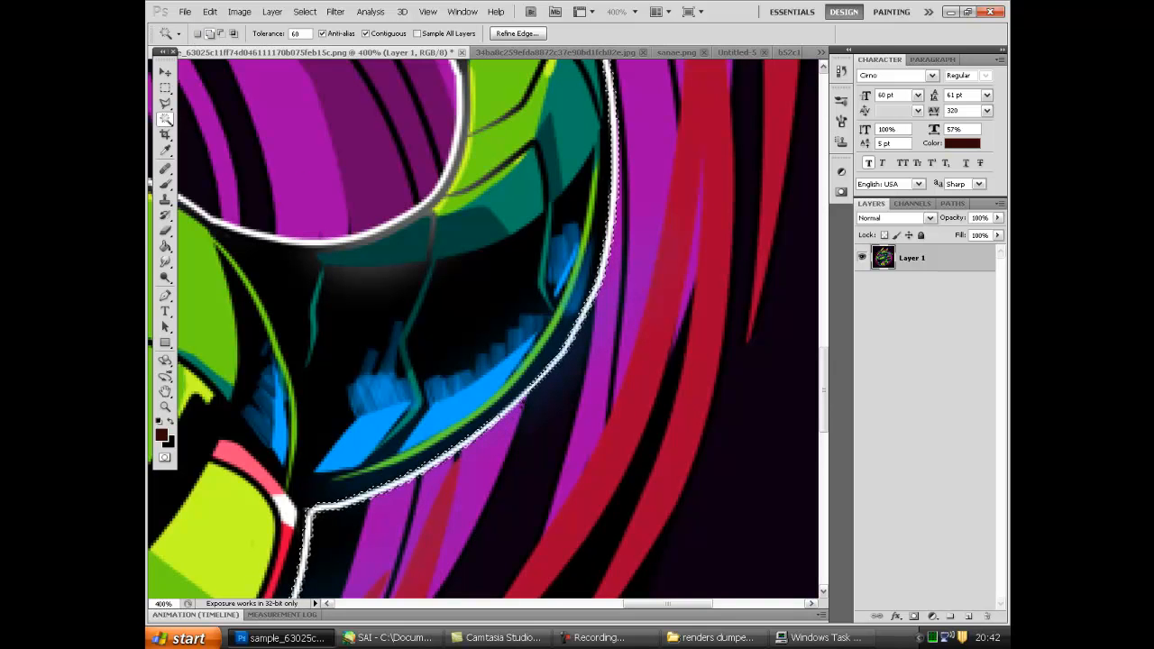
# Follow the creature's lower outline and add the white edge beside the two yellow rings to the Magic Wand selection
pyautogui.scroll(-1, 577, 553)
pyautogui.hscroll(-1, 612, 586)
pyautogui.hscroll(-4, 626, 577)
pyautogui.scroll(-6, 618, 549)
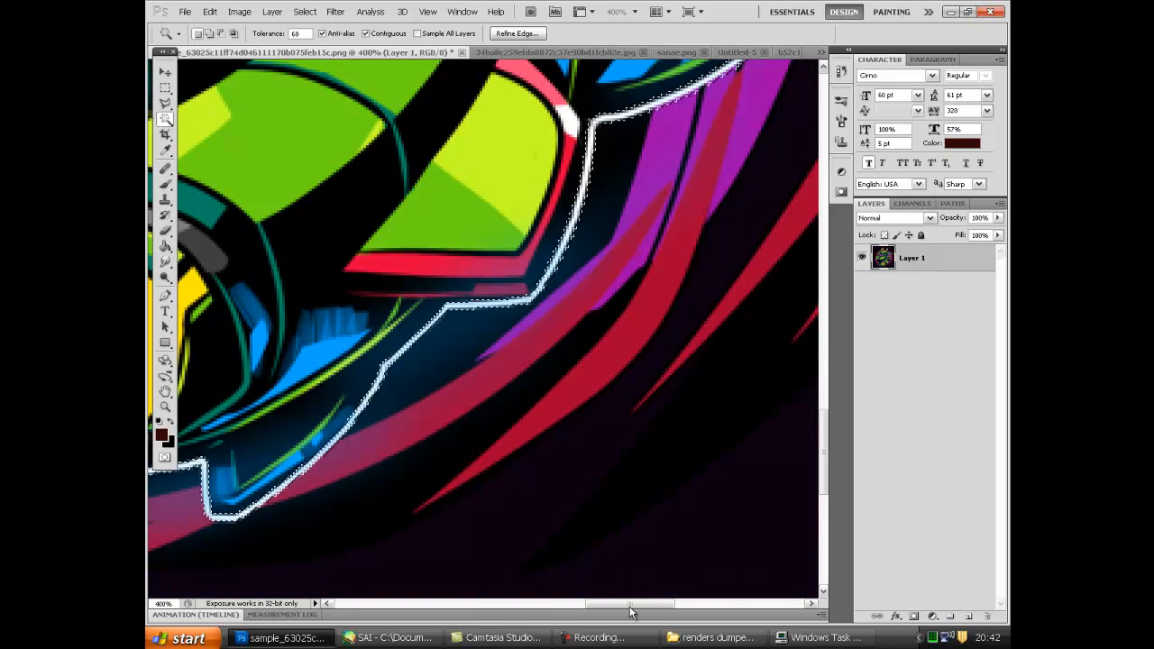
pyautogui.hscroll(-8, 559, 596)
pyautogui.hscroll(-8, 559, 596)
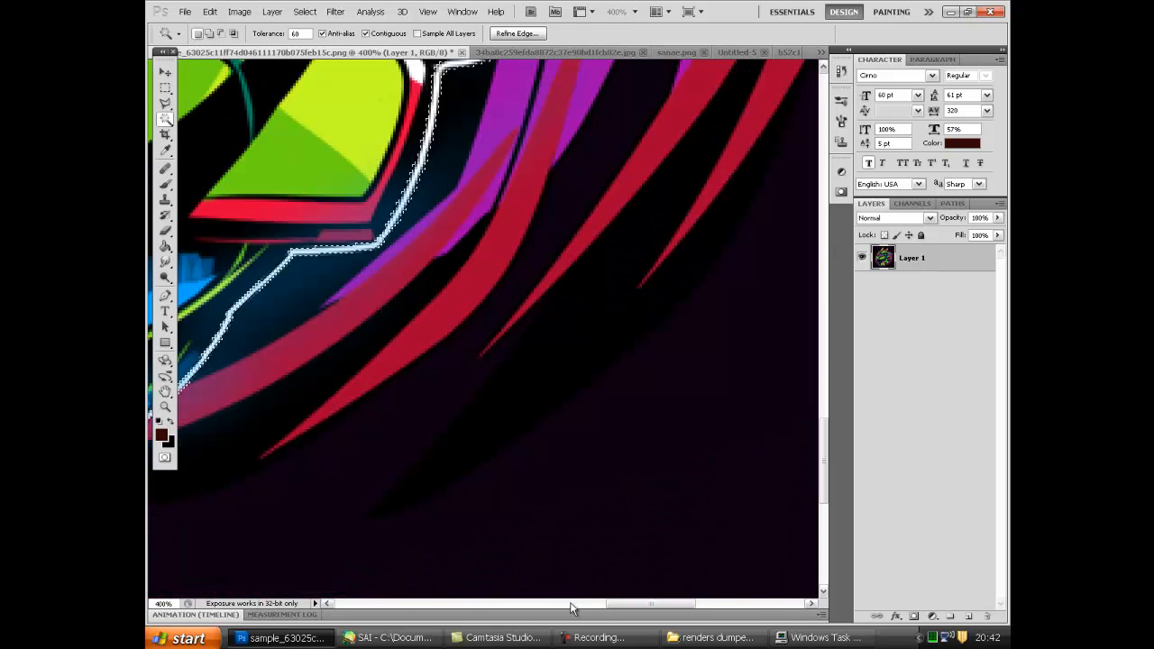
pyautogui.hscroll(-2, 566, 438)
pyautogui.scroll(1, 631, 406)
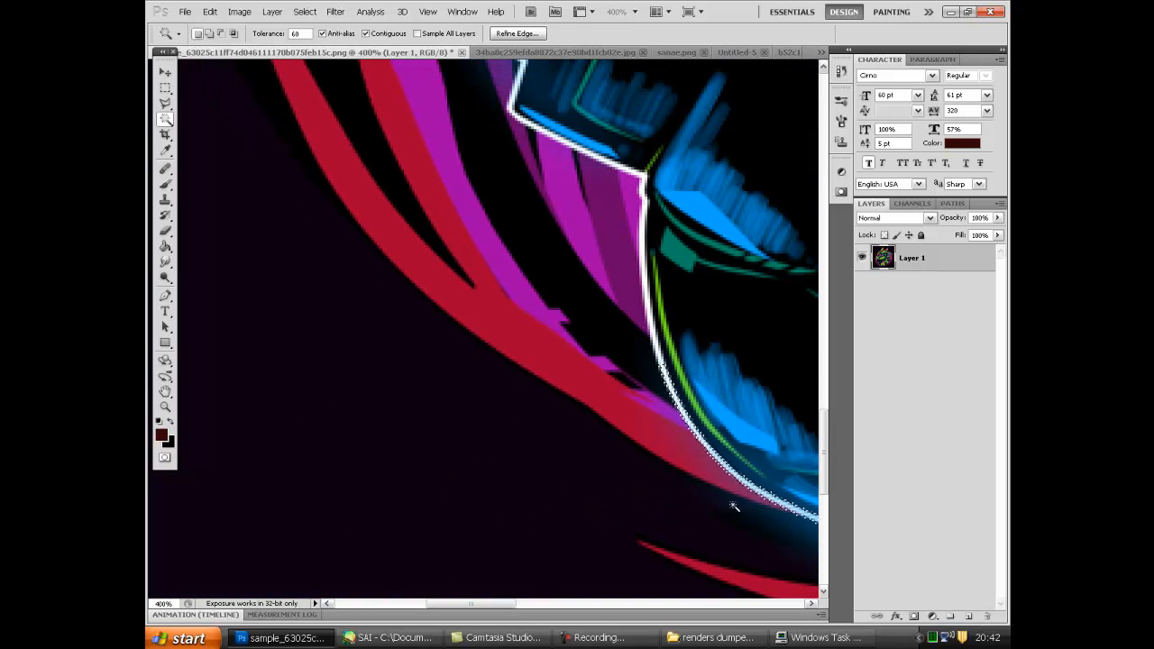
pyautogui.scroll(5, 656, 348)
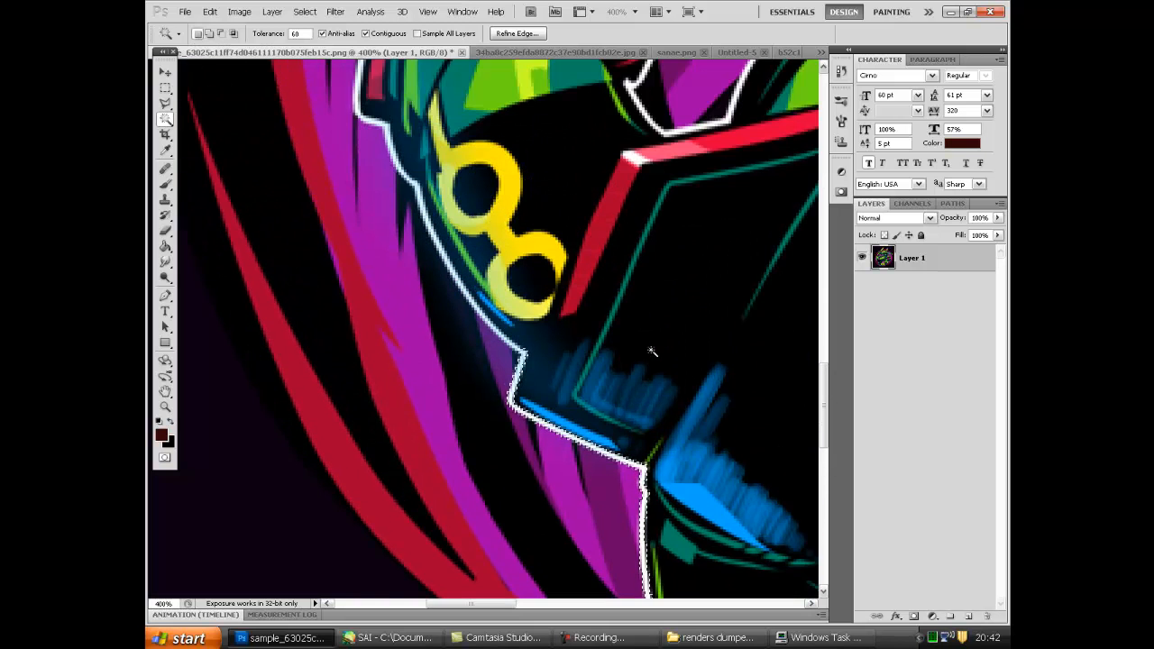
pyautogui.keyDown('shift'); pyautogui.click(496, 334); pyautogui.keyUp('shift')
# Add the white outline running up the creature's flank and around the red-edged fin to the Magic Wand selection, continuing to the jaw
pyautogui.scroll(1, 495, 334)
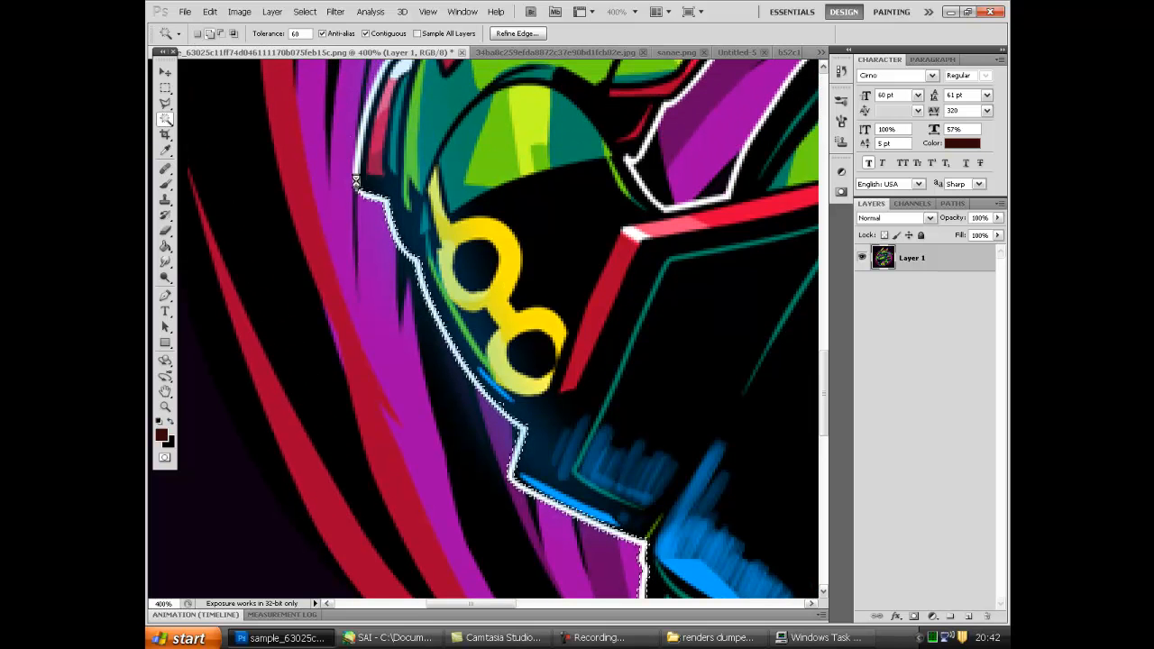
pyautogui.scroll(1, 379, 171)
pyautogui.keyDown('shift'); pyautogui.click(388, 161); pyautogui.keyUp('shift')
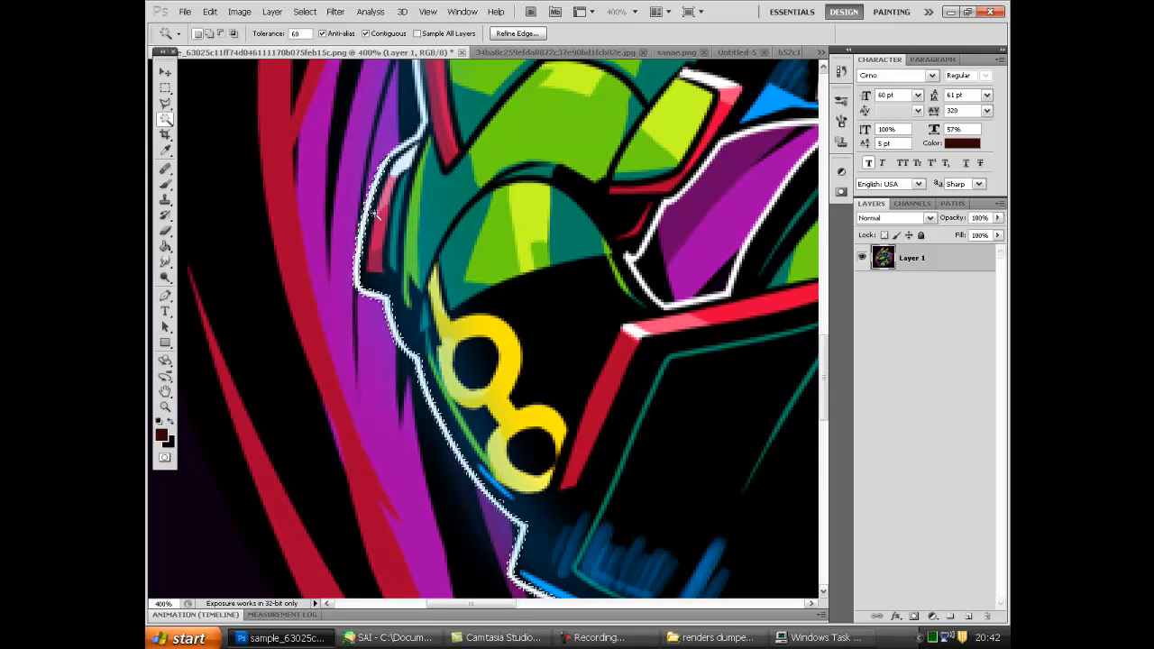
pyautogui.scroll(2, 434, 176)
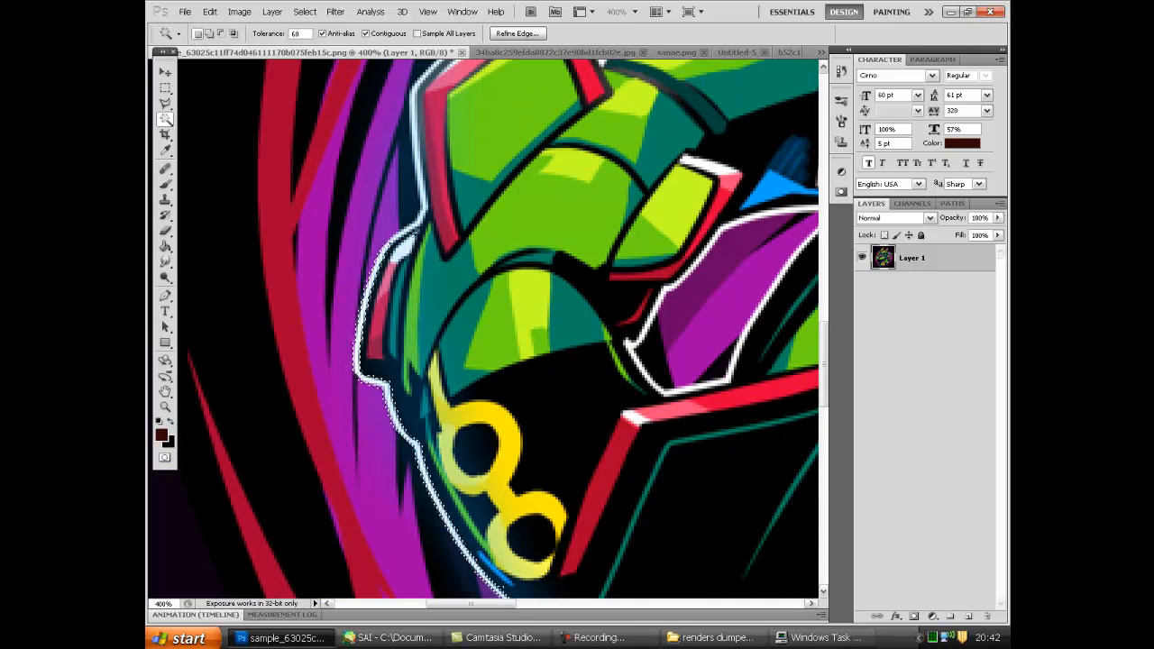
pyautogui.scroll(2, 461, 188)
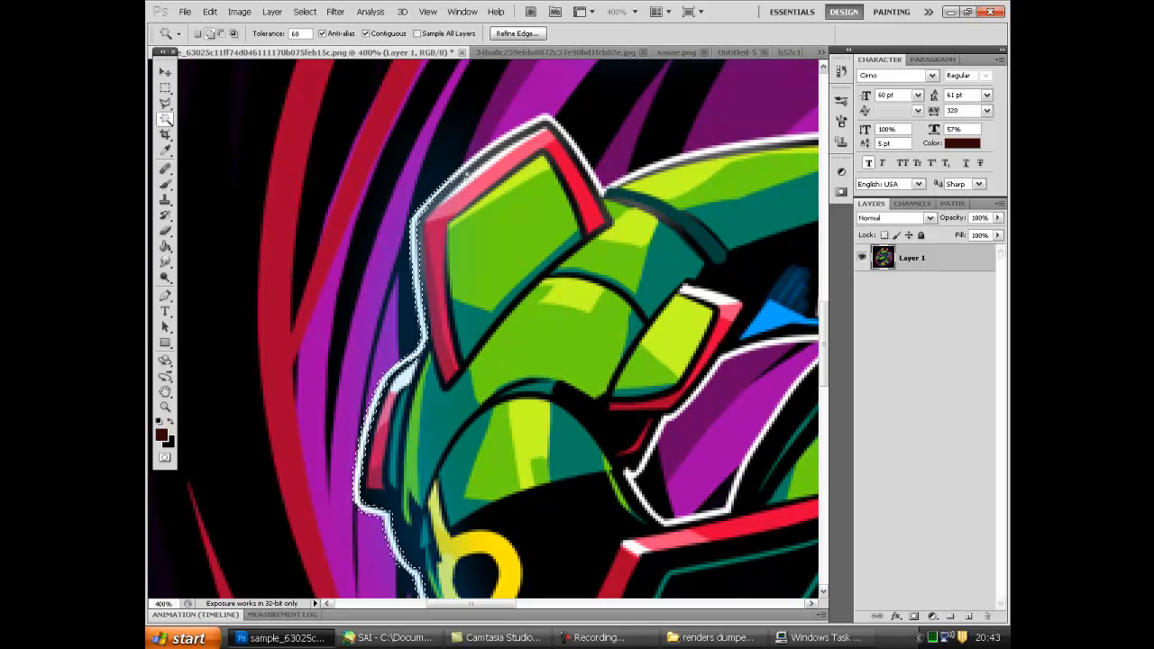
pyautogui.keyDown('shift'); pyautogui.click(521, 135); pyautogui.keyUp('shift')
pyautogui.click(559, 605)
pyautogui.scroll(7, 568, 611)
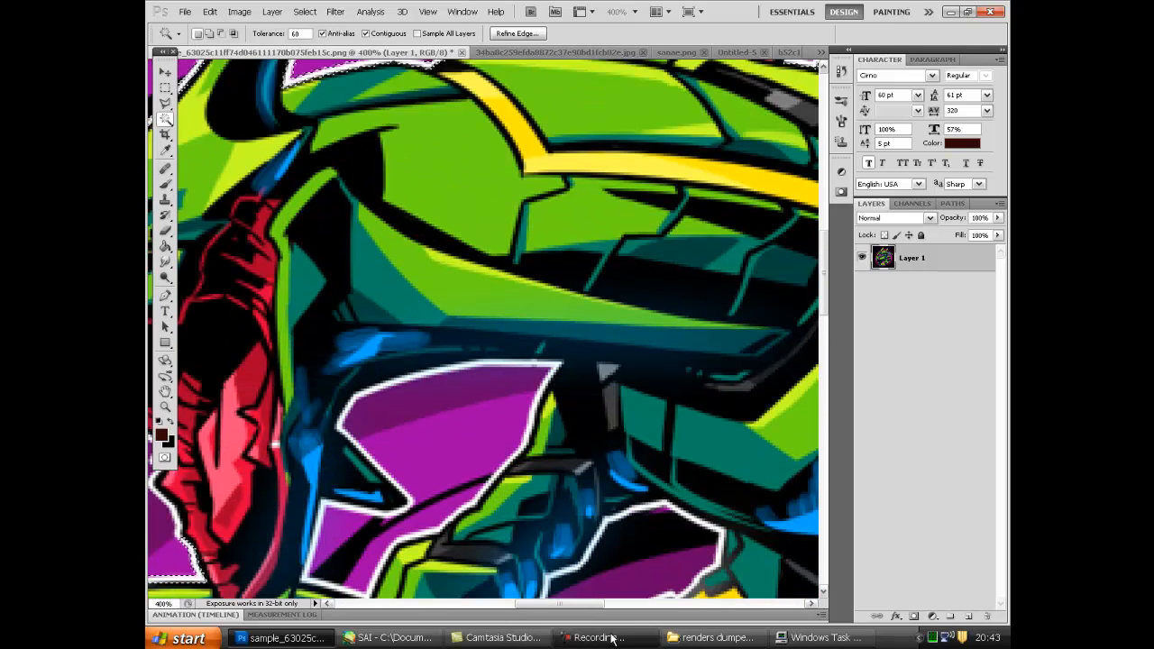
pyautogui.click(610, 604)
pyautogui.moveTo(599, 604); pyautogui.dragTo(476, 603)
pyautogui.scroll(5, 538, 194)
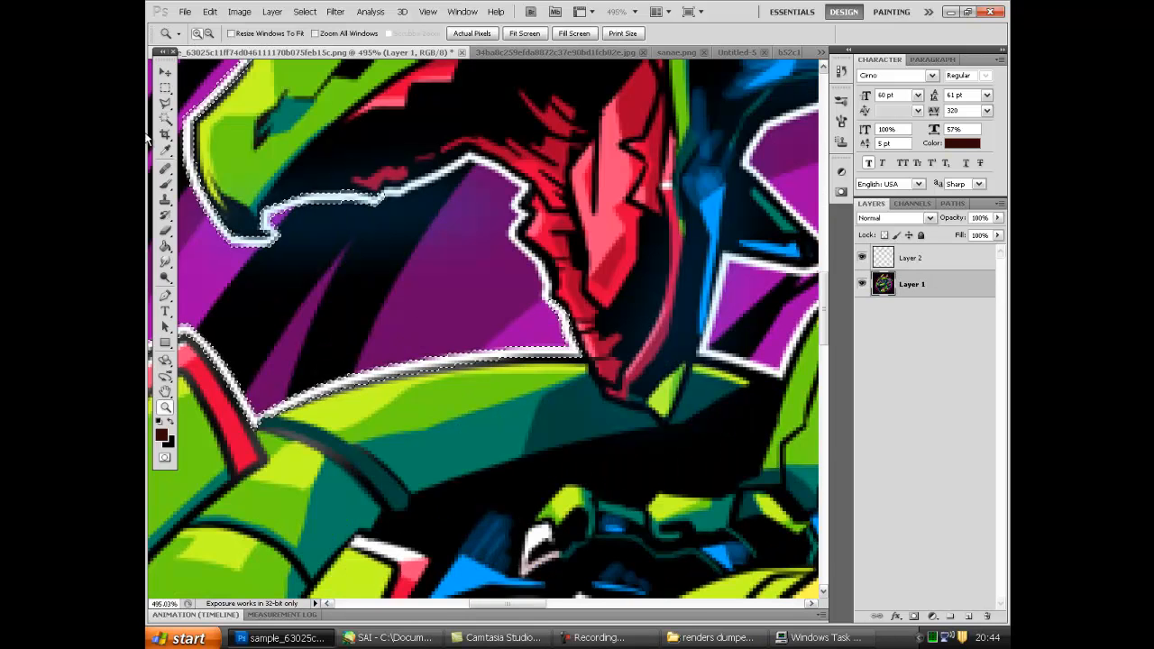
# Reselect the white outline on Layer 1 with the Magic Wand, copy it to a new layer and hide Layer 1
pyautogui.click(166, 120)
pyautogui.hotkey('ctrl', 'd')
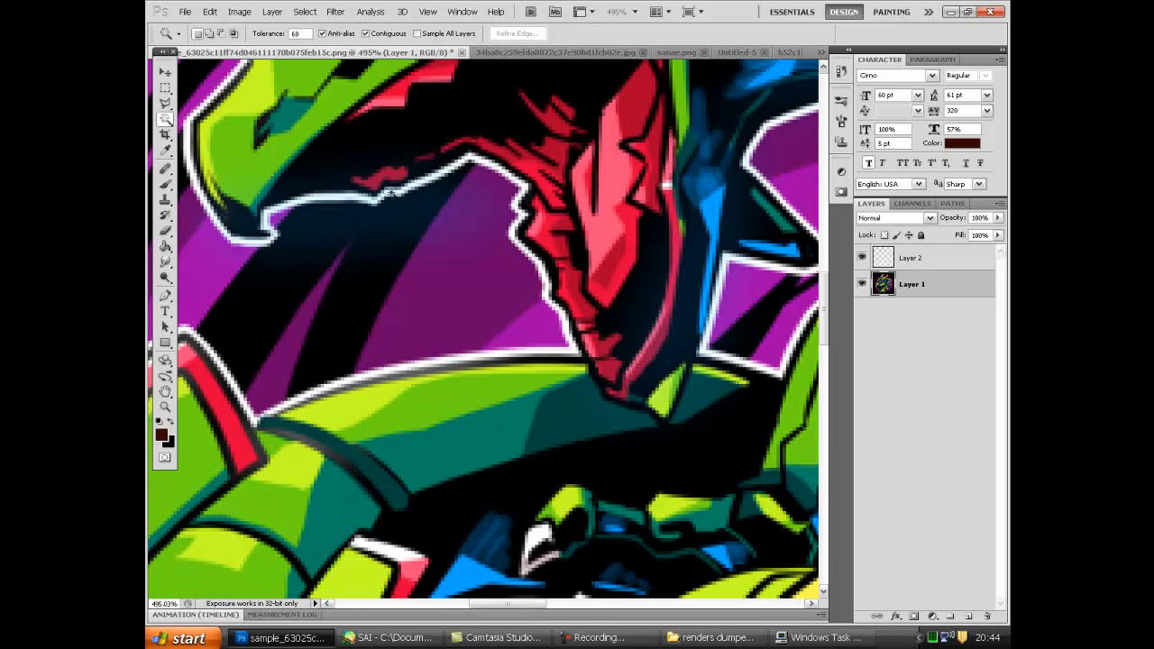
pyautogui.click(390, 192)
pyautogui.hotkey('alt', ']')
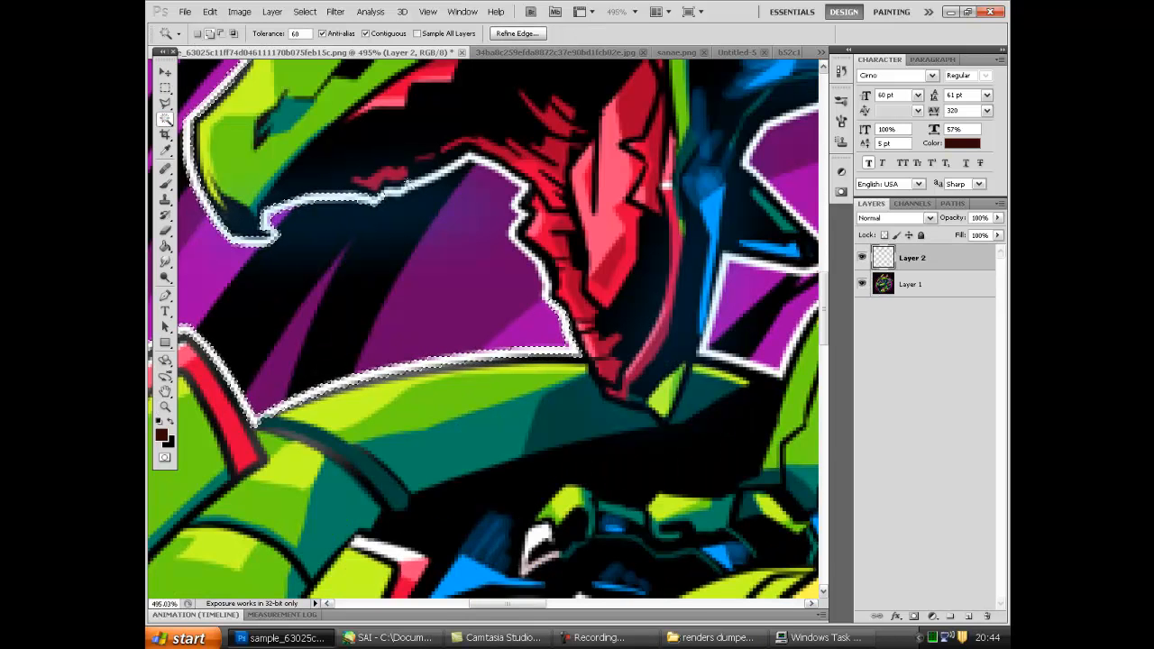
pyautogui.hotkey('alt', '[')
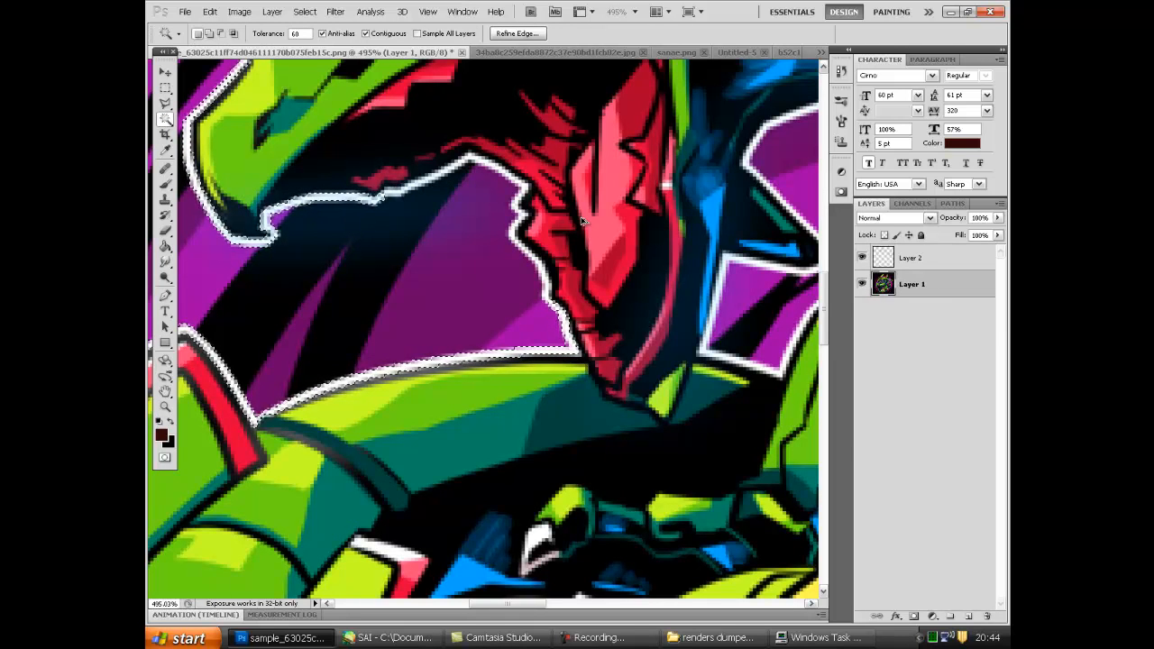
pyautogui.hotkey('alt', ']')
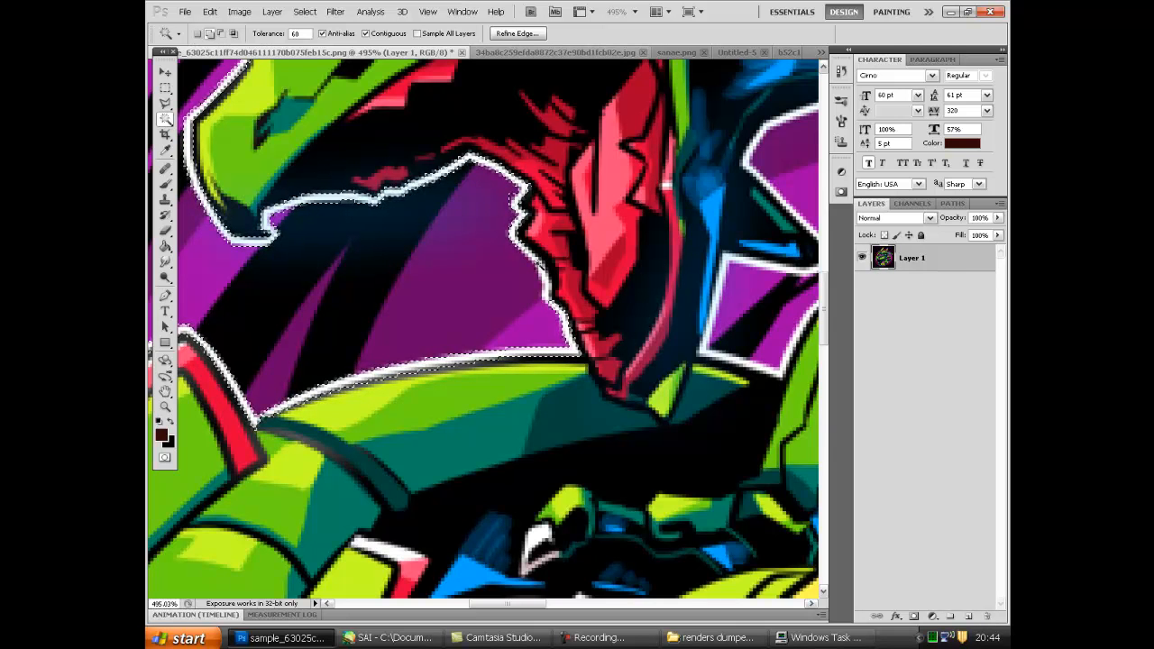
pyautogui.hotkey('ctrl', 'j')
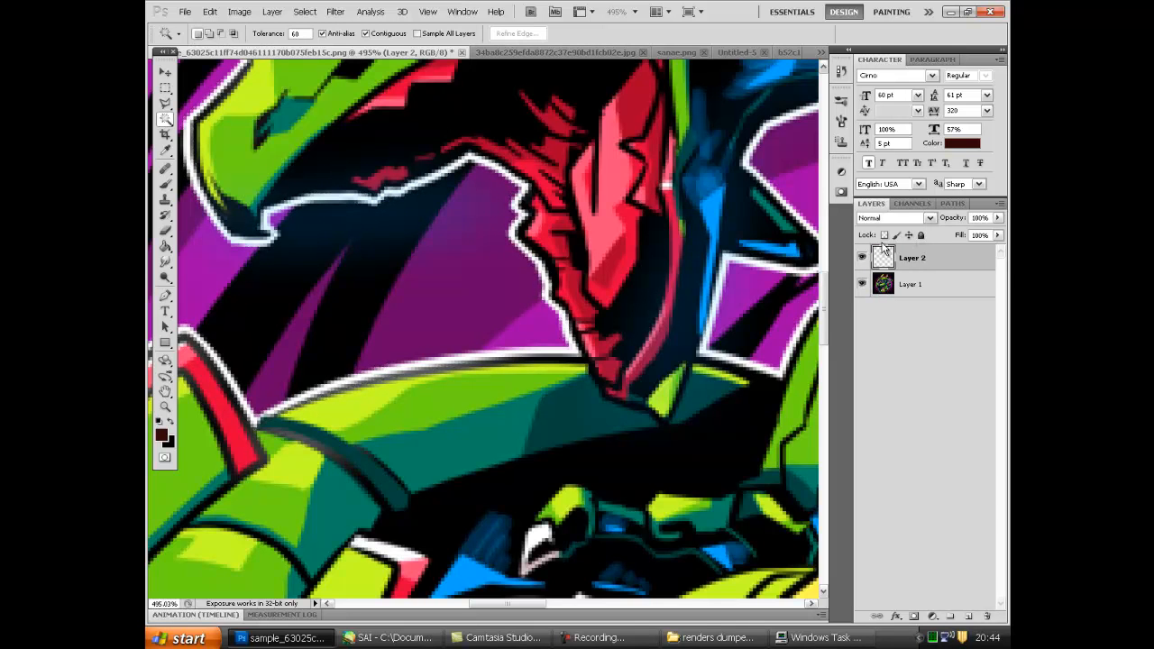
pyautogui.click(862, 284)
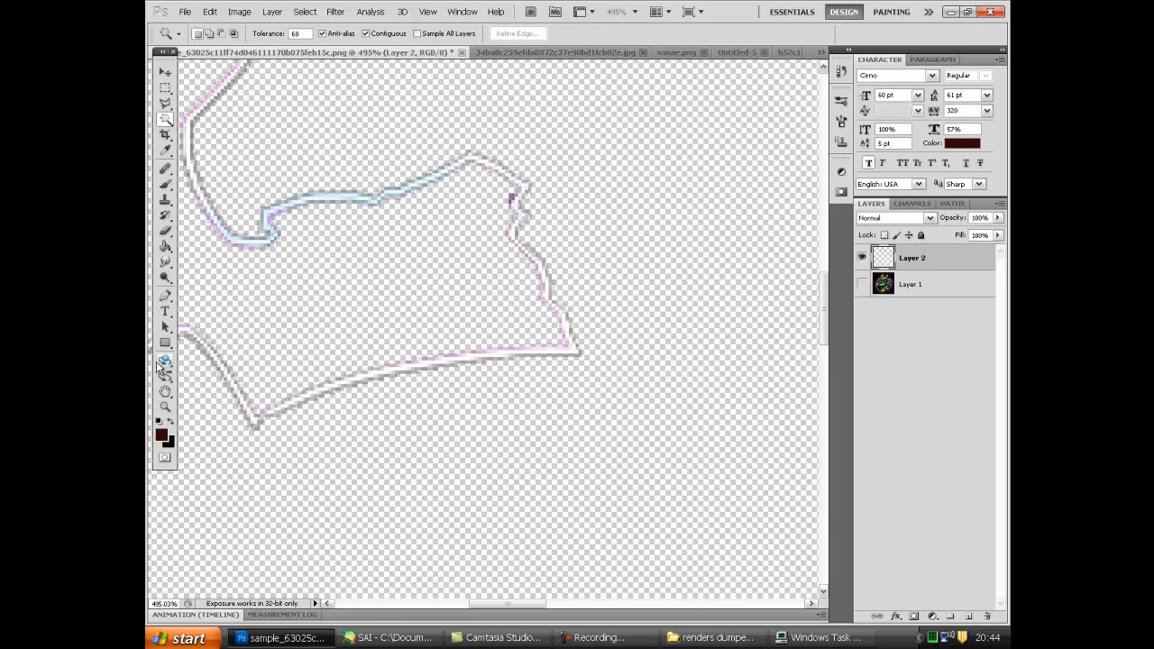
# Select the whole area enclosed by the creature's outline on Layer 2 with the Magic Wand
pyautogui.click(165, 406)
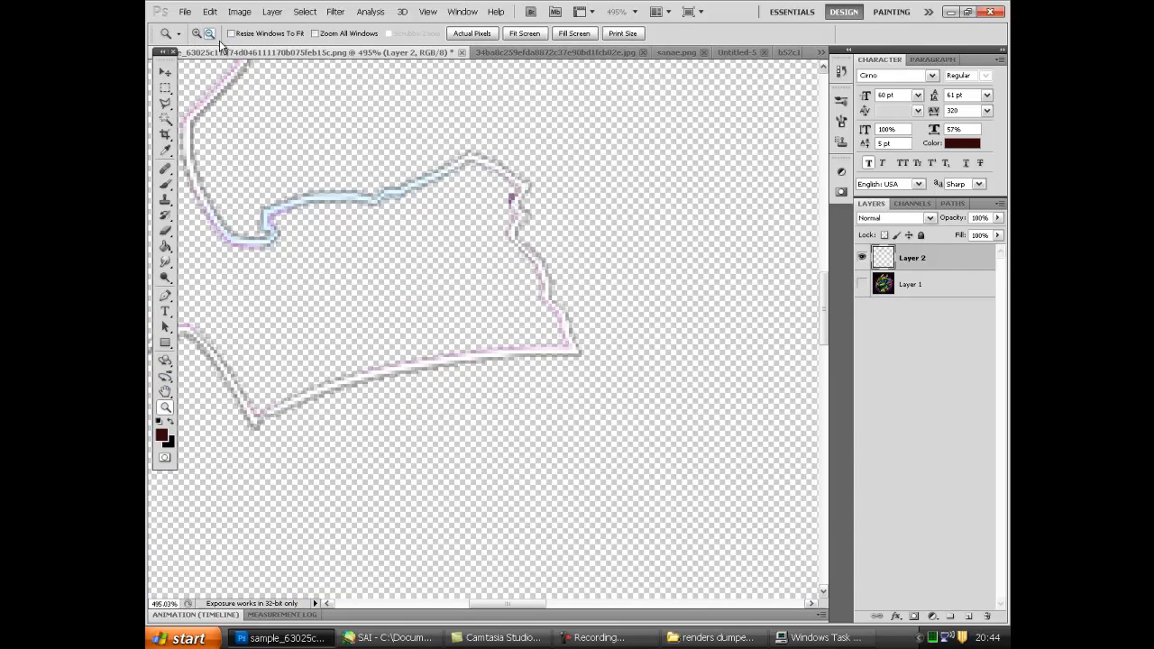
pyautogui.keyDown('alt'); pyautogui.click(319, 150); pyautogui.keyUp('alt')
pyautogui.keyDown('alt'); pyautogui.click(319, 151); pyautogui.keyUp('alt')
pyautogui.keyDown('alt'); pyautogui.click(319, 151); pyautogui.keyUp('alt')
pyautogui.keyDown('alt'); pyautogui.click(319, 150); pyautogui.keyUp('alt')
pyautogui.keyDown('alt'); pyautogui.click(319, 151); pyautogui.keyUp('alt')
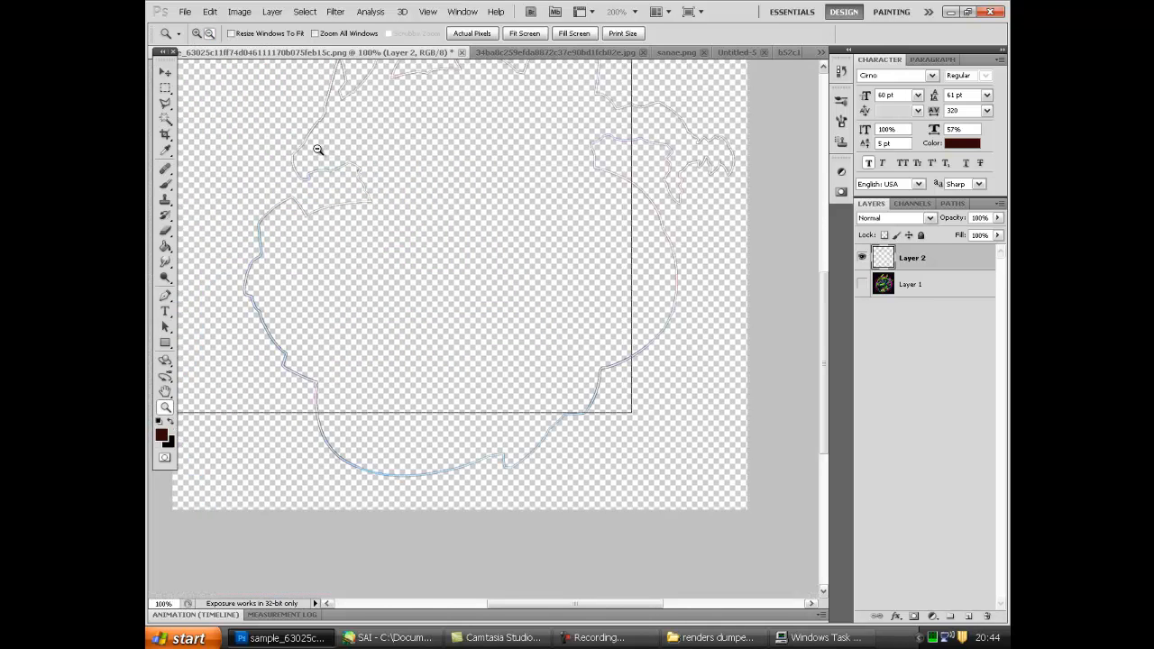
pyautogui.click(165, 118)
pyautogui.click(513, 240)
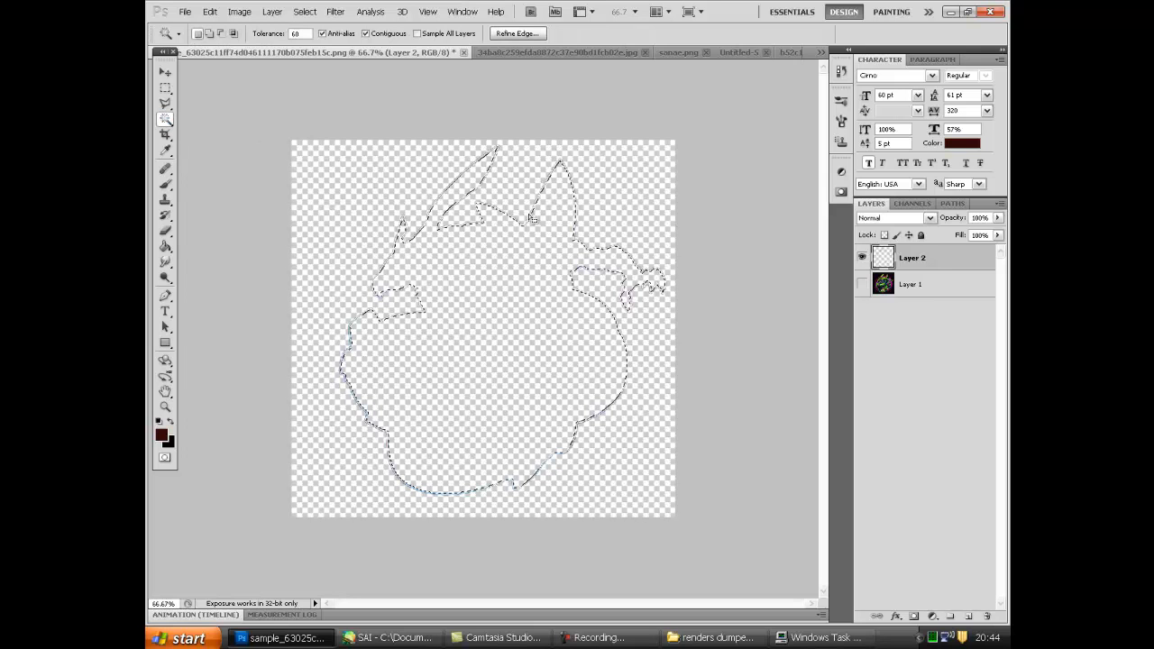
# Copy the enclosed creature from Layer 1 to its own layer, and hide both Layer 1 and the outline on Layer 2
pyautogui.click(862, 283)
pyautogui.click(902, 286)
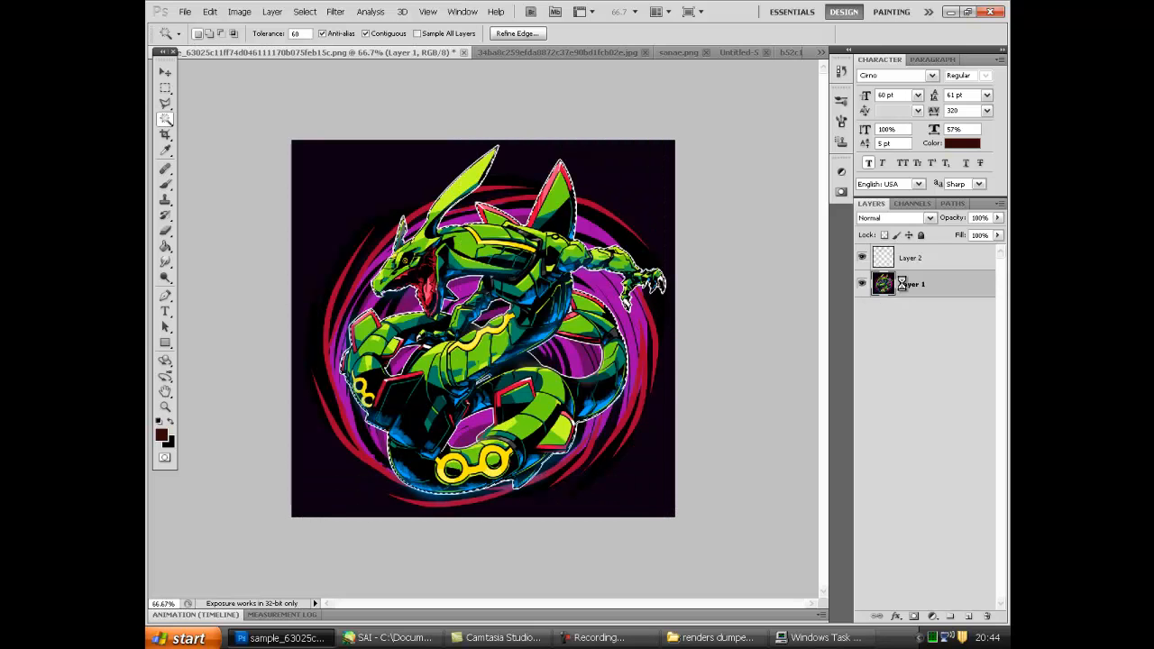
pyautogui.hotkey('ctrl', 'j')
pyautogui.click(861, 310)
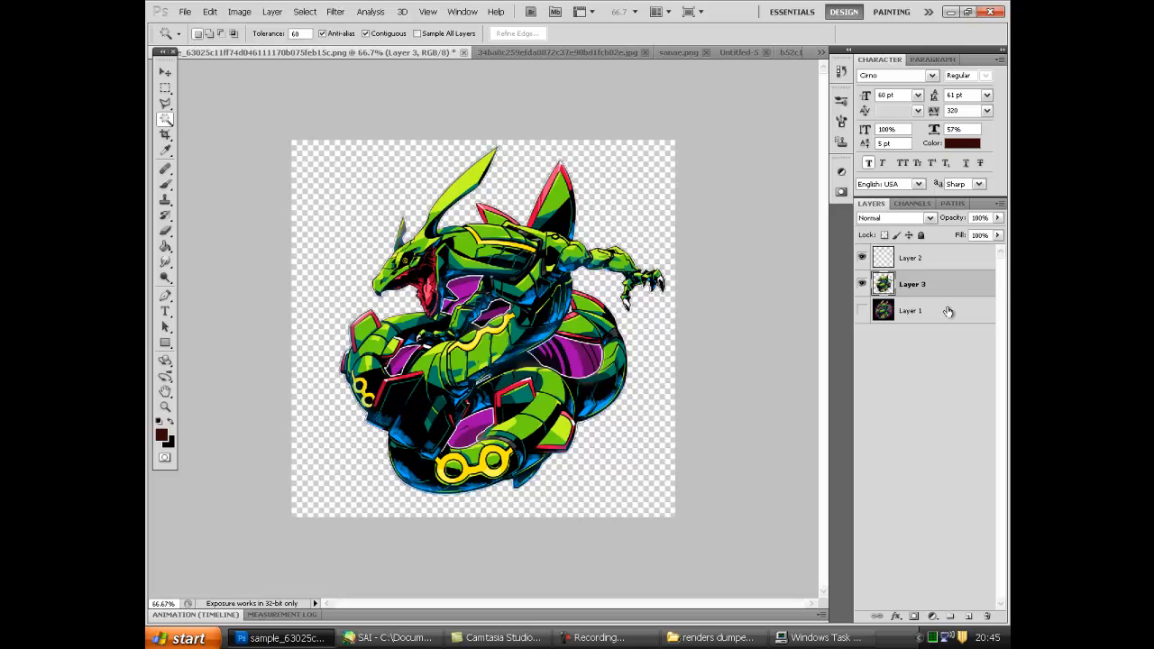
pyautogui.click(862, 259)
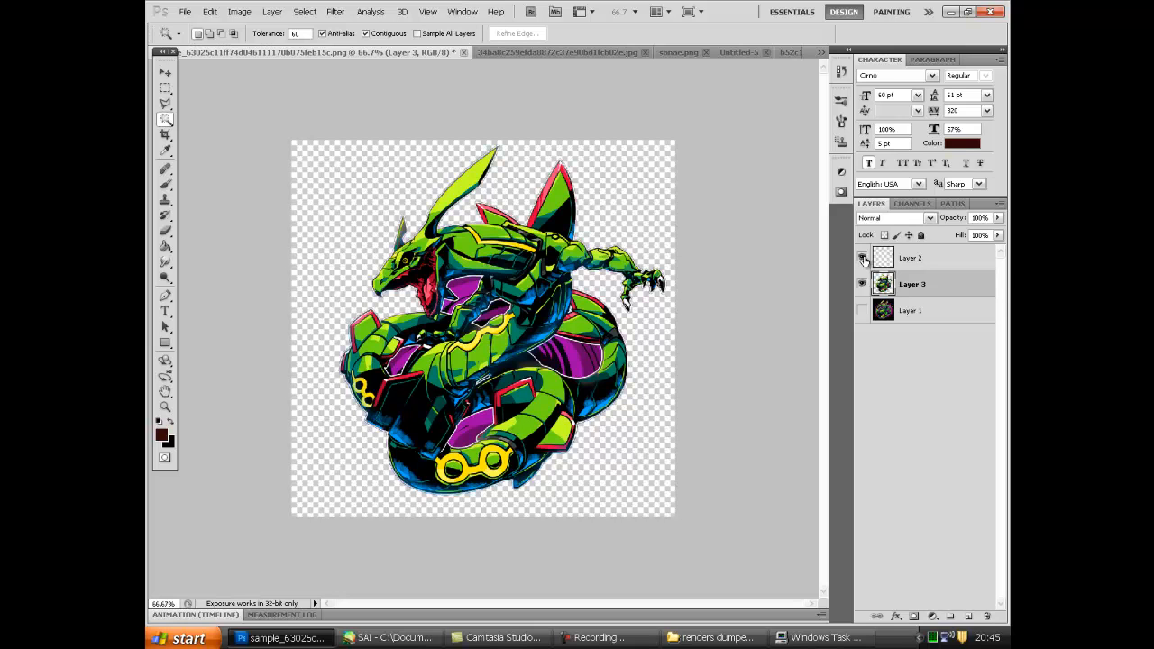
# Add a new layer directly above Layer 1 and fill it with the dark red foreground colour
pyautogui.click(915, 315)
pyautogui.click(968, 616)
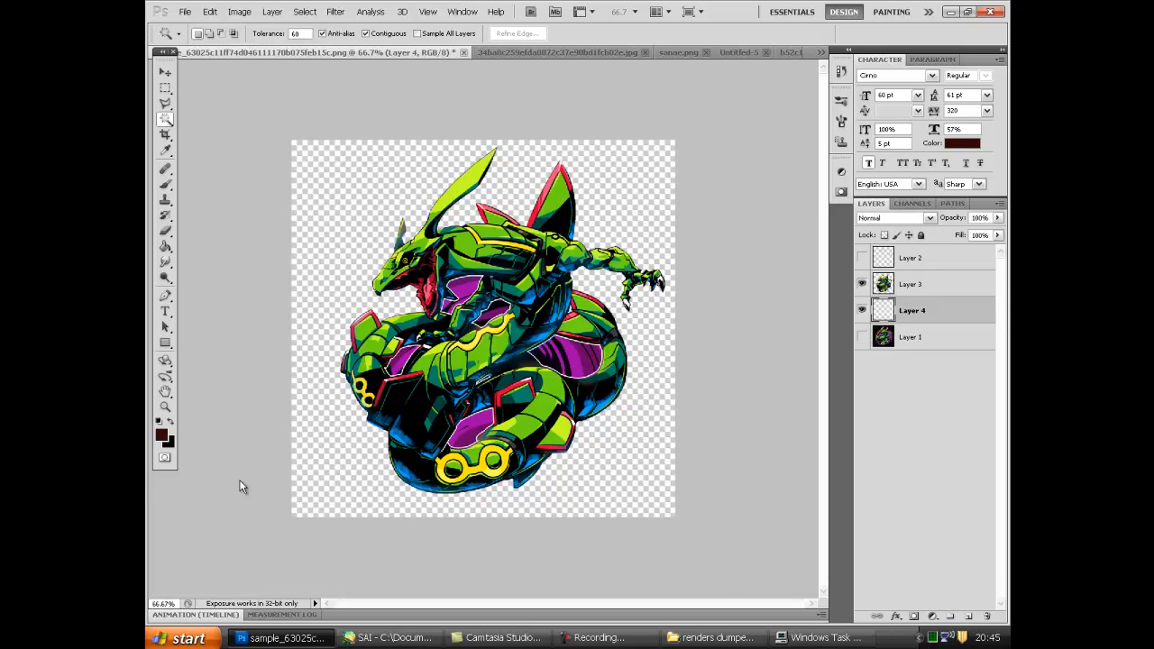
pyautogui.click(165, 246)
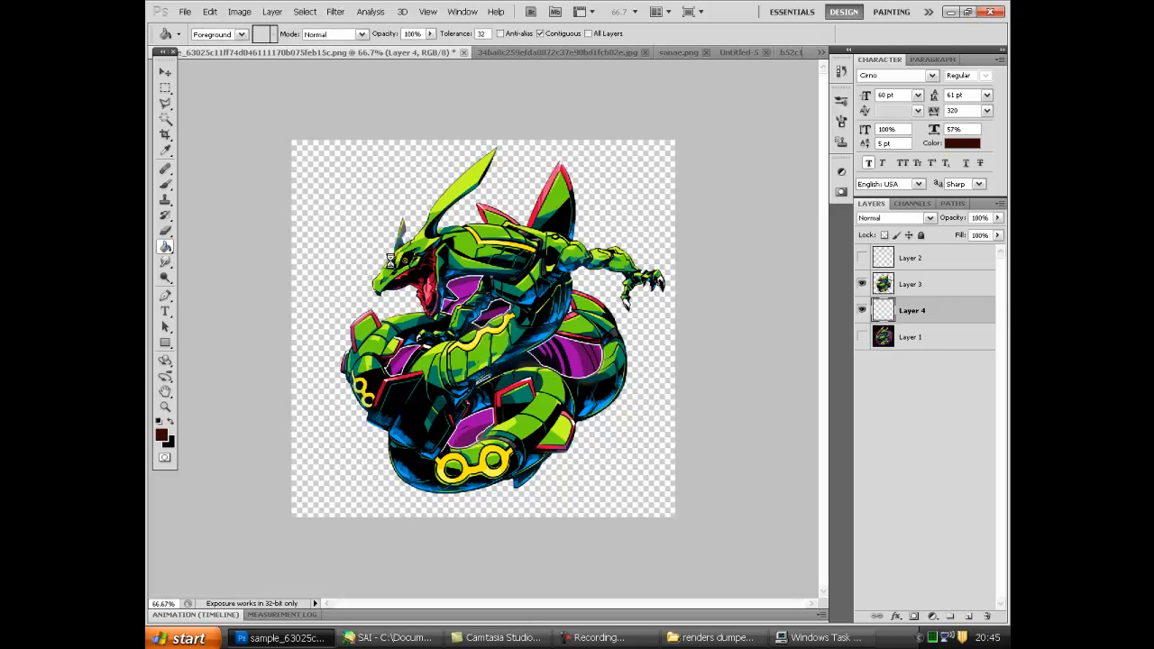
pyautogui.hotkey('alt', 'BackSpace')
# Check the cut-out against the dark red background by toggling the visibility of the Layer 2 outline and of Layer 3
pyautogui.click(862, 259)
pyautogui.click(860, 260)
pyautogui.click(860, 259)
pyautogui.click(860, 259)
pyautogui.click(861, 259)
pyautogui.click(861, 259)
pyautogui.click(860, 262)
pyautogui.click(861, 261)
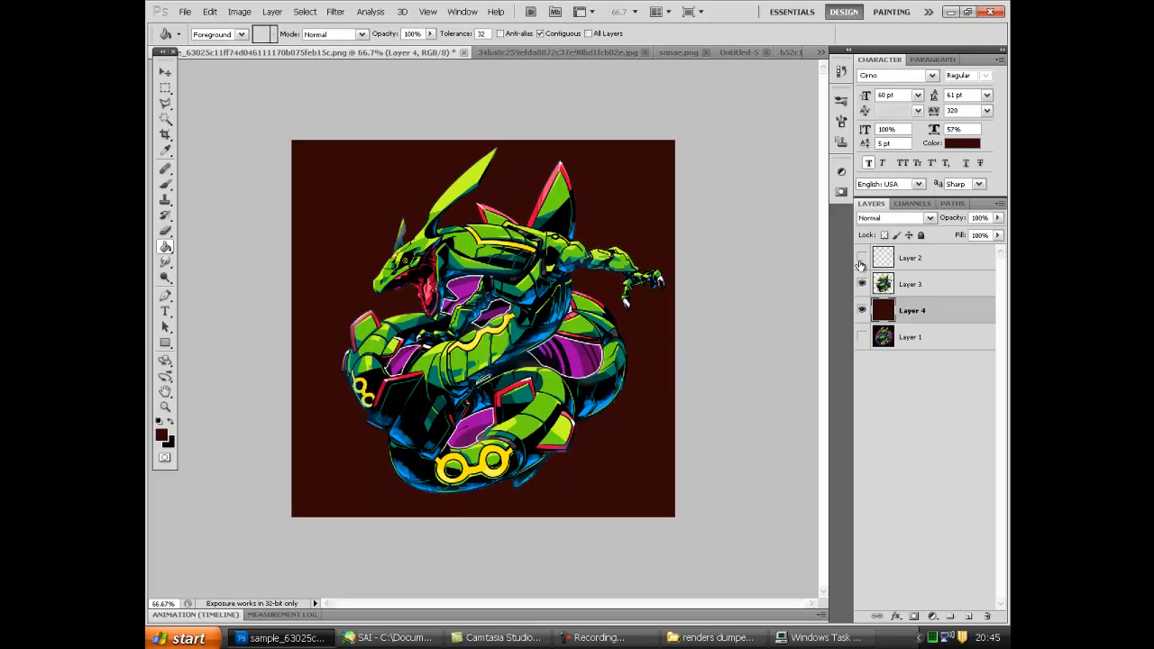
pyautogui.click(862, 284)
pyautogui.click(862, 285)
pyautogui.click(862, 285)
# Bring up the renders folder, and hide Layer 3 in the creature document to view the rayquaza layer alone
pyautogui.click(710, 637)
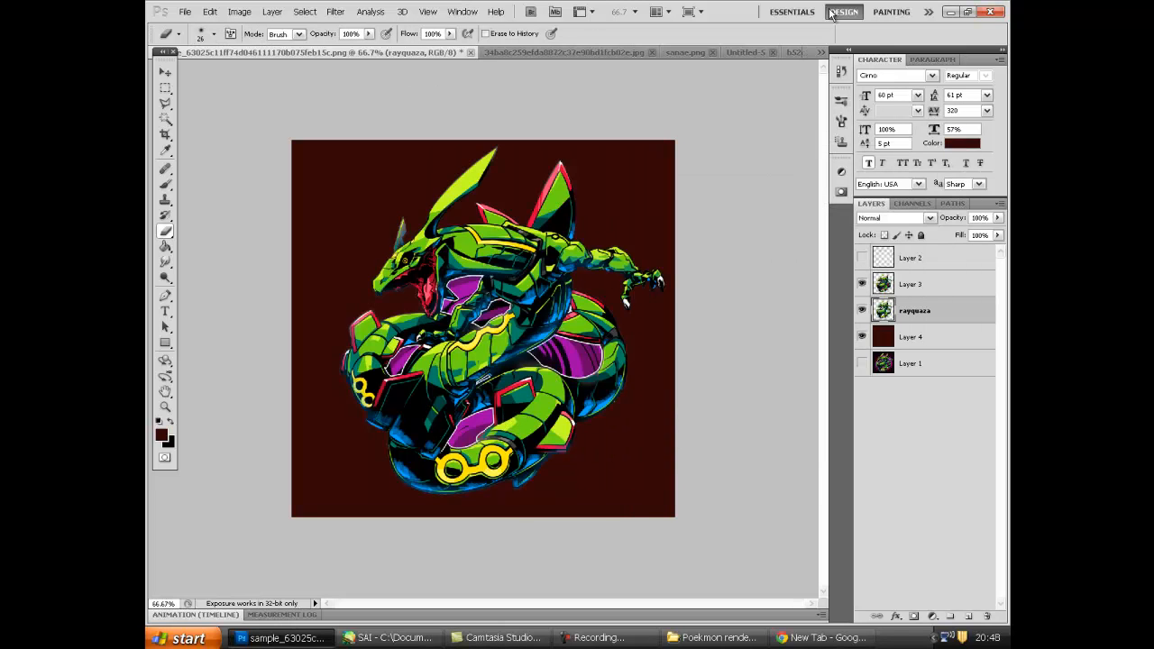
pyautogui.click(861, 284)
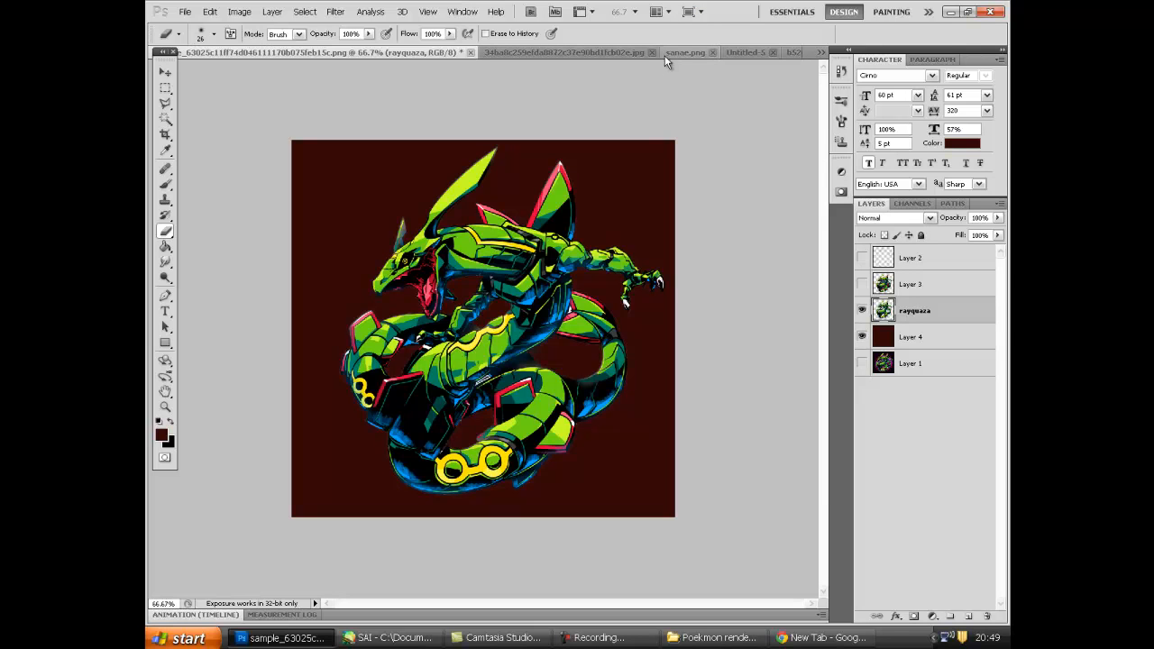
# Look through the Untitled-5 and sanae.png documents, and switch to Remilla.png with Layer 0 selected
pyautogui.click(738, 53)
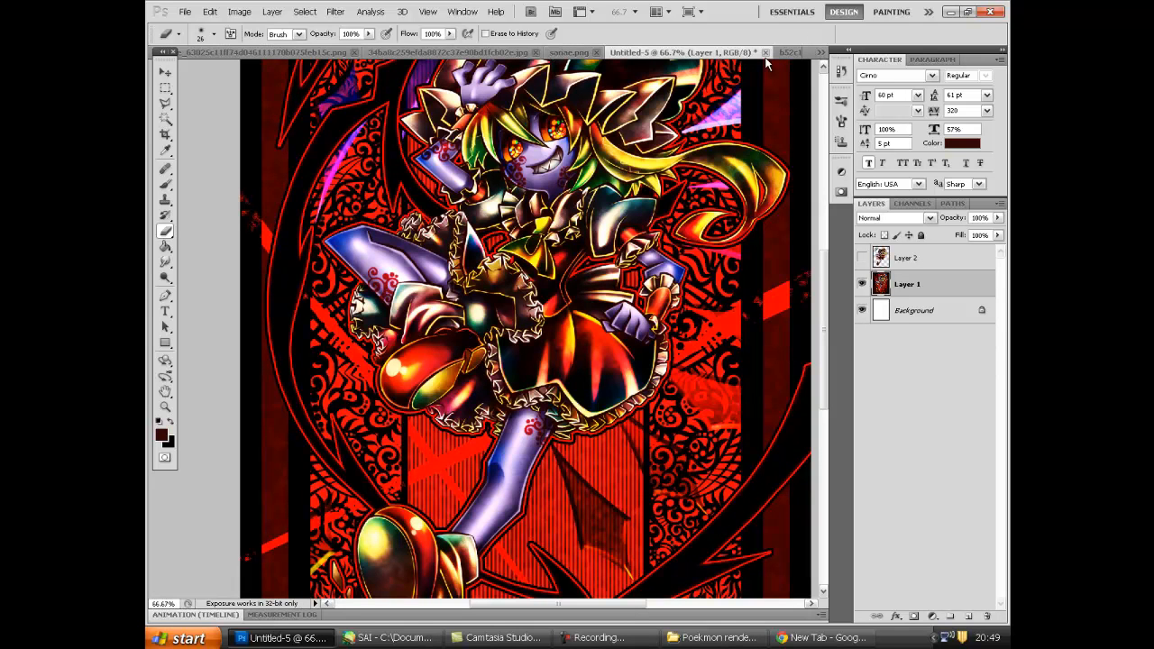
pyautogui.click(569, 53)
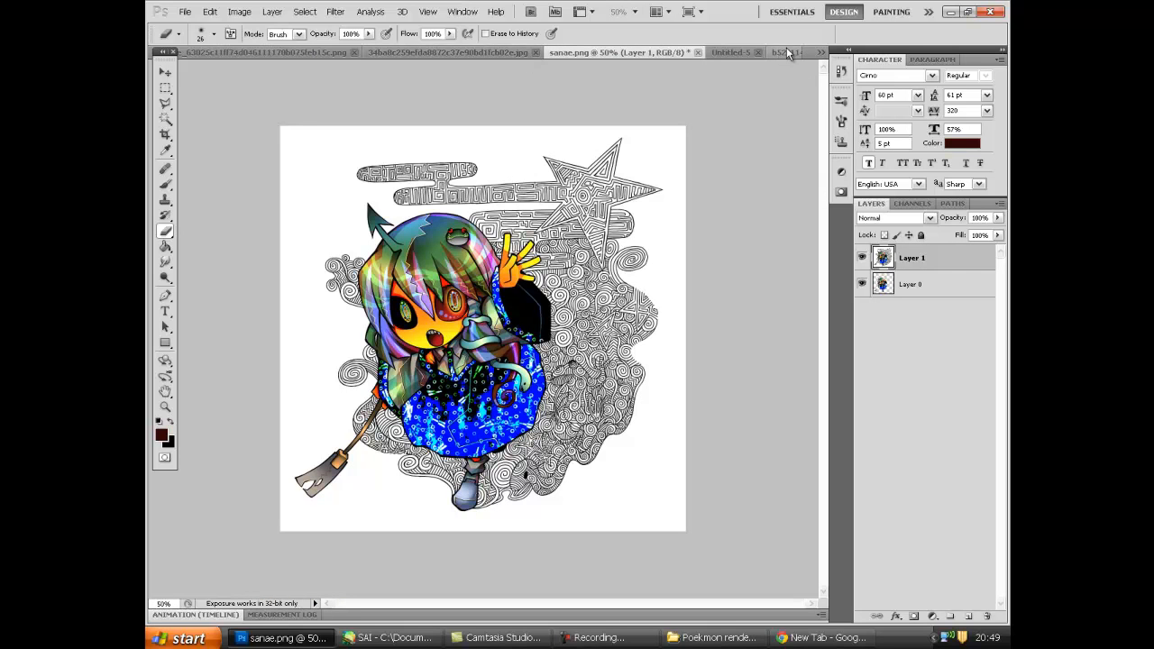
pyautogui.click(820, 52)
pyautogui.click(692, 216)
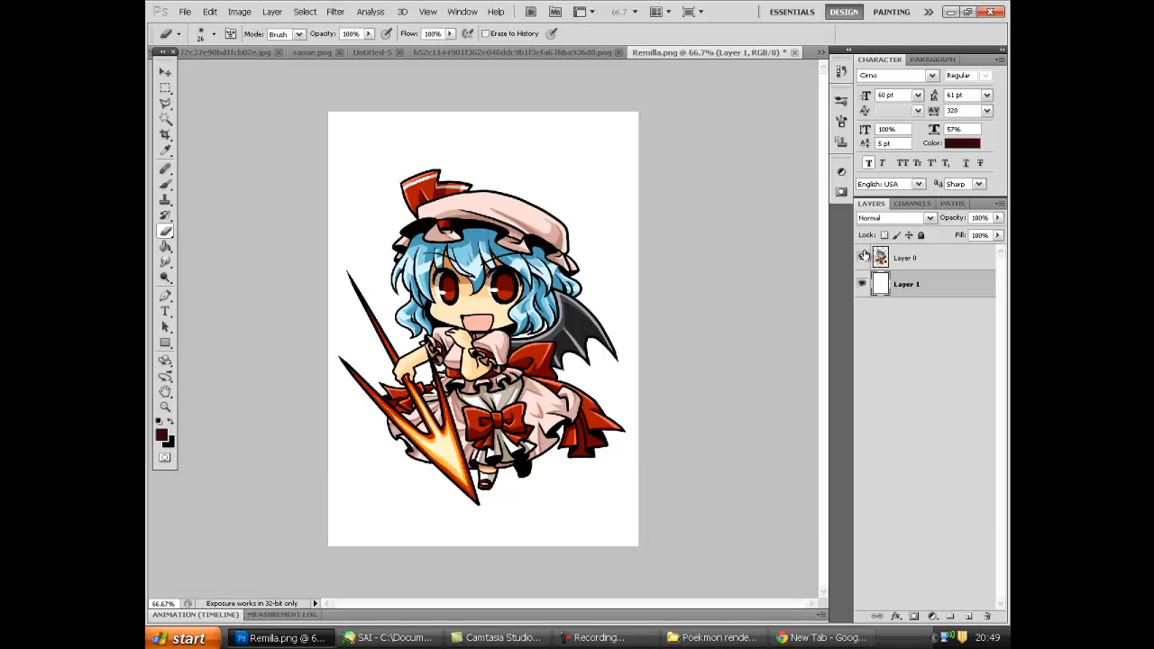
pyautogui.click(937, 258)
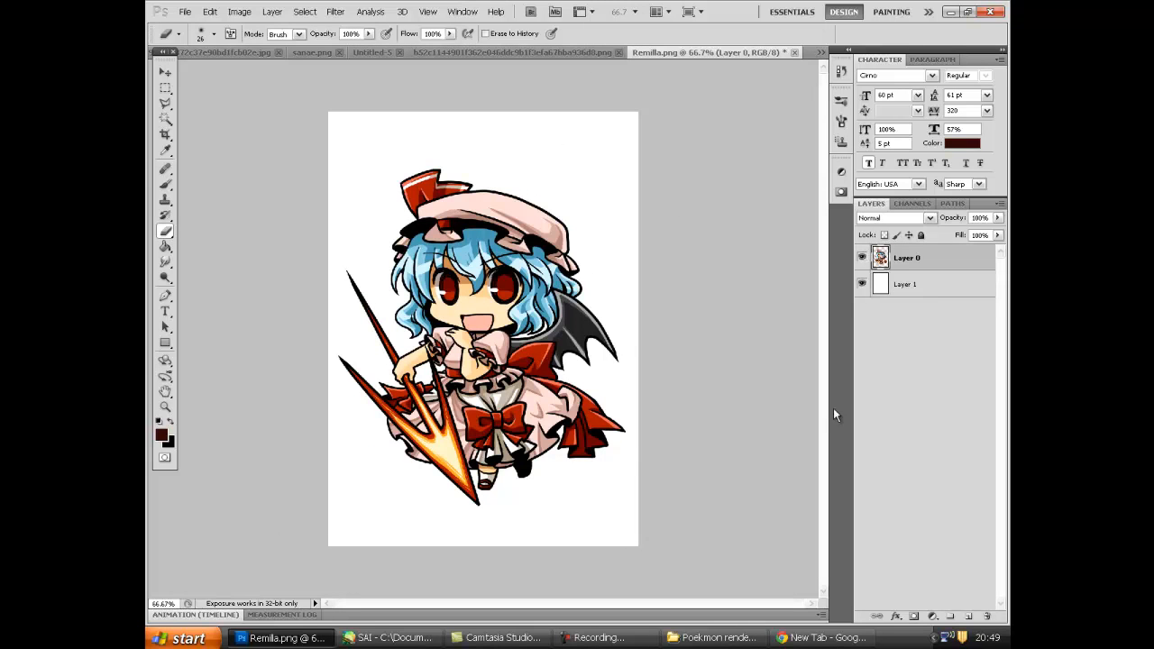
# Display the colour channels of Remilla.png and check the list of available panels
pyautogui.click(910, 204)
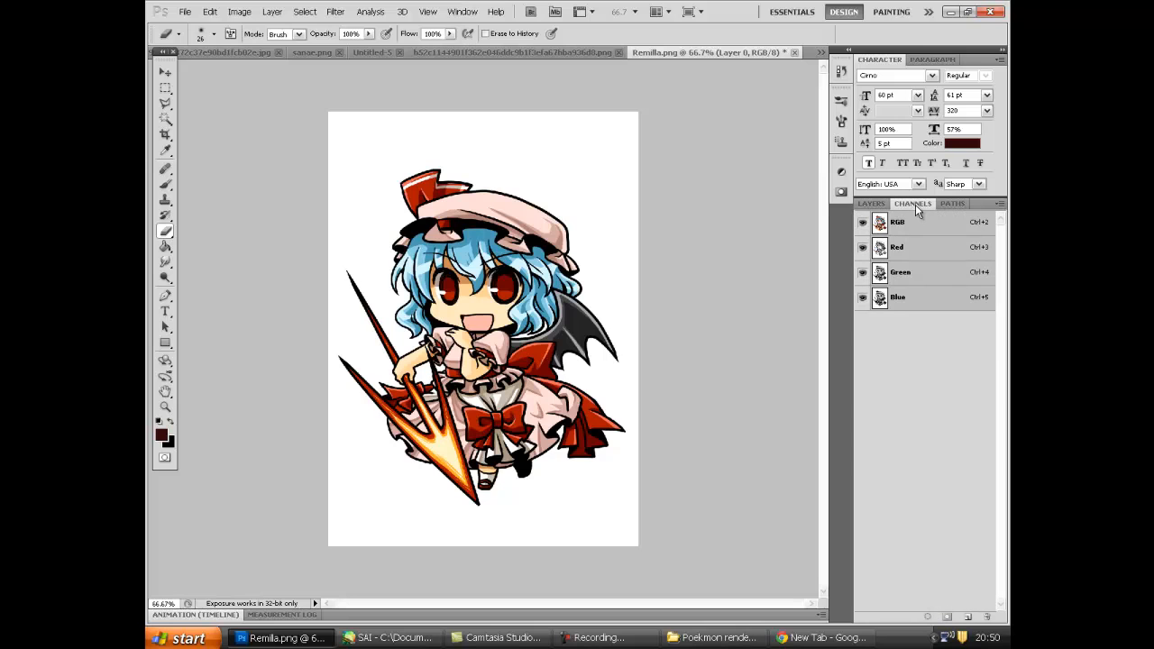
pyautogui.click(462, 12)
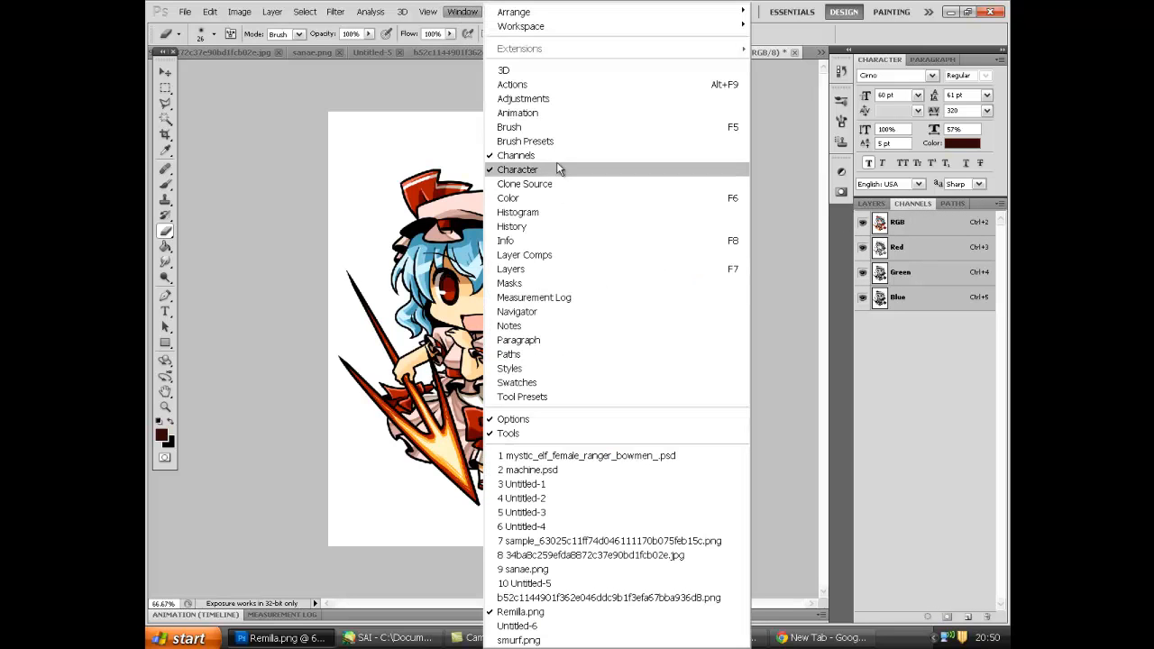
pyautogui.click(457, 15)
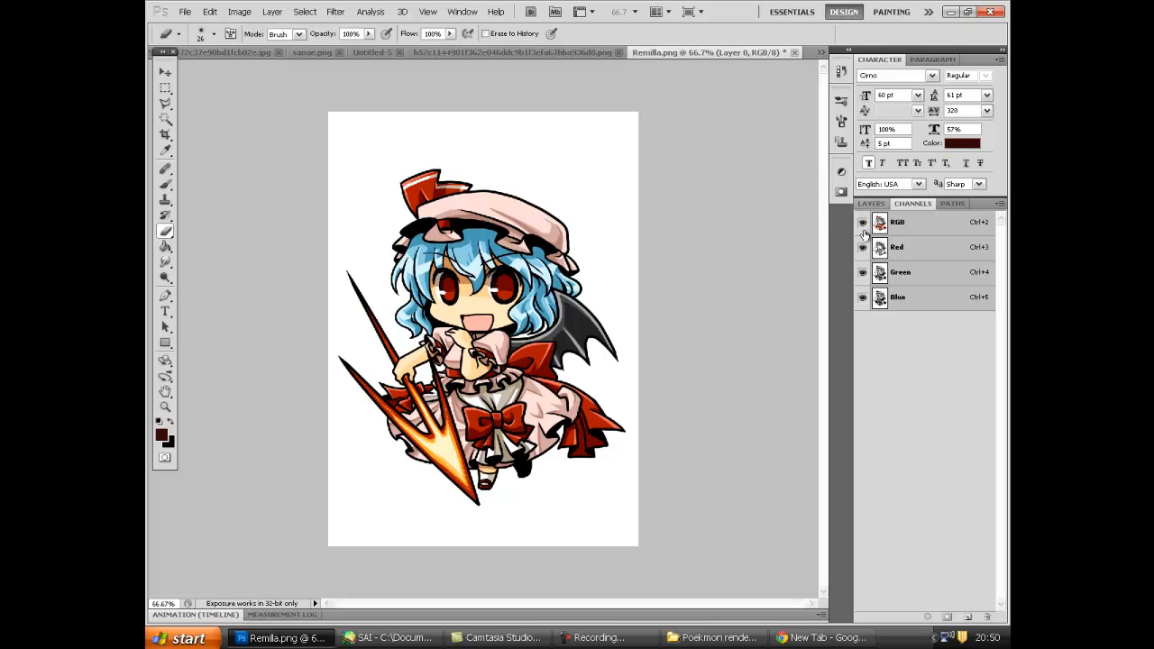
# View the Blue channel alone, restore the full-colour view, and view the Red channel alone
pyautogui.click(862, 247)
pyautogui.click(861, 272)
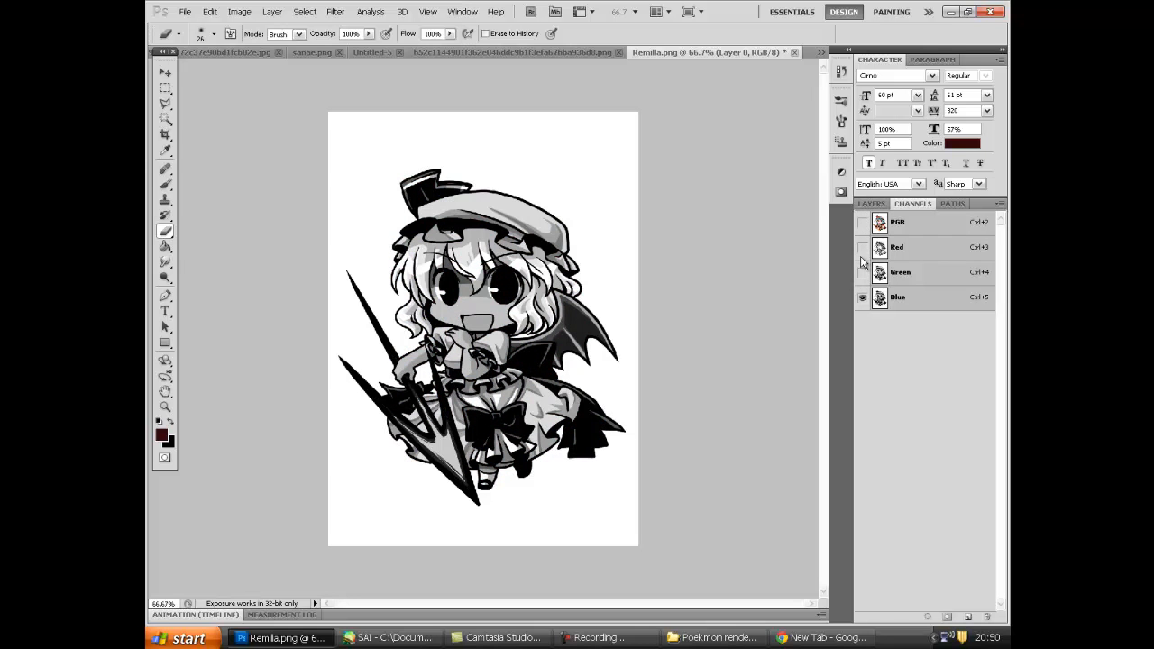
pyautogui.click(861, 272)
pyautogui.click(862, 247)
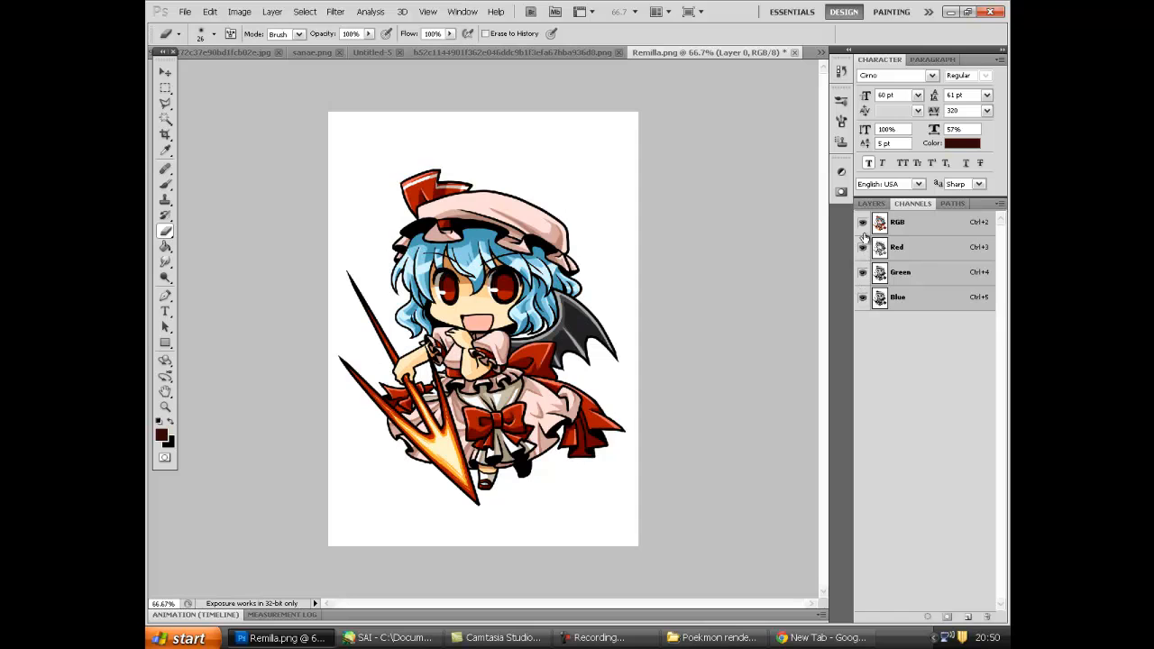
pyautogui.click(862, 297)
pyautogui.click(861, 272)
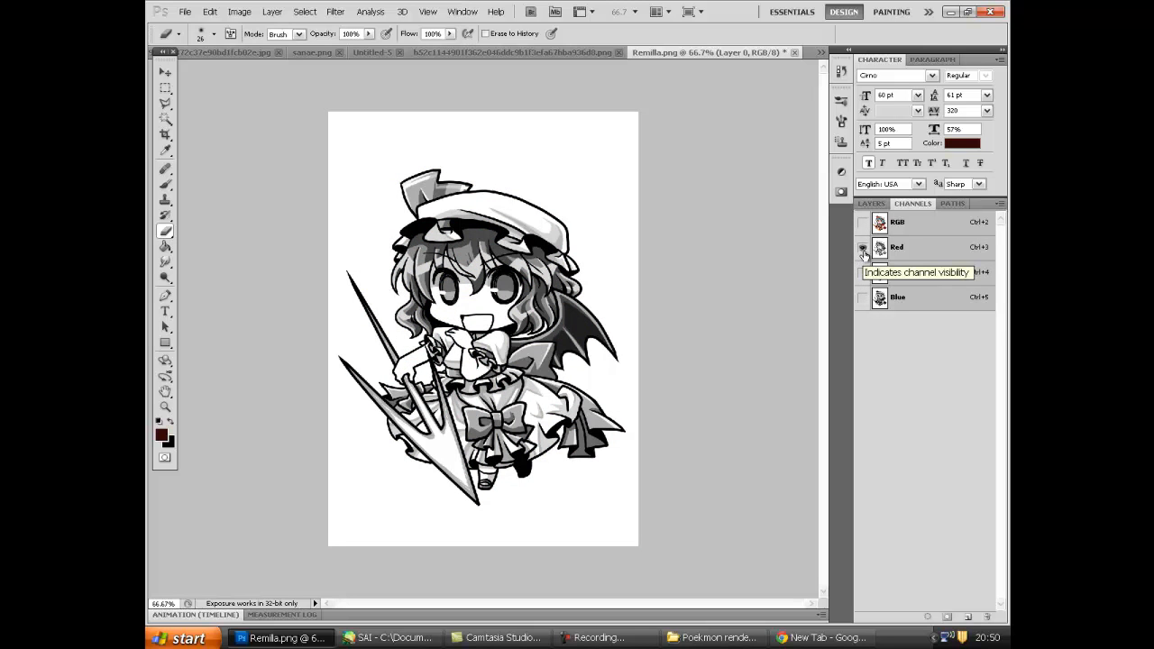
# Make Red the active channel and view the image with only the Green and Blue channels visible
pyautogui.click(932, 254)
pyautogui.click(861, 222)
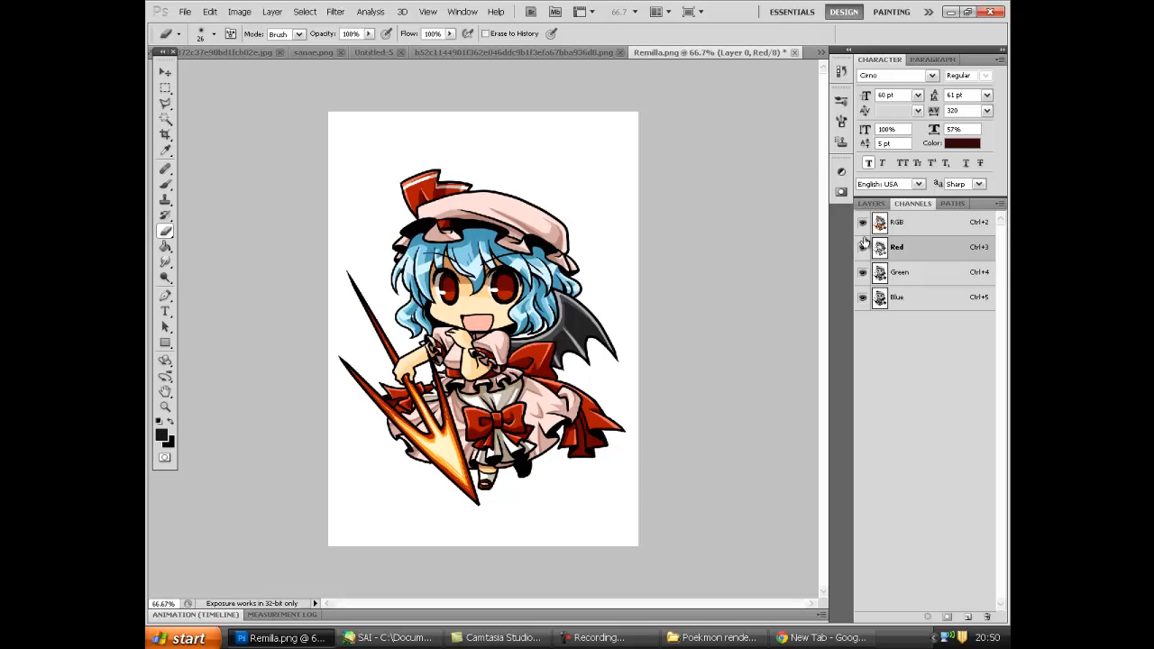
pyautogui.click(863, 255)
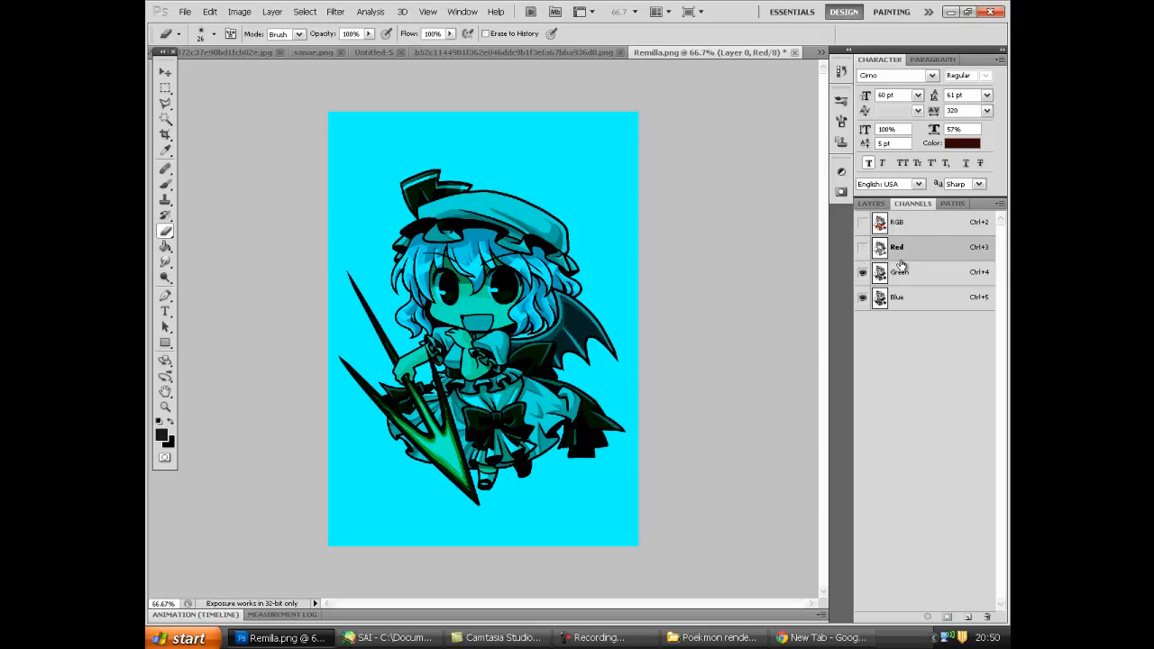
# View the Red channel alone, then the Green channel alone, and make Green the active channel
pyautogui.click(862, 273)
pyautogui.click(862, 273)
pyautogui.click(863, 297)
pyautogui.click(862, 247)
pyautogui.click(862, 273)
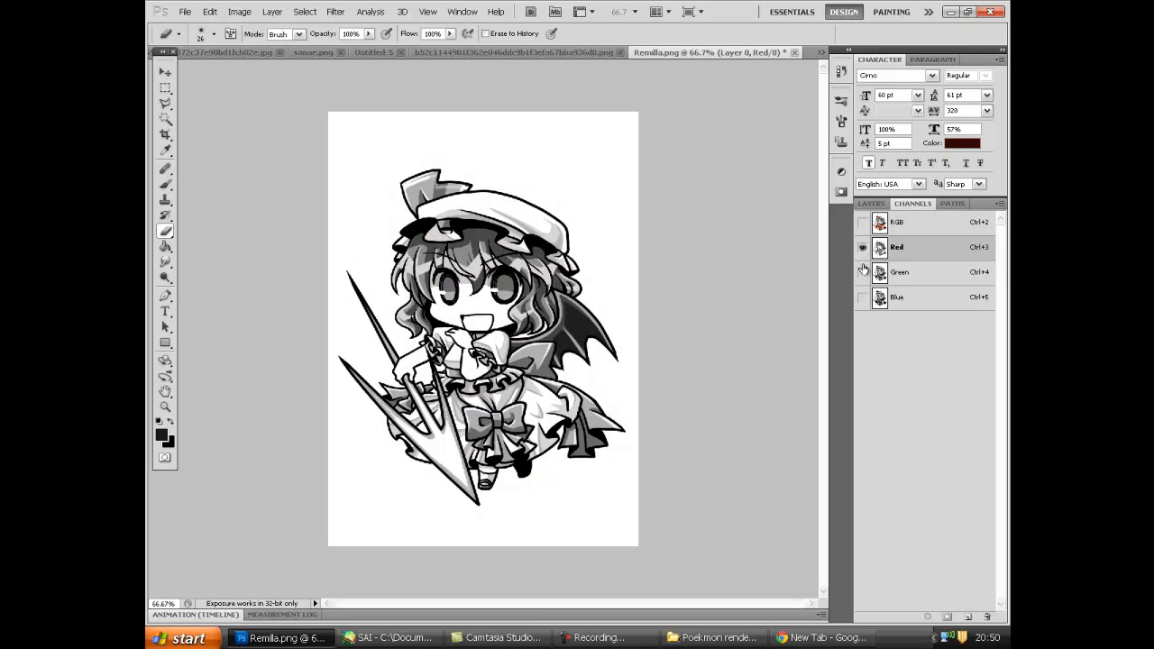
pyautogui.click(863, 272)
pyautogui.click(863, 250)
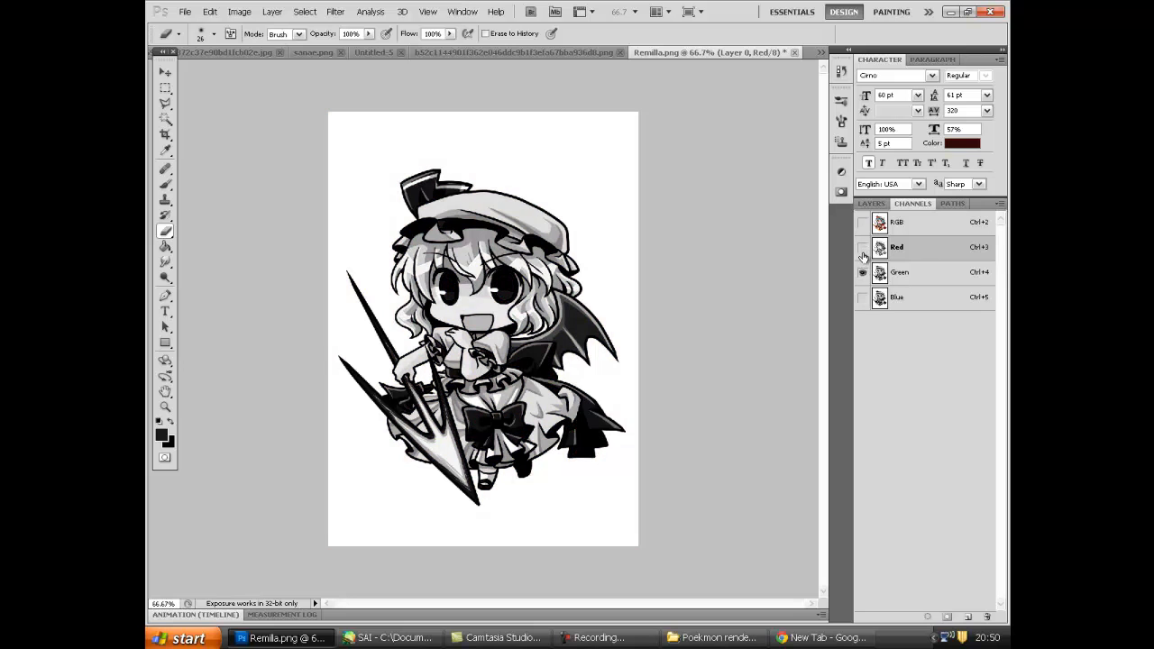
pyautogui.click(909, 273)
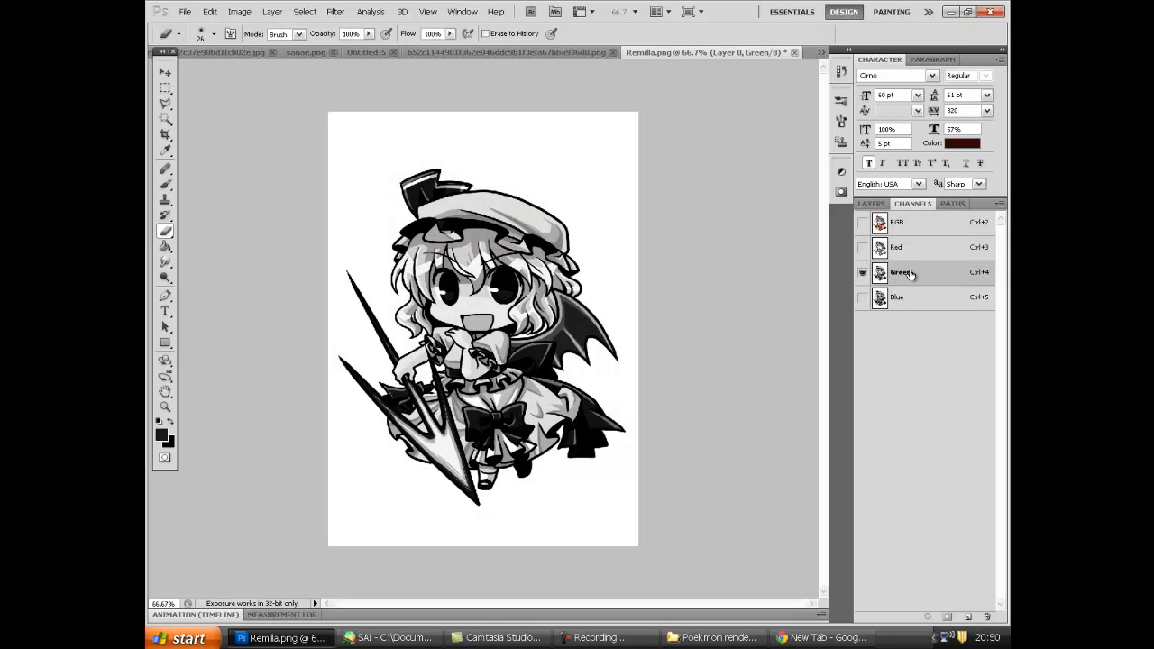
# Make Blue the active and only visible channel, and duplicate it
pyautogui.click(863, 298)
pyautogui.click(862, 273)
pyautogui.click(901, 297)
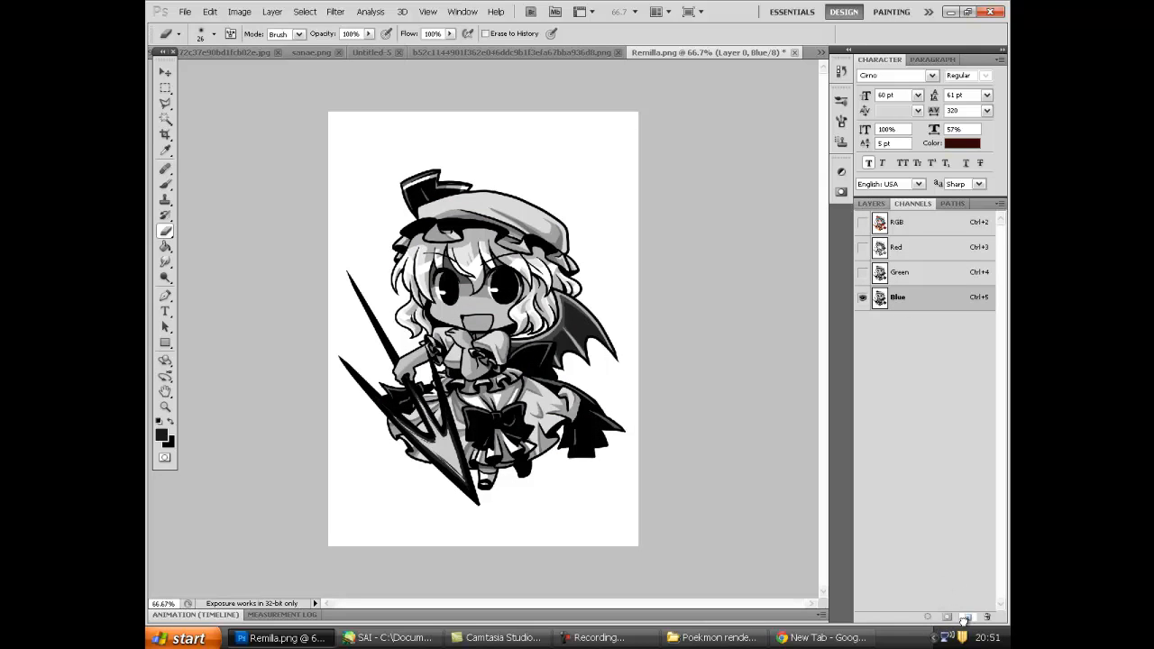
pyautogui.moveTo(966, 620); pyautogui.dragTo(967, 622)
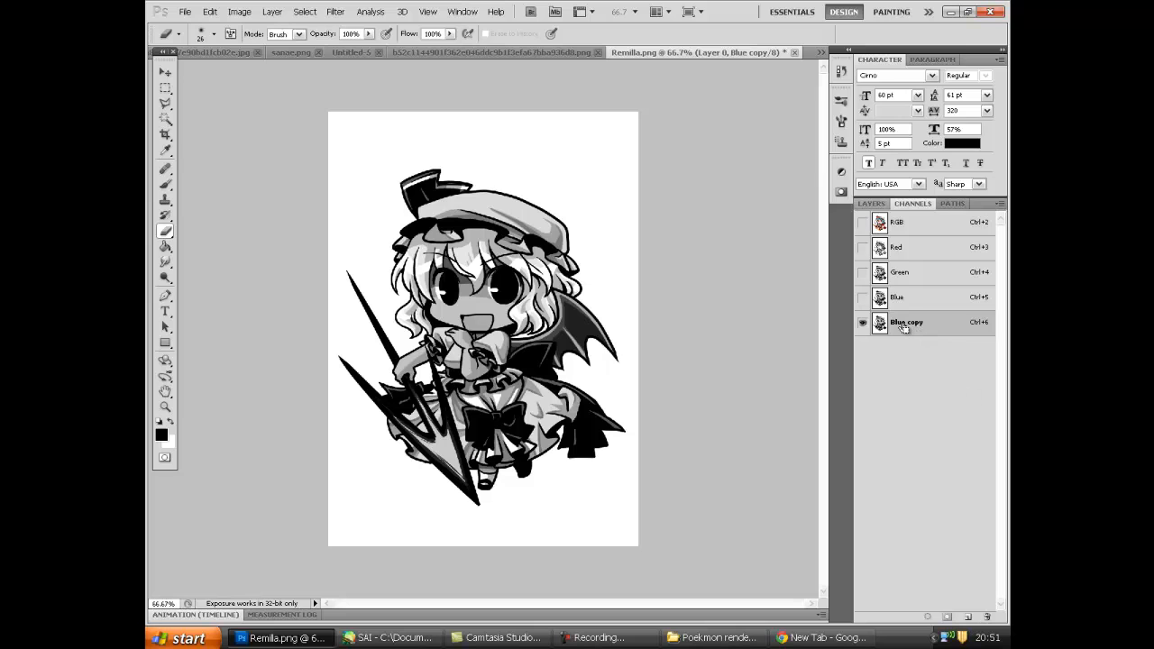
# Open Levels for the Blue copy channel and try a black input level of 253
pyautogui.hotkey('ctrl', 'l')
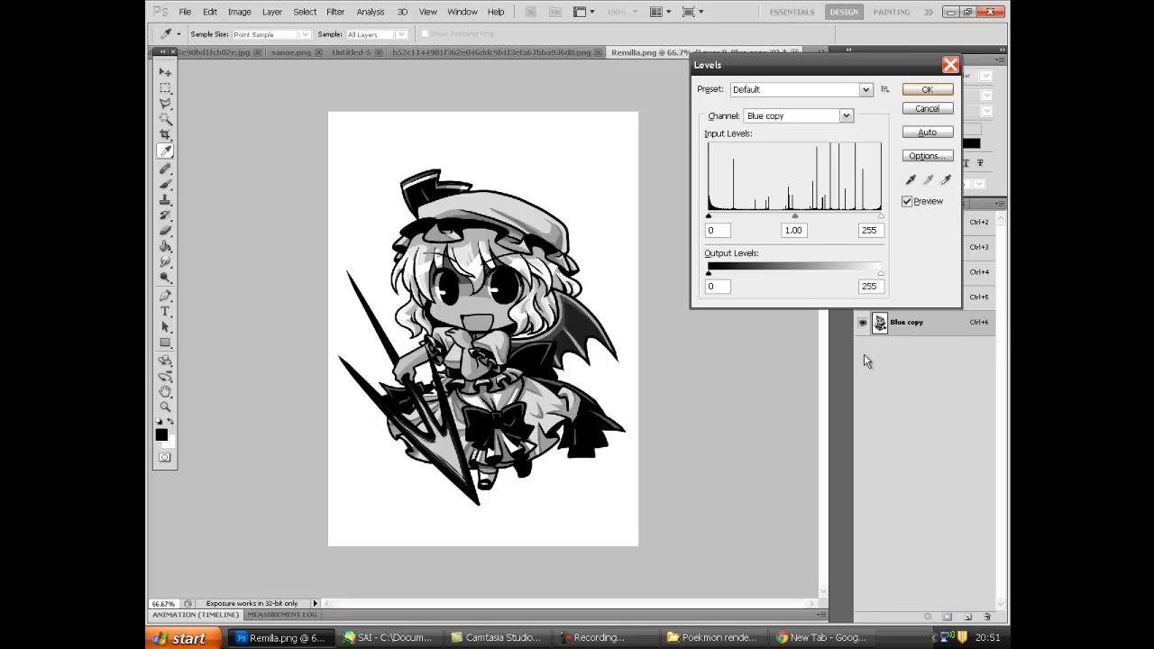
pyautogui.moveTo(709, 217); pyautogui.dragTo(883, 225)
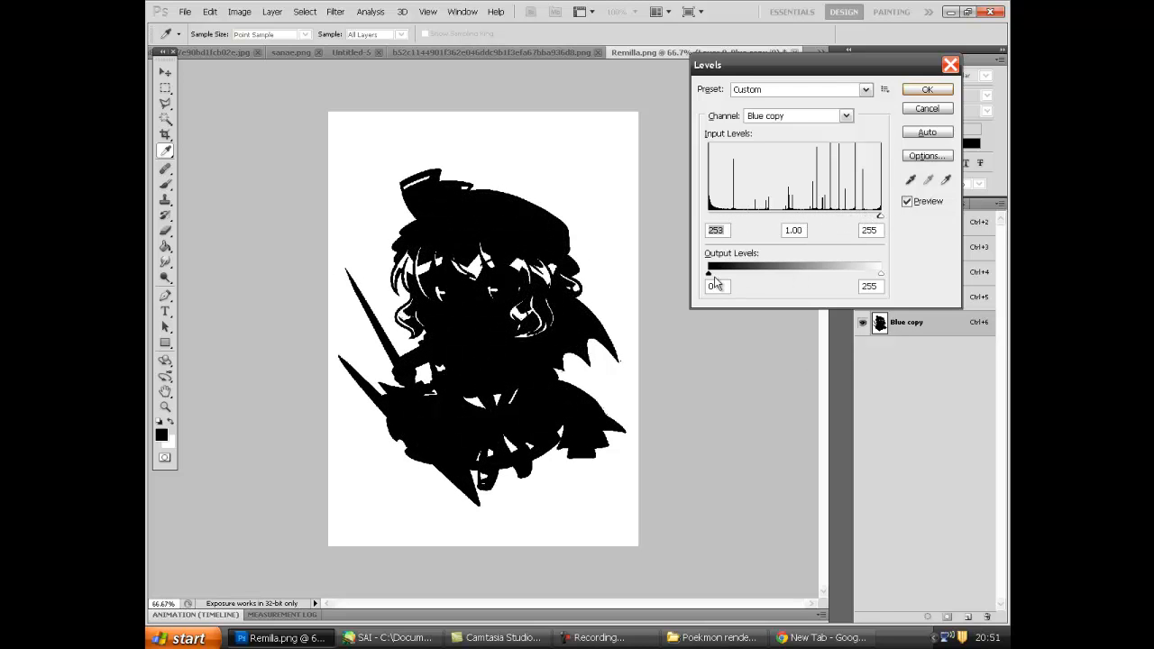
pyautogui.moveTo(712, 279)
pyautogui.mouseDown()
pyautogui.moveTo(756, 275)
pyautogui.moveTo(694, 273)
pyautogui.mouseUp()
pyautogui.moveTo(888, 282); pyautogui.dragTo(950, 275)
pyautogui.moveTo(881, 214); pyautogui.dragTo(709, 216)
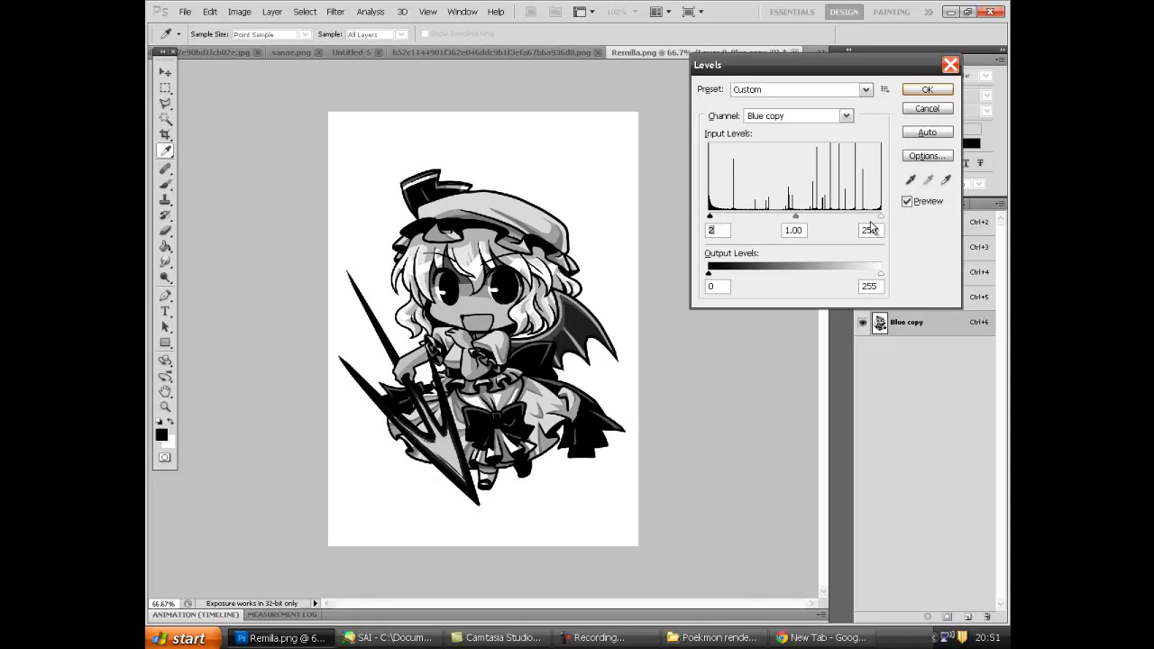
# Apply Levels to the Blue copy channel with black input 0, midtone 0.01 and white input 214
pyautogui.moveTo(880, 216); pyautogui.dragTo(933, 224)
pyautogui.moveTo(797, 222); pyautogui.dragTo(876, 217)
pyautogui.moveTo(710, 217); pyautogui.dragTo(739, 224)
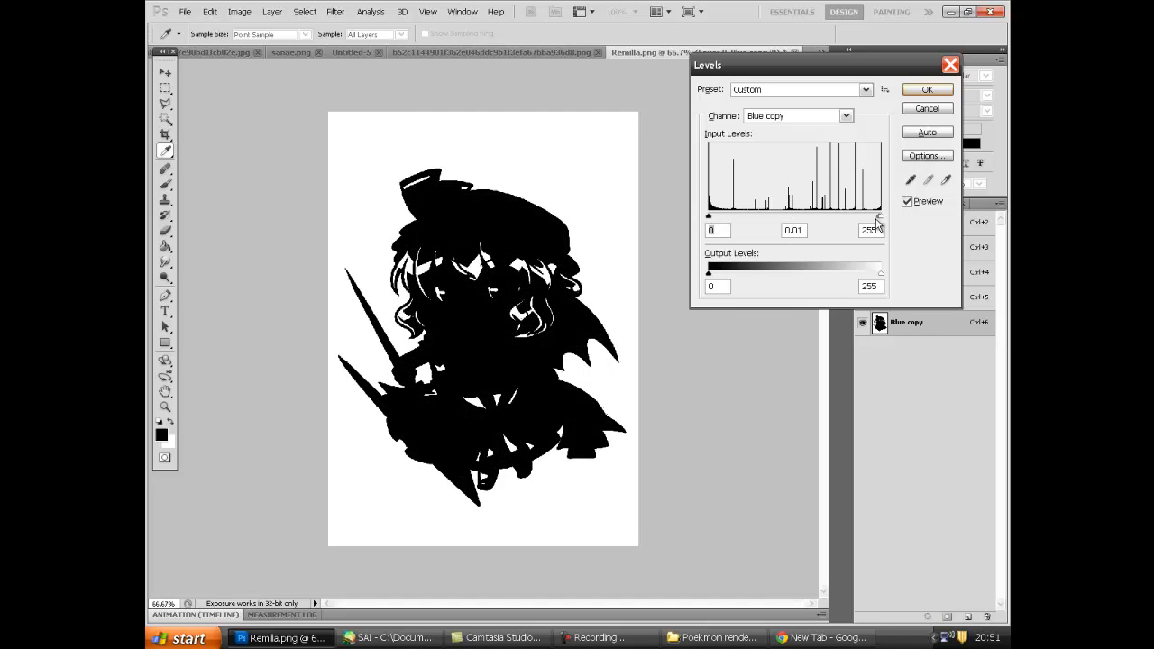
pyautogui.moveTo(881, 221); pyautogui.dragTo(848, 219)
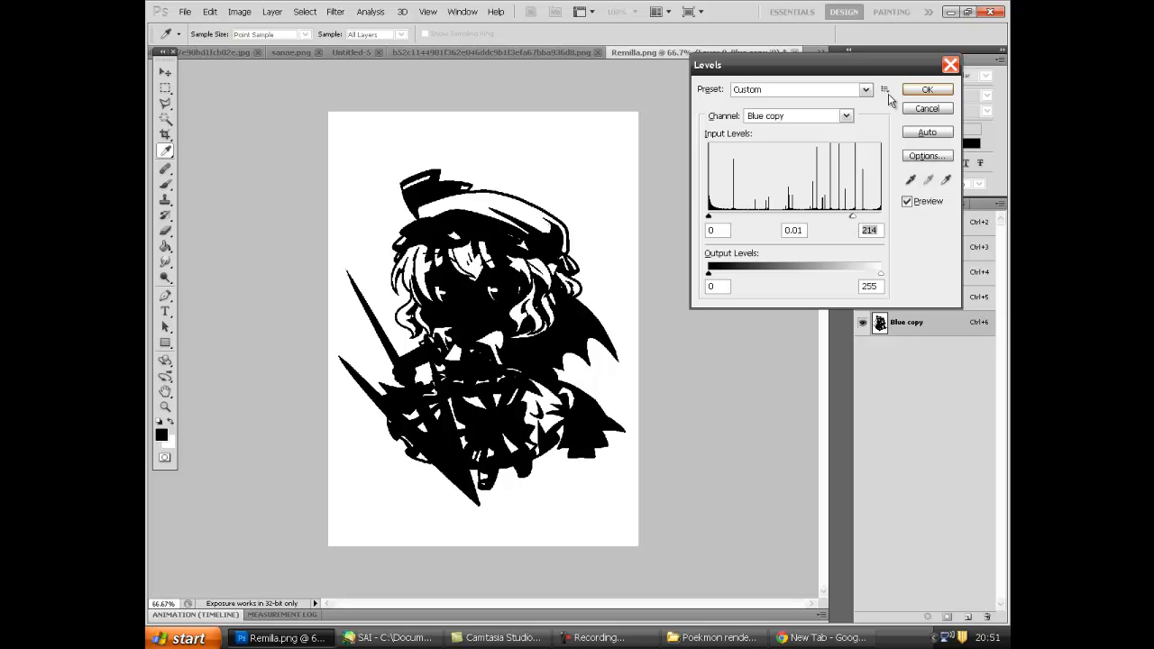
pyautogui.click(927, 90)
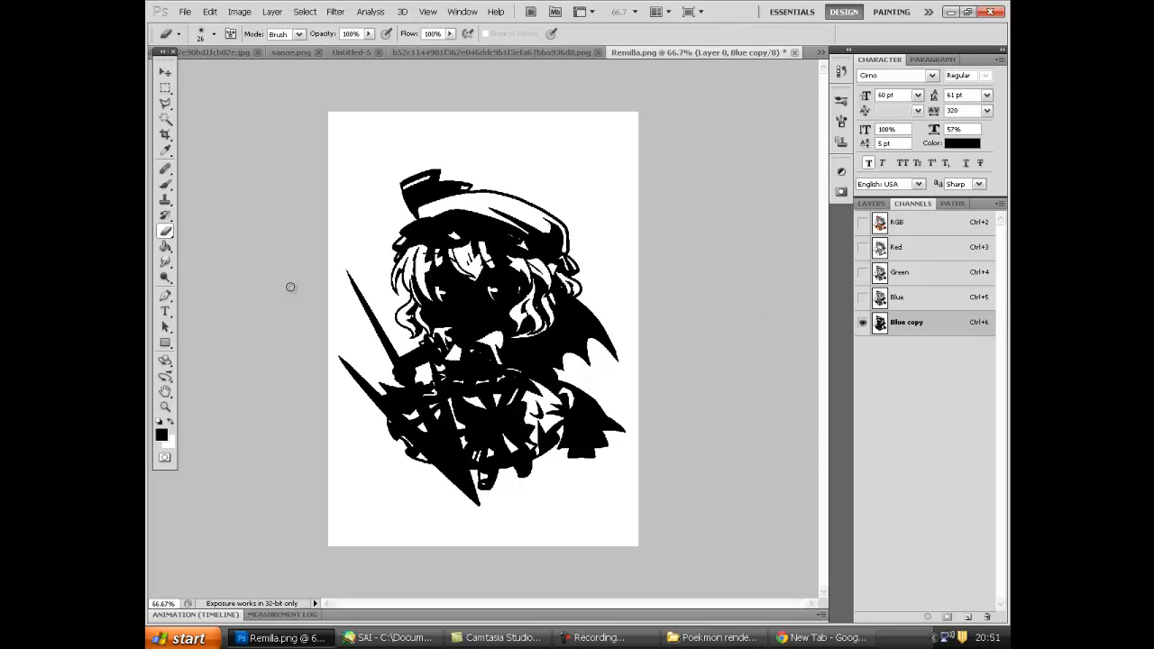
# Paint the face and fringe black in the Blue copy channel with a hard round brush of 31 px and 100% hardness
pyautogui.click(165, 278)
pyautogui.click(205, 285)
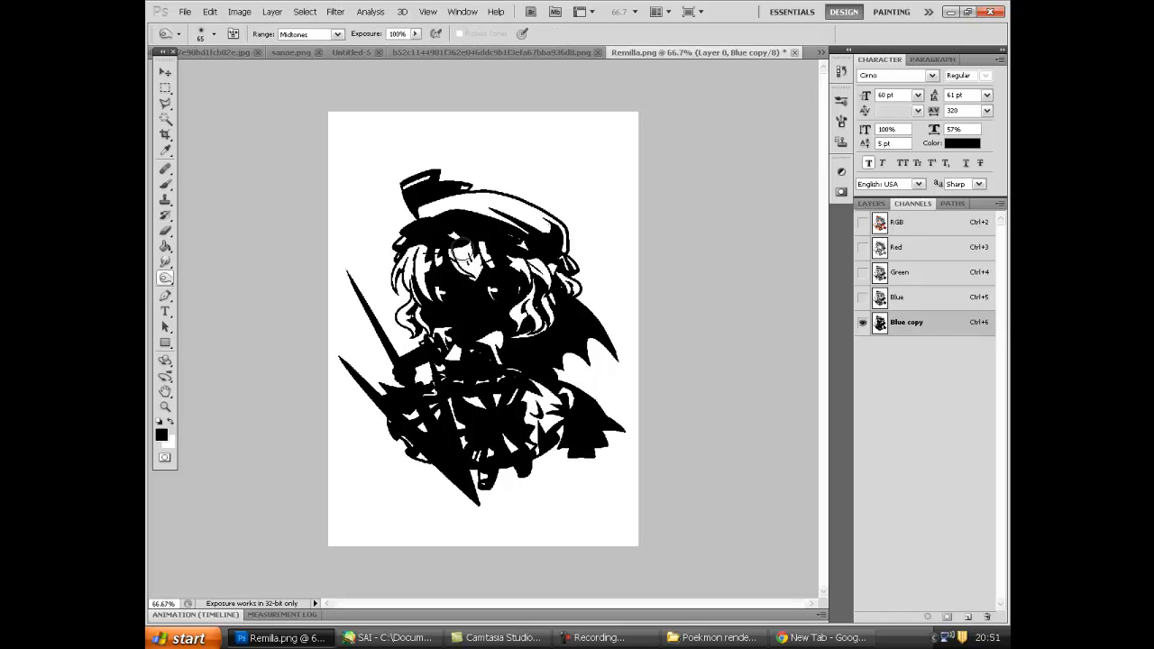
pyautogui.click(165, 185)
pyautogui.click(214, 34)
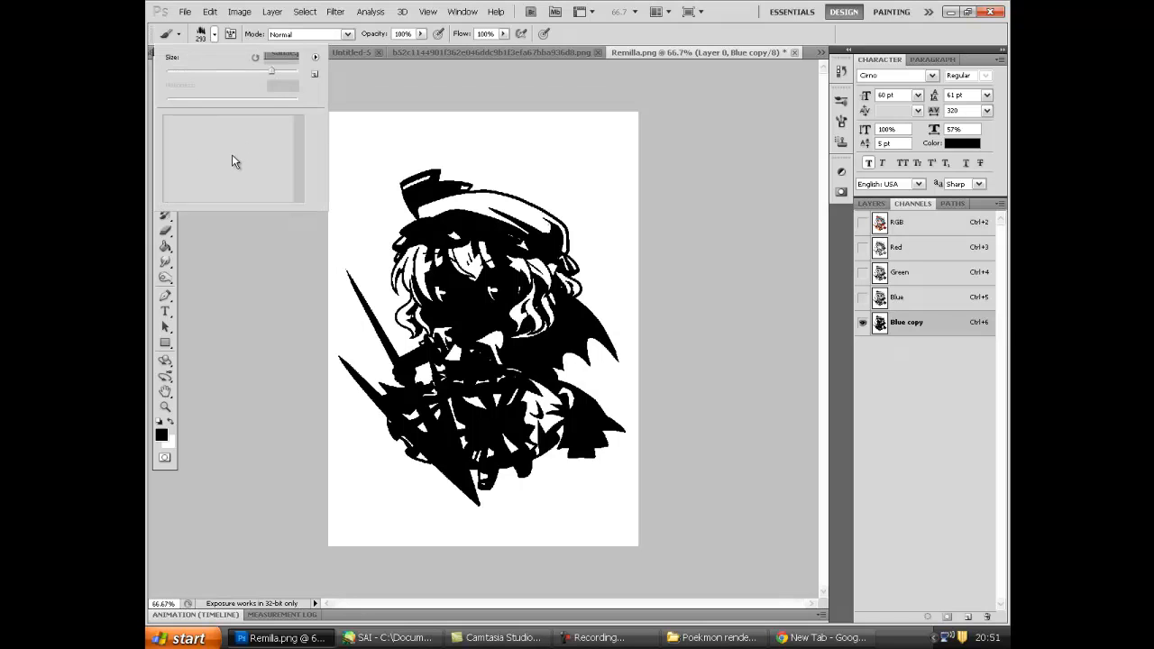
pyautogui.scroll(-3, 208, 151)
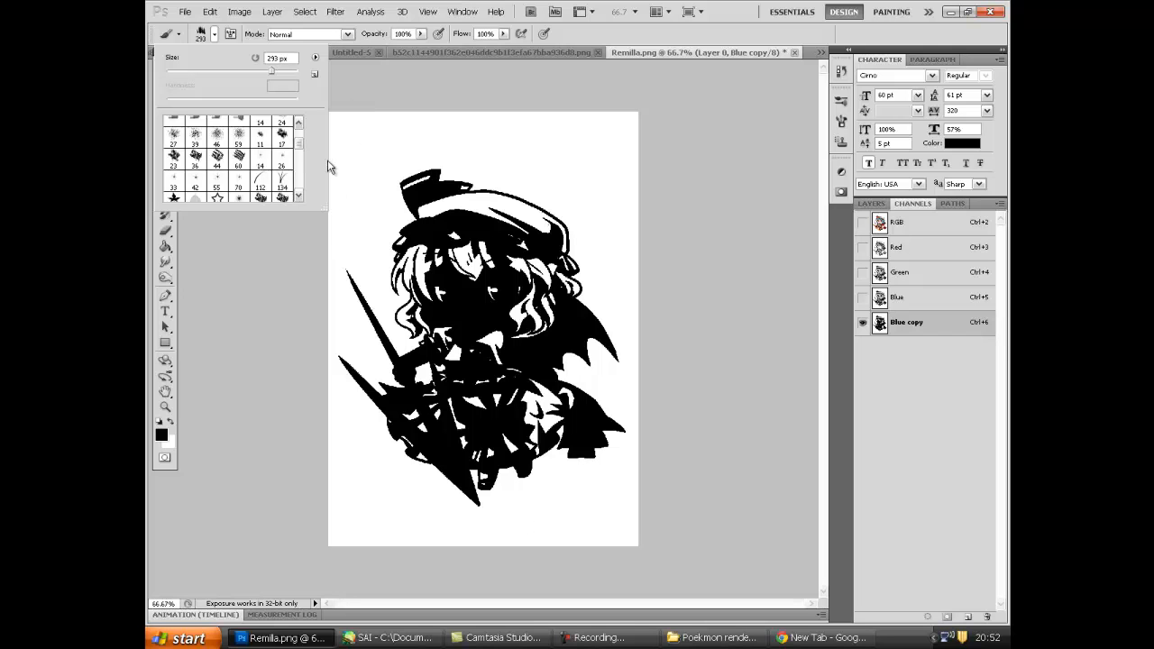
pyautogui.scroll(2, 264, 145)
pyautogui.click(239, 126)
pyautogui.moveTo(222, 72); pyautogui.dragTo(186, 72)
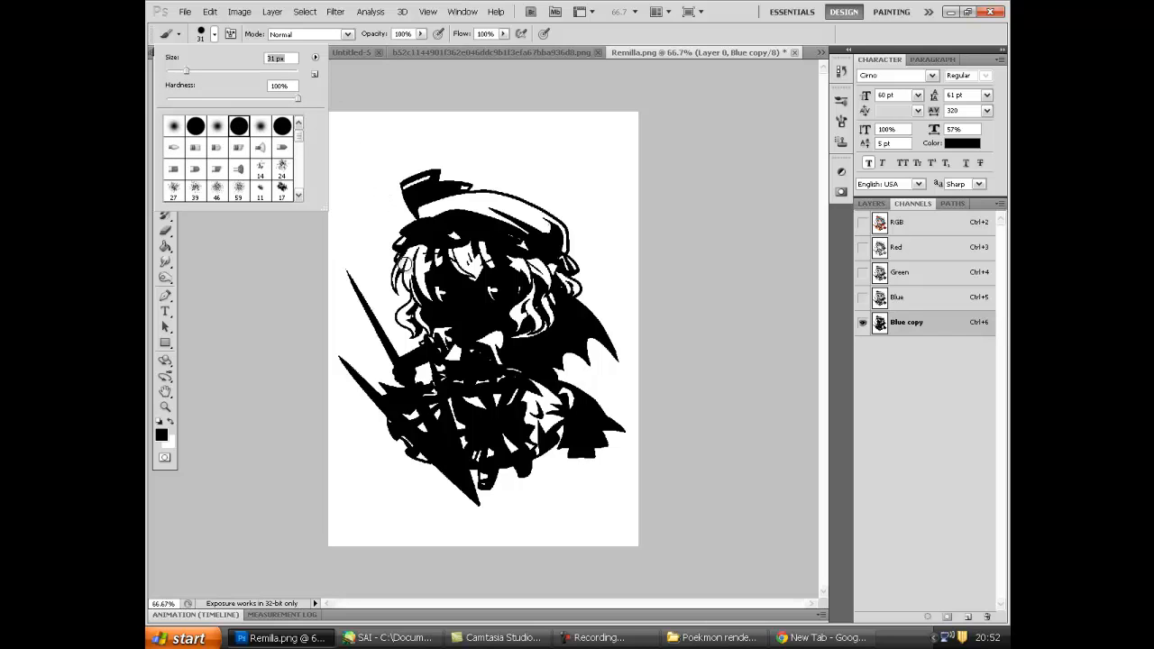
pyautogui.click(490, 250)
pyautogui.moveTo(488, 287)
pyautogui.mouseDown()
pyautogui.moveTo(482, 257)
pyautogui.moveTo(464, 266)
pyautogui.moveTo(455, 236)
pyautogui.moveTo(452, 251)
pyautogui.mouseUp()
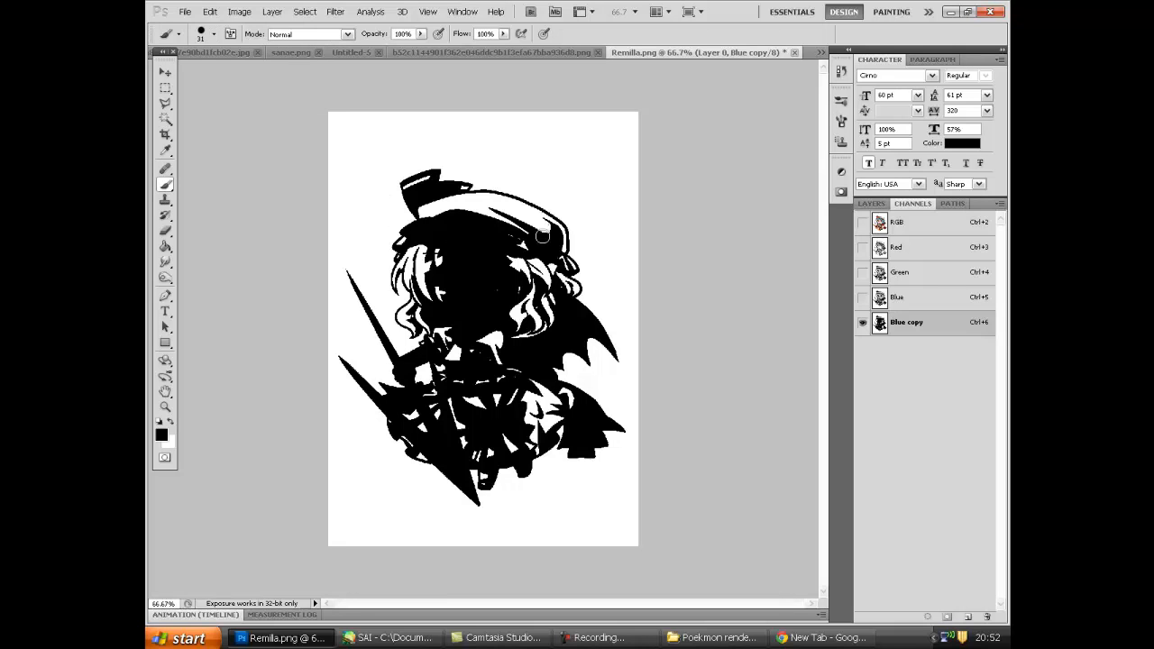
# Fill the white areas of the hat and the adjacent hair with black using the Paint Bucket
pyautogui.click(165, 246)
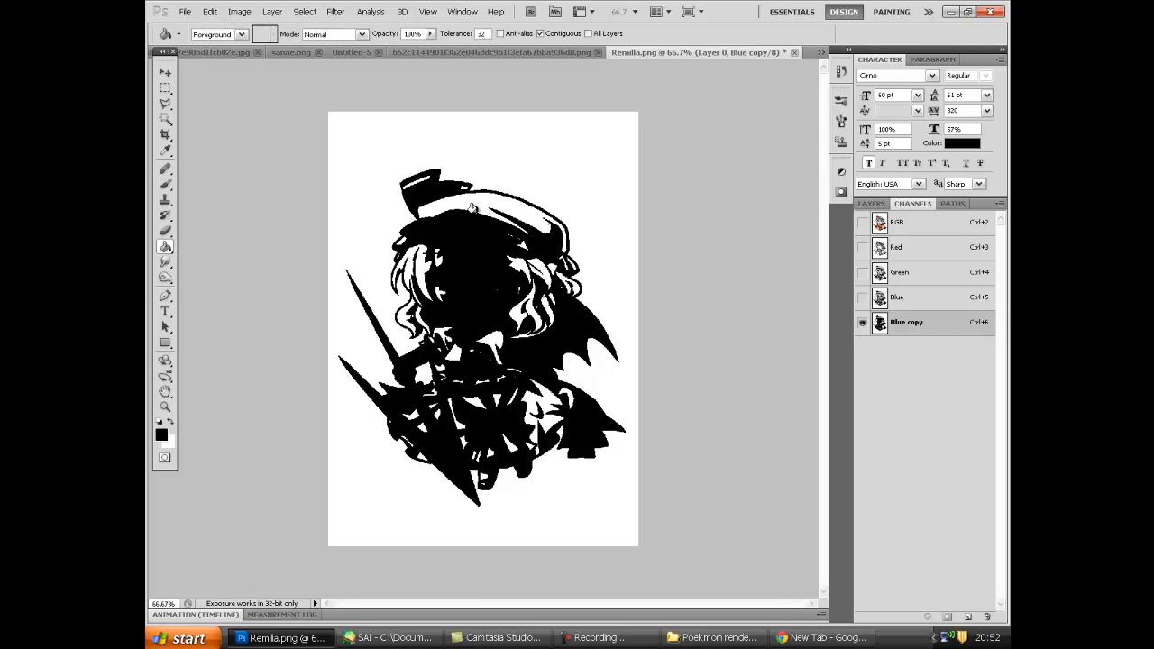
pyautogui.click(478, 201)
pyautogui.click(530, 261)
pyautogui.click(514, 263)
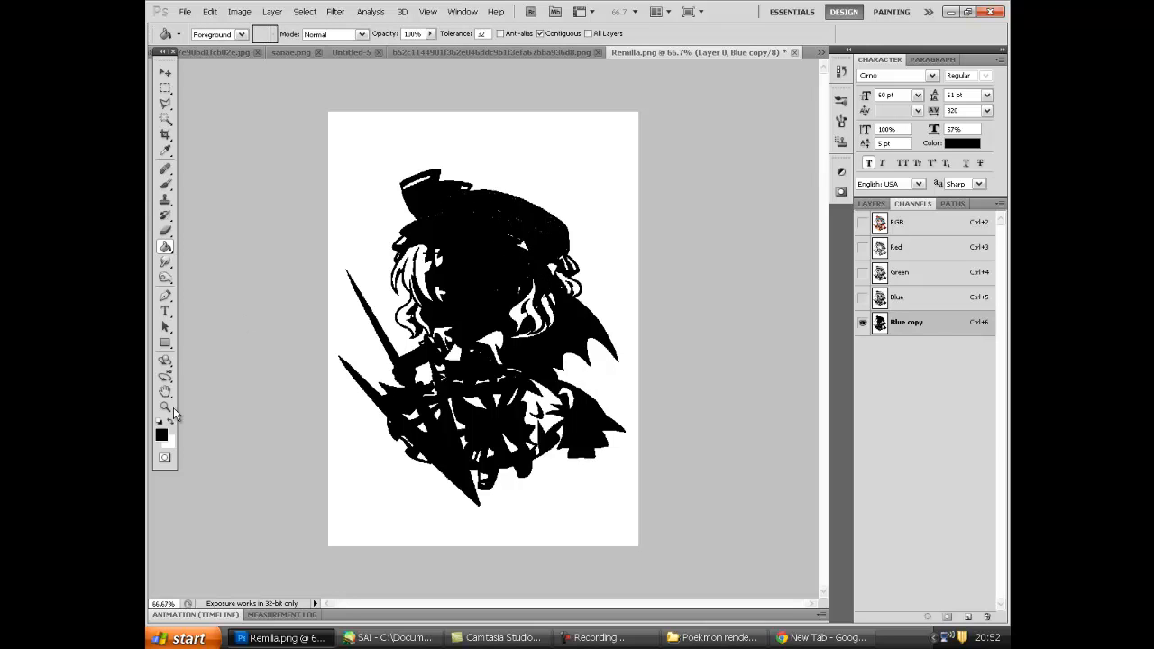
# Paint over the white hair gaps beside the face with the black brush at 100% zoom
pyautogui.click(167, 408)
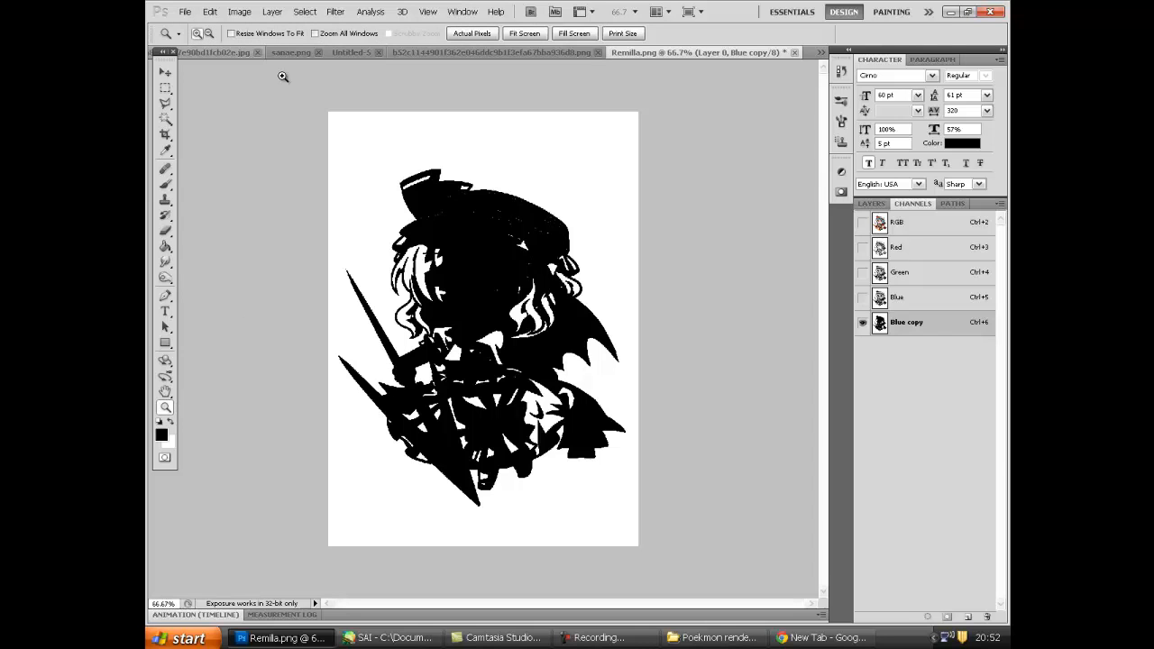
pyautogui.click(490, 177)
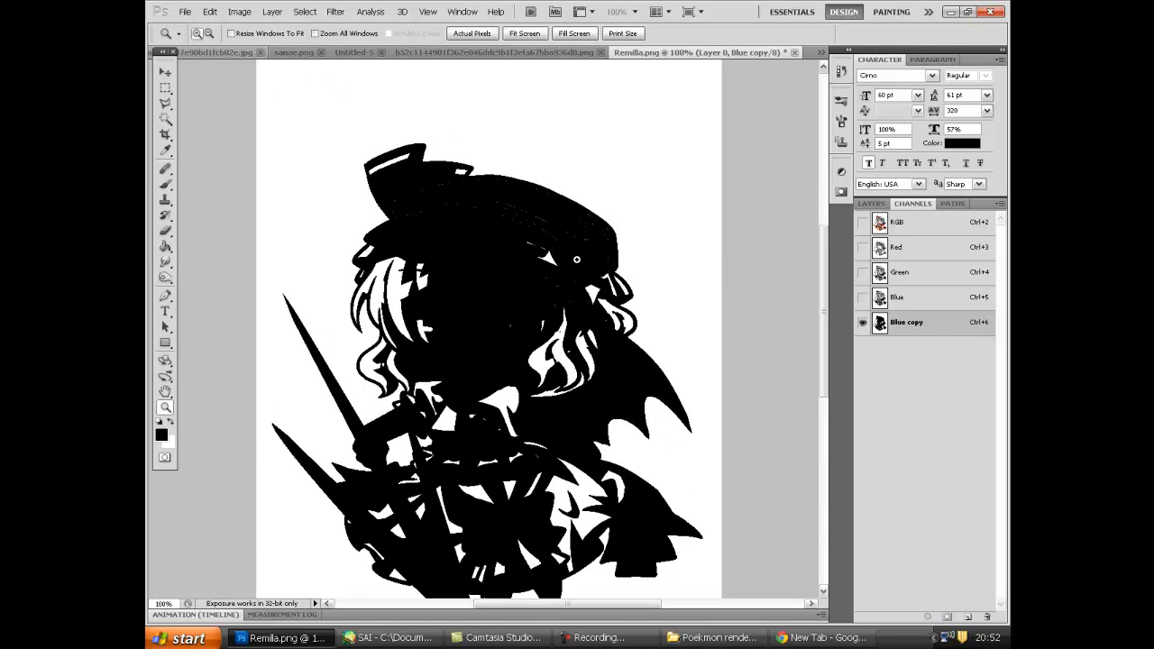
pyautogui.scroll(-2, 510, 274)
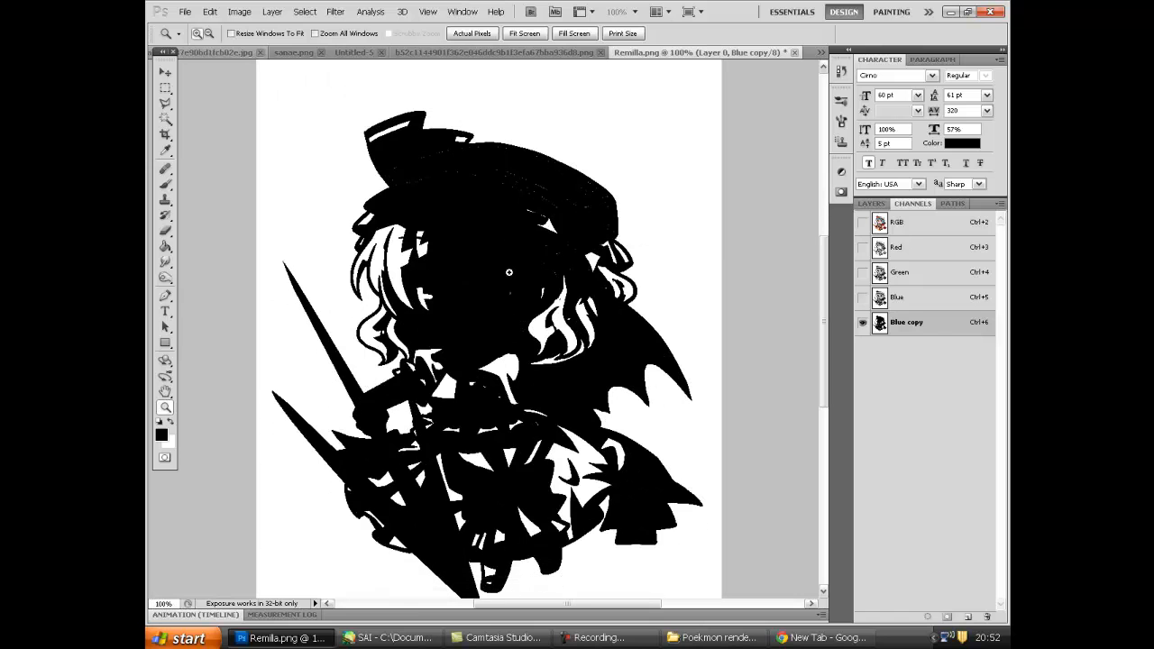
pyautogui.click(165, 184)
pyautogui.moveTo(440, 293)
pyautogui.mouseDown()
pyautogui.moveTo(429, 259)
pyautogui.moveTo(417, 236)
pyautogui.moveTo(409, 267)
pyautogui.moveTo(396, 237)
pyautogui.moveTo(420, 296)
pyautogui.mouseUp()
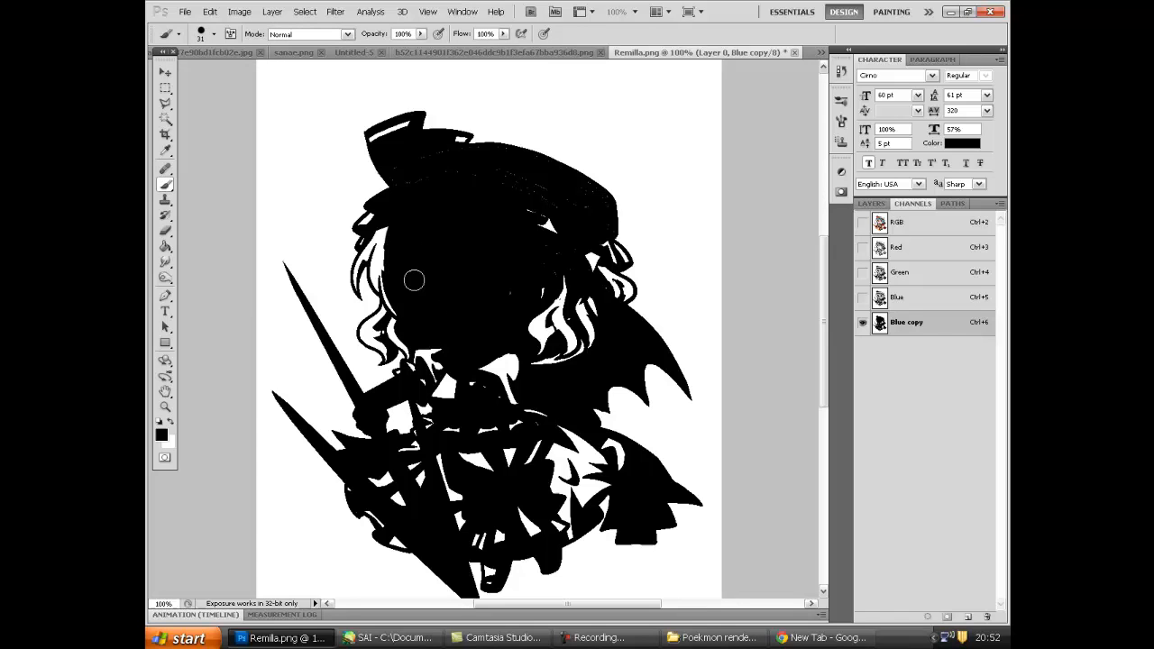
pyautogui.moveTo(504, 310)
pyautogui.mouseDown()
pyautogui.moveTo(540, 265)
pyautogui.moveTo(540, 201)
pyautogui.moveTo(489, 201)
pyautogui.moveTo(524, 254)
pyautogui.moveTo(554, 352)
pyautogui.moveTo(559, 309)
pyautogui.moveTo(562, 368)
pyautogui.moveTo(586, 288)
pyautogui.moveTo(587, 343)
pyautogui.moveTo(574, 278)
pyautogui.moveTo(589, 263)
pyautogui.moveTo(548, 343)
pyautogui.moveTo(500, 383)
pyautogui.moveTo(562, 361)
pyautogui.mouseUp()
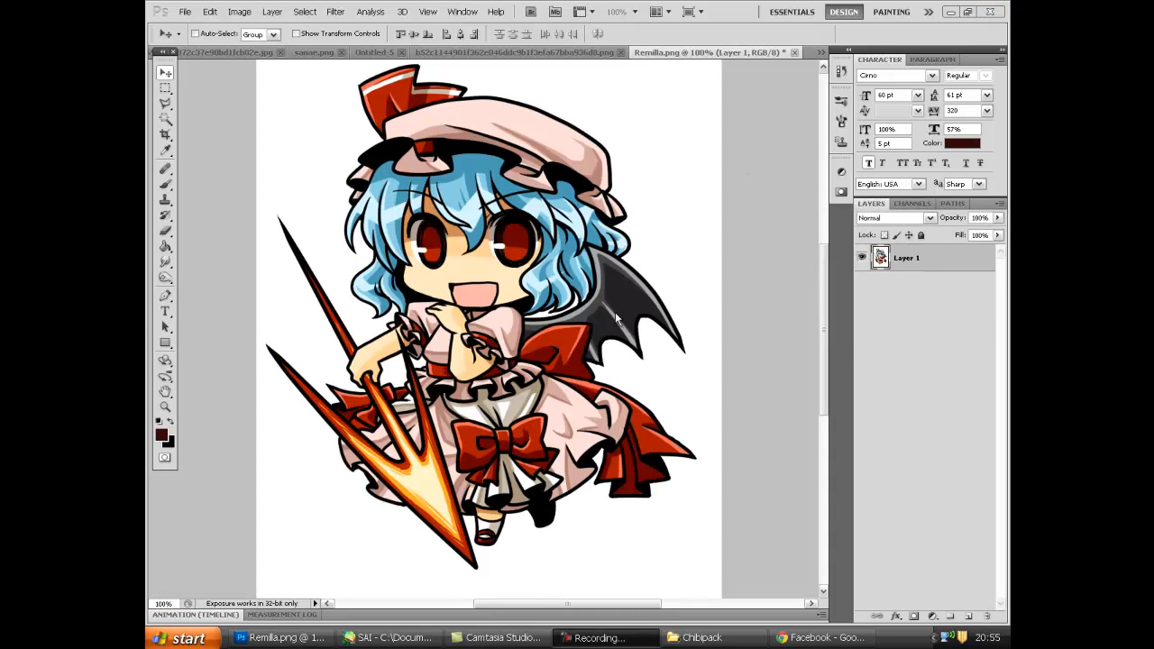
# Select the white background around the character on Layer 1, delete it and deselect
pyautogui.click(712, 74)
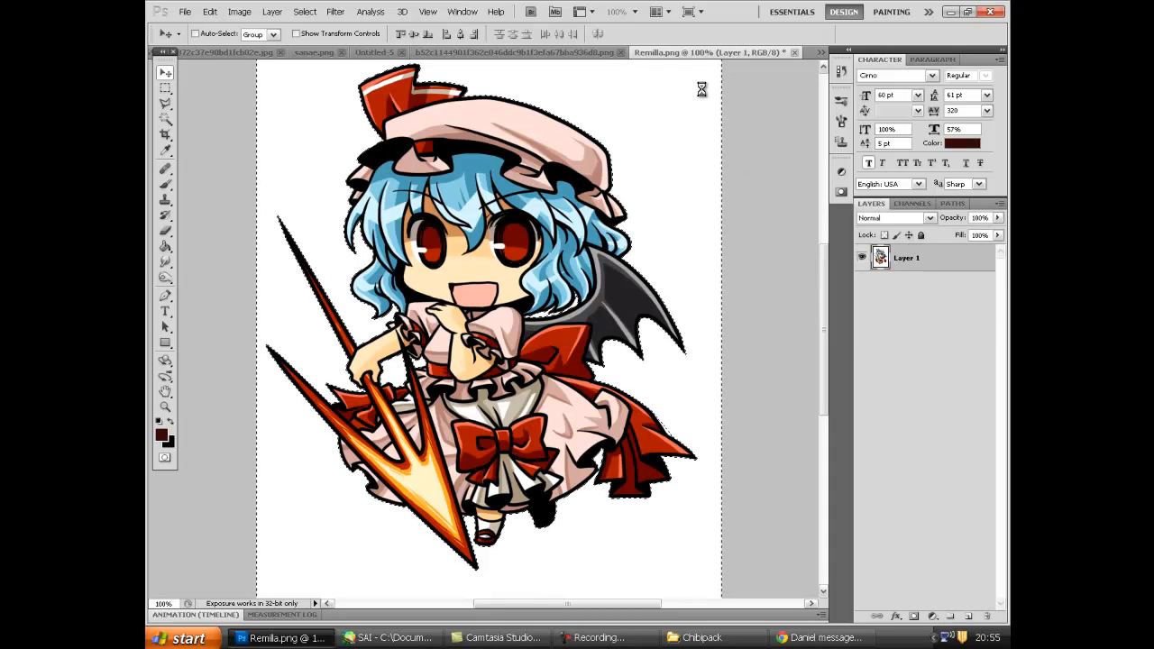
pyautogui.press('Delete')
pyautogui.hotkey('ctrl', 'd')
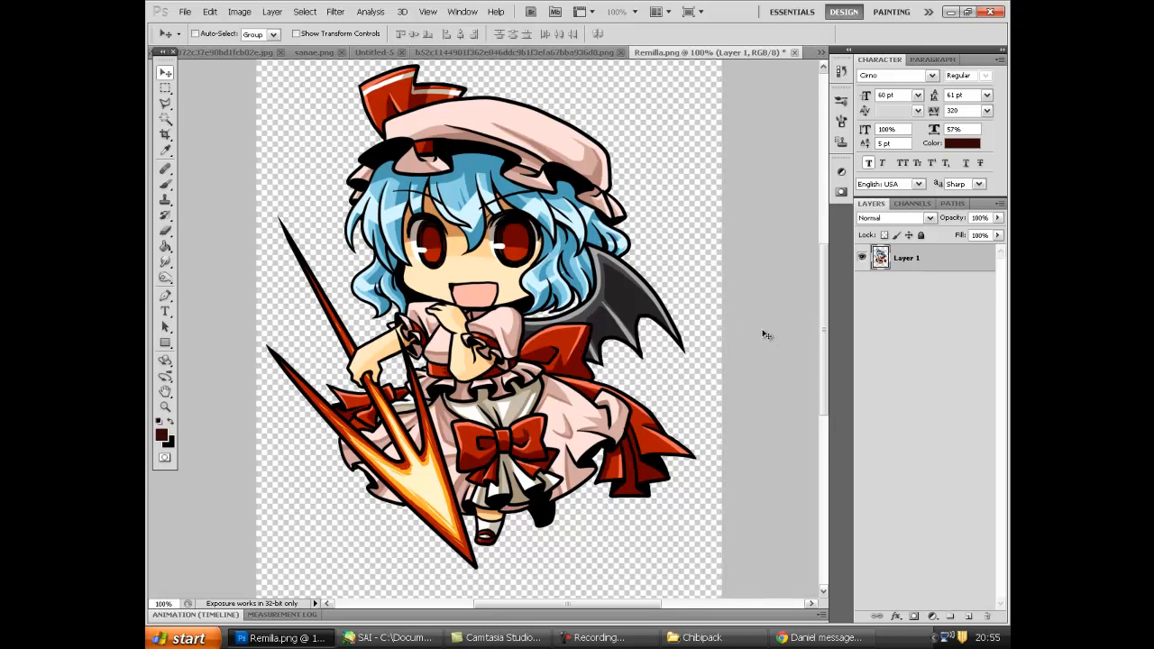
# Add a new layer beneath Layer 1 and fill it with white
pyautogui.scroll(-1, 763, 335)
pyautogui.scroll(-2, 762, 334)
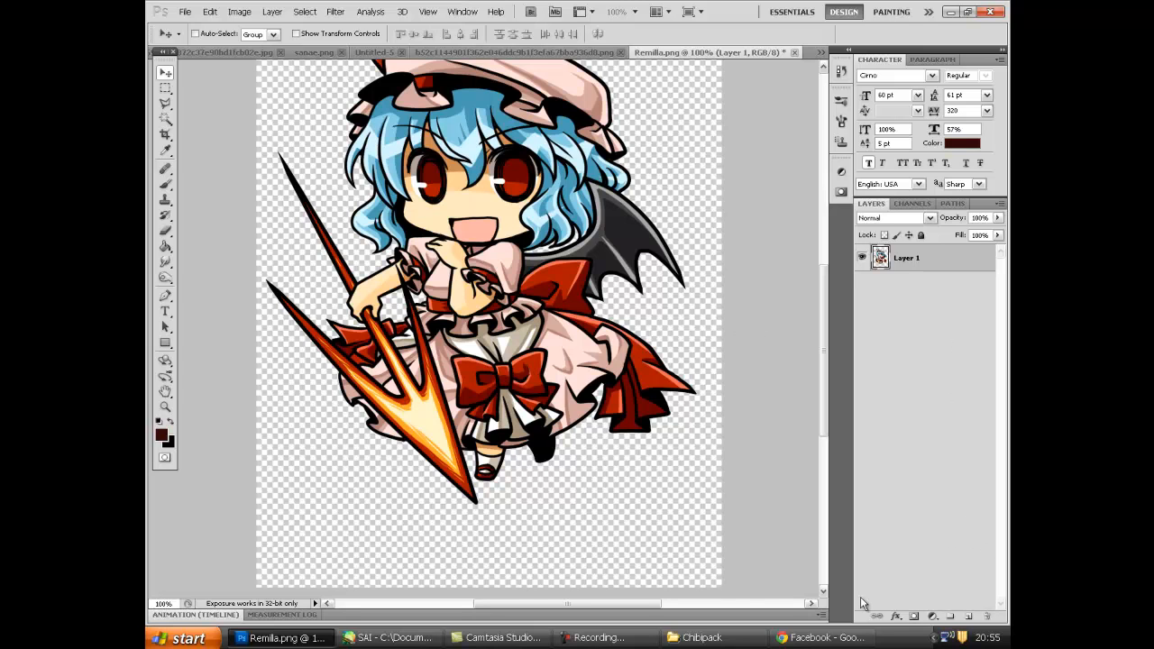
pyautogui.click(967, 615)
pyautogui.moveTo(897, 277); pyautogui.dragTo(895, 318)
pyautogui.click(165, 246)
pyautogui.click(159, 420)
pyautogui.click(173, 420)
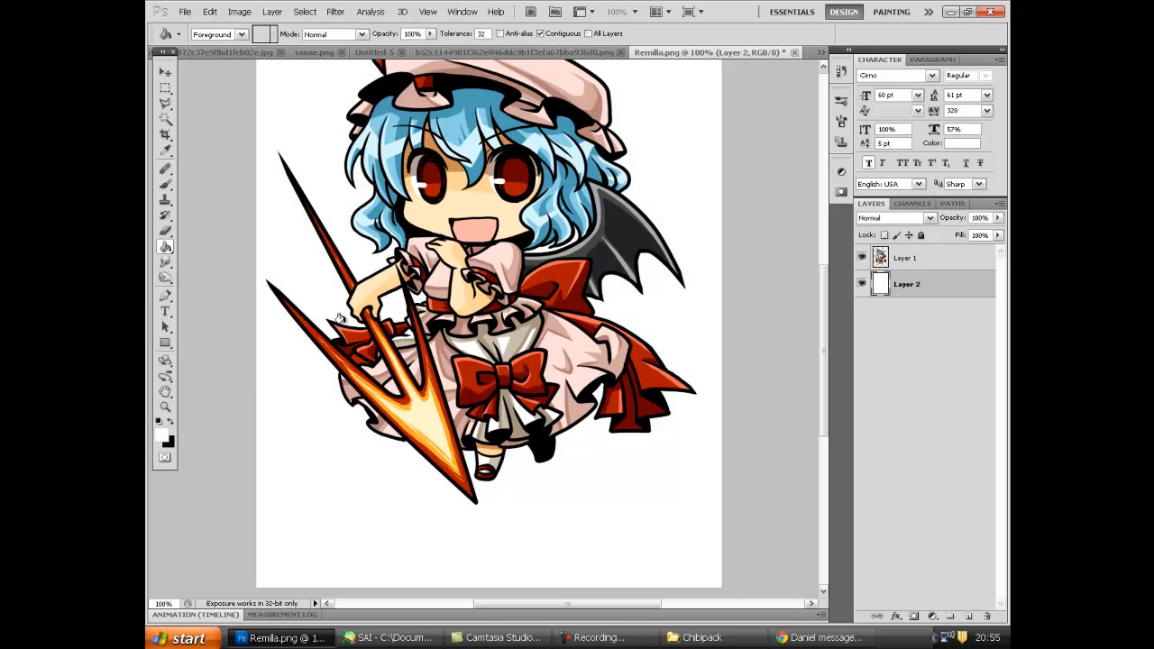
# Hide the white Layer 2 and try to fill it with black
pyautogui.click(861, 284)
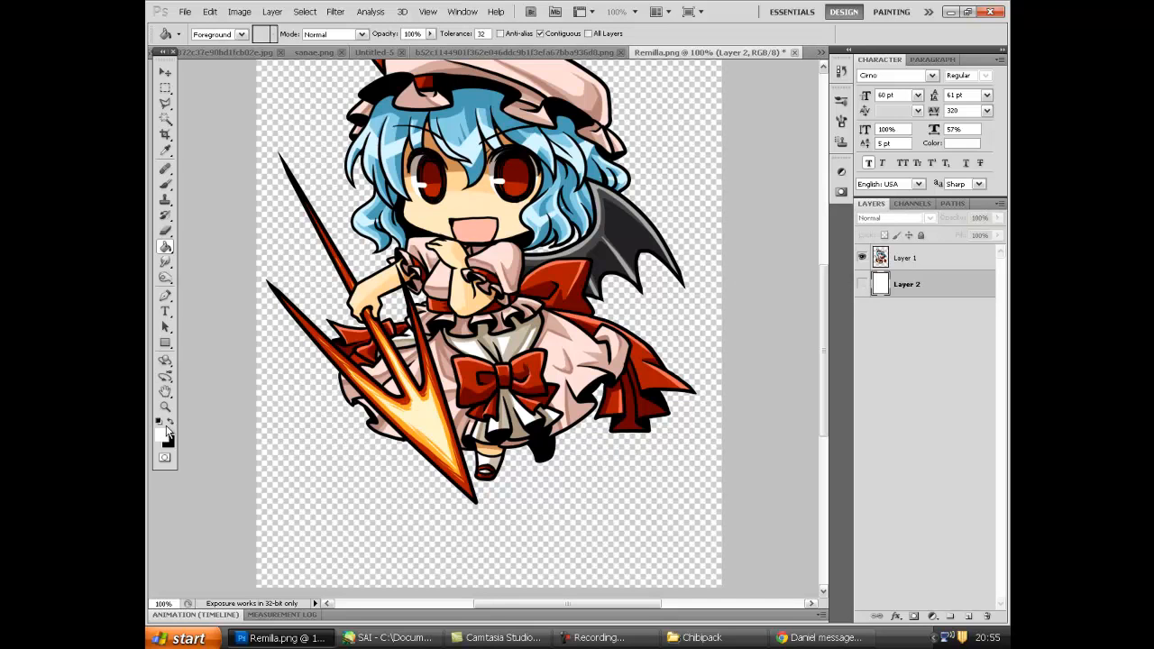
pyautogui.click(170, 421)
pyautogui.click(365, 318)
pyautogui.click(556, 246)
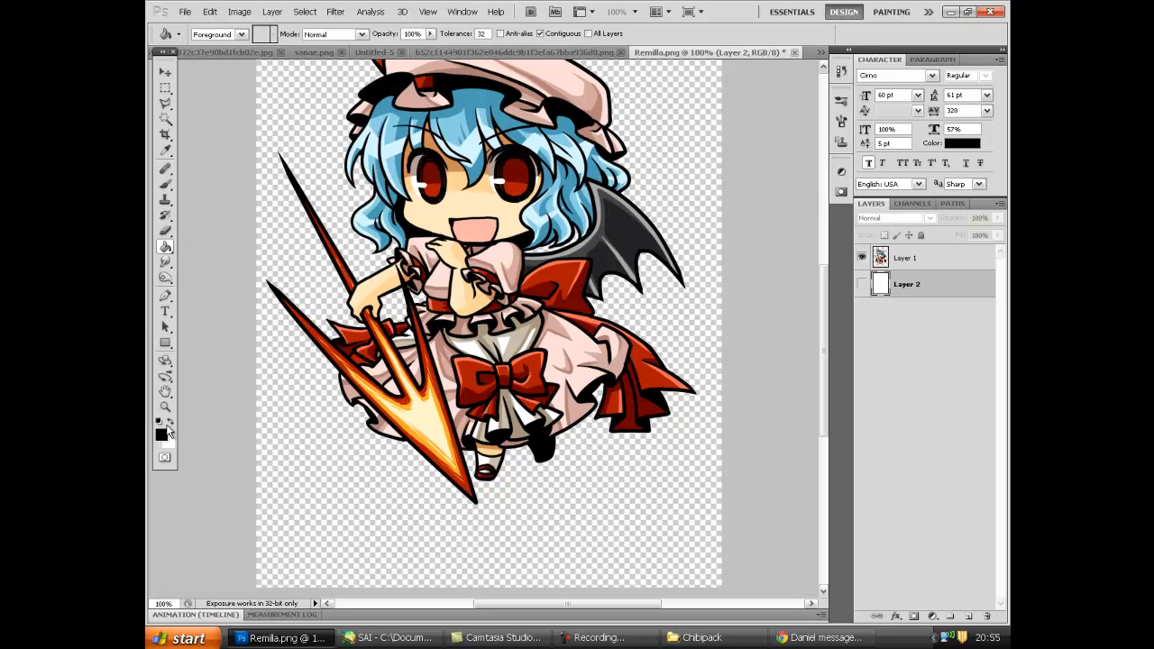
# Set the foreground colour to dark red #4c1414 and fill a new layer between Layer 1 and Layer 2 with it
pyautogui.click(162, 435)
pyautogui.click(532, 282)
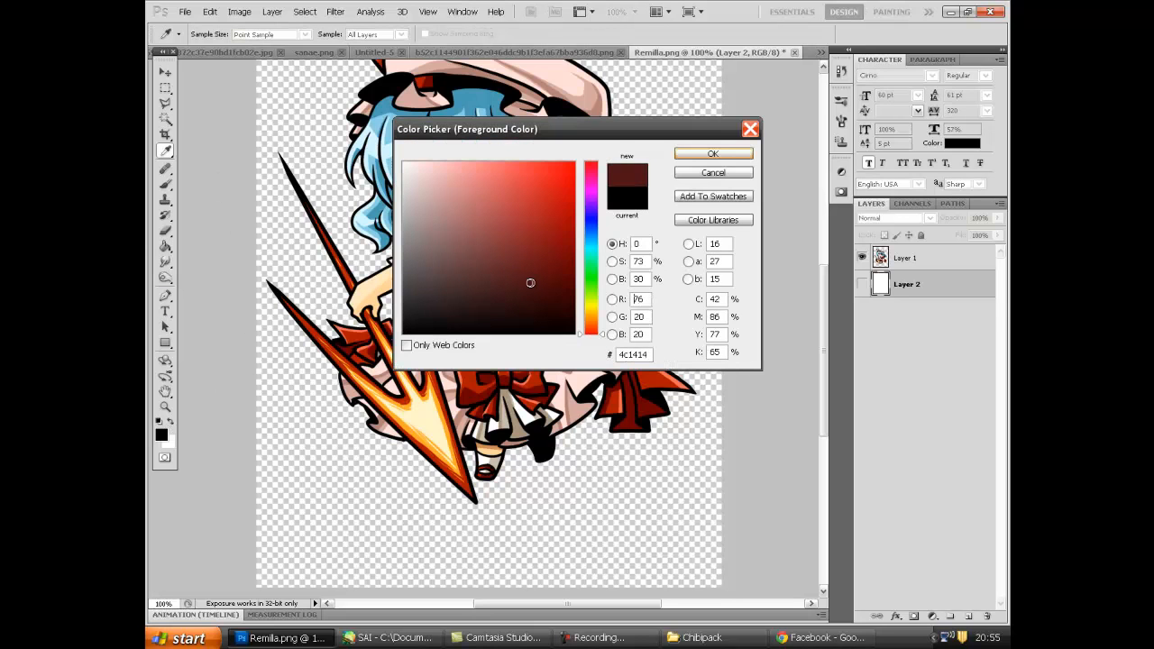
pyautogui.click(710, 154)
pyautogui.click(635, 194)
pyautogui.click(573, 245)
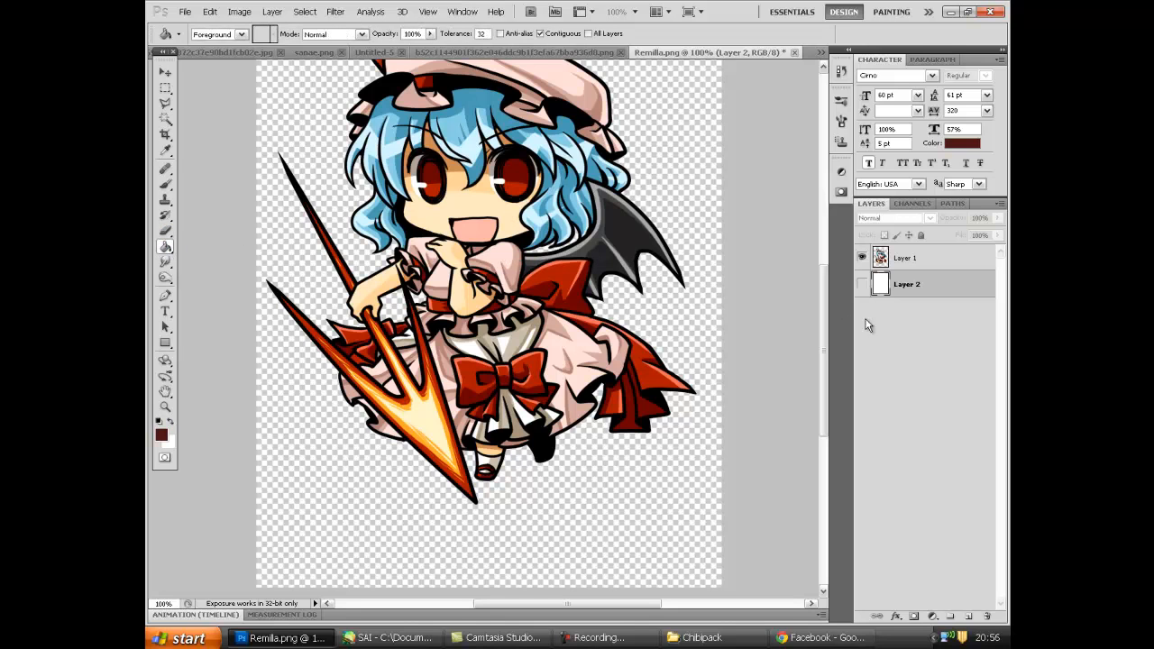
pyautogui.click(967, 617)
pyautogui.click(701, 391)
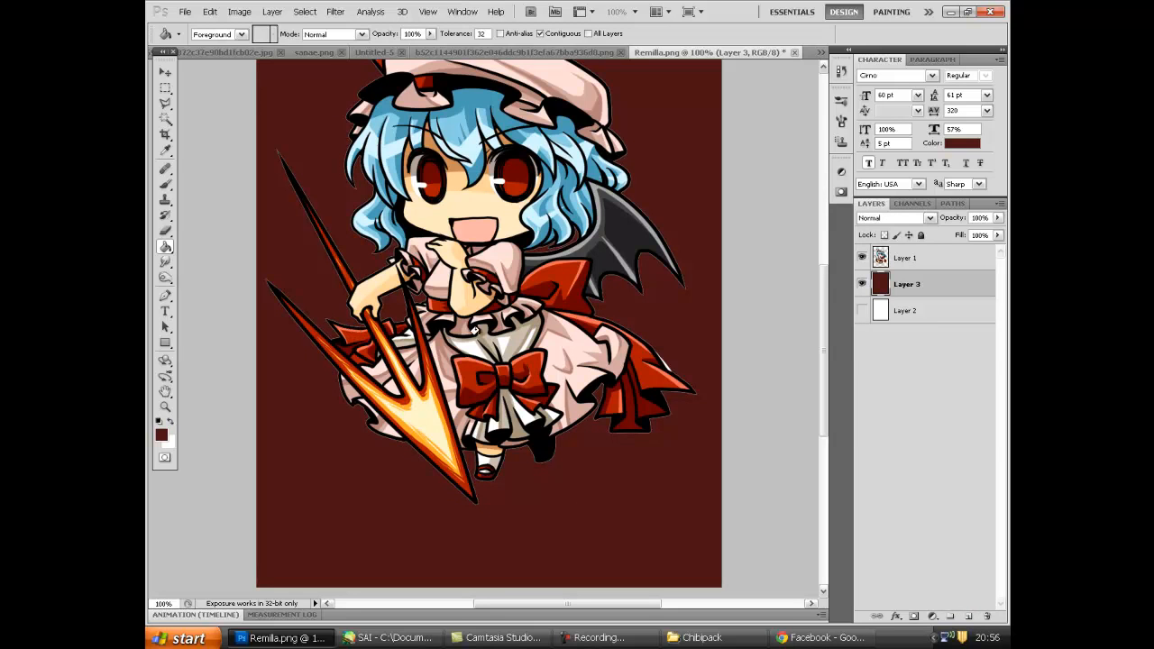
# Select the transparent area of Layer 1 with a non-contiguous Magic Wand and invert the selection to the character
pyautogui.scroll(1, 681, 217)
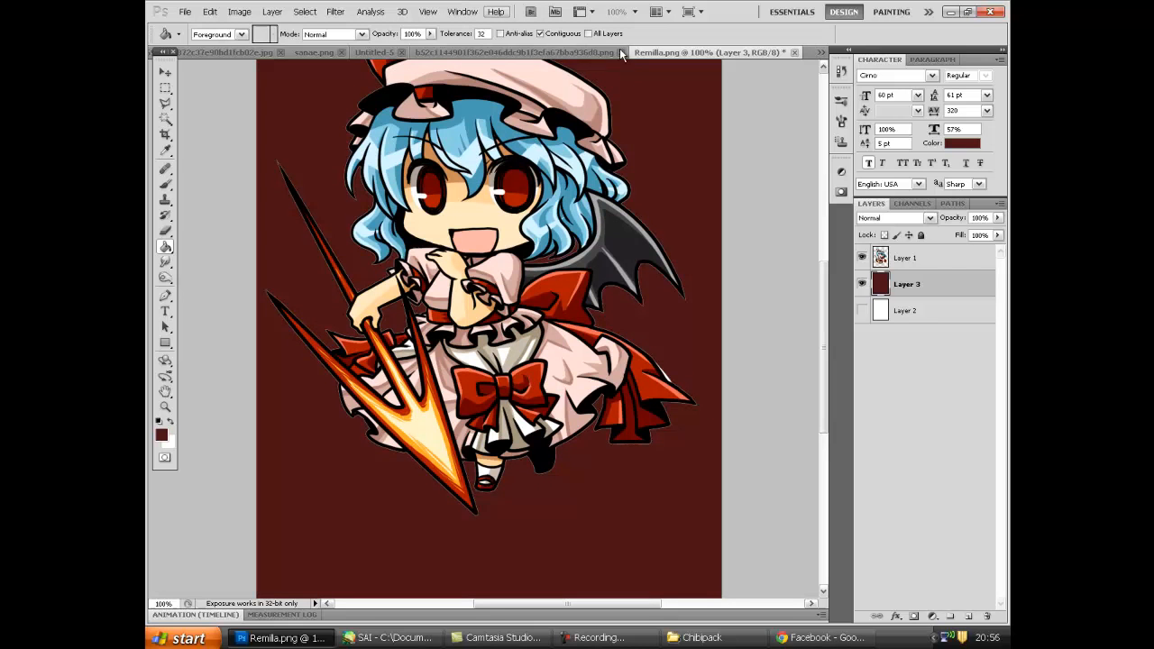
pyautogui.click(903, 258)
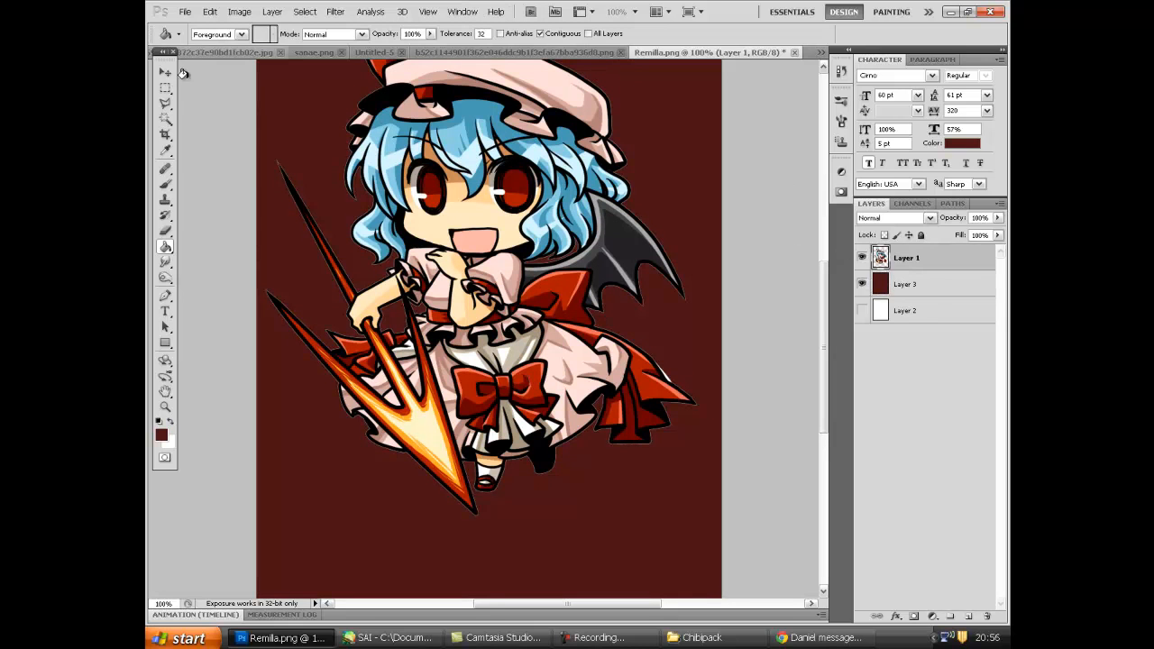
pyautogui.click(165, 118)
pyautogui.click(367, 33)
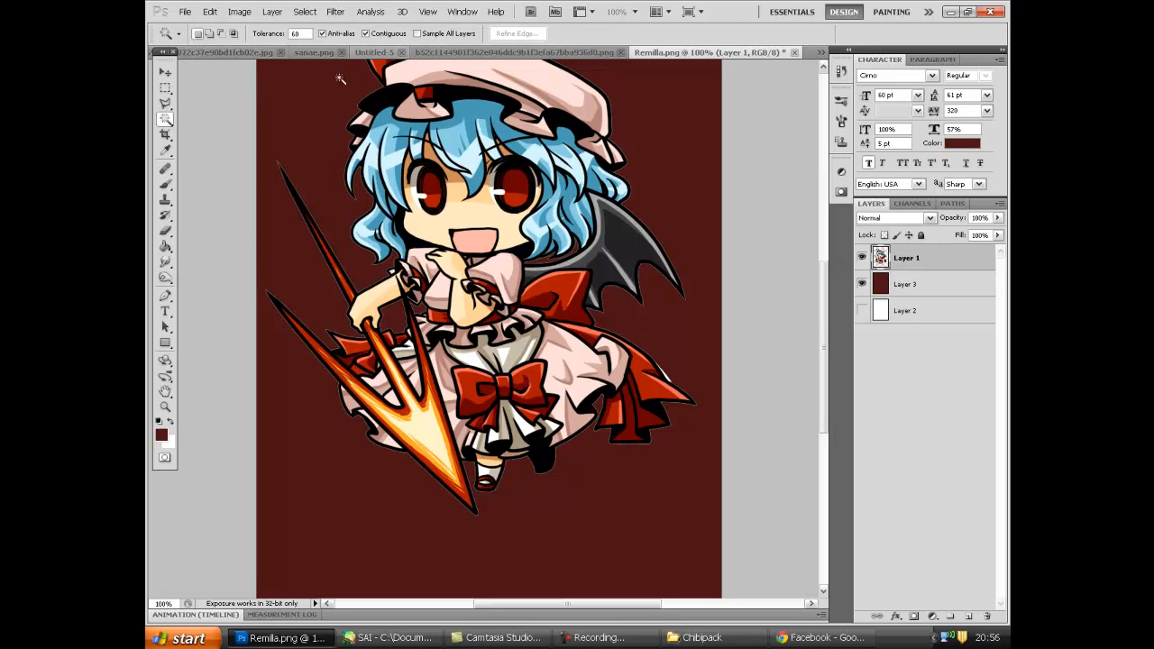
pyautogui.click(321, 106)
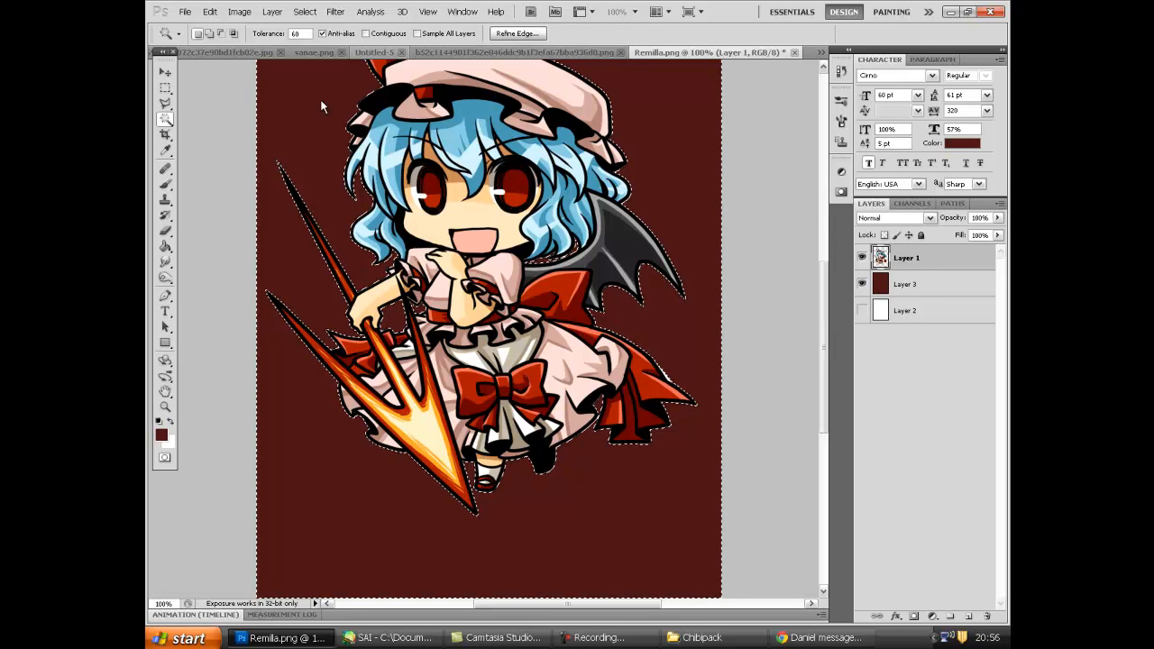
pyautogui.hotkey('ctrl', 'shift', 'i')
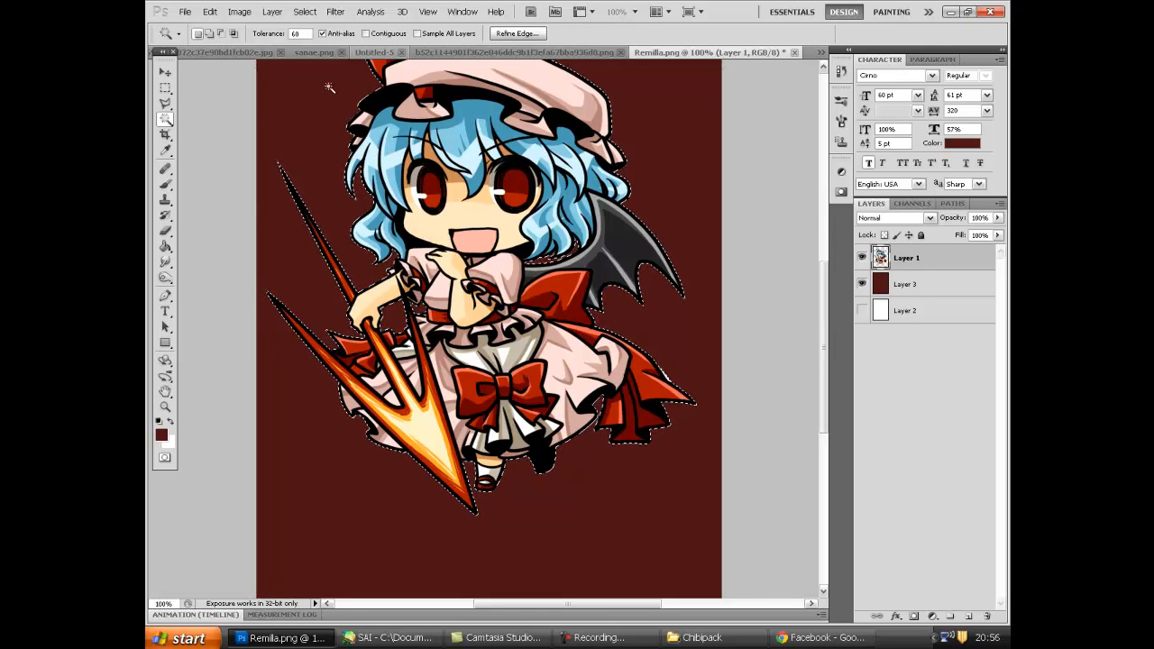
# Contract the character selection by 1 pixel, invert it to delete the light fringe around the character, and deselect
pyautogui.click(304, 11)
pyautogui.moveTo(360, 186)
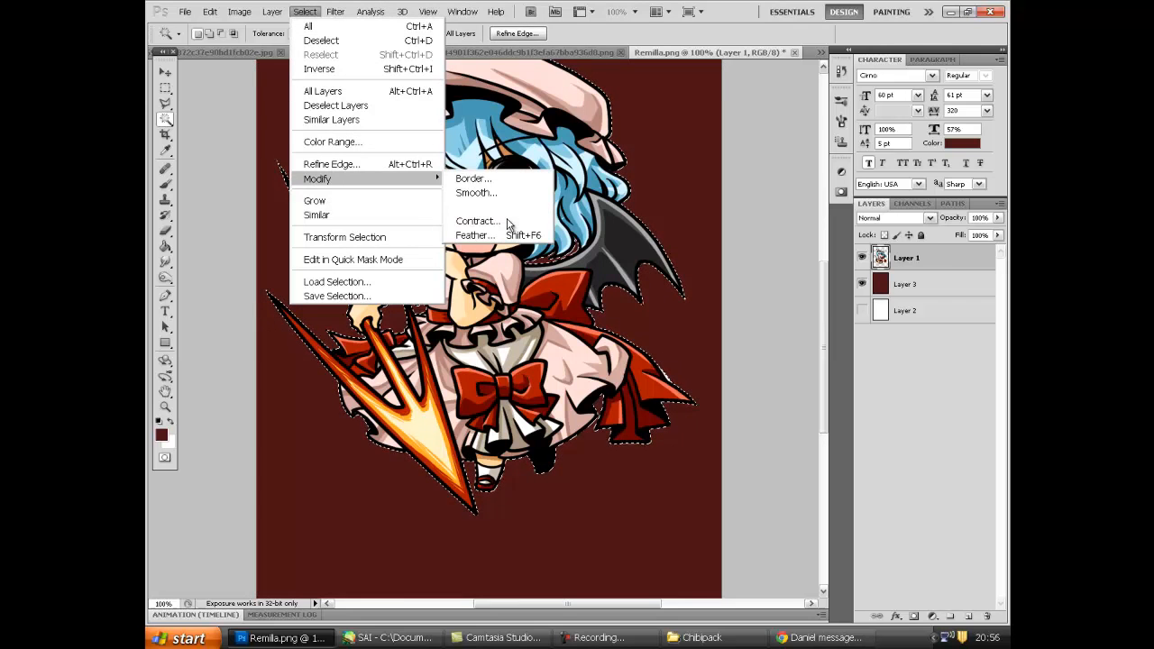
pyautogui.click(477, 221)
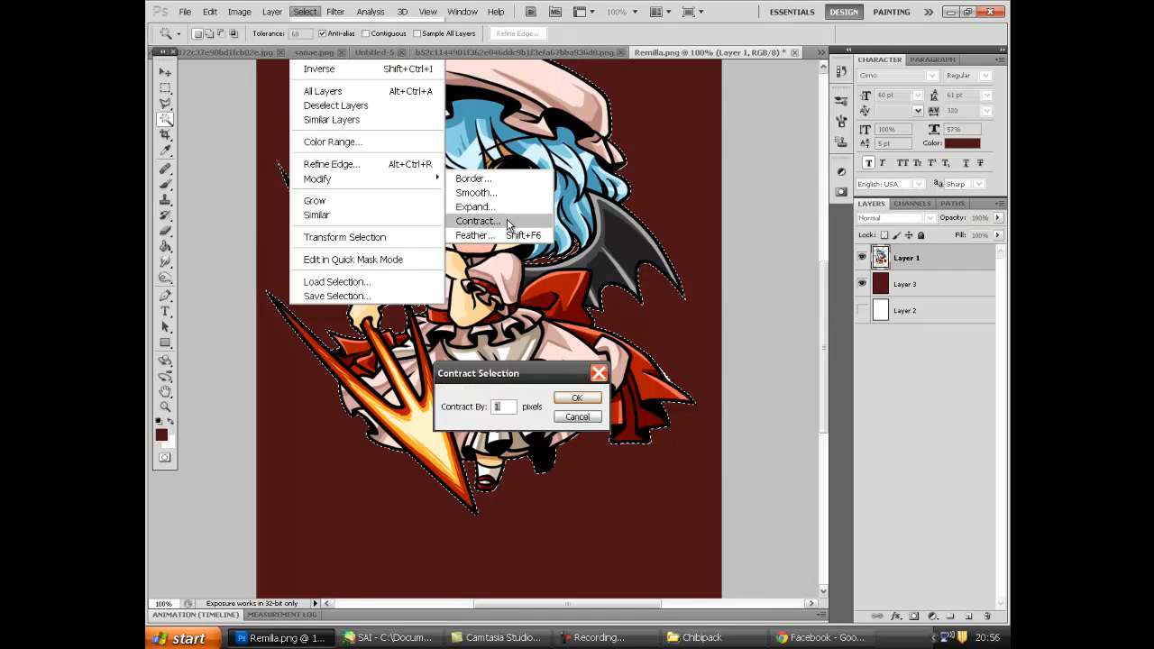
pyautogui.click(577, 400)
pyautogui.hotkey('ctrl', 'shift', 'i')
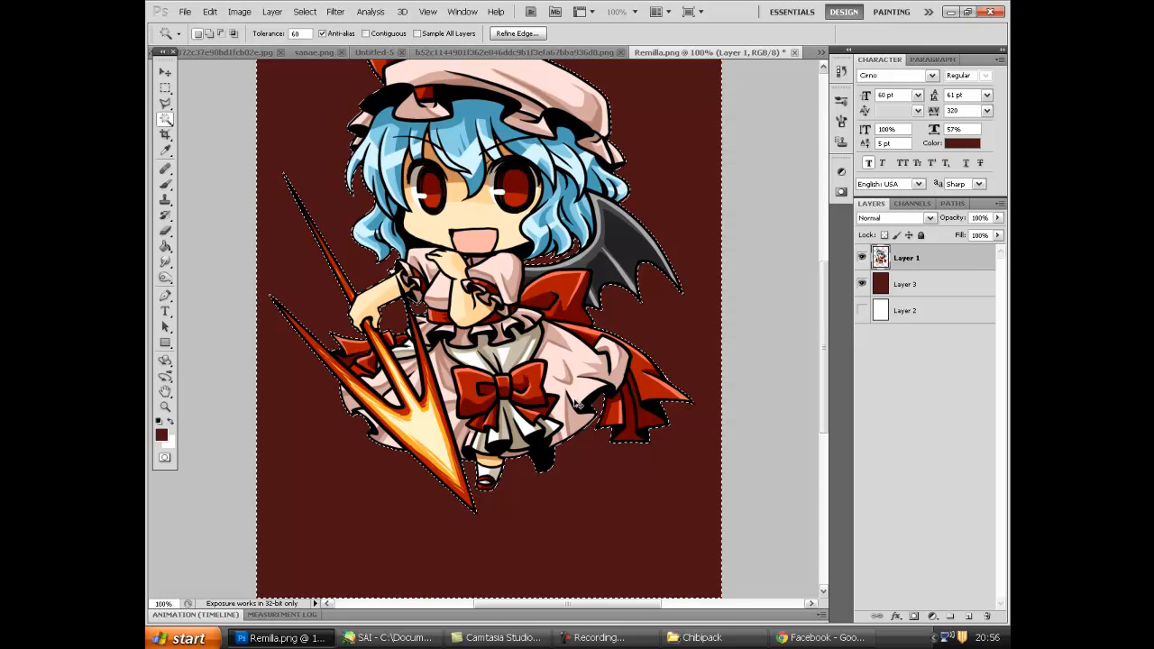
pyautogui.hotkey('ctrl', 'd')
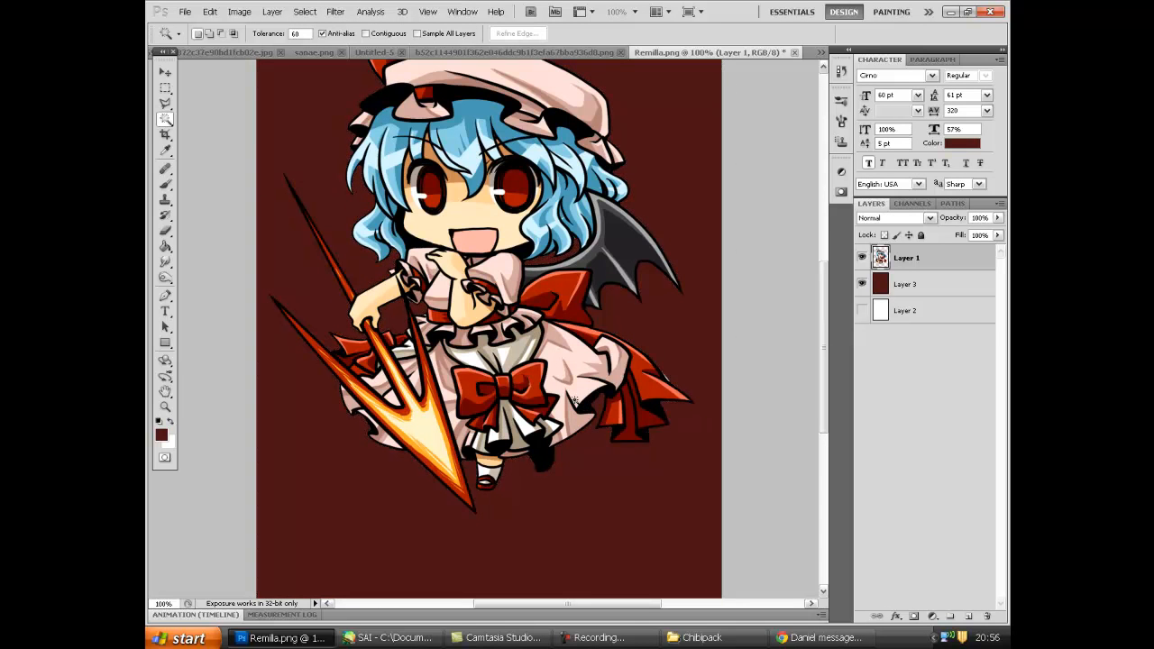
pyautogui.click(861, 257)
pyautogui.click(862, 258)
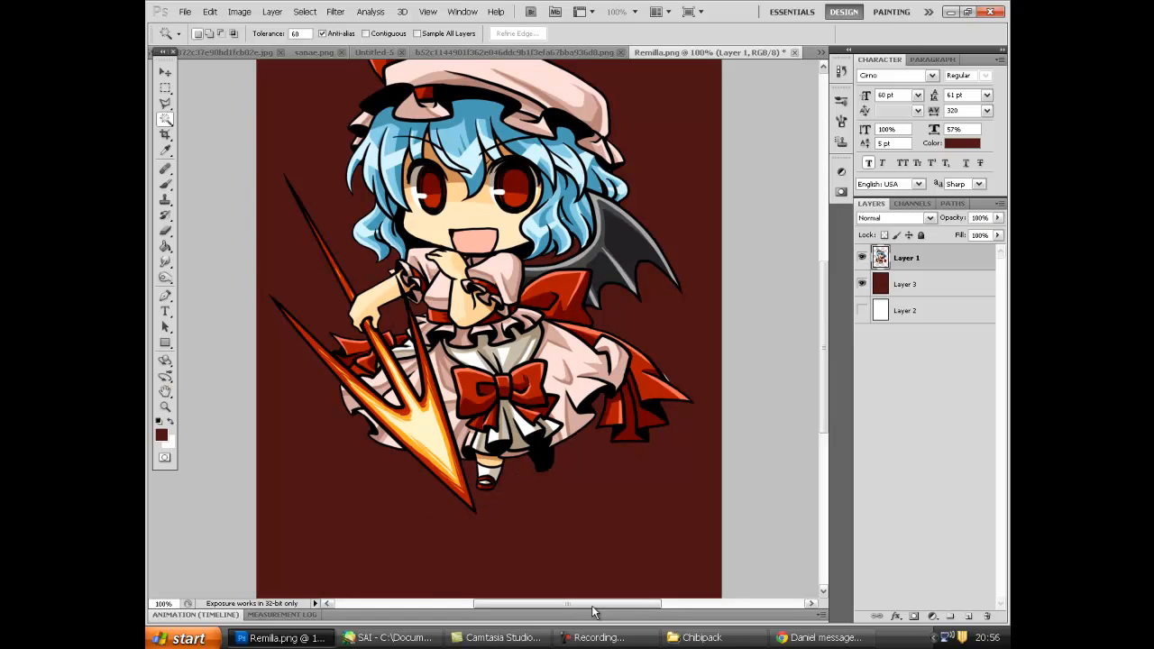
# Erase the leftover light pixels between the hair strands above the wing with a 1 px eraser
pyautogui.click(165, 407)
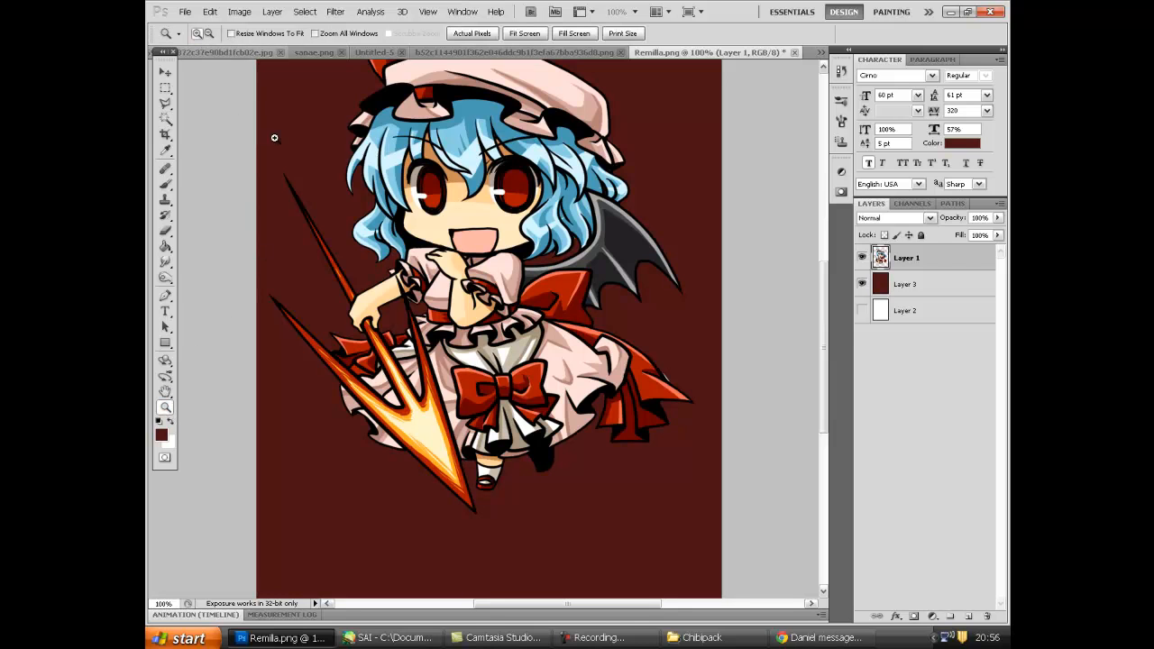
pyautogui.click(527, 311)
pyautogui.click(527, 313)
pyautogui.click(477, 174)
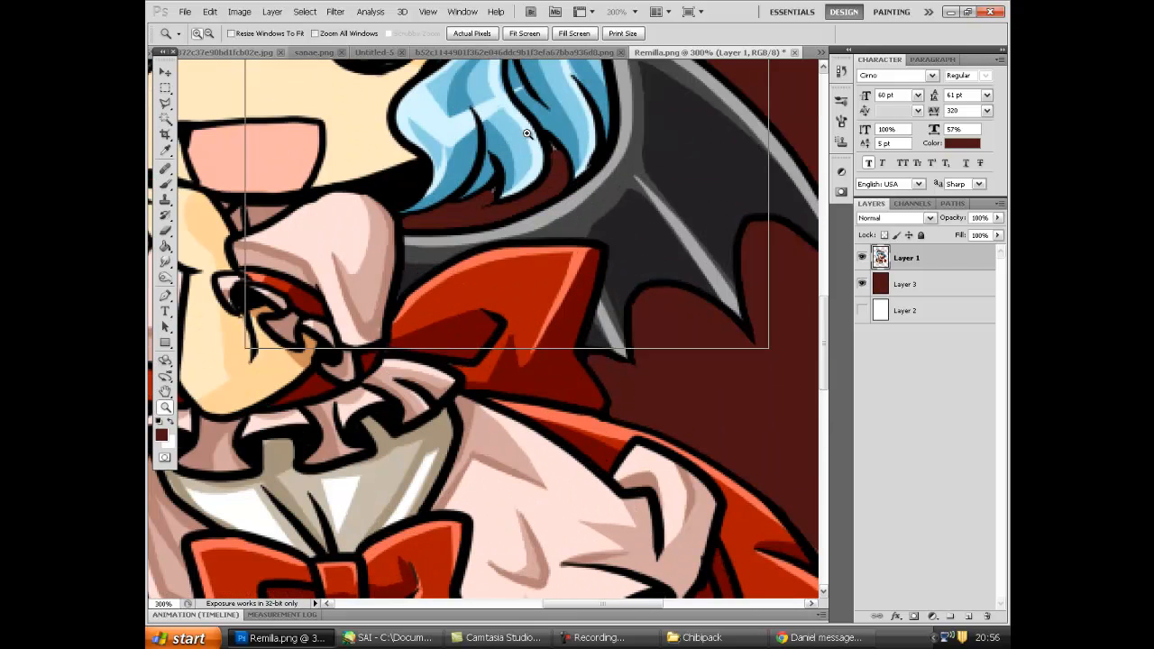
pyautogui.click(601, 145)
pyautogui.click(599, 144)
pyautogui.click(600, 146)
pyautogui.click(591, 142)
pyautogui.click(590, 142)
pyautogui.click(166, 230)
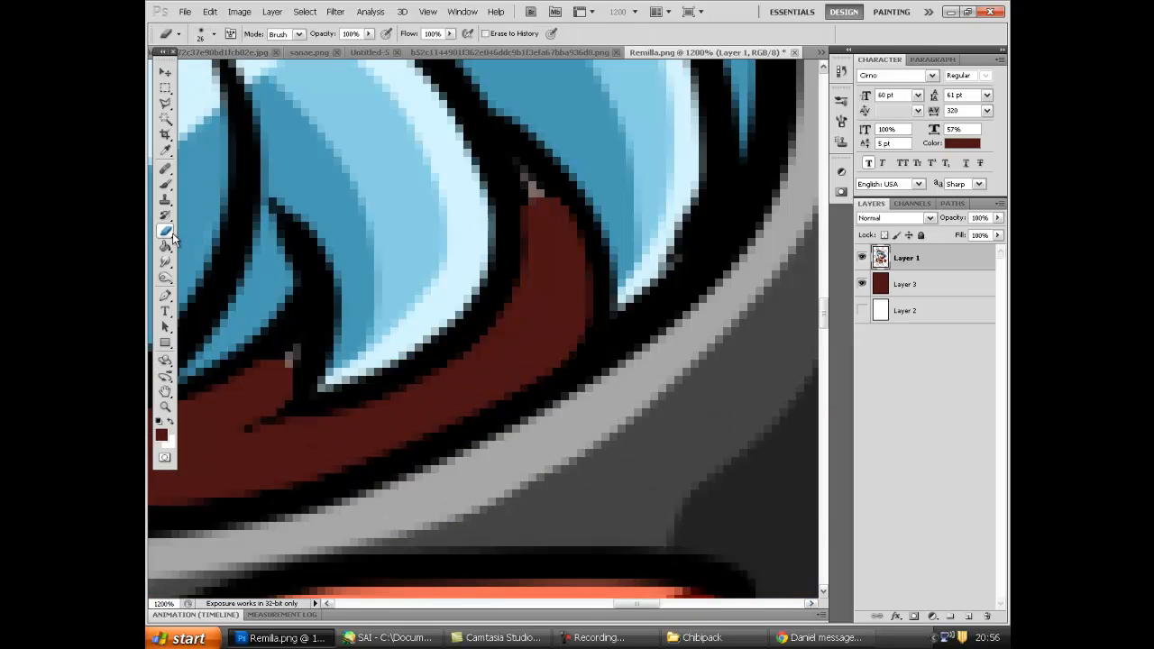
pyautogui.click(214, 33)
pyautogui.click(175, 132)
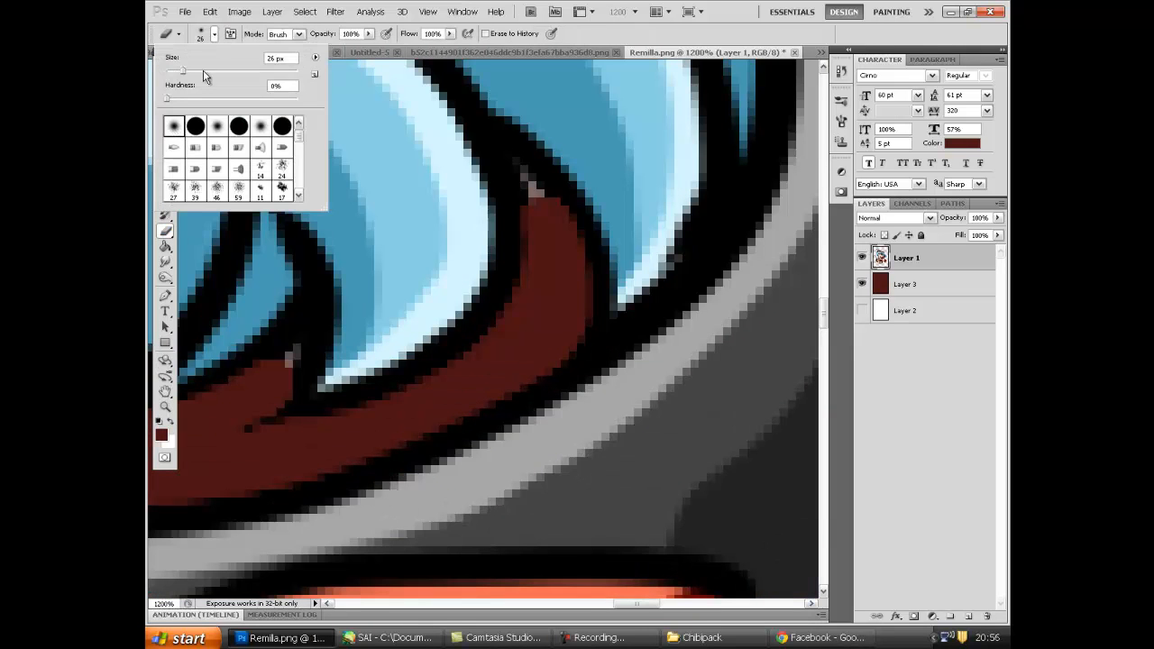
pyautogui.moveTo(279, 57); pyautogui.dragTo(260, 58)
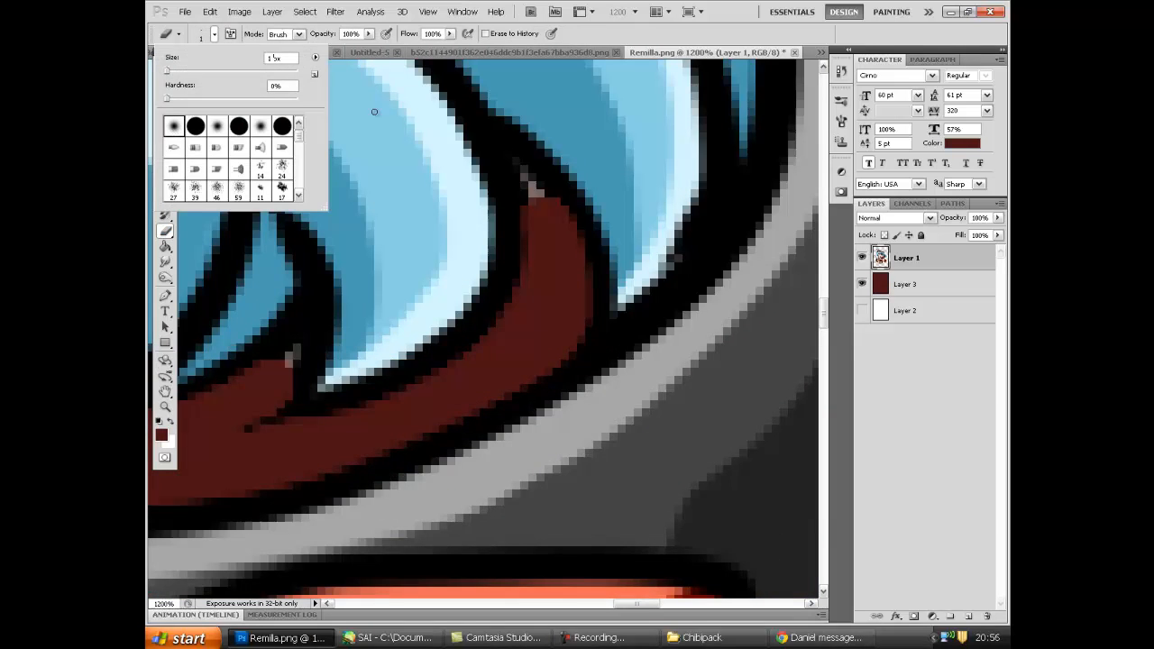
pyautogui.press('Return')
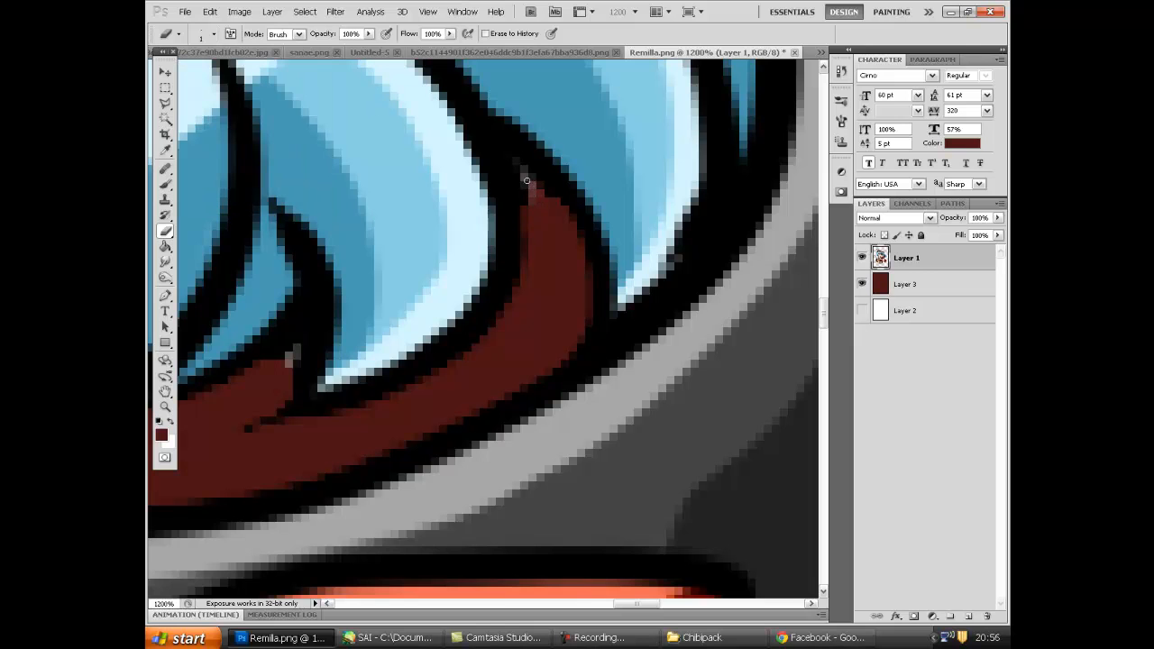
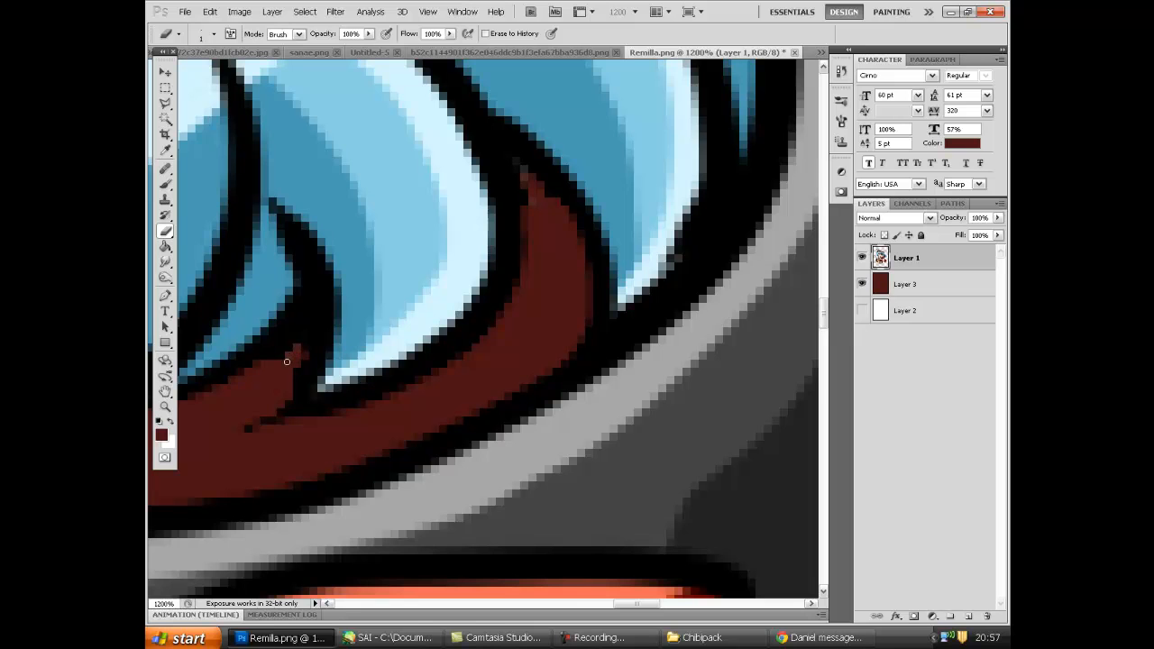
# Examine the whole cut-out on the dark red background for remaining light fringe
pyautogui.click(165, 406)
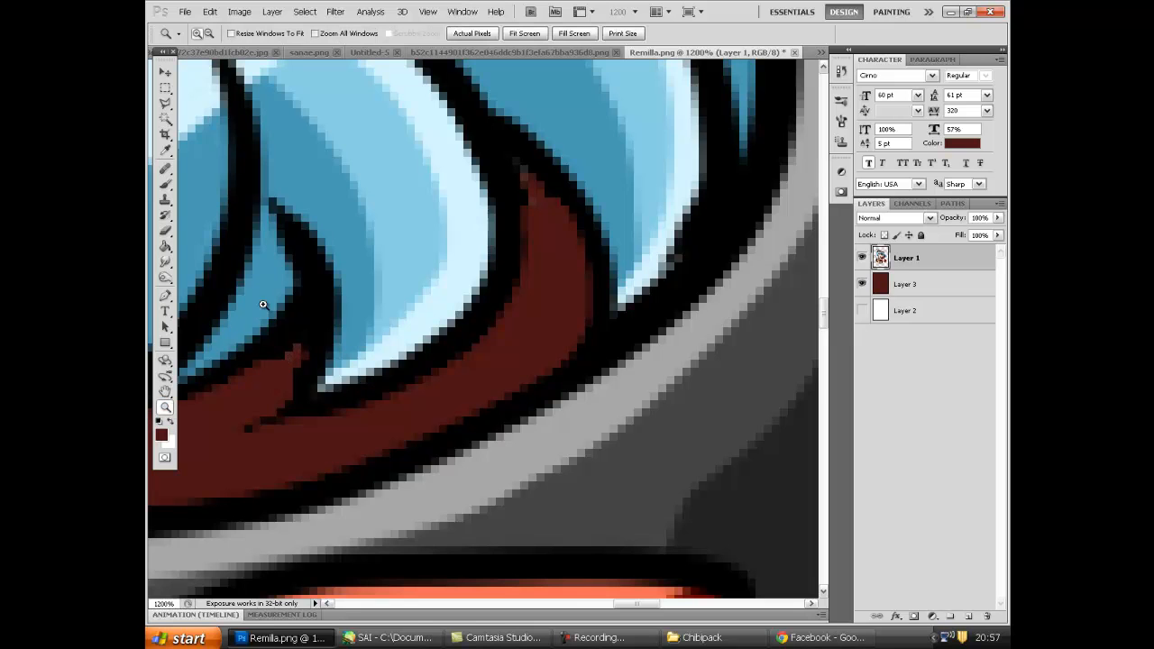
pyautogui.click(210, 34)
pyautogui.click(362, 293)
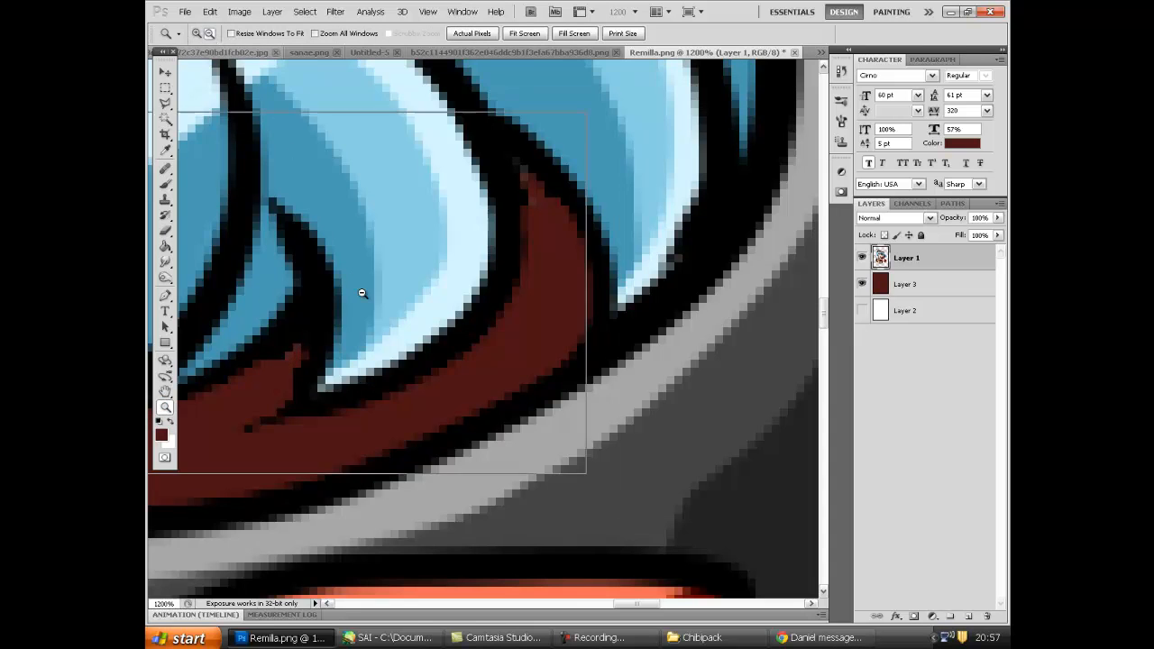
pyautogui.click(362, 293)
pyautogui.click(362, 293)
pyautogui.click(362, 293)
pyautogui.click(363, 293)
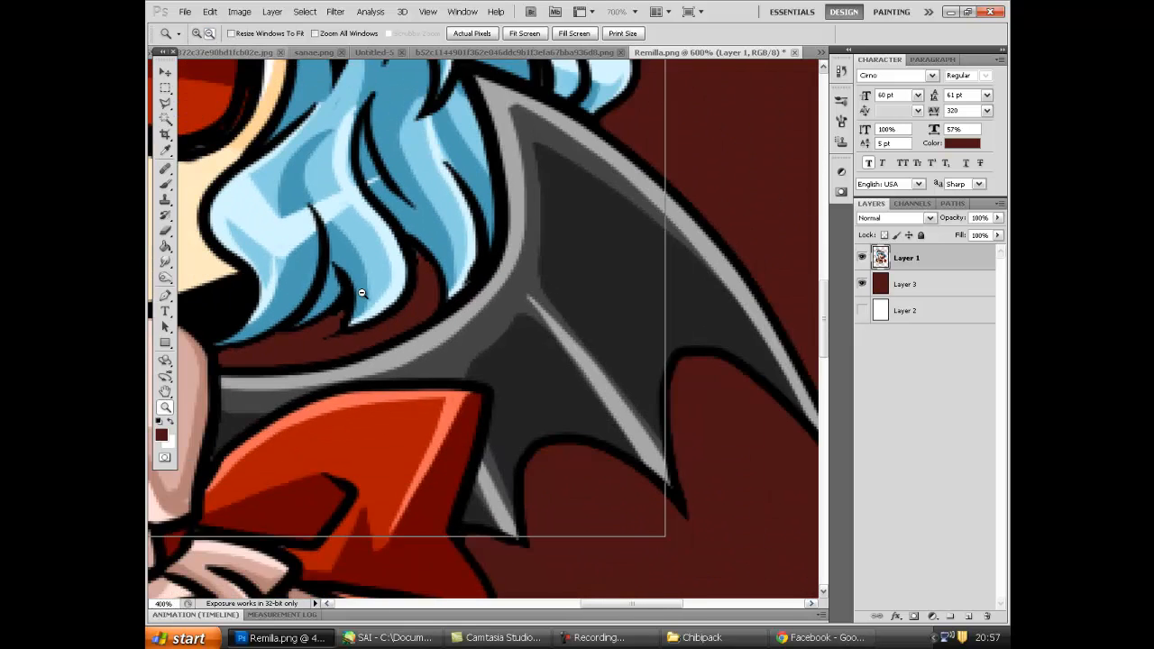
pyautogui.click(361, 293)
pyautogui.click(359, 292)
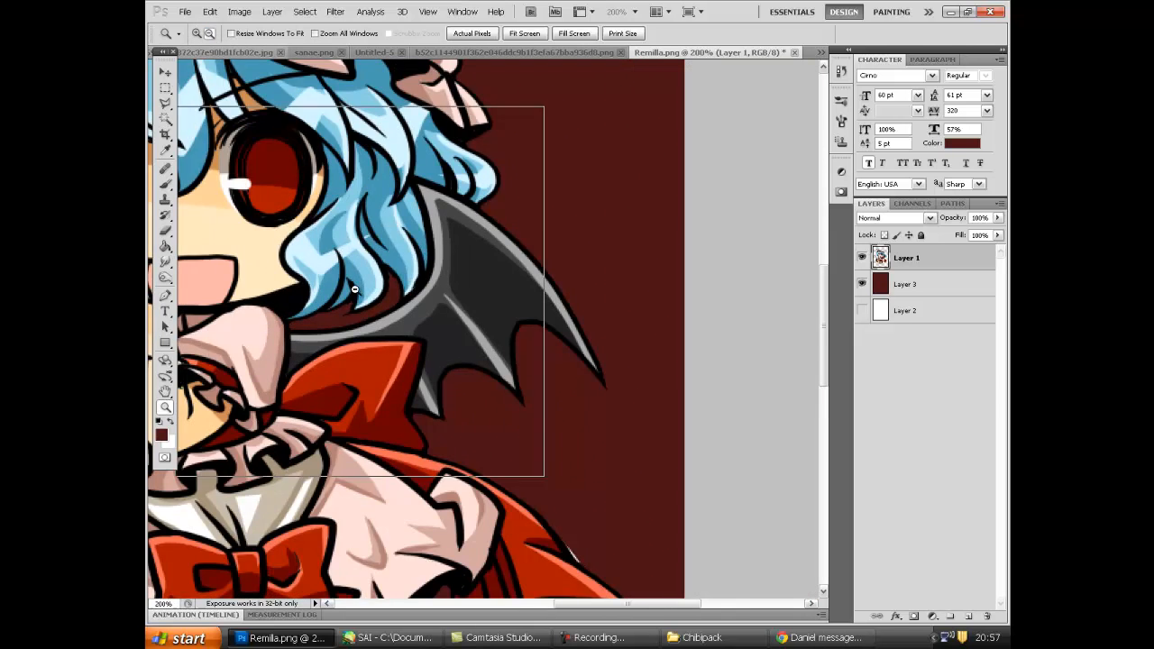
pyautogui.click(356, 291)
pyautogui.click(356, 291)
# Delete the white fringe along the outer edge of the red ribbon with a lasso selection and erase the remaining grey pixels
pyautogui.click(197, 33)
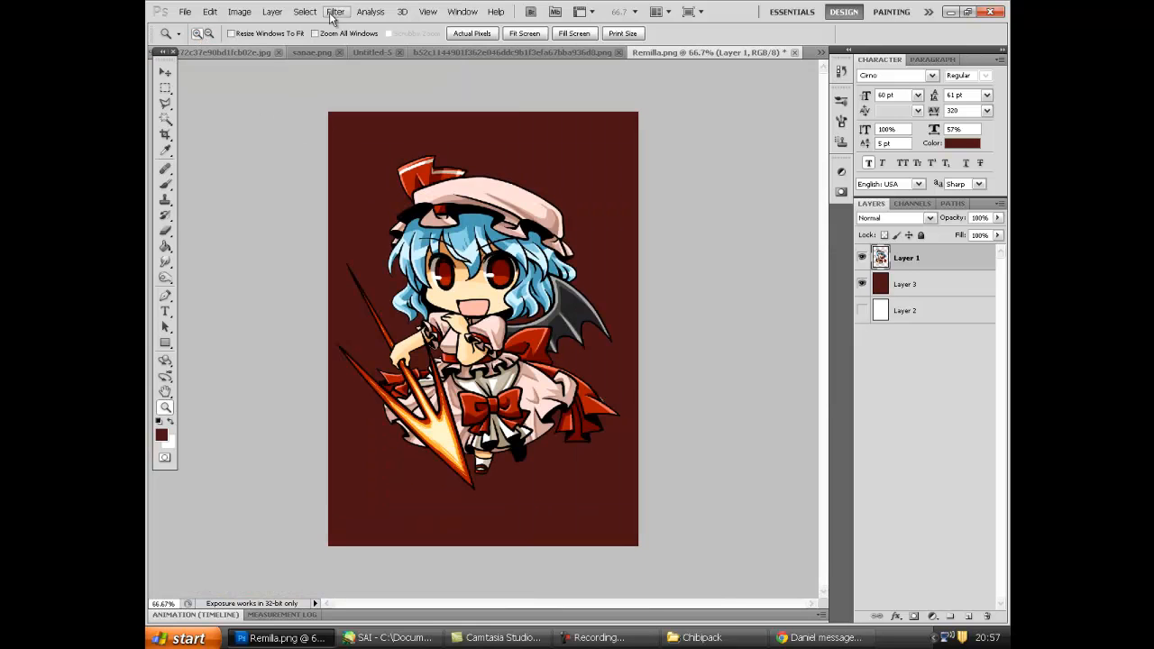
pyautogui.moveTo(579, 393); pyautogui.dragTo(639, 420)
pyautogui.moveTo(442, 205); pyautogui.dragTo(438, 213)
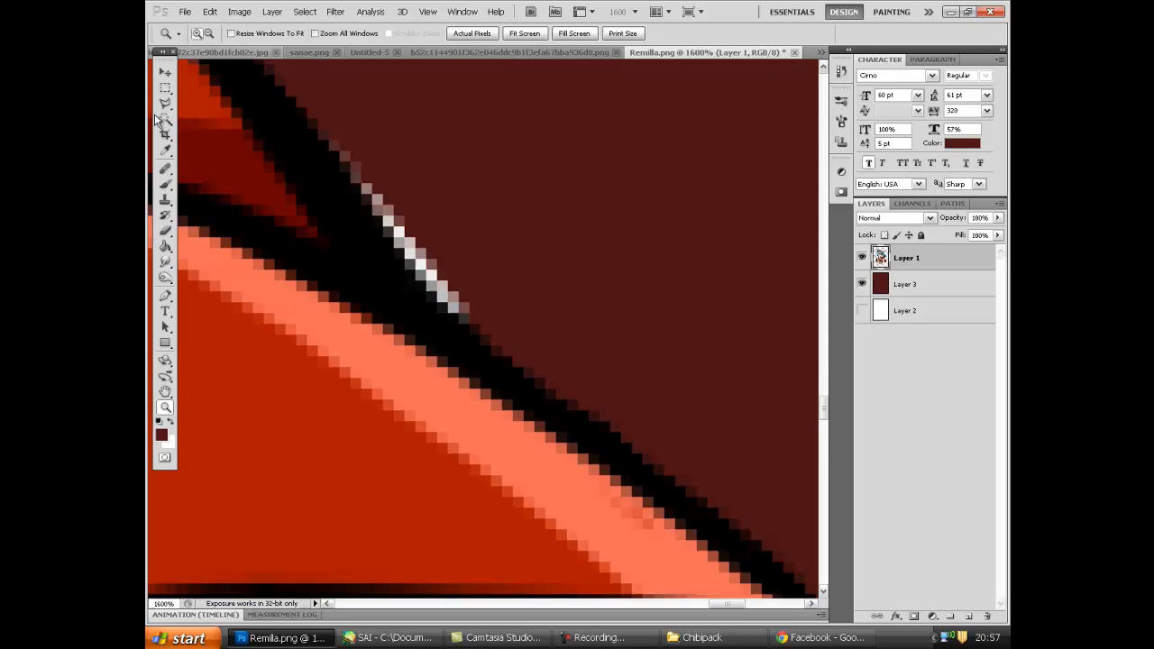
pyautogui.click(165, 104)
pyautogui.click(317, 124)
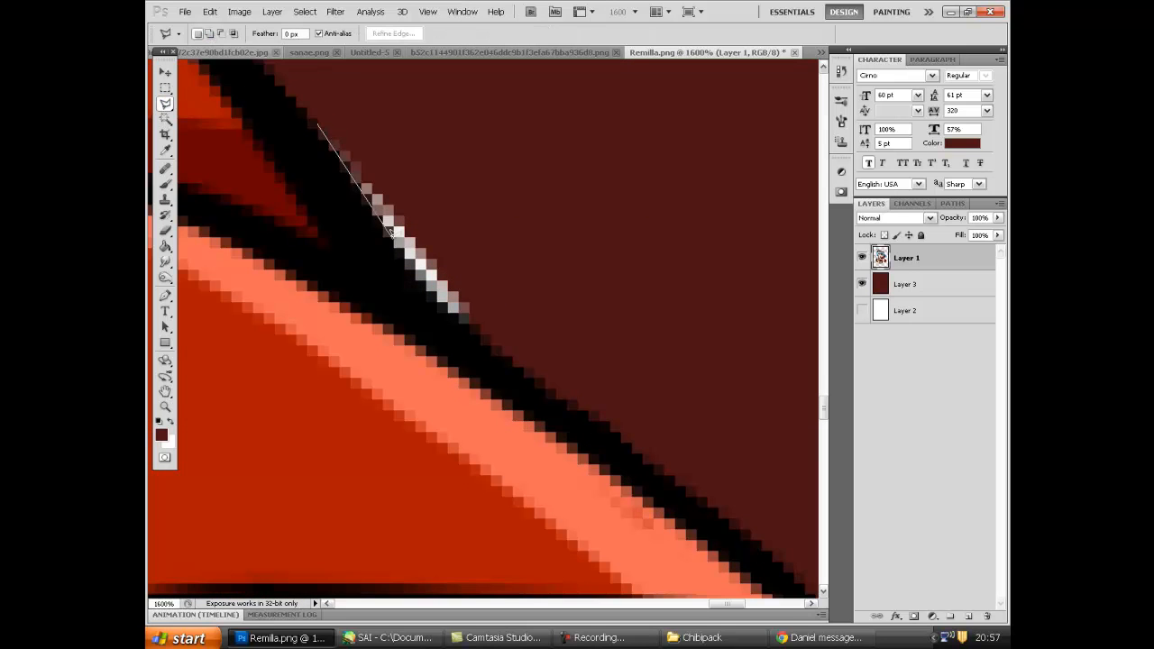
pyautogui.moveTo(484, 318)
pyautogui.mouseDown()
pyautogui.moveTo(515, 279)
pyautogui.moveTo(502, 184)
pyautogui.moveTo(471, 129)
pyautogui.mouseUp()
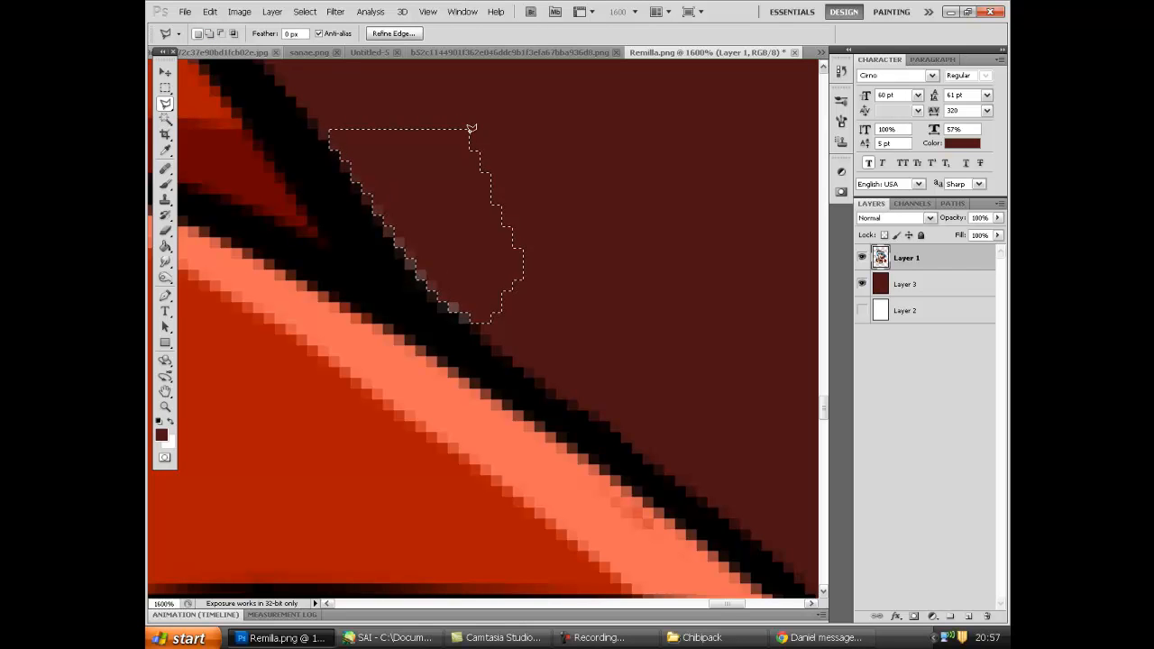
pyautogui.hotkey('ctrl', 'd')
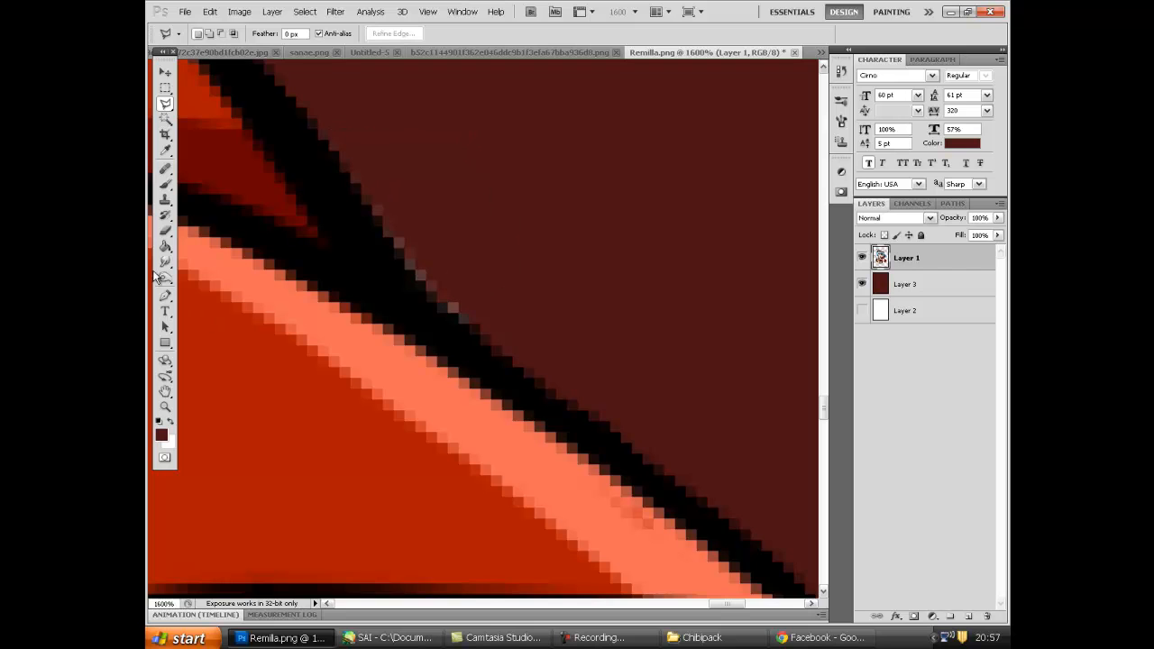
pyautogui.click(165, 231)
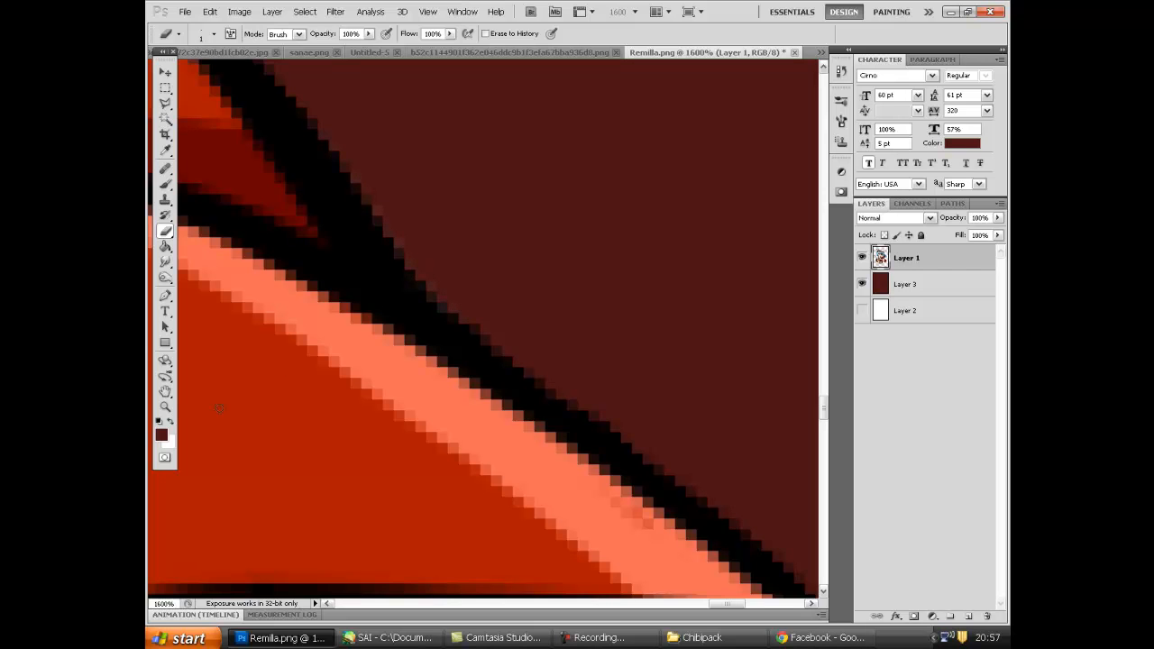
# Inspect the cleaned ribbon edge and the complete character against the dark red background
pyautogui.click(165, 406)
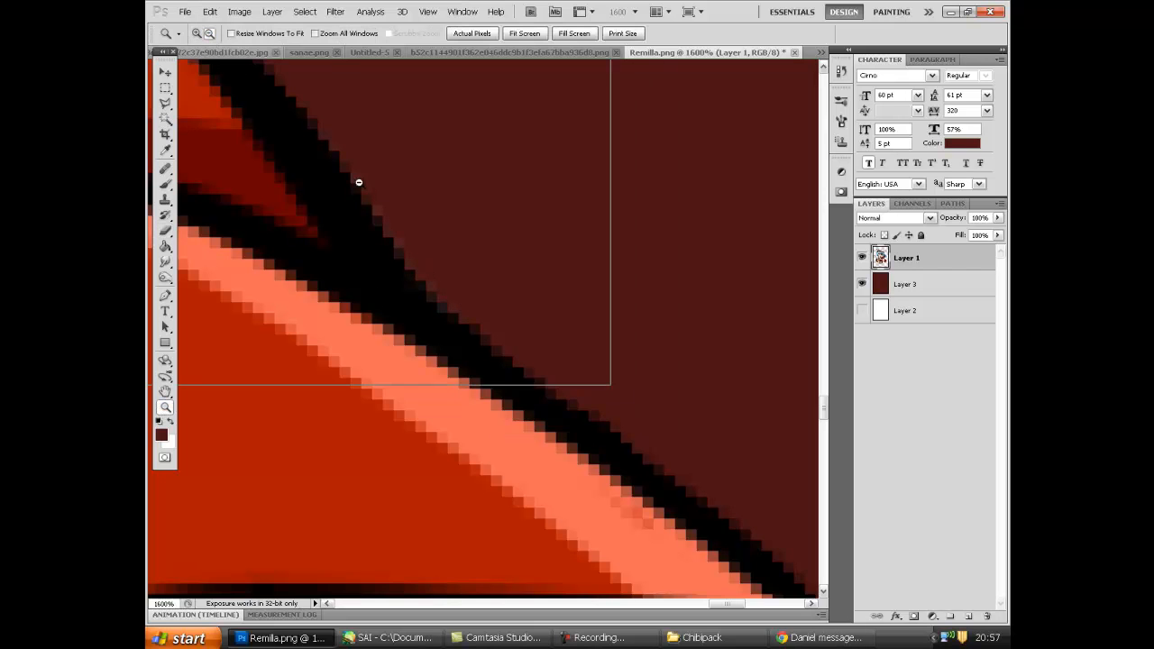
pyautogui.keyDown('alt'); pyautogui.click(357, 181); pyautogui.keyUp('alt')
pyautogui.keyDown('alt'); pyautogui.click(358, 181); pyautogui.keyUp('alt')
pyautogui.keyDown('alt'); pyautogui.click(358, 181); pyautogui.keyUp('alt')
pyautogui.keyDown('alt'); pyautogui.click(358, 182); pyautogui.keyUp('alt')
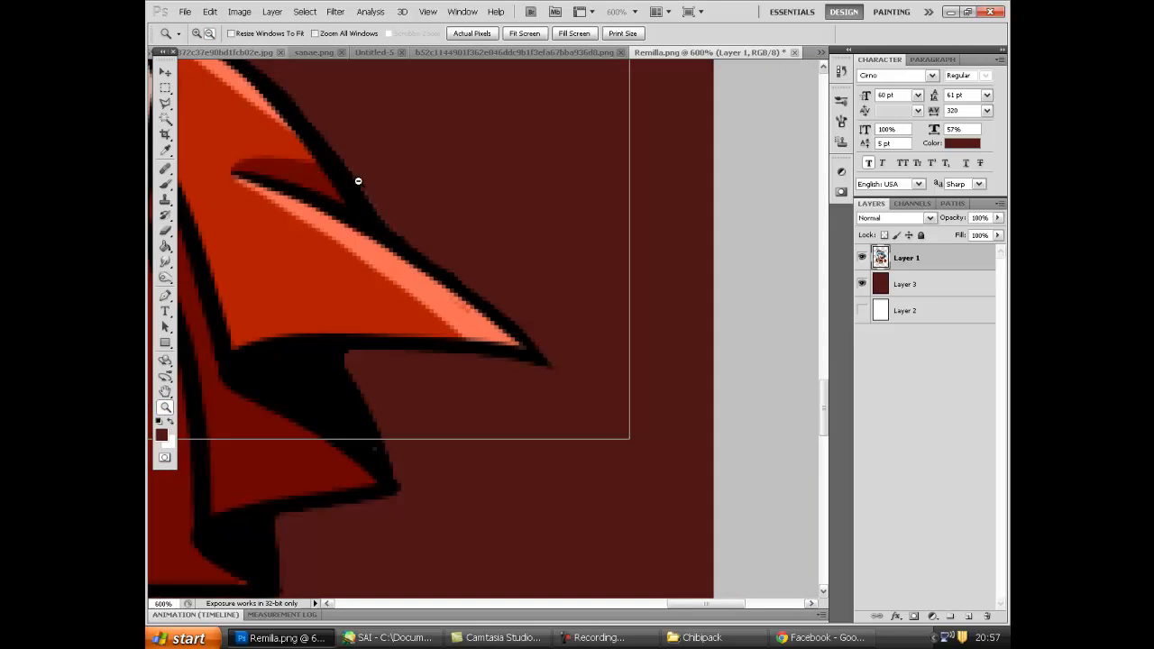
pyautogui.keyDown('alt'); pyautogui.click(357, 181); pyautogui.keyUp('alt')
pyautogui.keyDown('alt'); pyautogui.click(358, 181); pyautogui.keyUp('alt')
pyautogui.keyDown('alt'); pyautogui.click(358, 182); pyautogui.keyUp('alt')
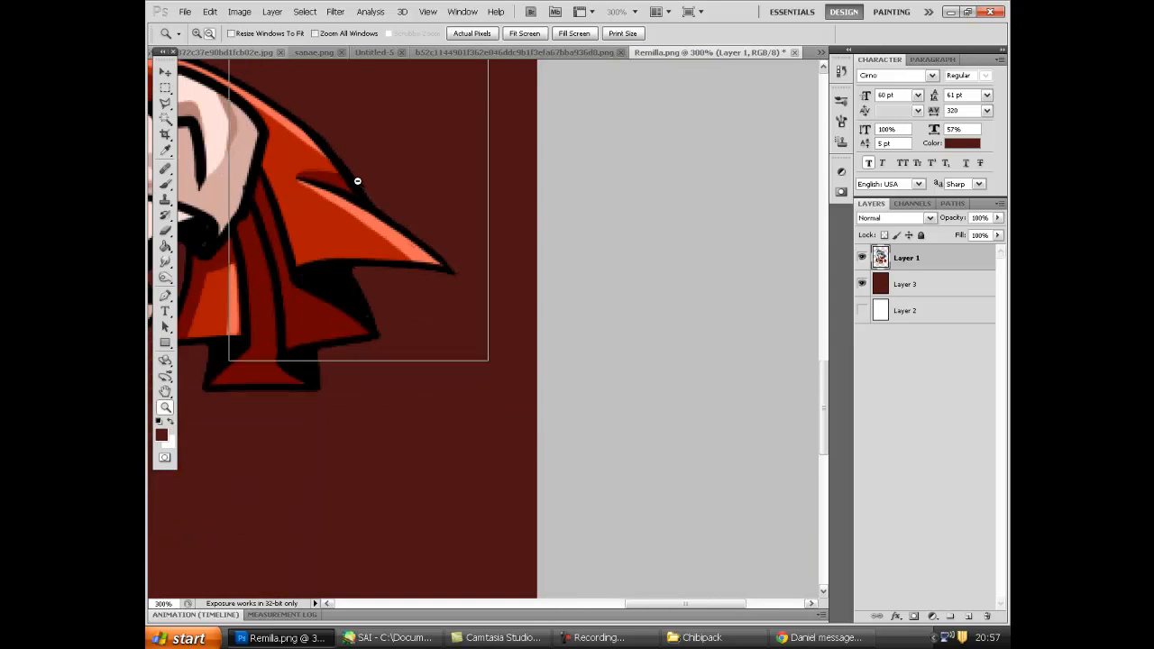
pyautogui.keyDown('alt'); pyautogui.click(358, 182); pyautogui.keyUp('alt')
pyautogui.keyDown('alt'); pyautogui.click(358, 181); pyautogui.keyUp('alt')
pyautogui.keyDown('alt'); pyautogui.click(357, 182); pyautogui.keyUp('alt')
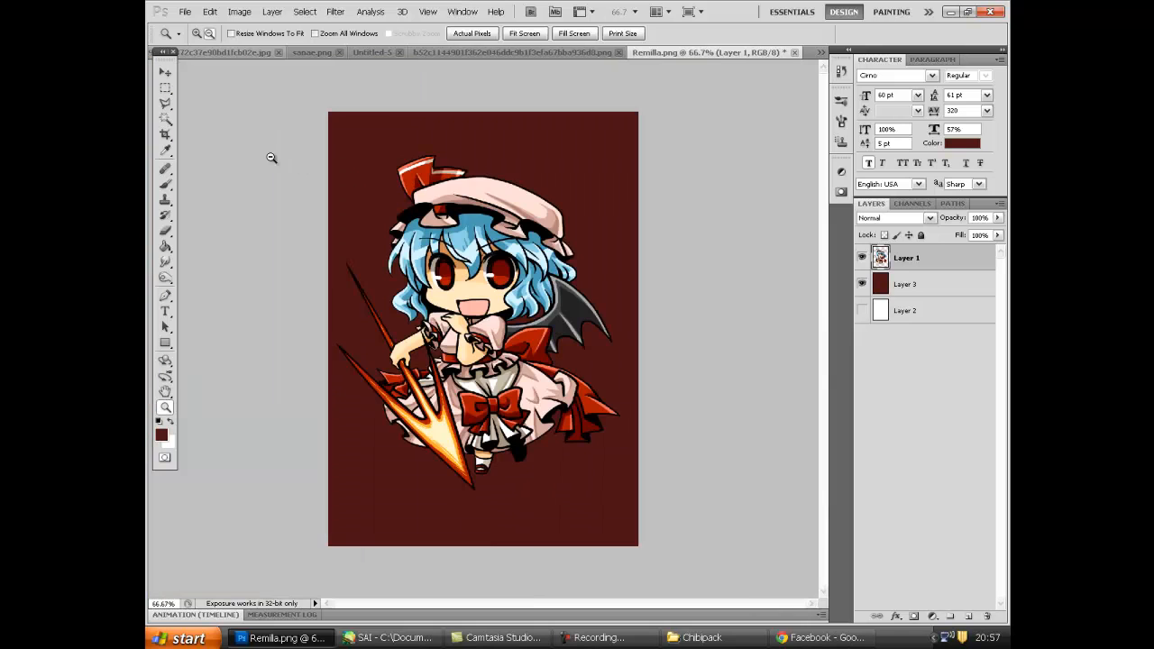
# Switch to the sanae.png document and view its artwork at 66.7%
pyautogui.click(578, 53)
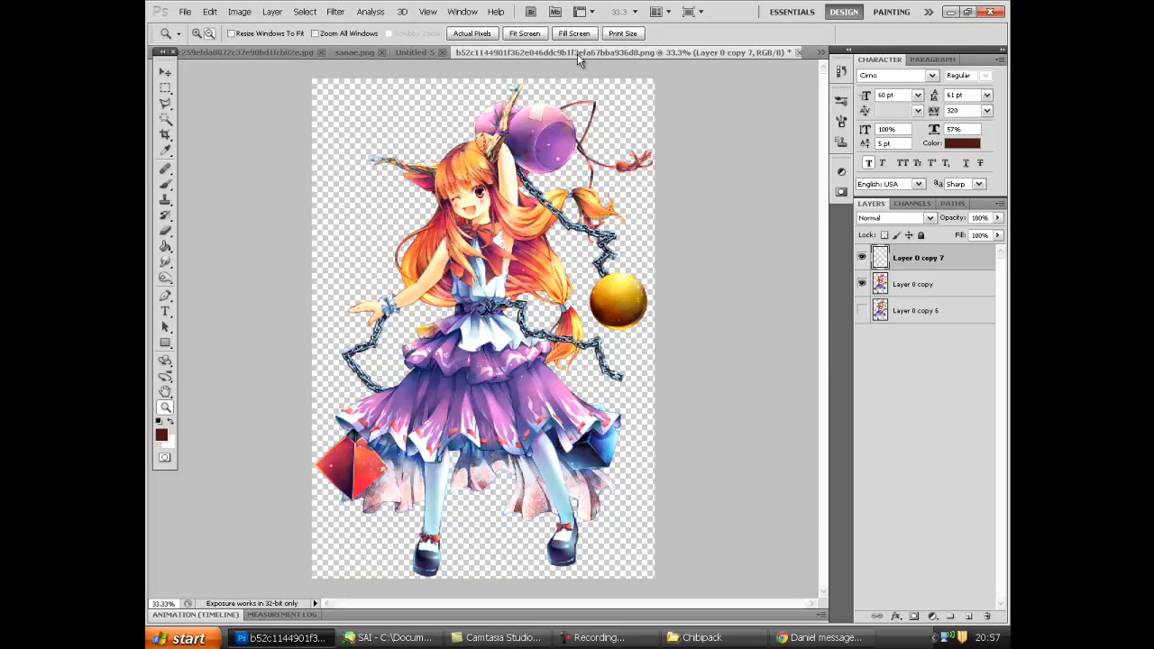
pyautogui.click(403, 54)
pyautogui.click(354, 52)
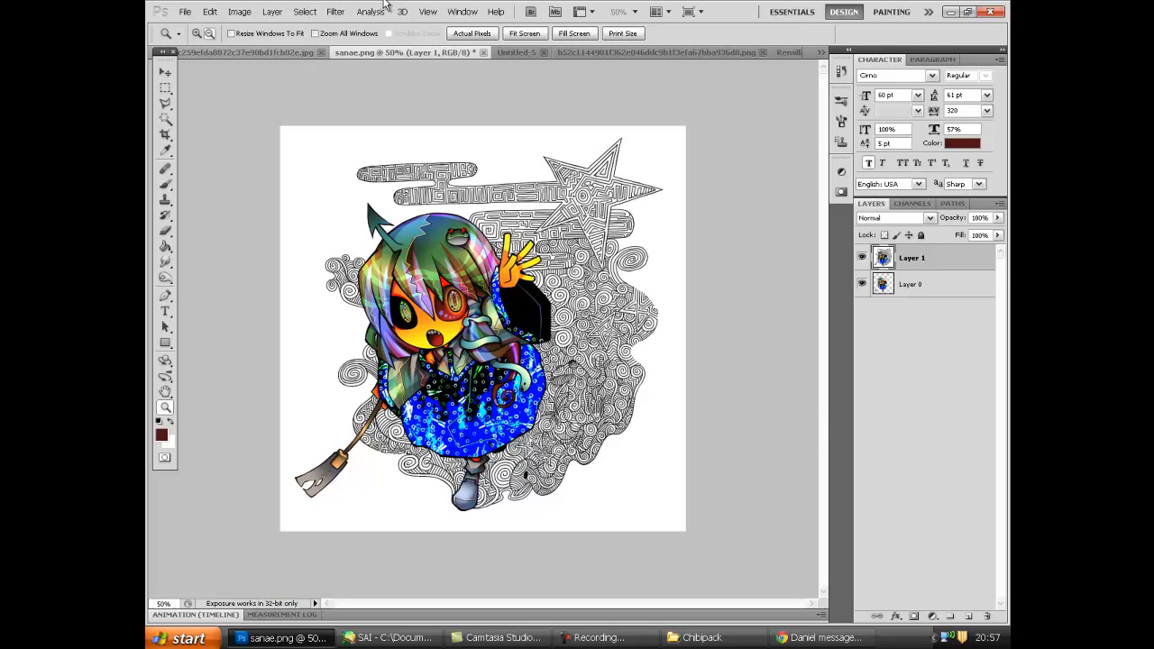
pyautogui.click(196, 34)
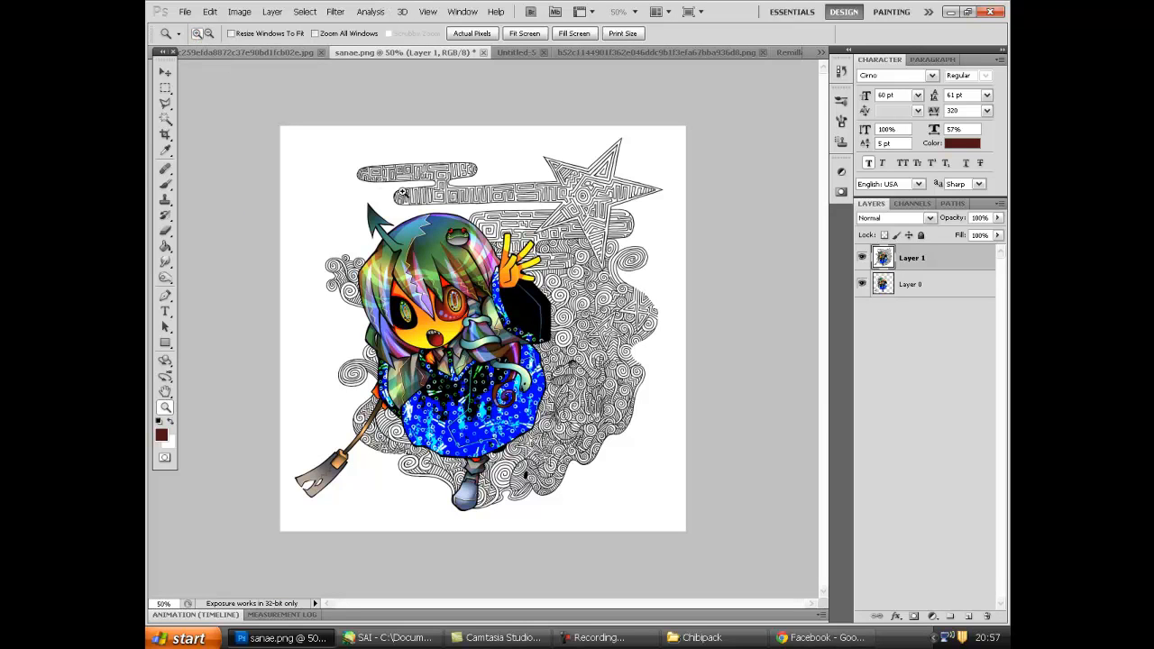
pyautogui.click(479, 206)
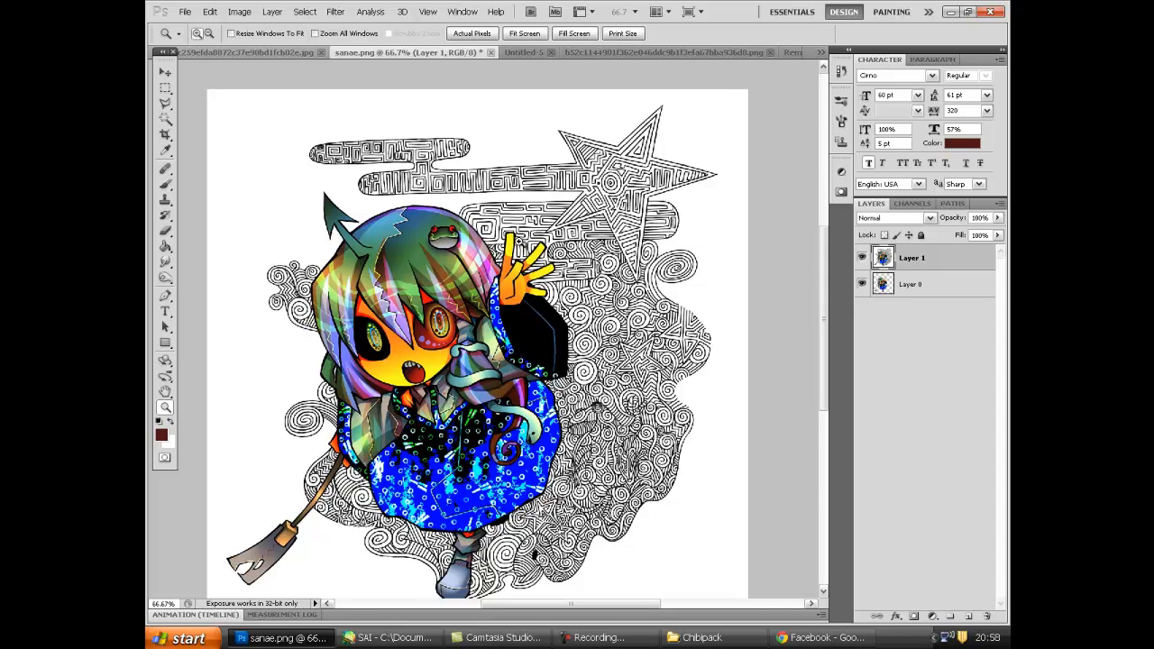
# Delete the small patch of maze background touching the top of the green hair on Layer 1, using a polygonal lasso selection
pyautogui.click(470, 239)
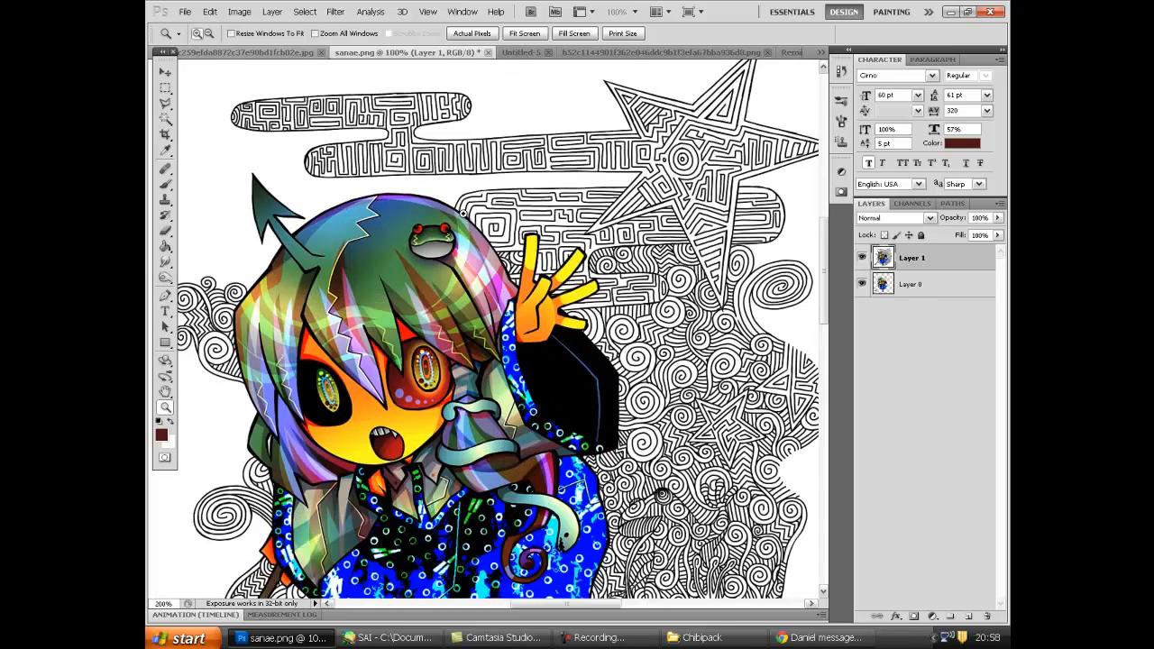
pyautogui.click(471, 202)
pyautogui.click(470, 202)
pyautogui.click(459, 195)
pyautogui.click(442, 183)
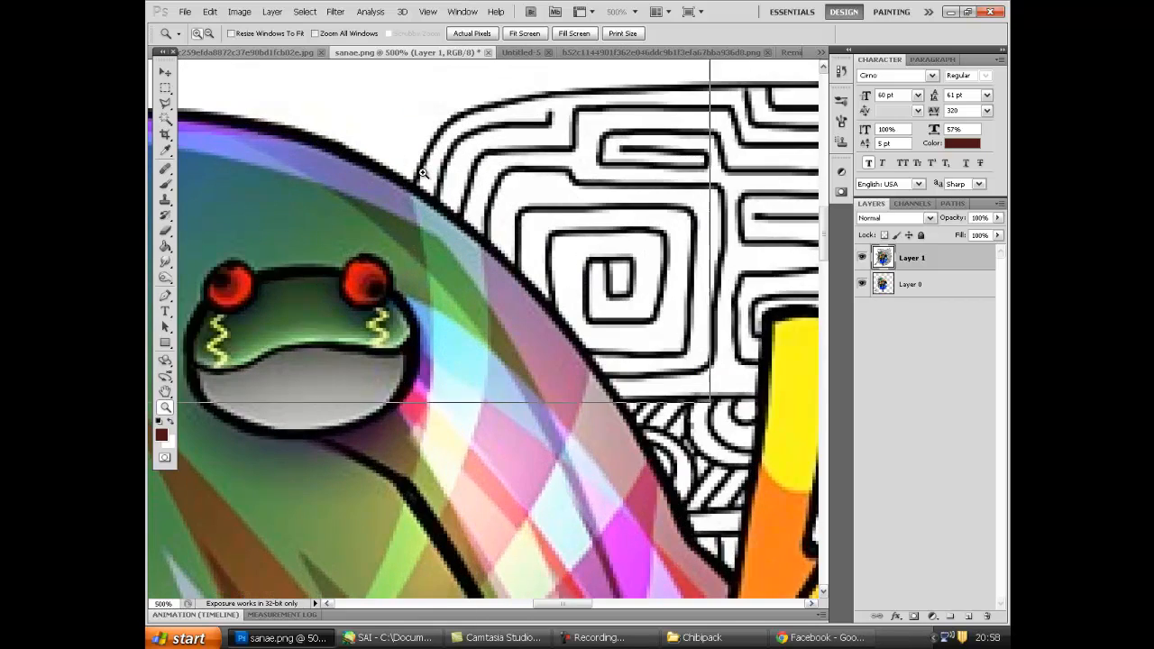
pyautogui.click(422, 172)
pyautogui.click(421, 174)
pyautogui.click(413, 160)
pyautogui.press('l')
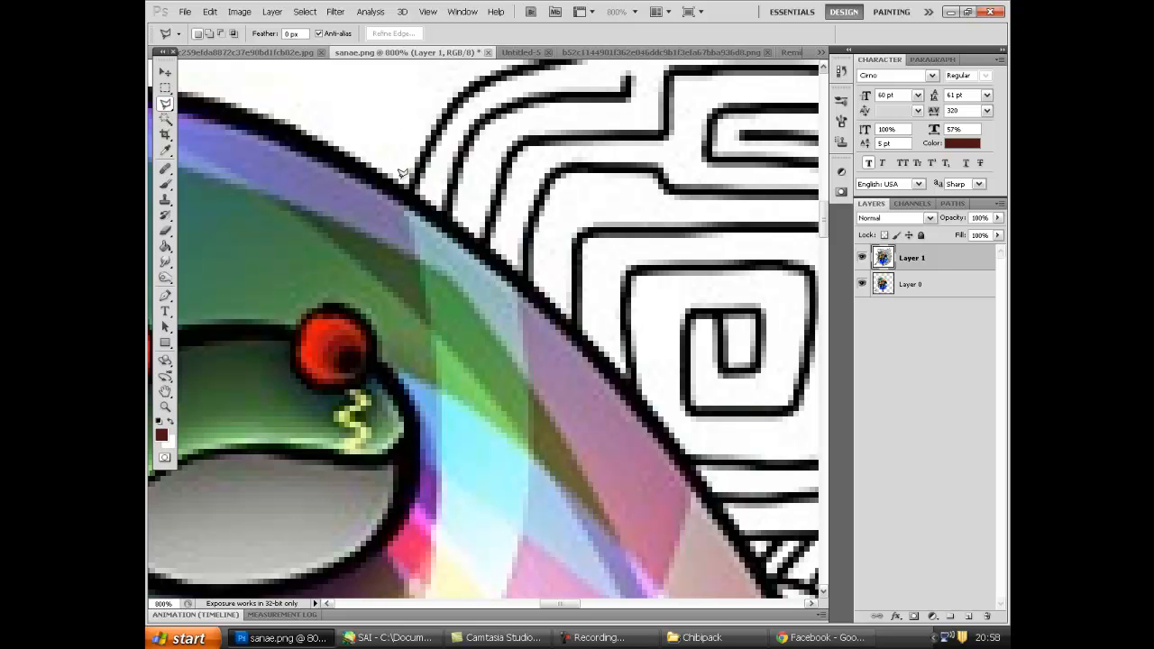
pyautogui.moveTo(429, 192)
pyautogui.mouseDown()
pyautogui.moveTo(433, 160)
pyautogui.moveTo(399, 131)
pyautogui.mouseUp()
pyautogui.press('Delete')
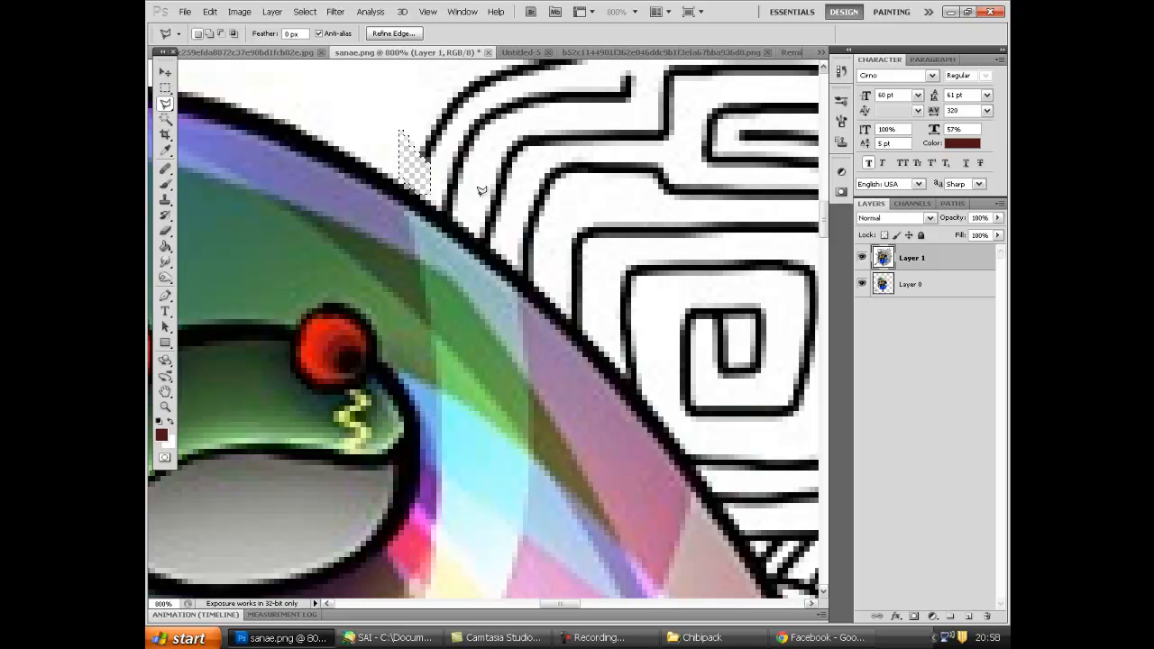
pyautogui.hotkey('ctrl', 'd')
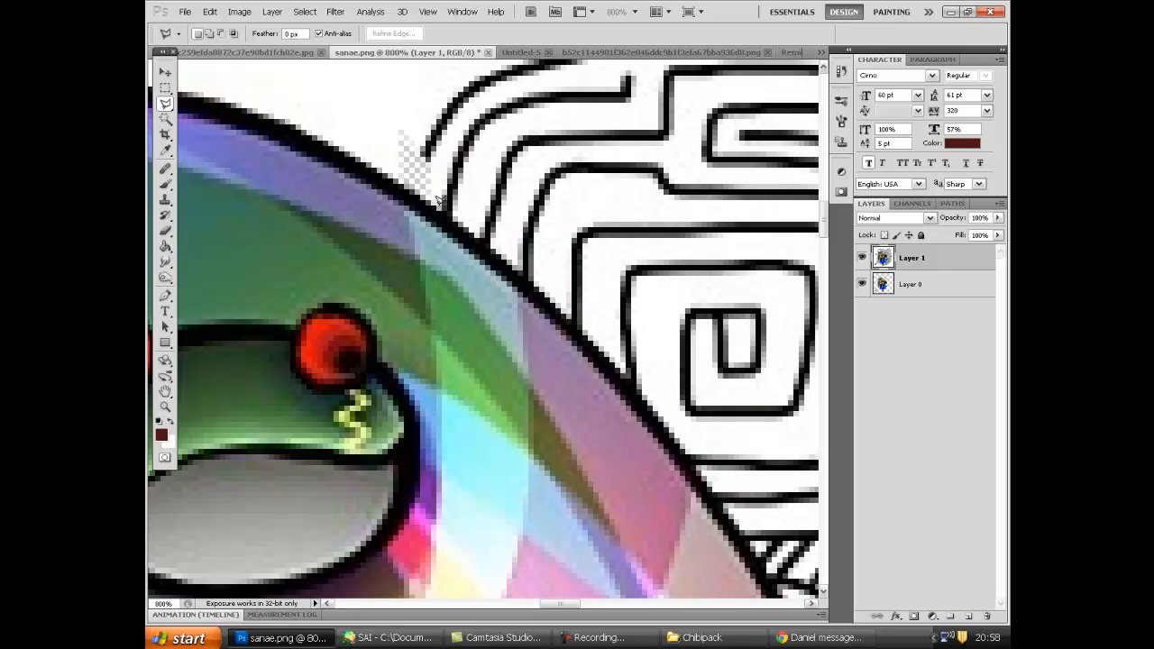
# Delete further small patches of the maze line art down along the hair outline with lasso selections
pyautogui.moveTo(468, 218)
pyautogui.mouseDown()
pyautogui.moveTo(444, 156)
pyautogui.moveTo(509, 251)
pyautogui.moveTo(510, 225)
pyautogui.moveTo(483, 191)
pyautogui.mouseUp()
pyautogui.press('Delete')
pyautogui.press('Delete')
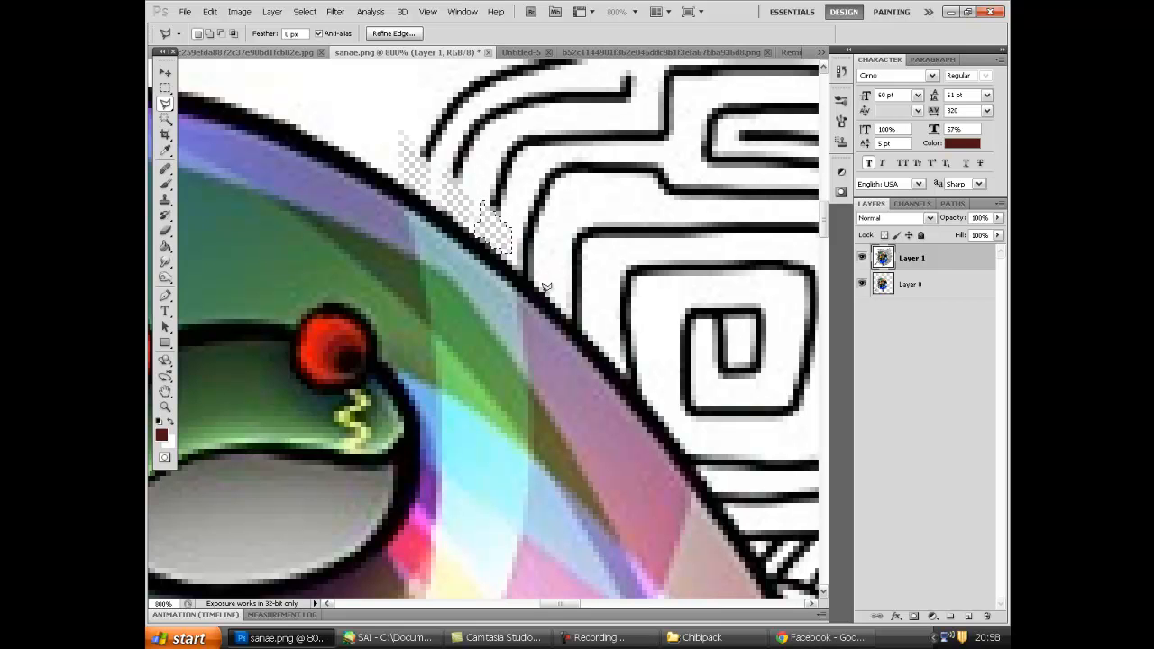
pyautogui.moveTo(512, 256); pyautogui.dragTo(554, 239)
pyautogui.press('Delete')
pyautogui.hotkey('ctrl', 'd')
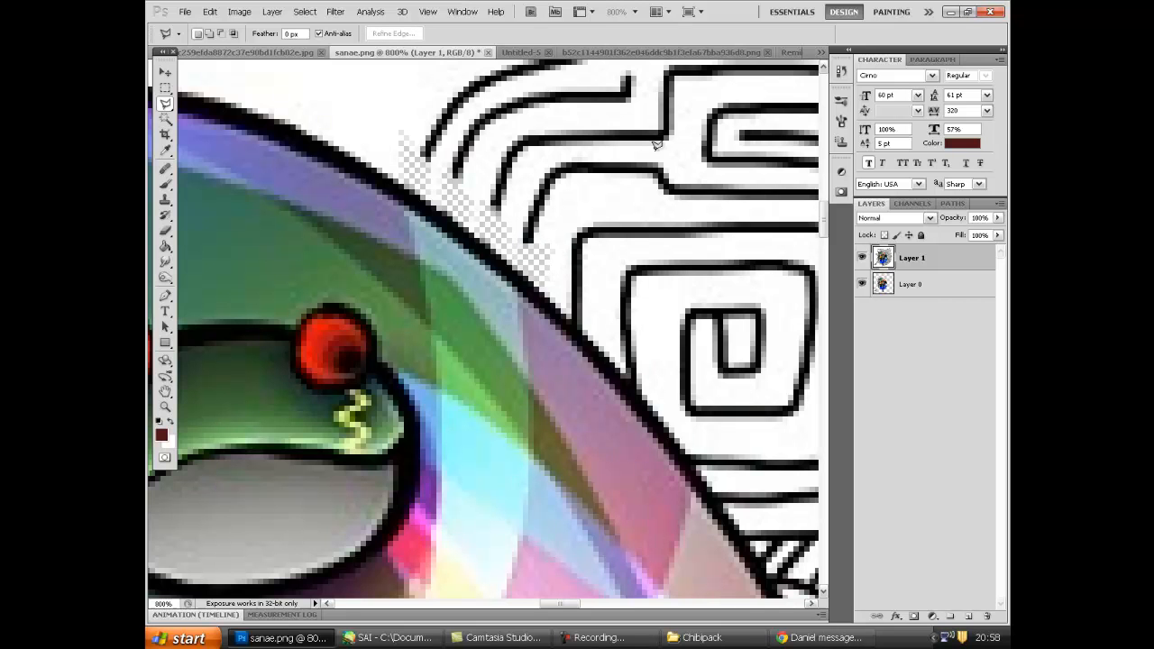
# Hide Layer 1 and examine the finished cut-out on Layer 0, from the hair outline out to the whole character
pyautogui.click(861, 257)
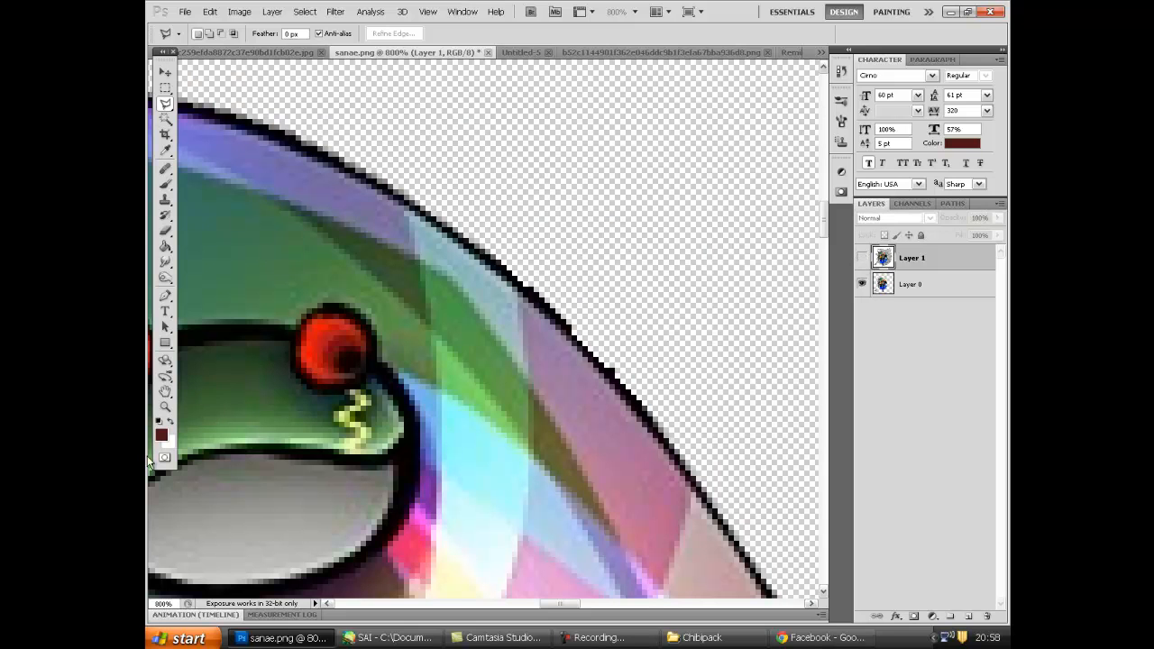
pyautogui.click(165, 406)
pyautogui.click(209, 33)
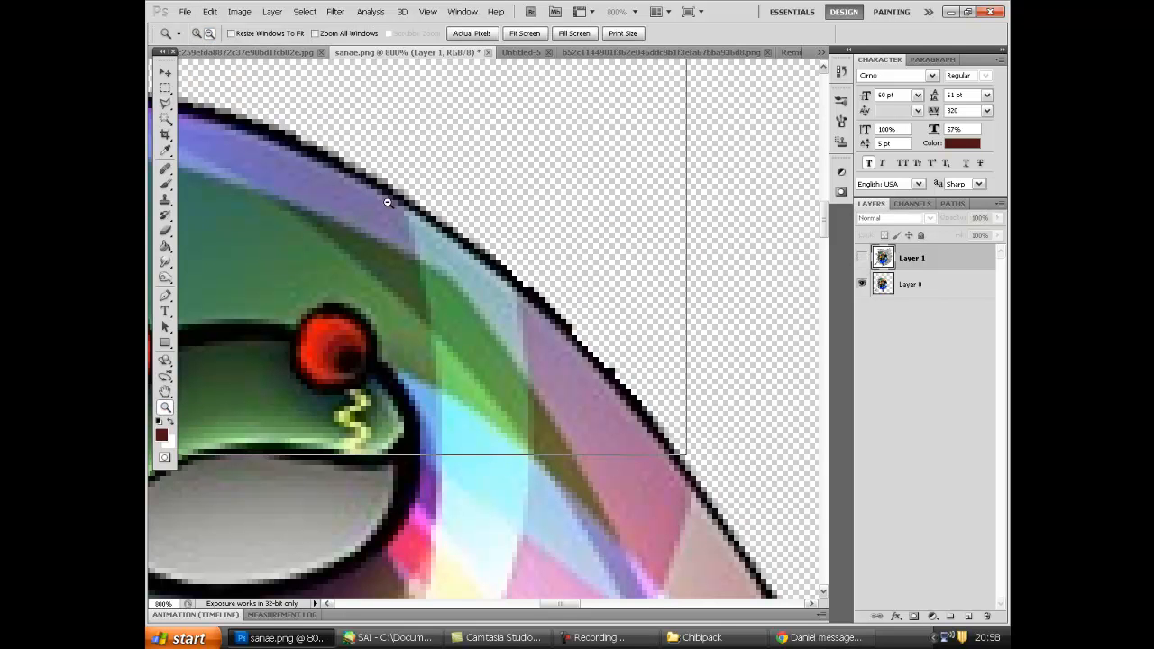
pyautogui.click(576, 175)
pyautogui.click(576, 176)
pyautogui.click(576, 176)
pyautogui.click(577, 177)
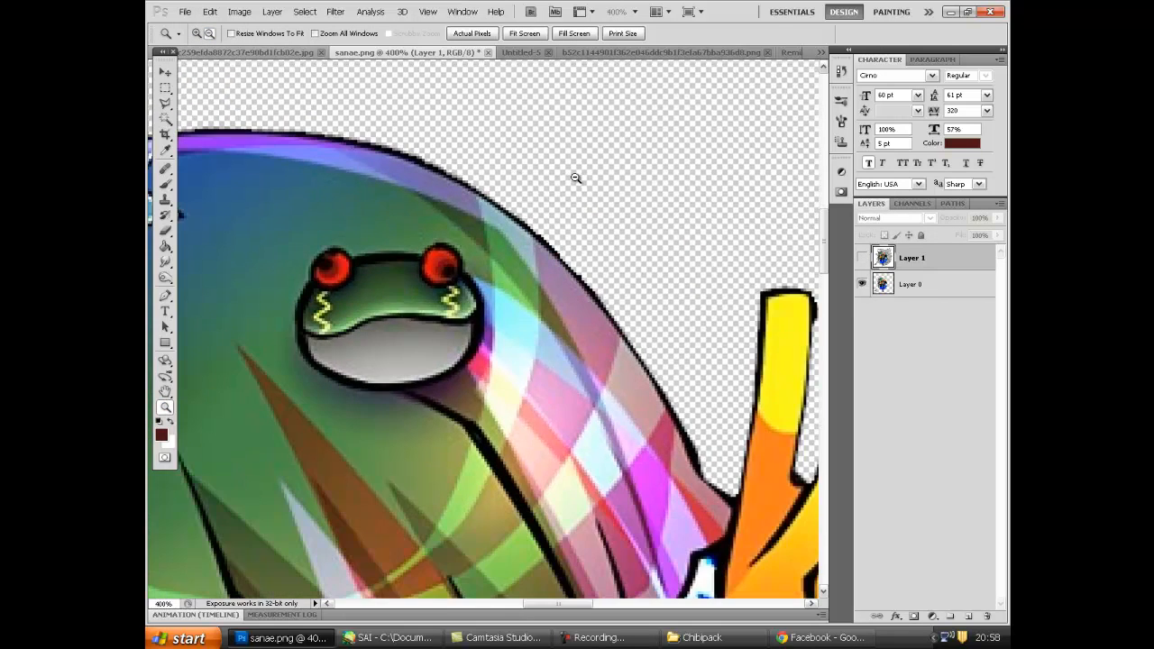
pyautogui.click(576, 177)
pyautogui.click(574, 177)
pyautogui.click(574, 177)
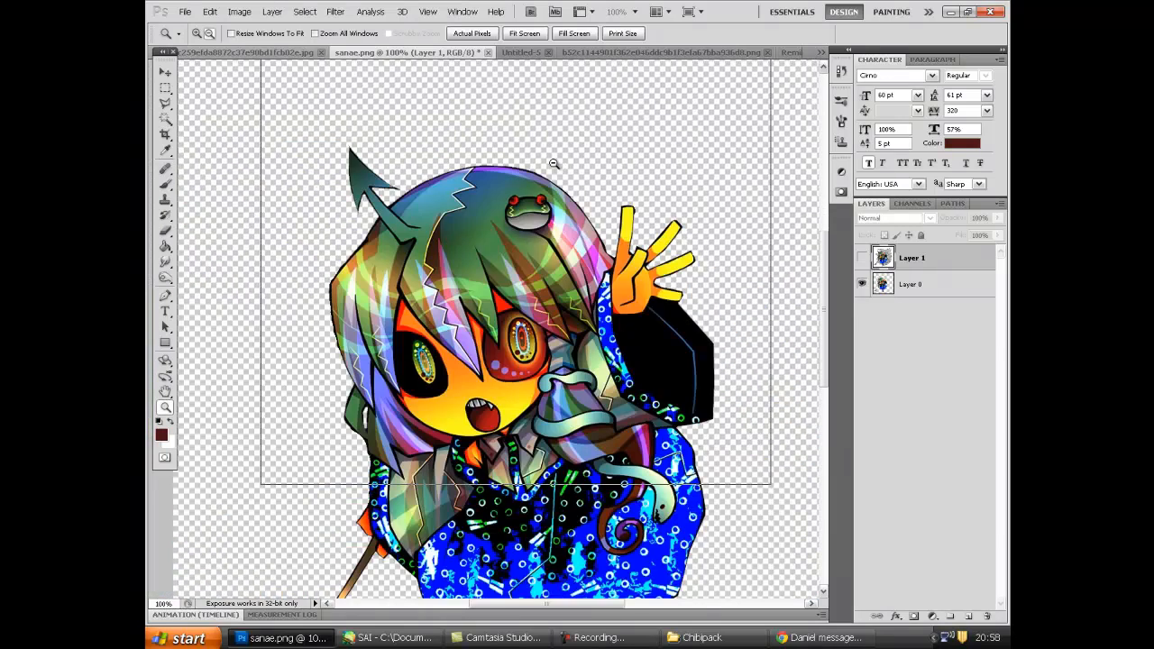
pyautogui.click(561, 170)
# Toggle Layer 1 repeatedly to compare the original artwork with the transparent cut-out
pyautogui.click(861, 258)
pyautogui.click(860, 258)
pyautogui.click(861, 259)
pyautogui.click(861, 259)
pyautogui.click(860, 259)
pyautogui.click(860, 258)
pyautogui.click(861, 258)
# Close sanae.png without saving and switch to the JPG document of the blonde character with the brown hat
pyautogui.click(490, 52)
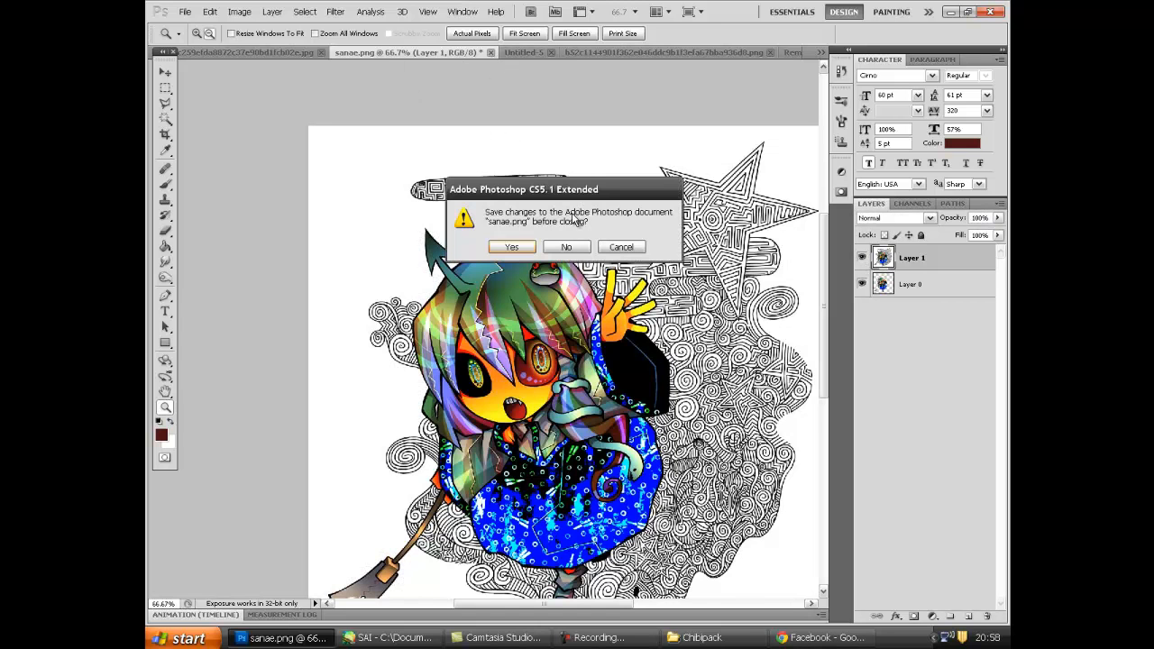
pyautogui.press('n')
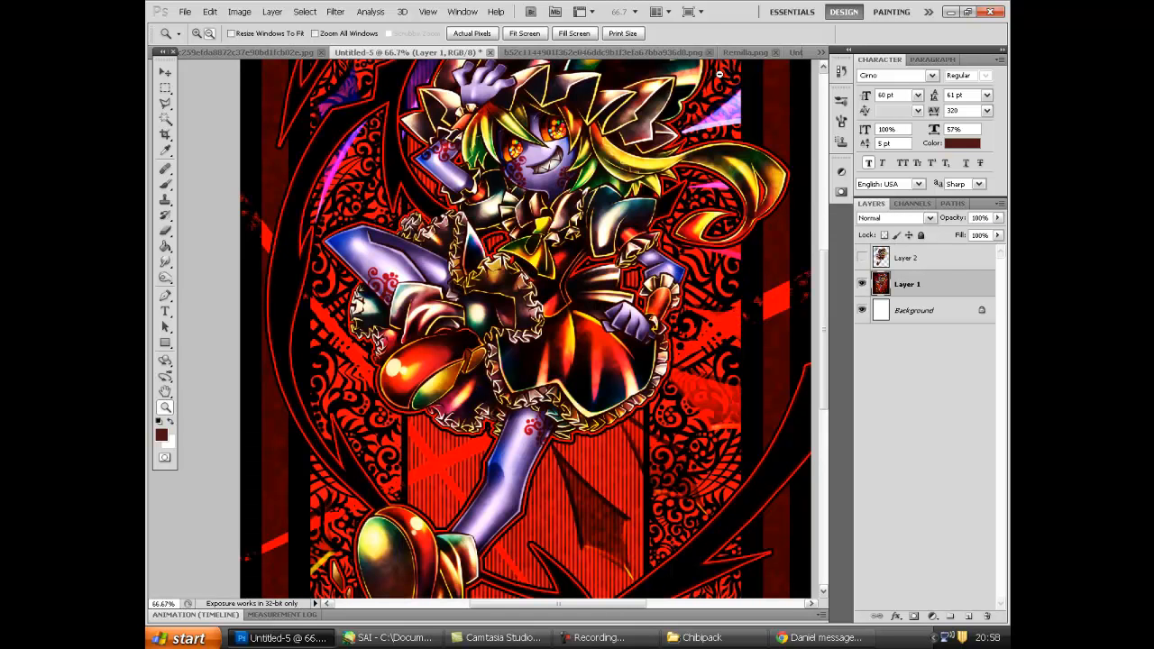
pyautogui.click(822, 50)
pyautogui.click(730, 137)
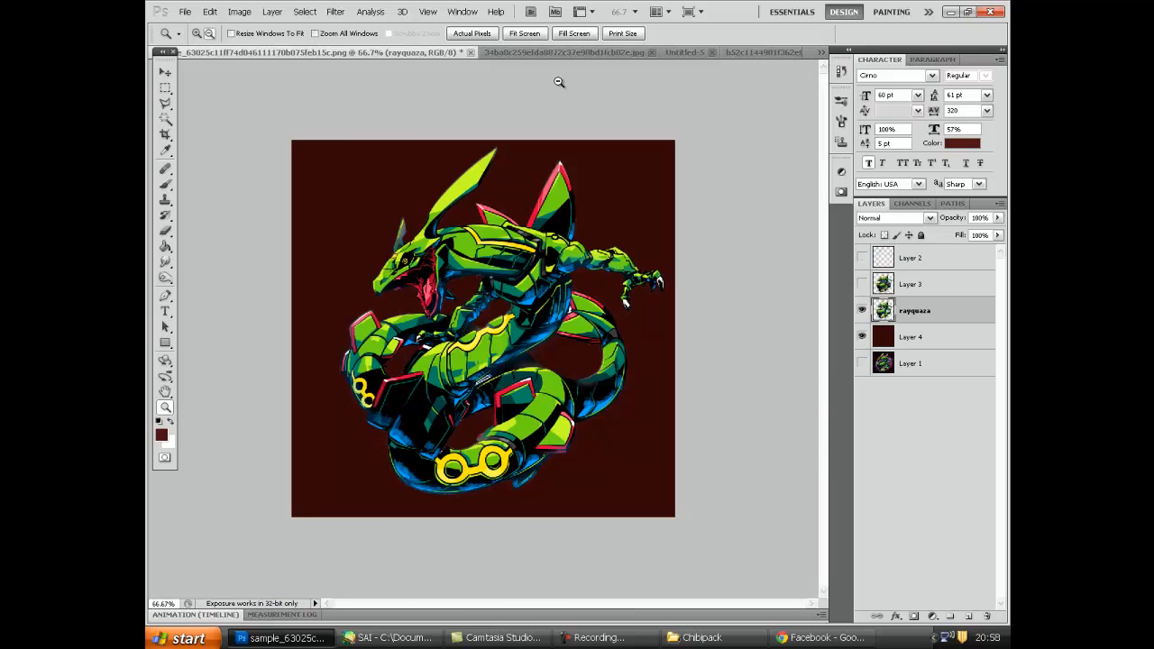
pyautogui.click(522, 54)
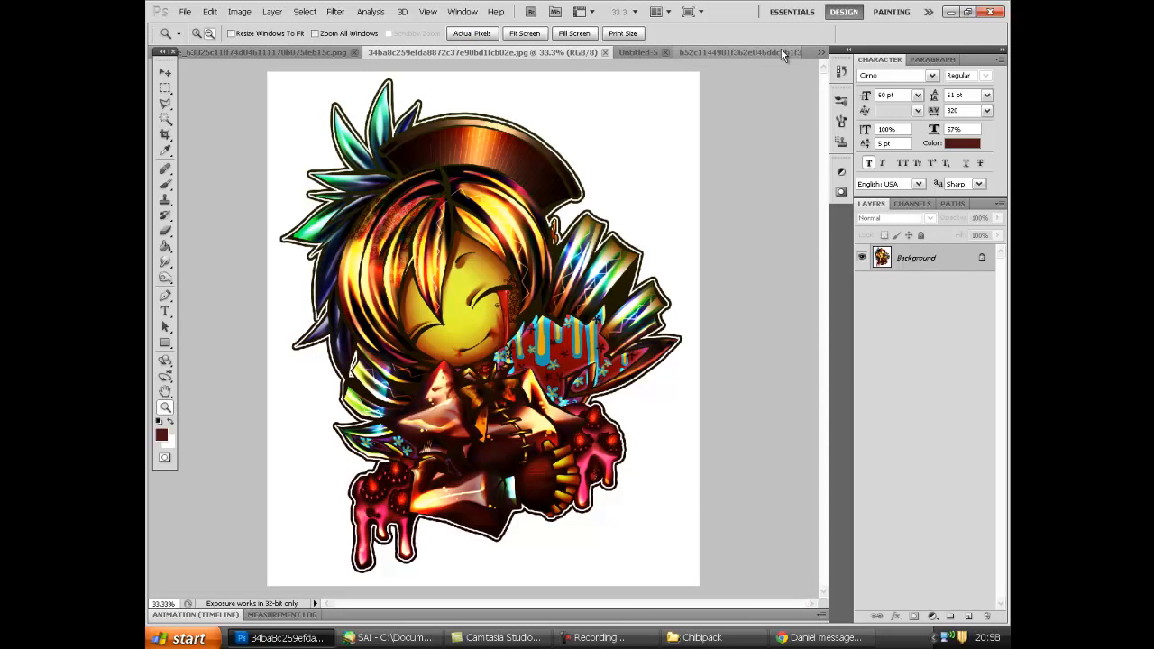
# Compare the individual colour channels of the image for contrast between the character and the white background
pyautogui.click(910, 202)
pyautogui.click(861, 296)
pyautogui.click(863, 273)
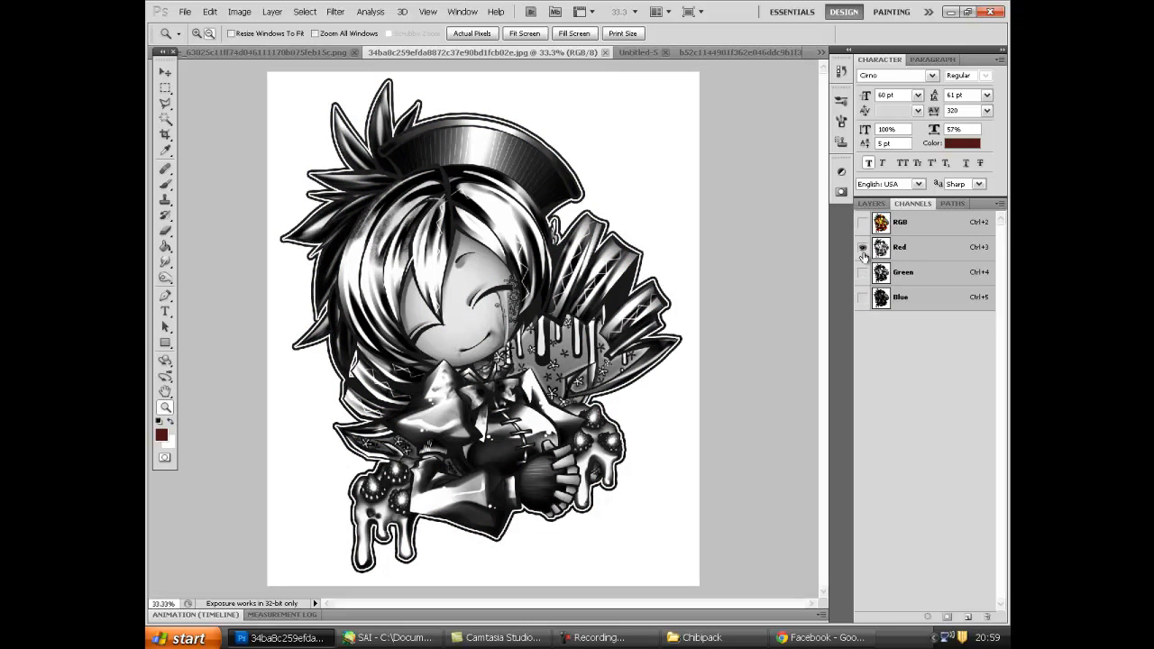
pyautogui.hotkey('ctrl', '2')
pyautogui.hotkey('ctrl', '5')
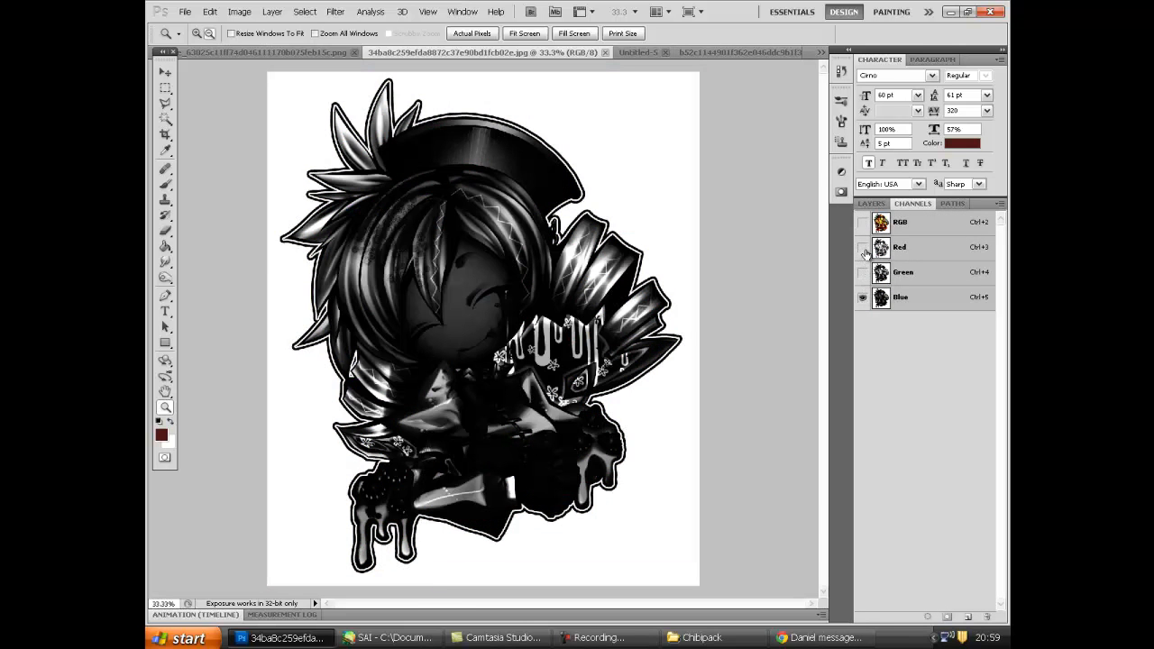
# Darken the Blue channel with Levels by raising the black input level almost to the white end
pyautogui.click(899, 299)
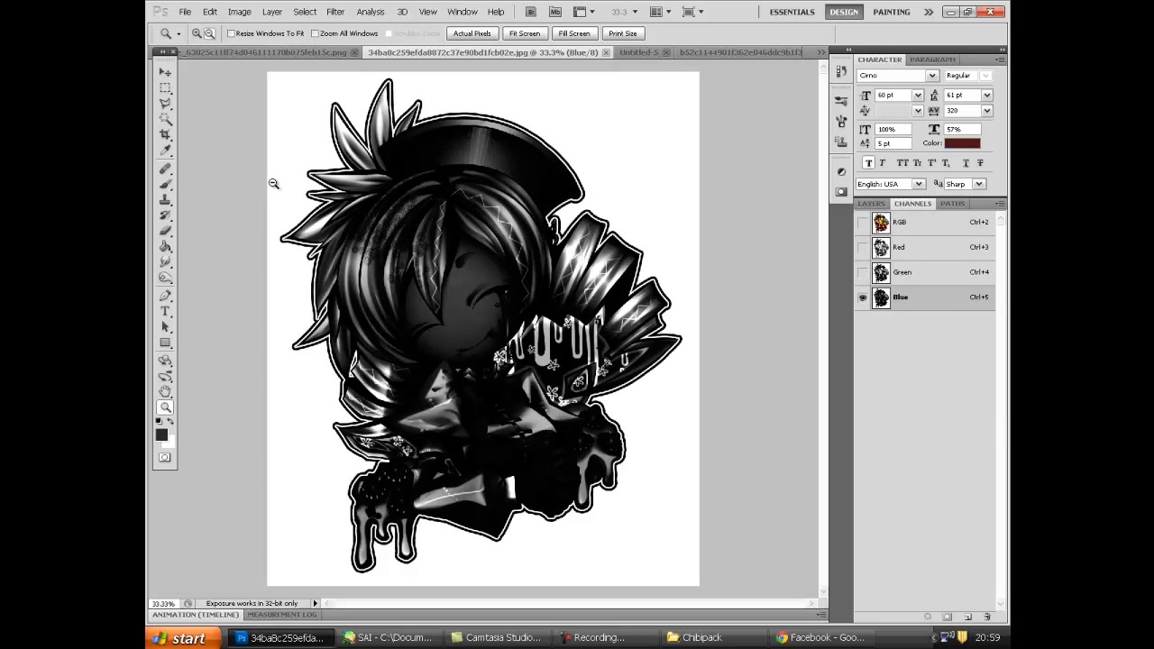
pyautogui.hotkey('ctrl', 'l')
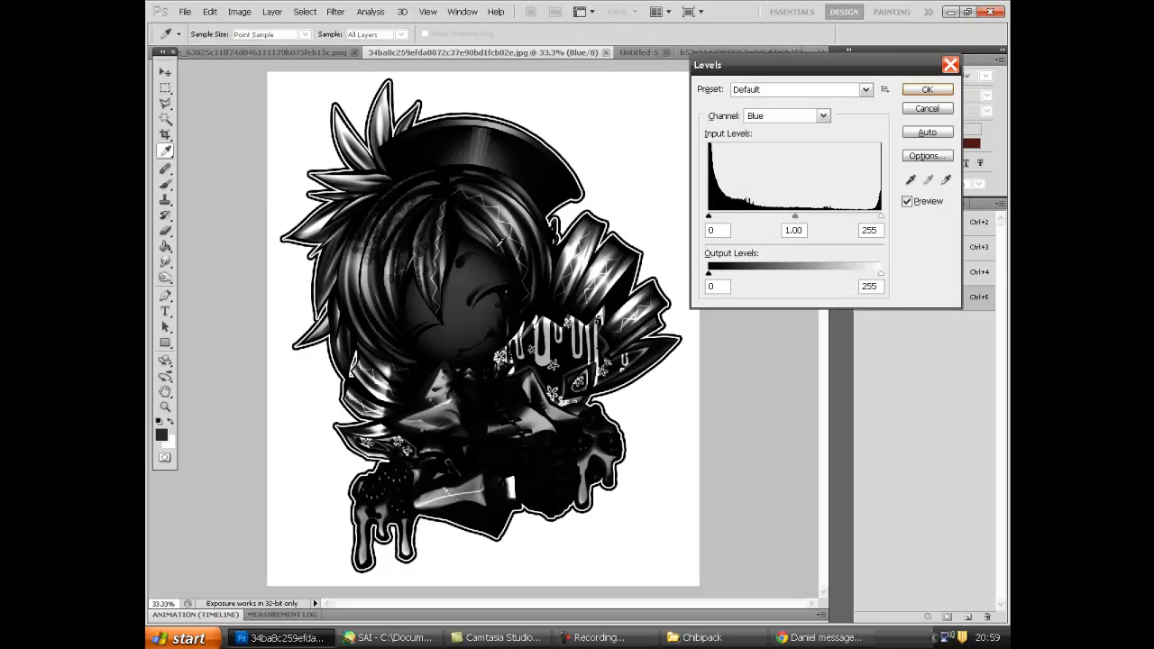
pyautogui.moveTo(708, 217); pyautogui.dragTo(874, 221)
pyautogui.click(926, 89)
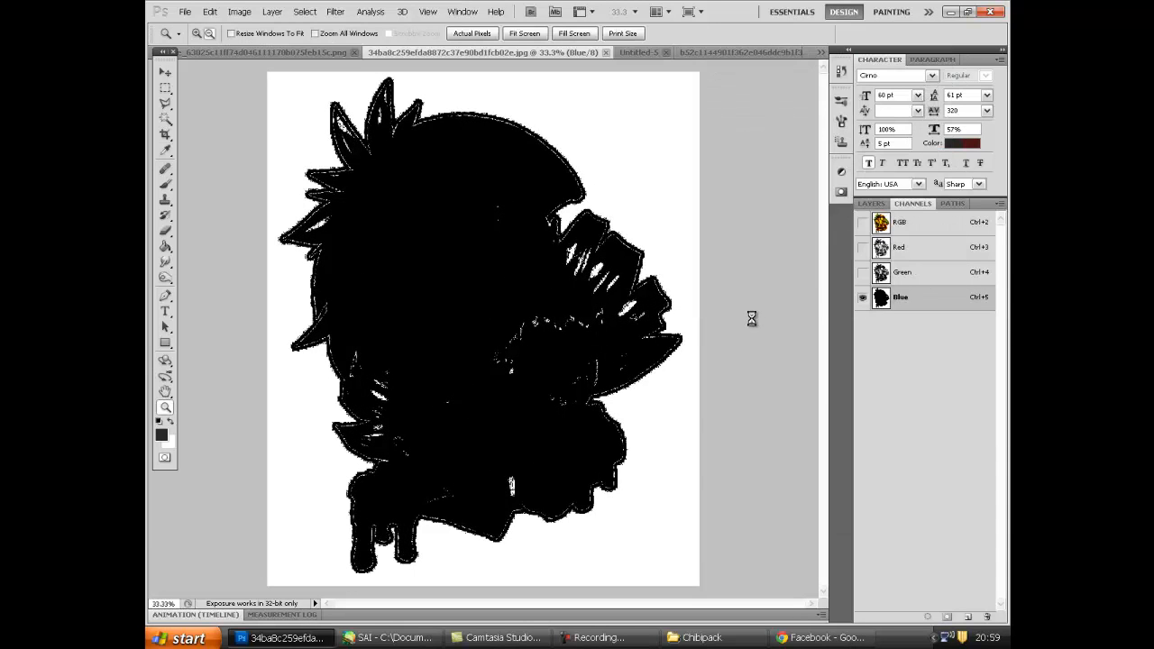
# Load the Blue channel as a selection, and convert the background to Layer 0 to copy the selected area to a new layer
pyautogui.keyDown('ctrl'); pyautogui.click(880, 300); pyautogui.keyUp('ctrl')
pyautogui.click(872, 203)
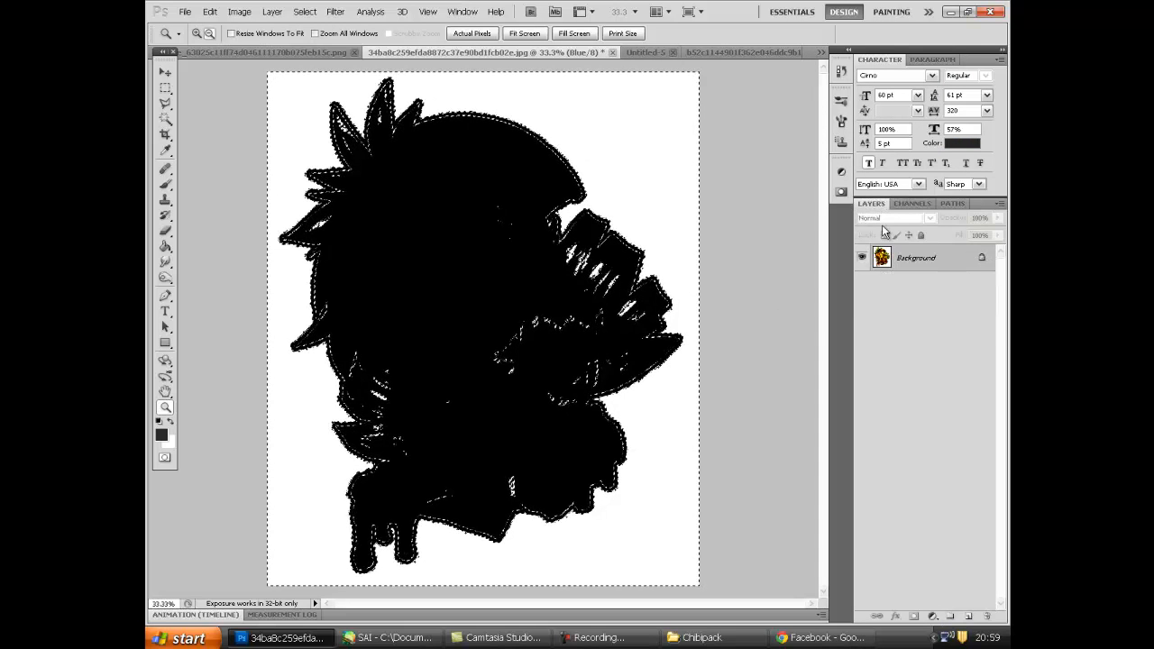
pyautogui.doubleClick(865, 250)
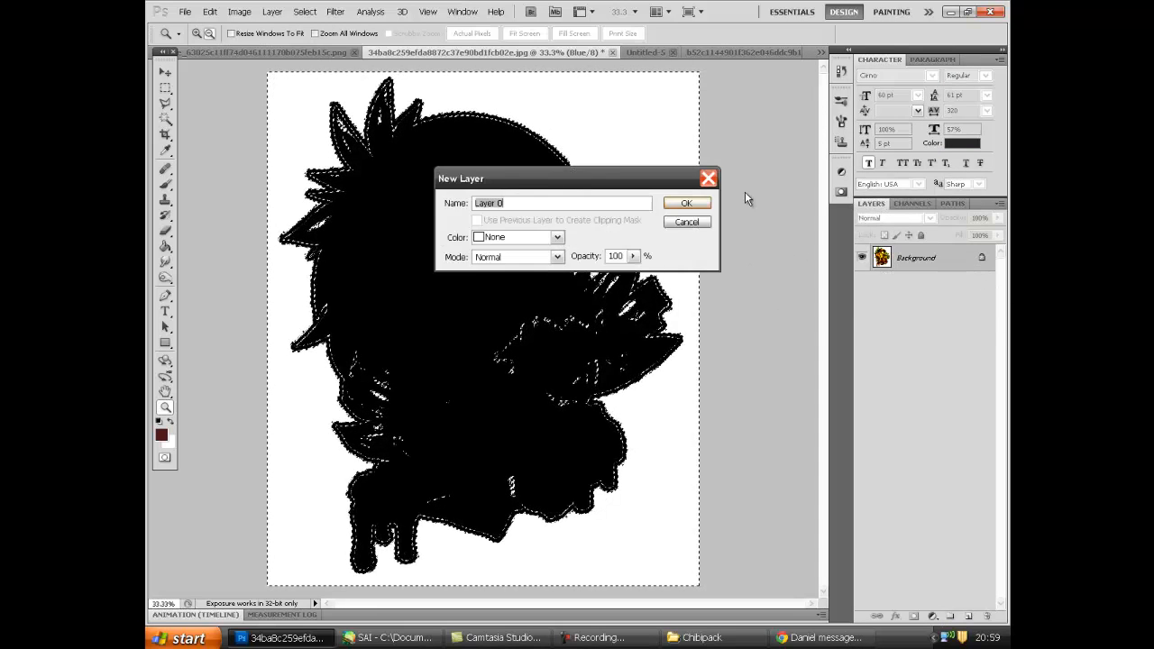
pyautogui.click(685, 202)
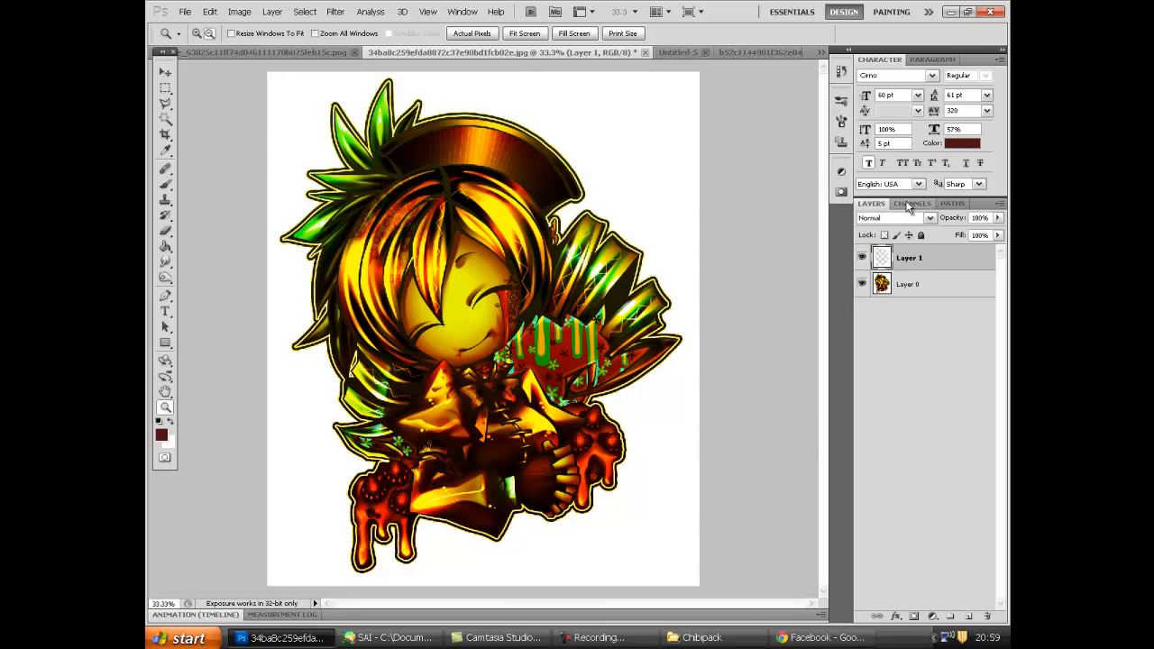
# Hide Layer 0, add a new layer above it filled with dark red, and reset the colours to the default black and white
pyautogui.click(862, 285)
pyautogui.click(906, 285)
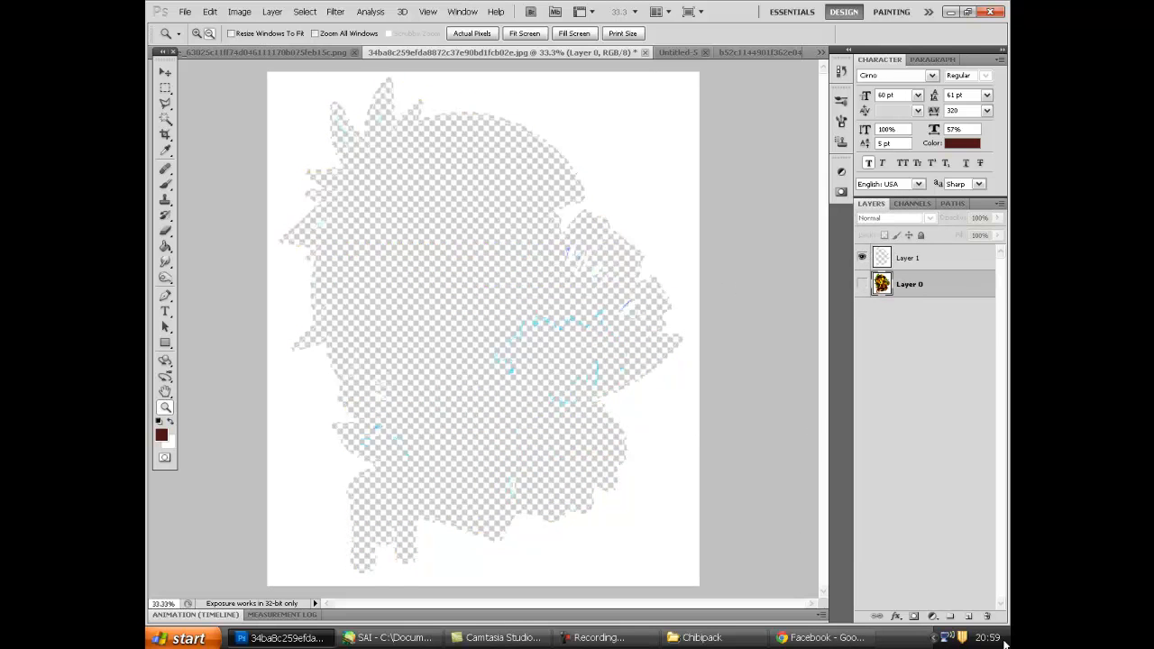
pyautogui.click(968, 617)
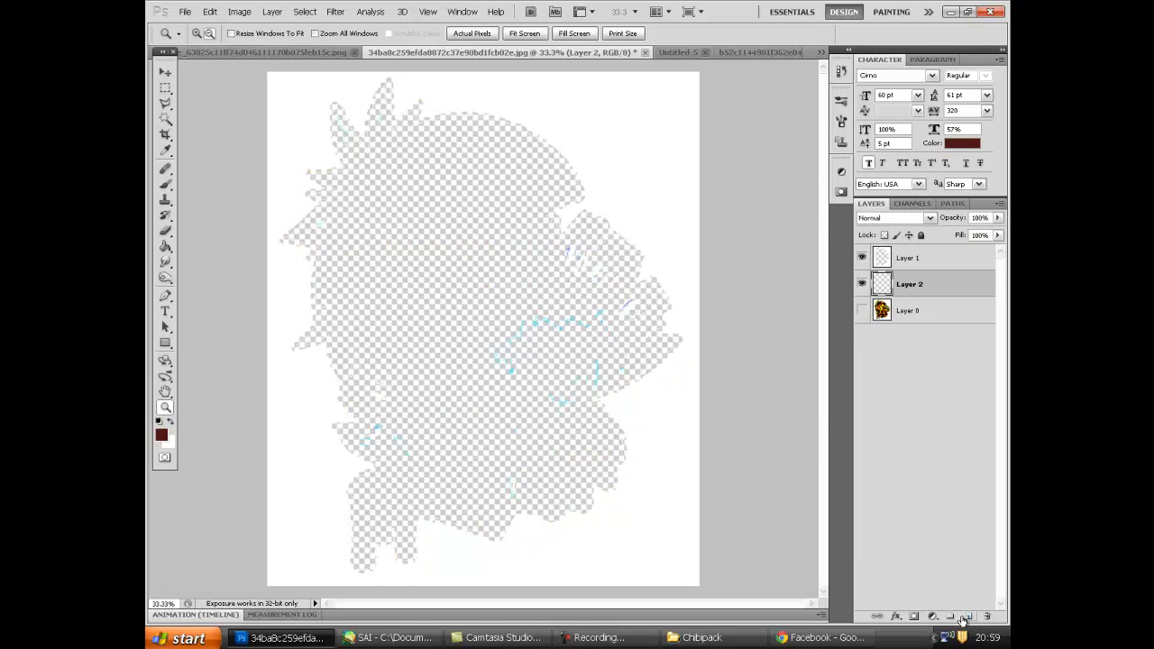
pyautogui.click(165, 246)
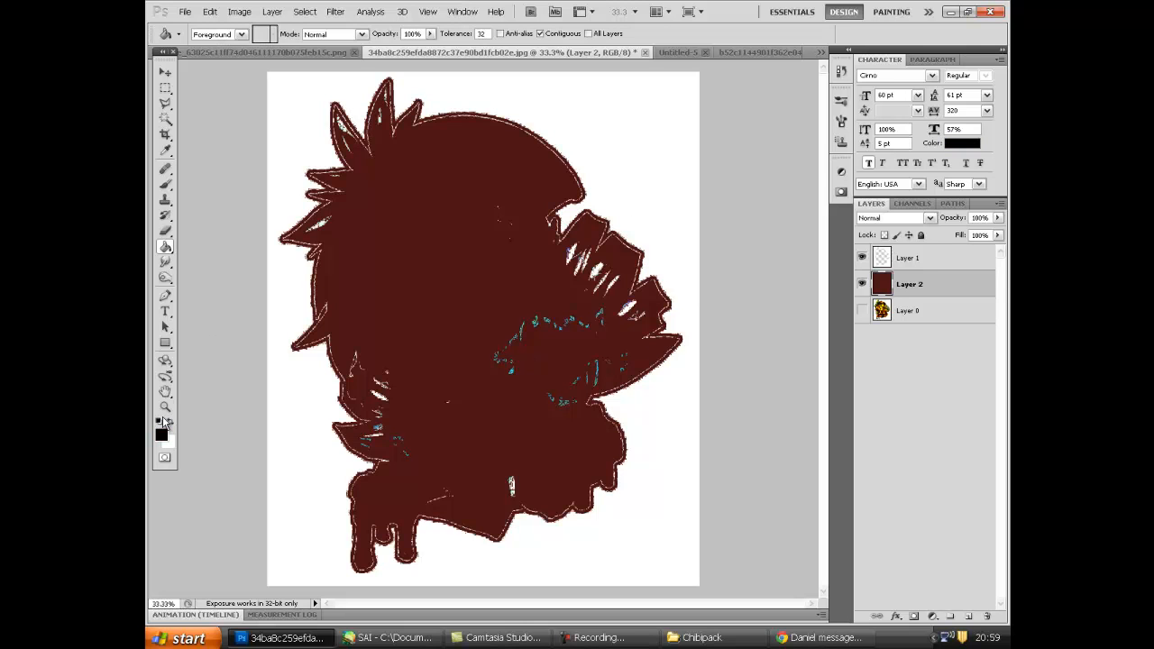
pyautogui.click(158, 421)
# Examine the extracted white background against the dark red fill for jagged edges and stray pixels around the spiky feathers
pyautogui.click(165, 407)
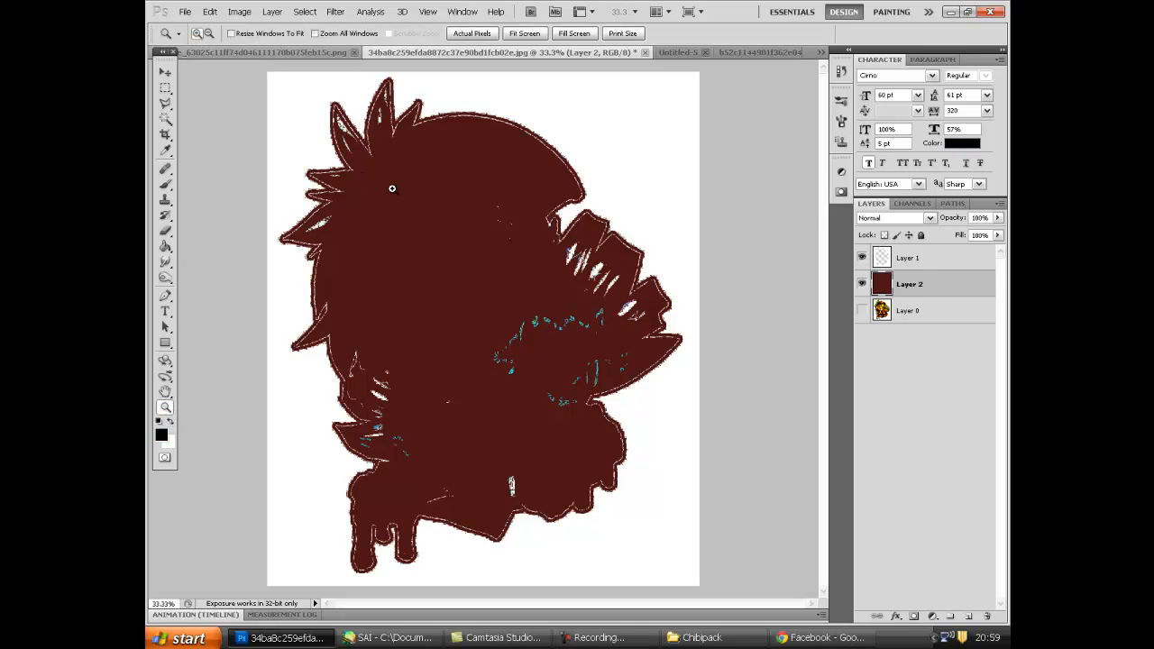
pyautogui.moveTo(319, 85); pyautogui.dragTo(394, 178)
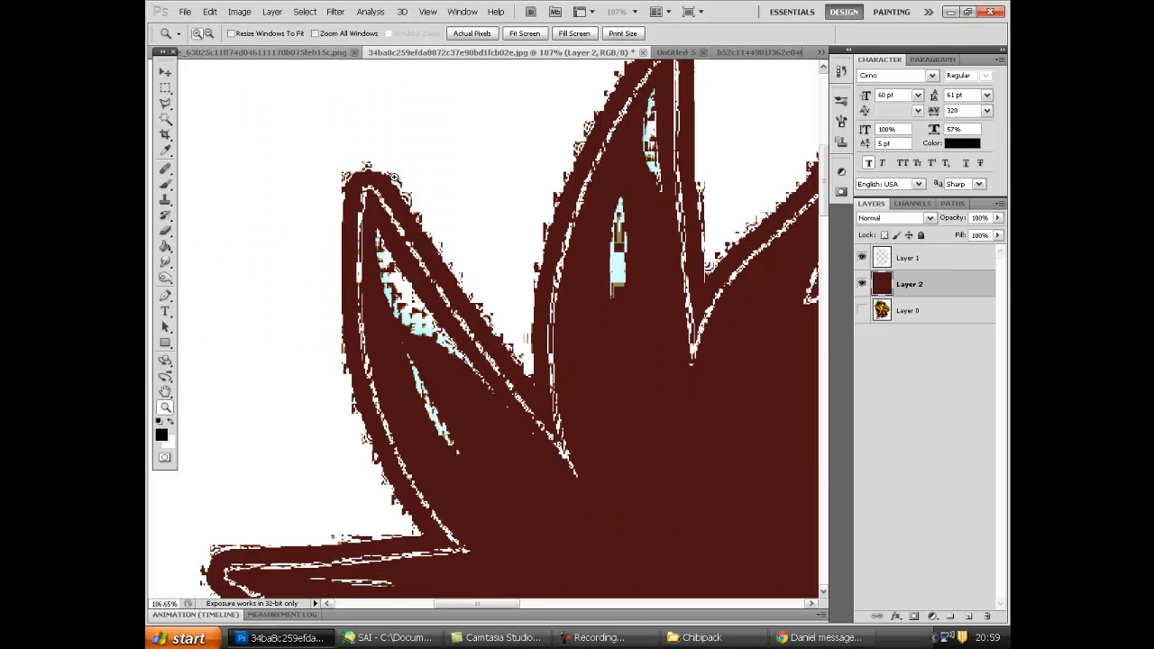
pyautogui.click(431, 208)
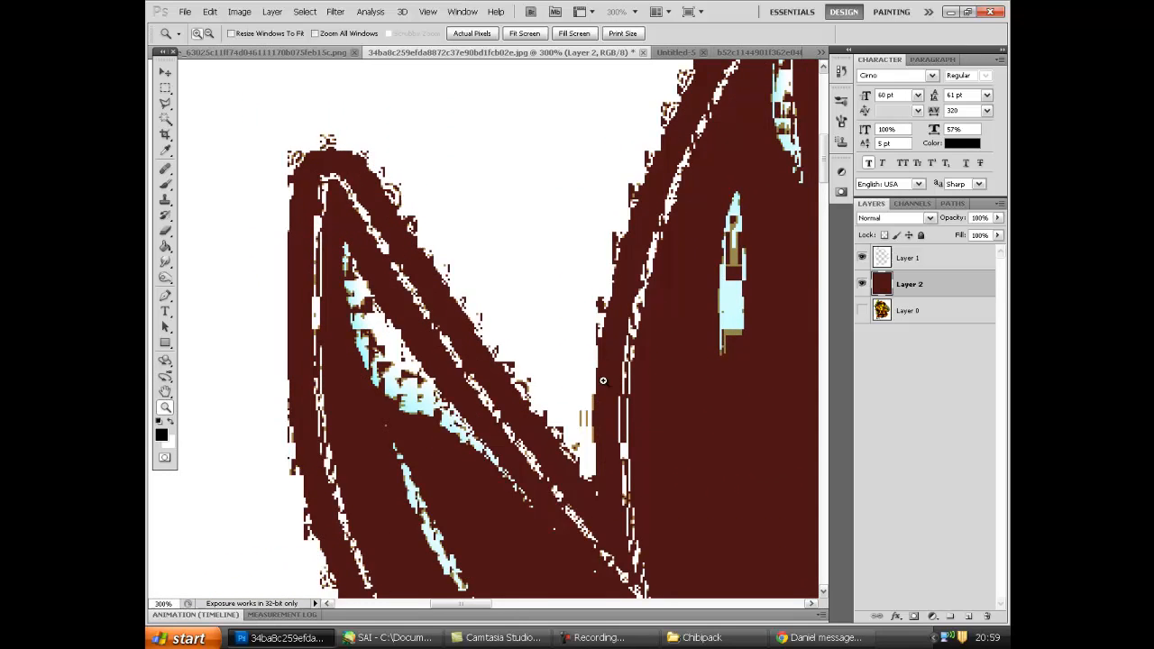
pyautogui.scroll(5, 602, 414)
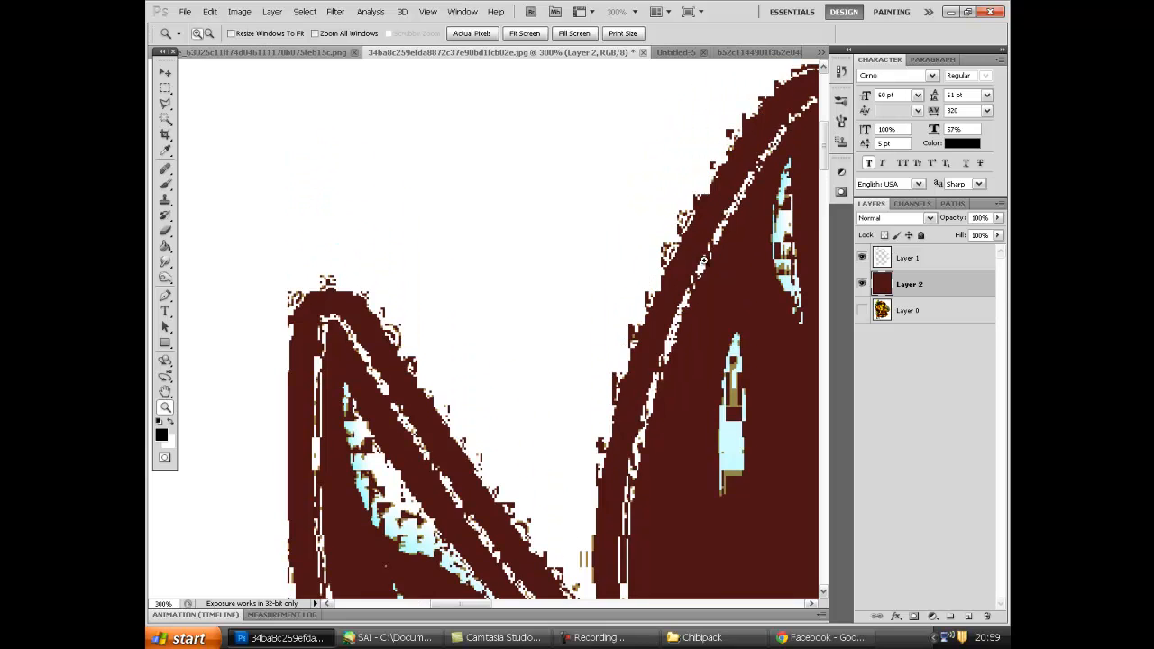
pyautogui.scroll(-2, 714, 227)
pyautogui.scroll(-4, 226, 291)
pyautogui.scroll(-10, 225, 291)
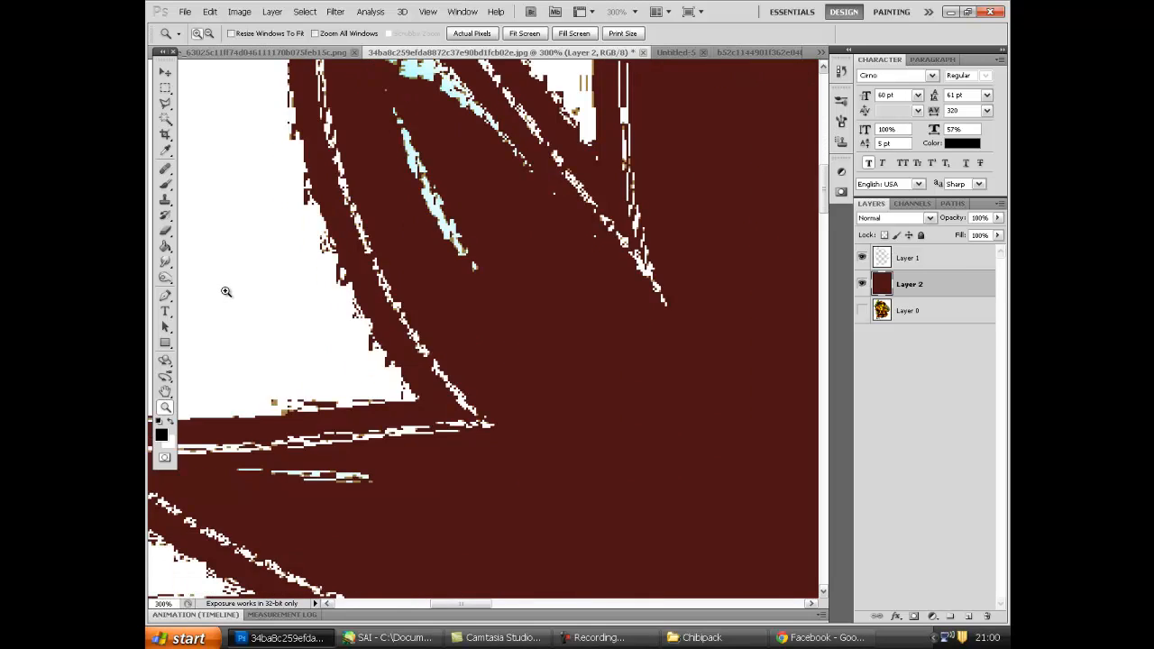
pyautogui.scroll(-1, 225, 291)
pyautogui.moveTo(479, 604); pyautogui.dragTo(451, 606)
pyautogui.click(209, 34)
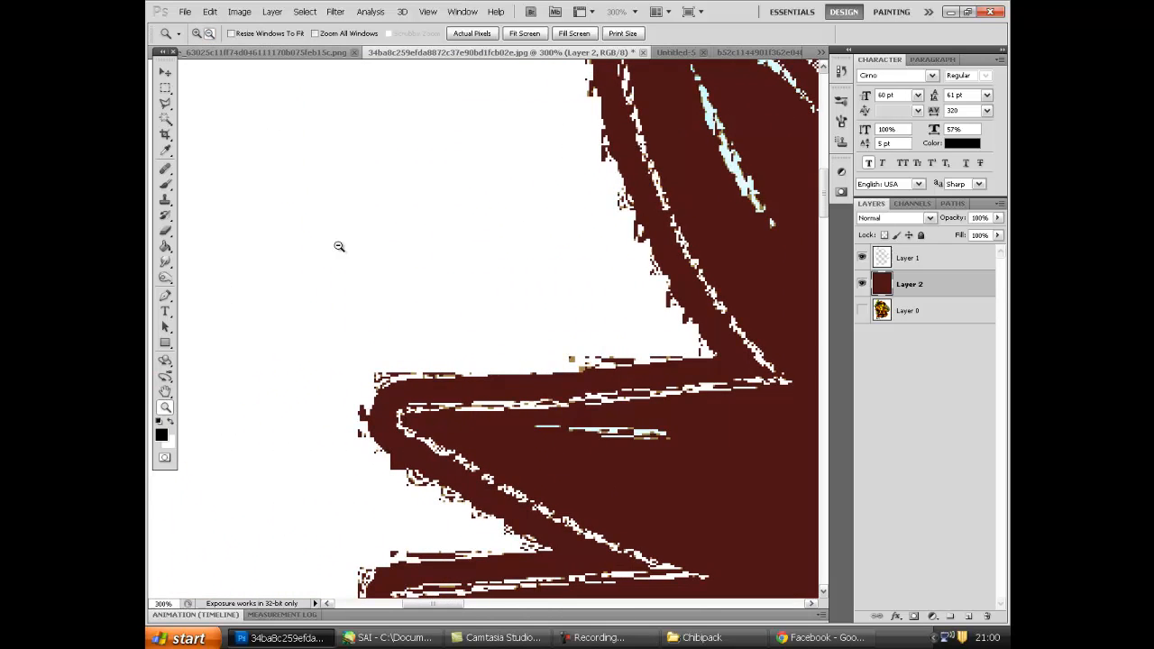
pyautogui.click(330, 241)
pyautogui.click(330, 241)
pyautogui.click(330, 240)
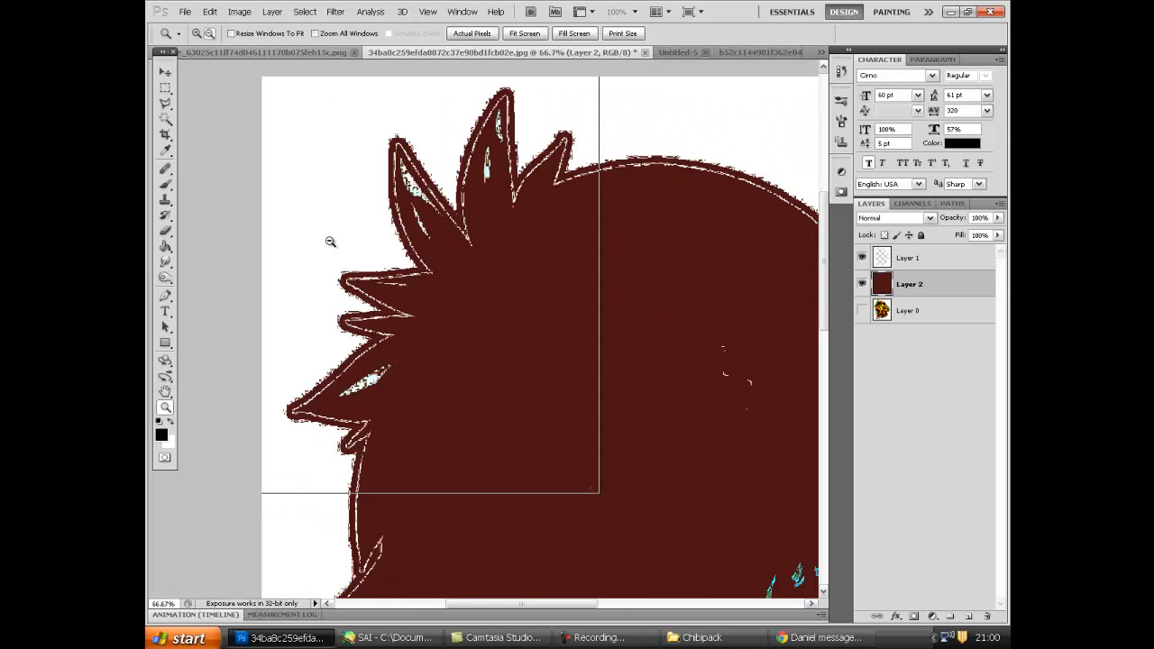
pyautogui.click(330, 240)
pyautogui.click(528, 373)
# Switch to the Chibipack folder window and browse the My Pictures folder for another example image
pyautogui.click(701, 637)
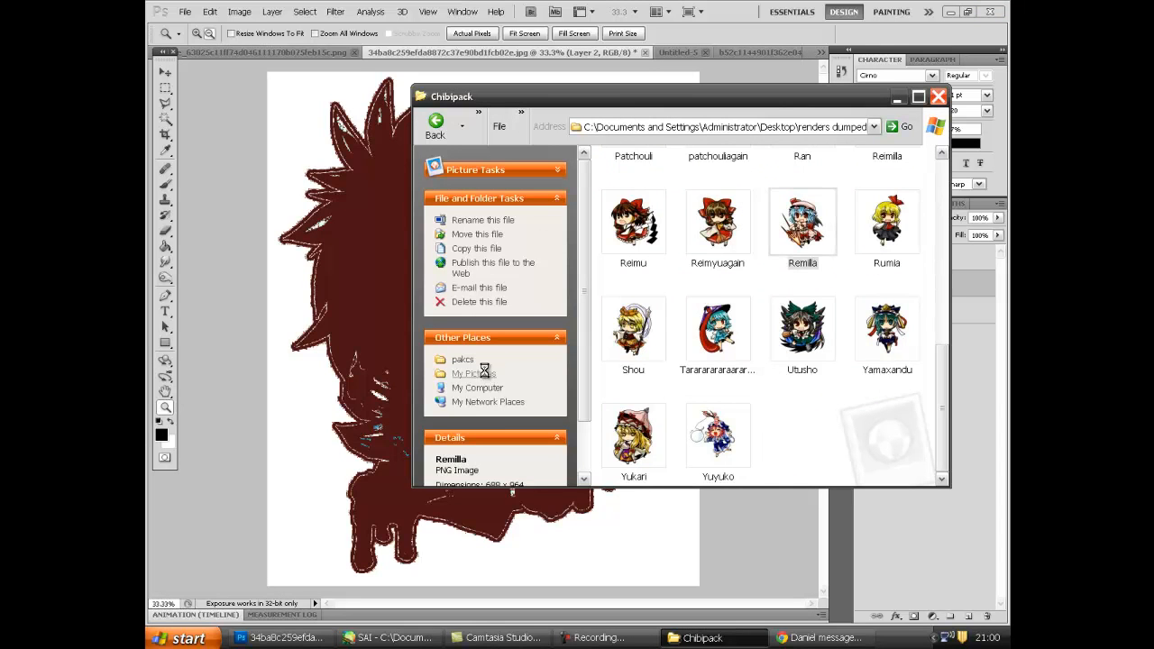
pyautogui.click(484, 375)
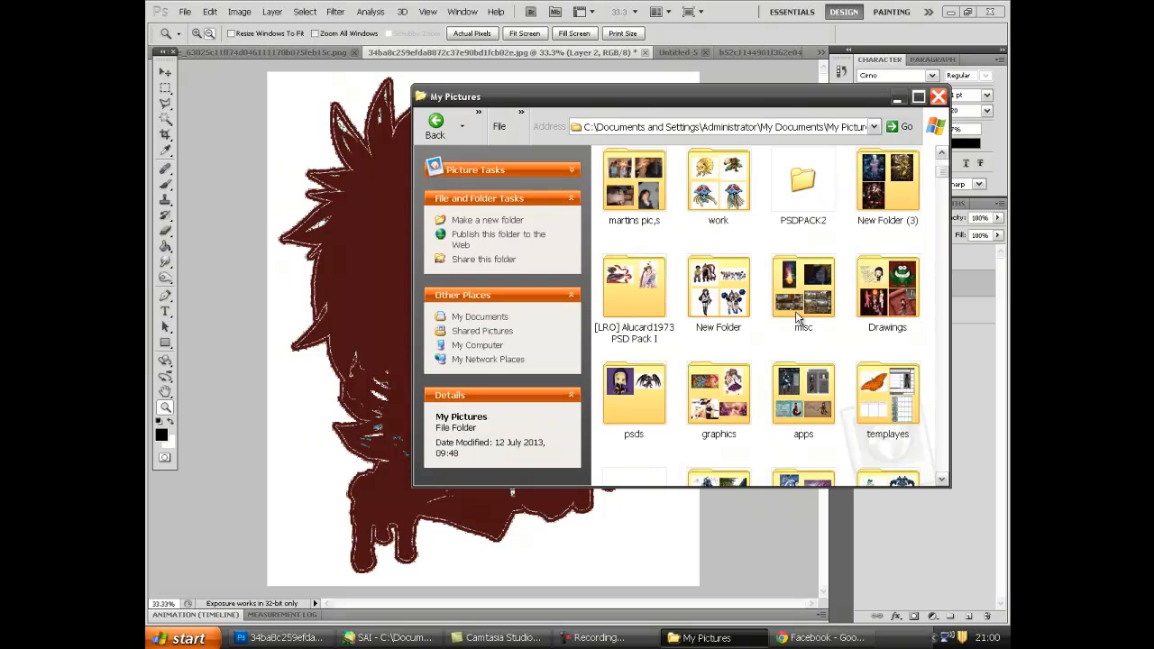
pyautogui.scroll(-2, 797, 317)
pyautogui.scroll(-5, 797, 317)
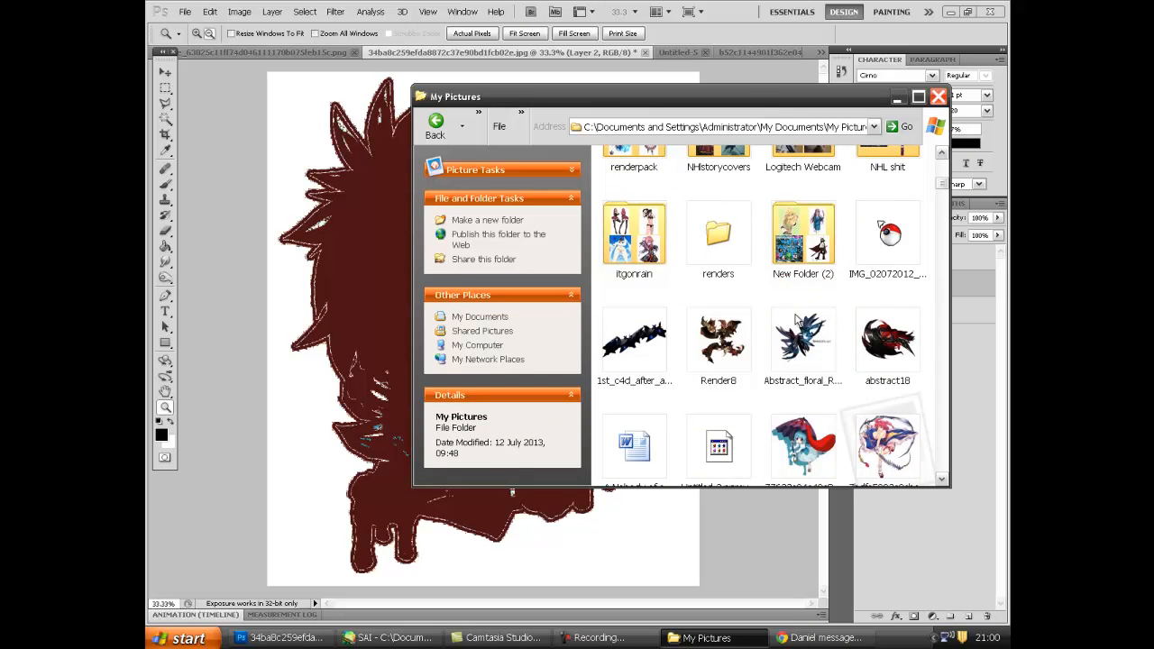
pyautogui.scroll(-3, 790, 320)
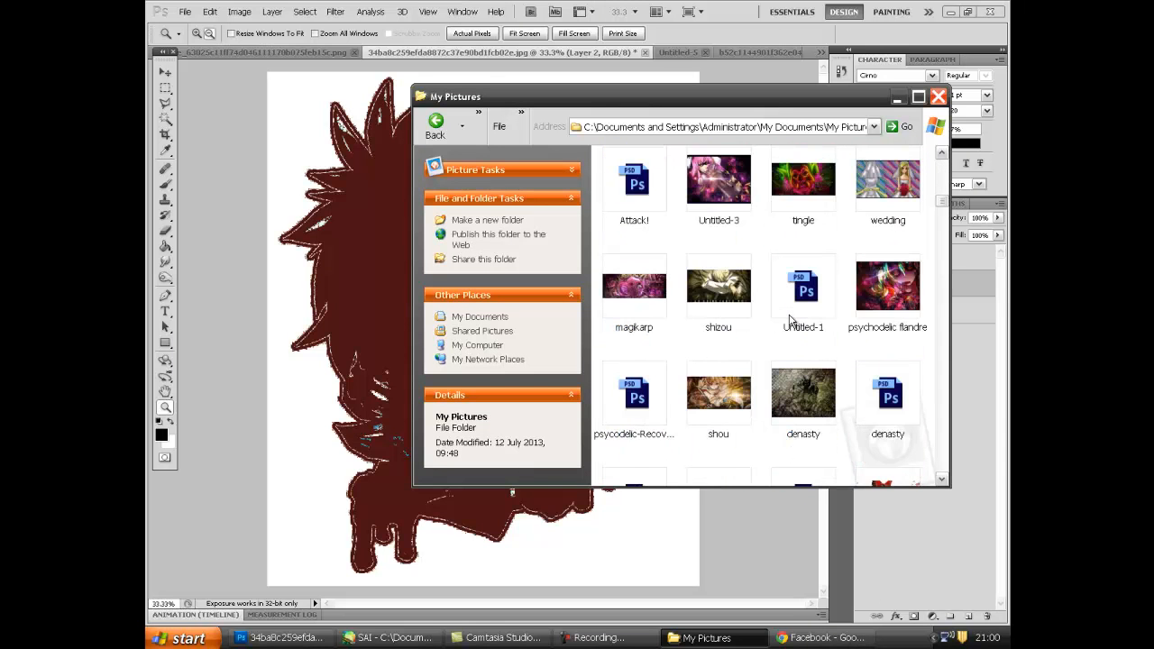
pyautogui.press('BackSpace')
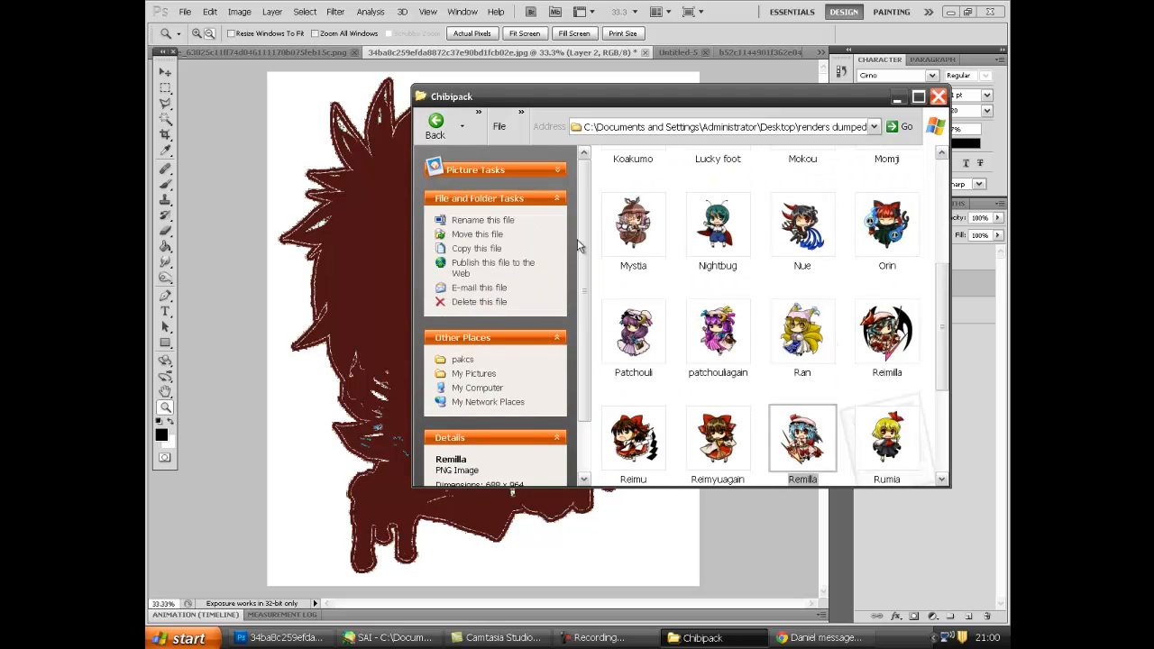
# Go through My Pictures to My Documents and look through its Downloads folder for the example image
pyautogui.click(483, 373)
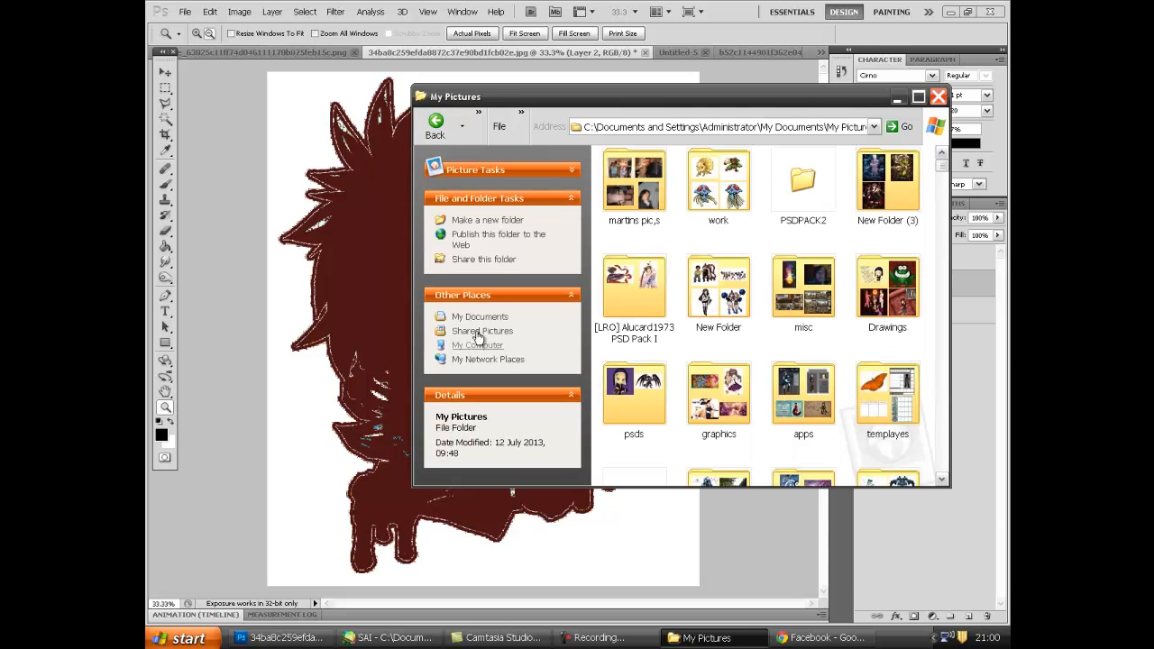
pyautogui.click(477, 317)
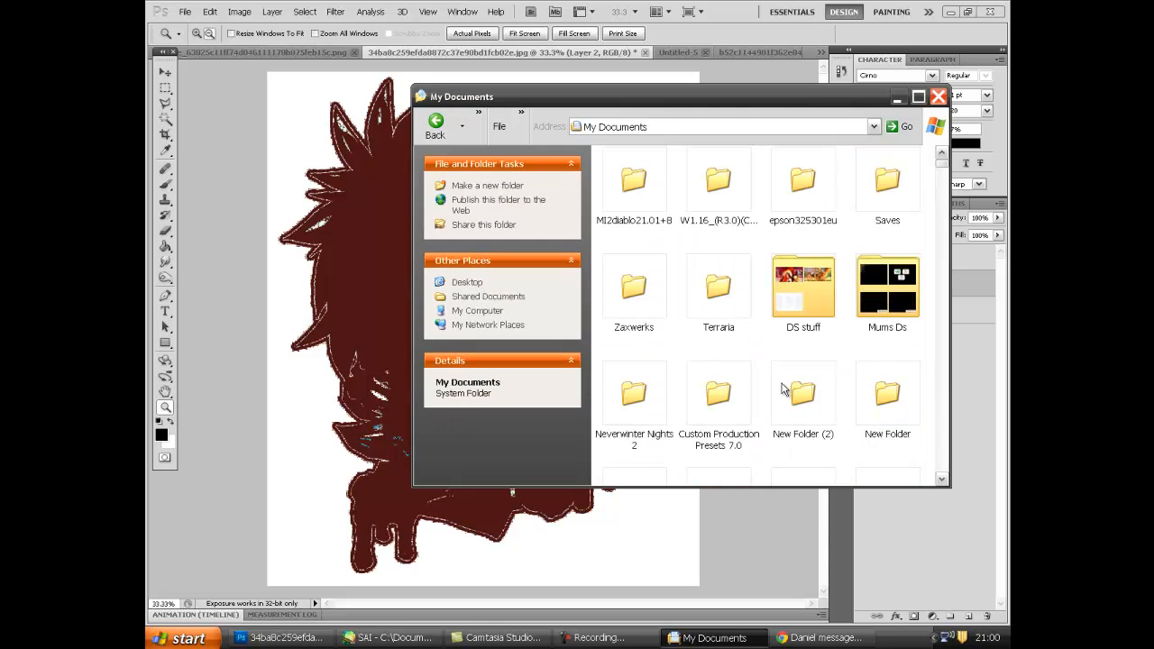
pyautogui.scroll(-6, 784, 383)
pyautogui.scroll(-10, 805, 372)
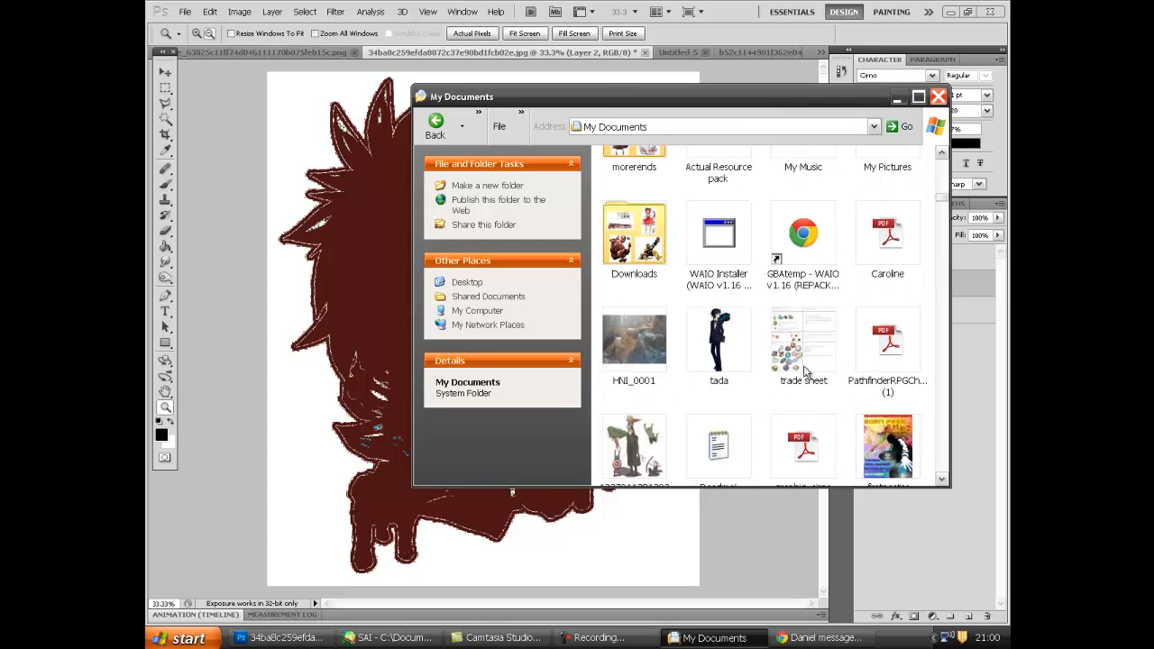
pyautogui.doubleClick(648, 260)
pyautogui.scroll(-8, 721, 290)
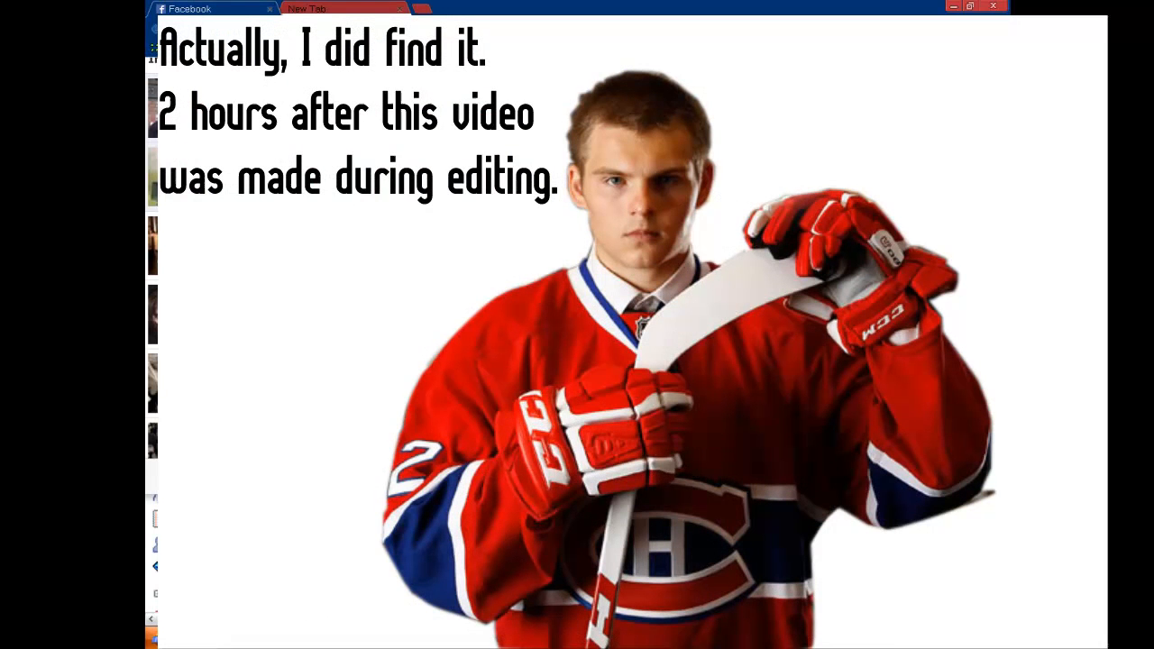
# In Chrome's new tab, search Google for Safebooru and open the safebooru.org home page
pyautogui.click(377, 10)
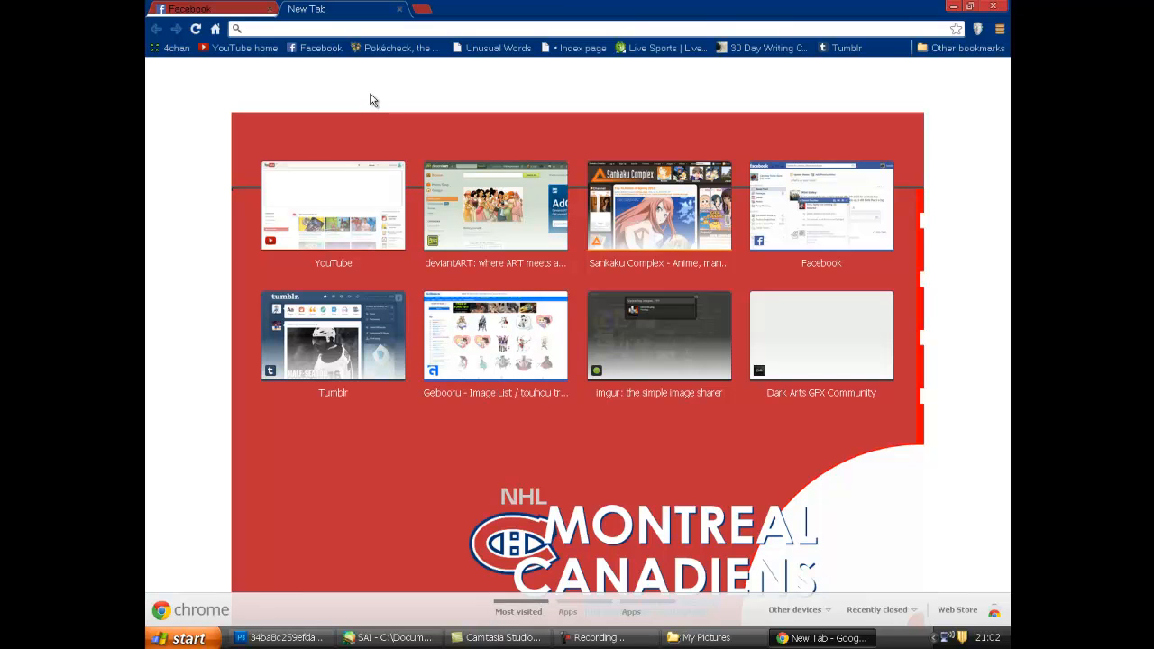
pyautogui.write('Dan')
pyautogui.hotkey('ctrl', 'a')
pyautogui.write('Safebooru')
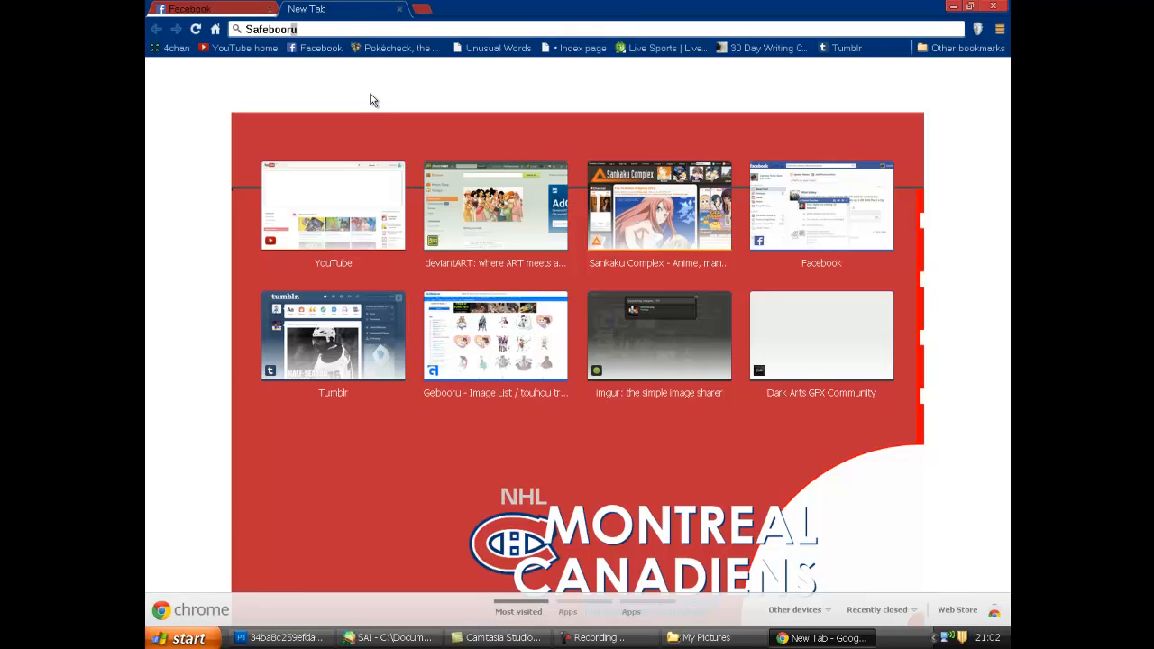
pyautogui.press('Return')
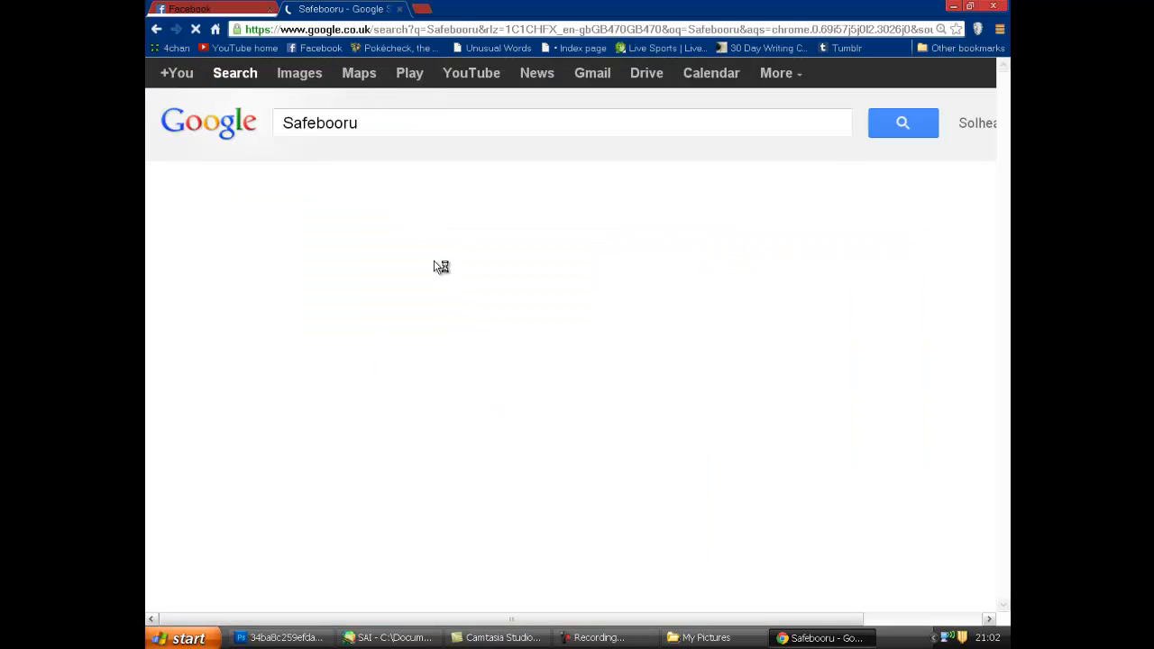
pyautogui.click(442, 257)
pyautogui.click(417, 330)
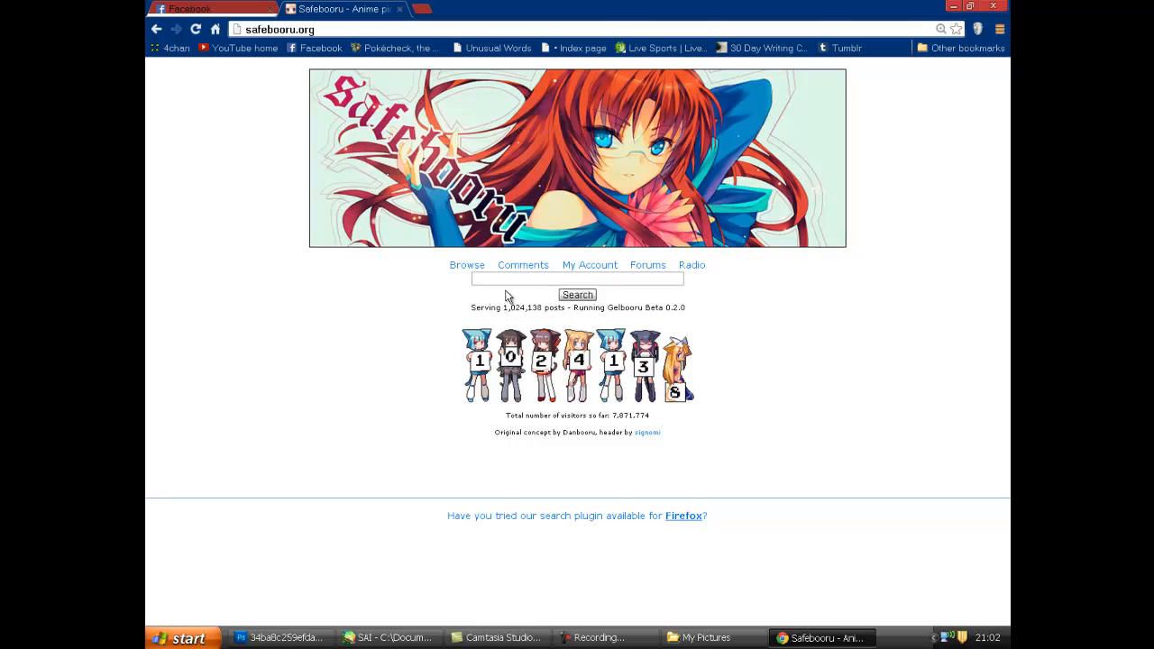
# Search Safebooru for the tag touhou and browse the resulting thumbnails
pyautogui.click(500, 275)
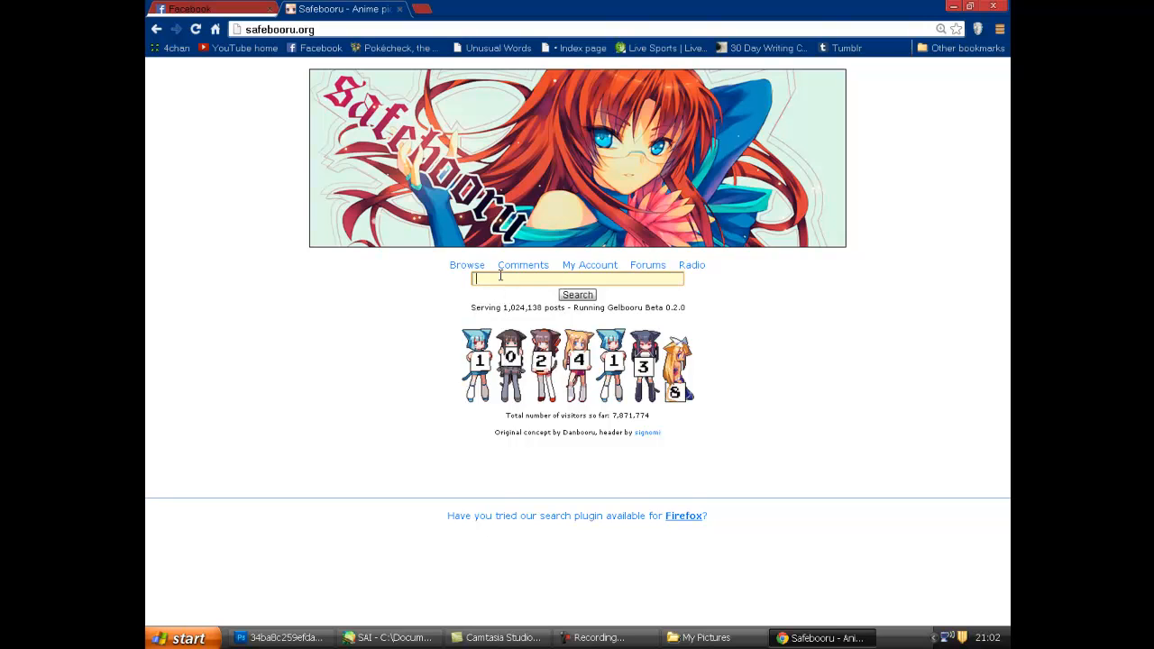
pyautogui.write('touhou')
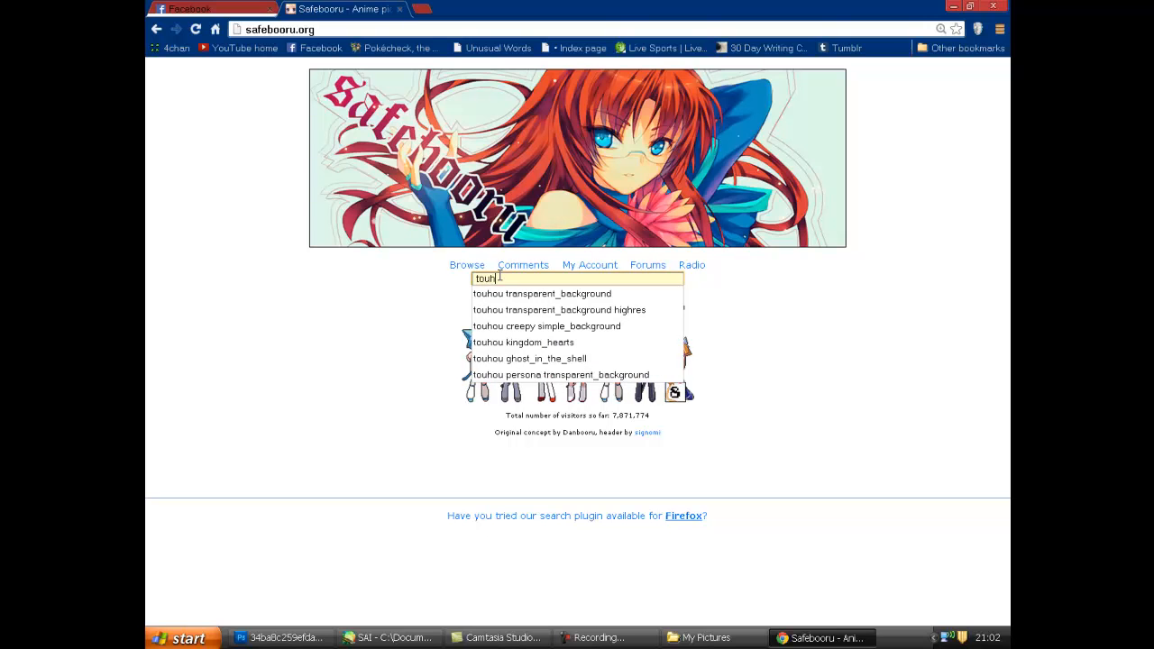
pyautogui.press('Return')
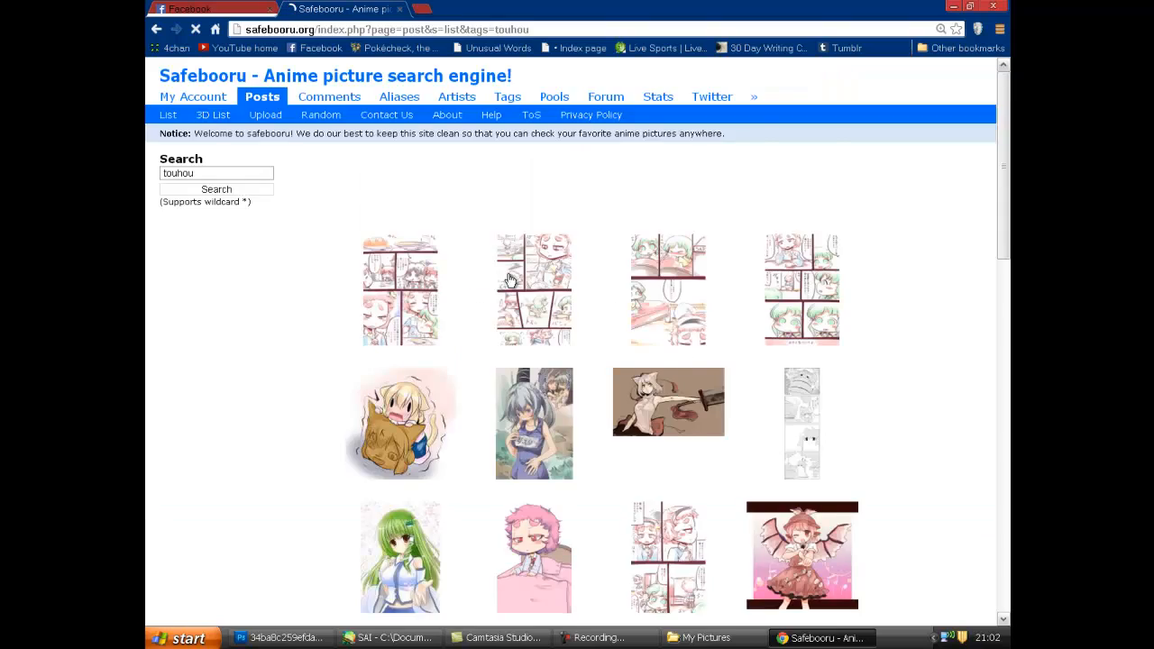
pyautogui.scroll(-3, 500, 275)
pyautogui.scroll(-2, 500, 275)
pyautogui.scroll(-3, 692, 330)
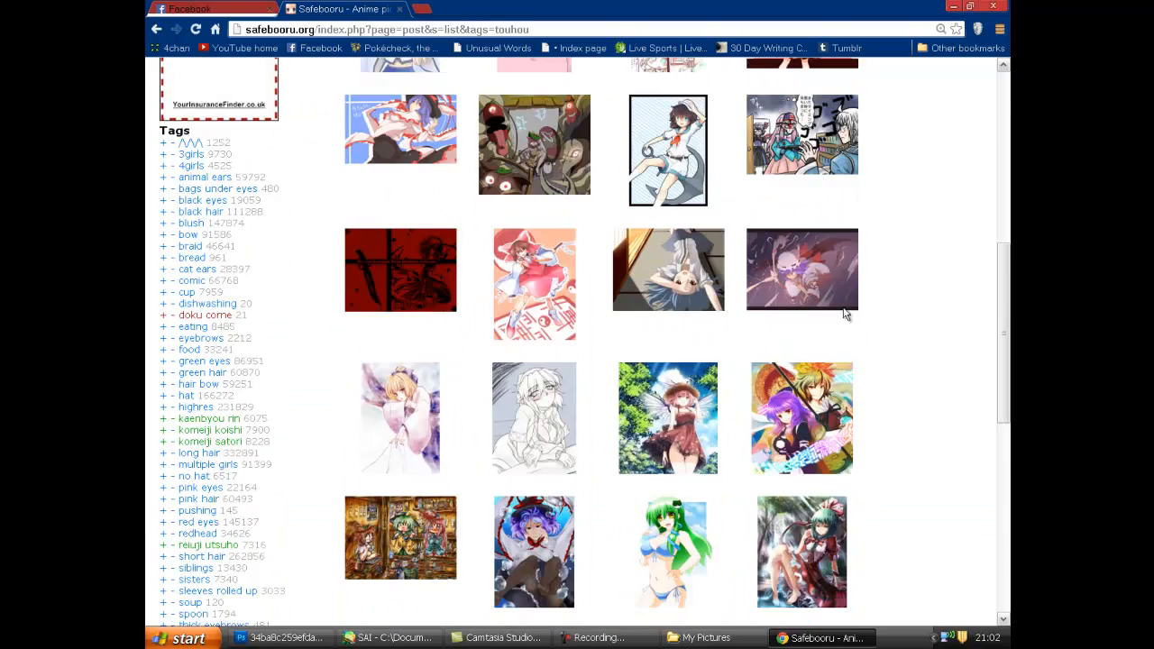
pyautogui.scroll(-2, 664, 337)
pyautogui.scroll(7, 613, 327)
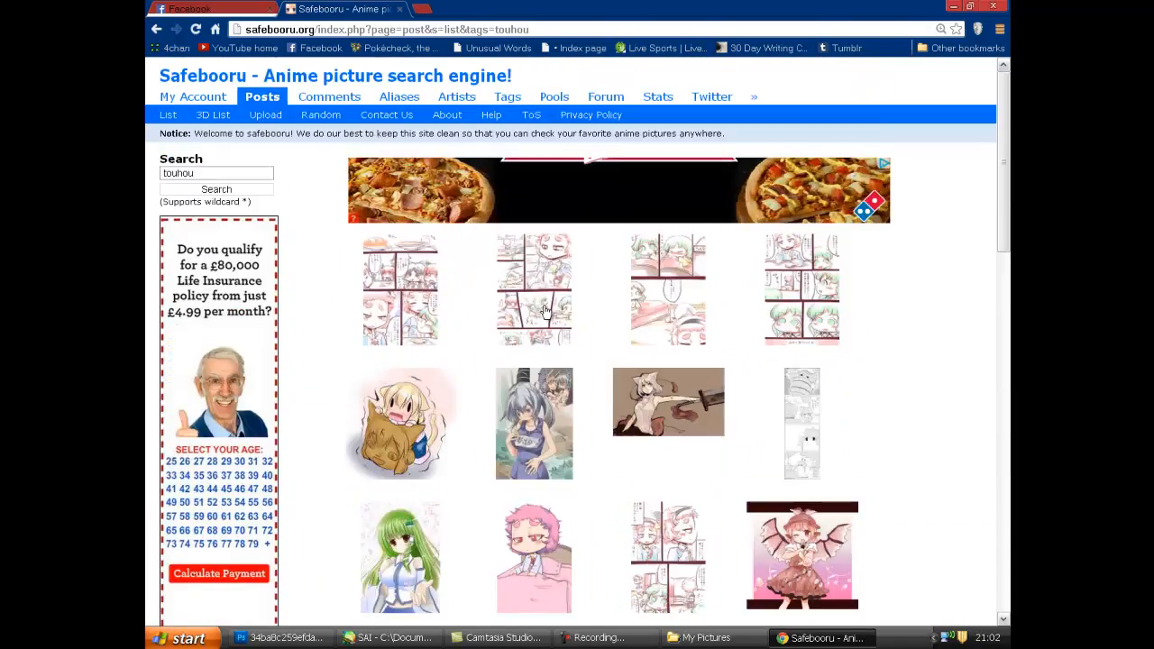
# Return to the Google results page and search for ponybooru instead
pyautogui.click(158, 28)
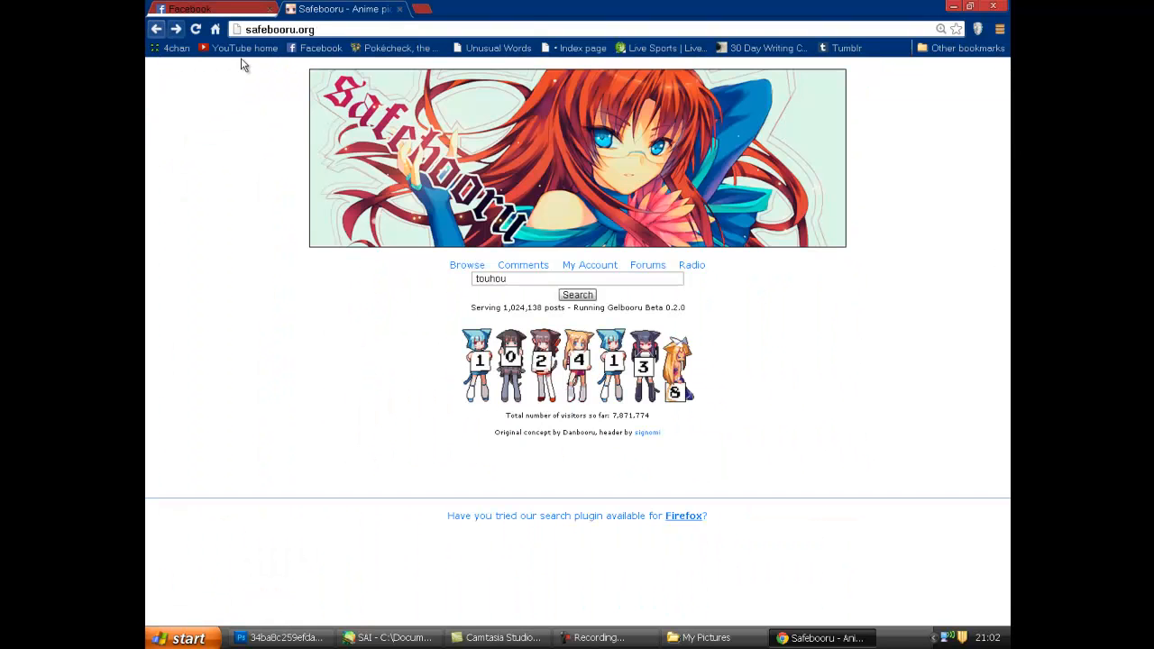
pyautogui.click(158, 28)
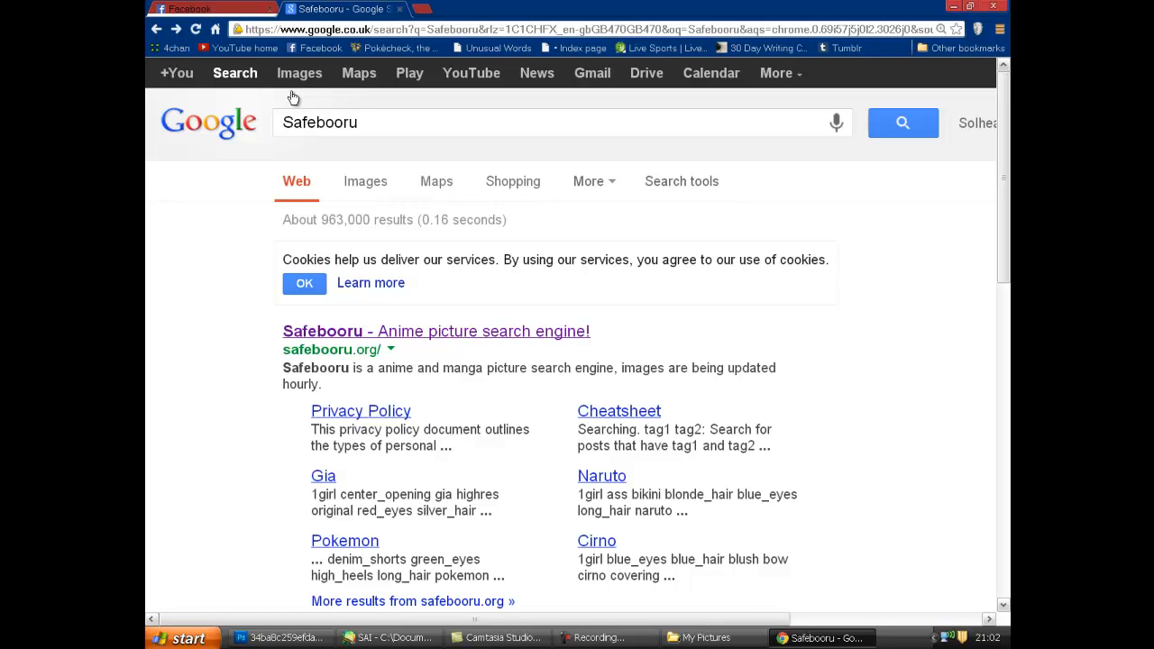
pyautogui.moveTo(316, 123); pyautogui.dragTo(156, 108)
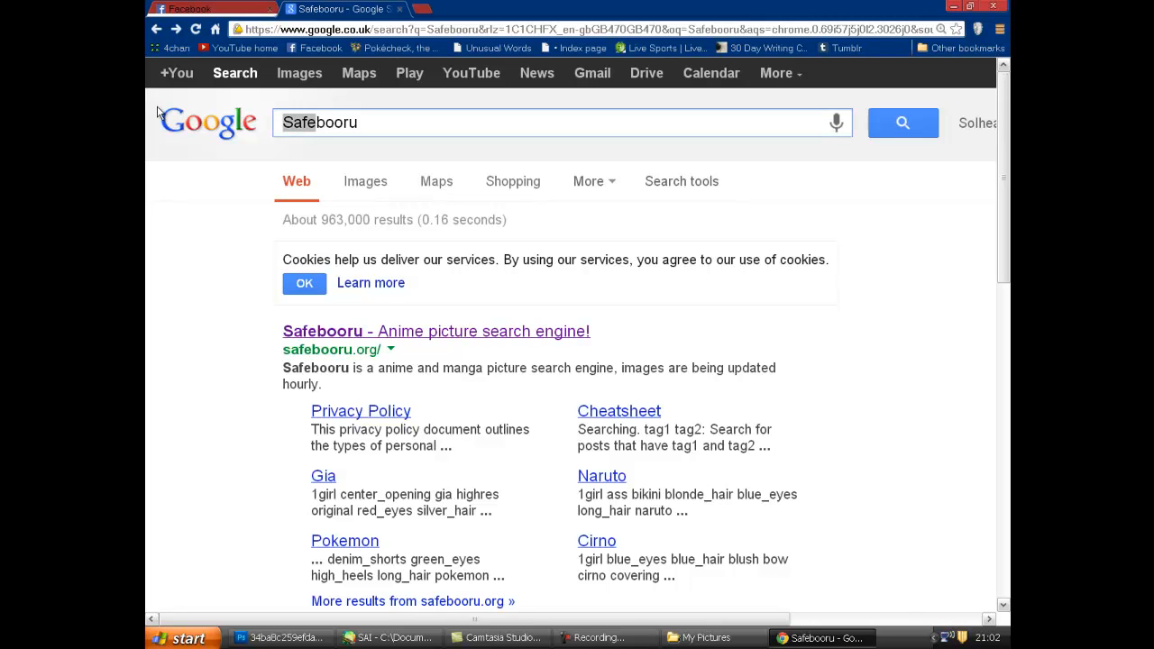
pyautogui.write('pony')
pyautogui.press('Return')
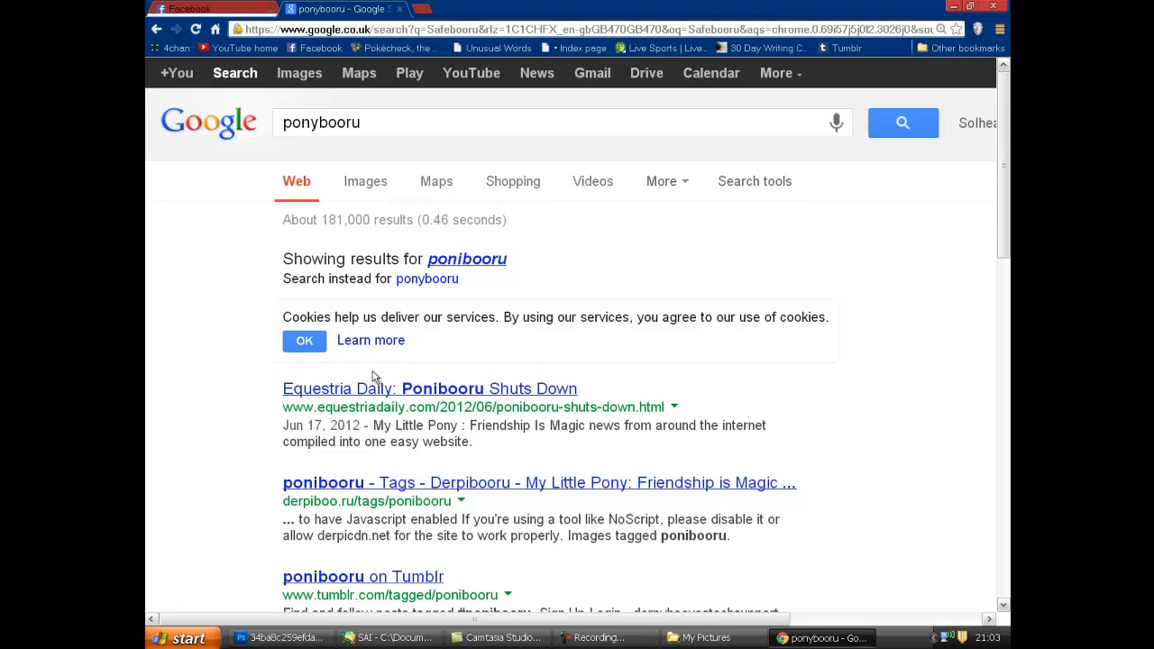
pyautogui.scroll(-1, 408, 368)
pyautogui.scroll(1, 455, 262)
# Search Google for Mspaintbooru and open the MSPAbooru listing for the ms paint tag
pyautogui.moveTo(372, 117); pyautogui.dragTo(147, 106)
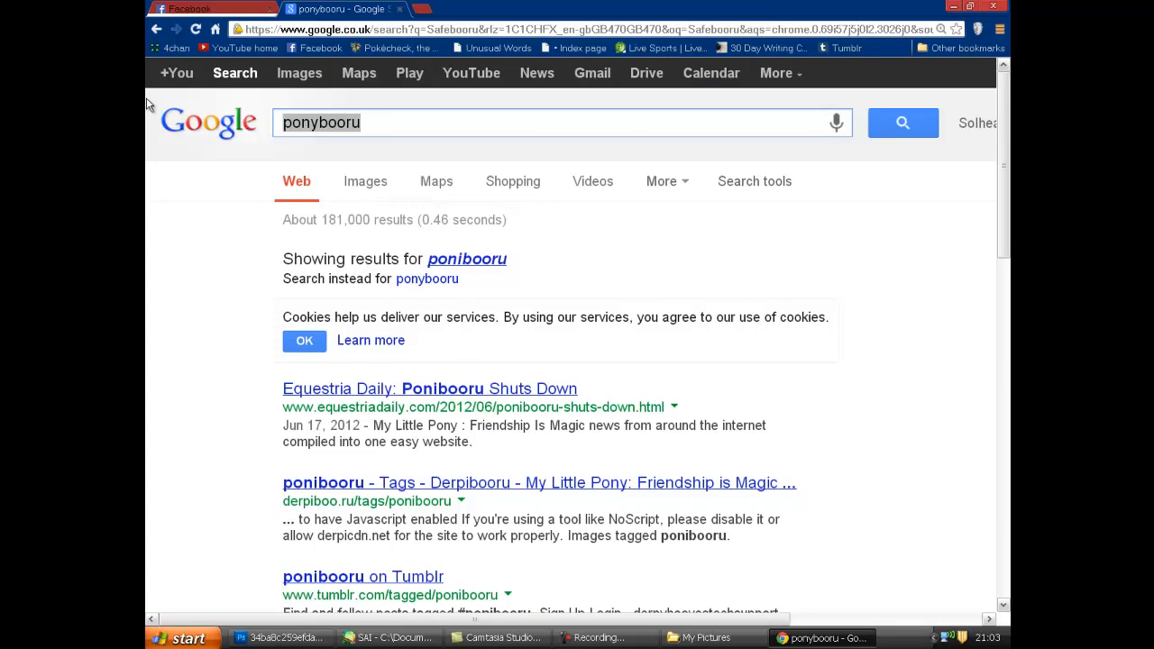
pyautogui.write('homestr')
pyautogui.press('BackSpace')
pyautogui.press('BackSpace')
pyautogui.press('BackSpace')
pyautogui.press('BackSpace')
pyautogui.press('BackSpace')
pyautogui.press('BackSpace')
pyautogui.press('BackSpace')
pyautogui.write('Mspaintbooru')
pyautogui.press('Return')
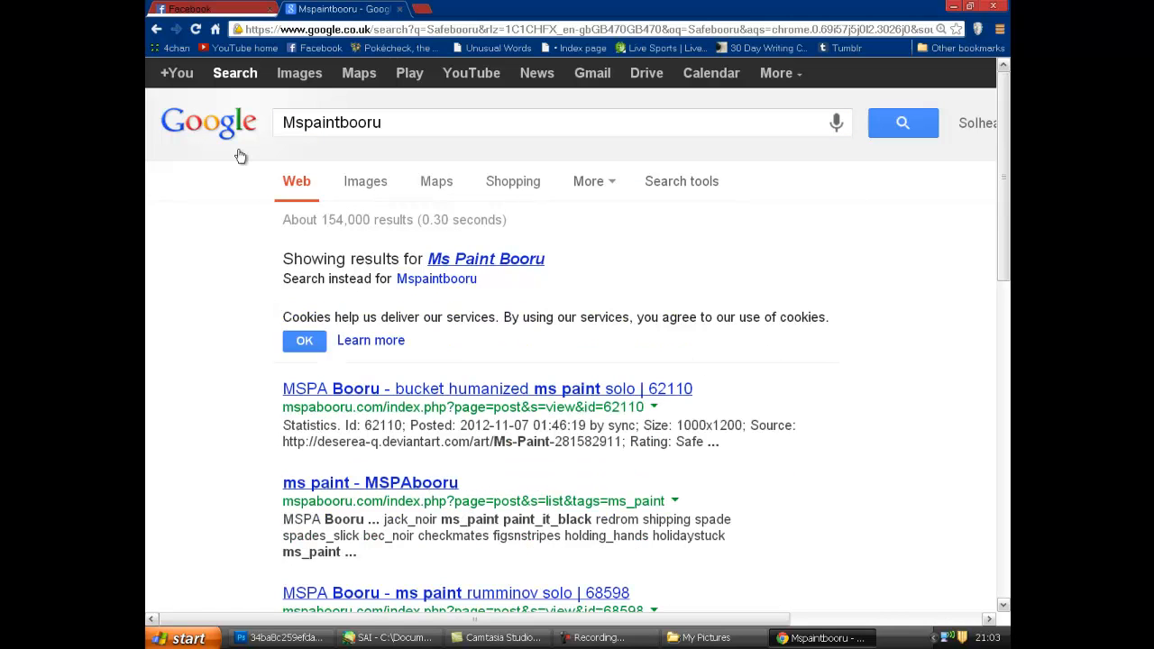
pyautogui.click(403, 484)
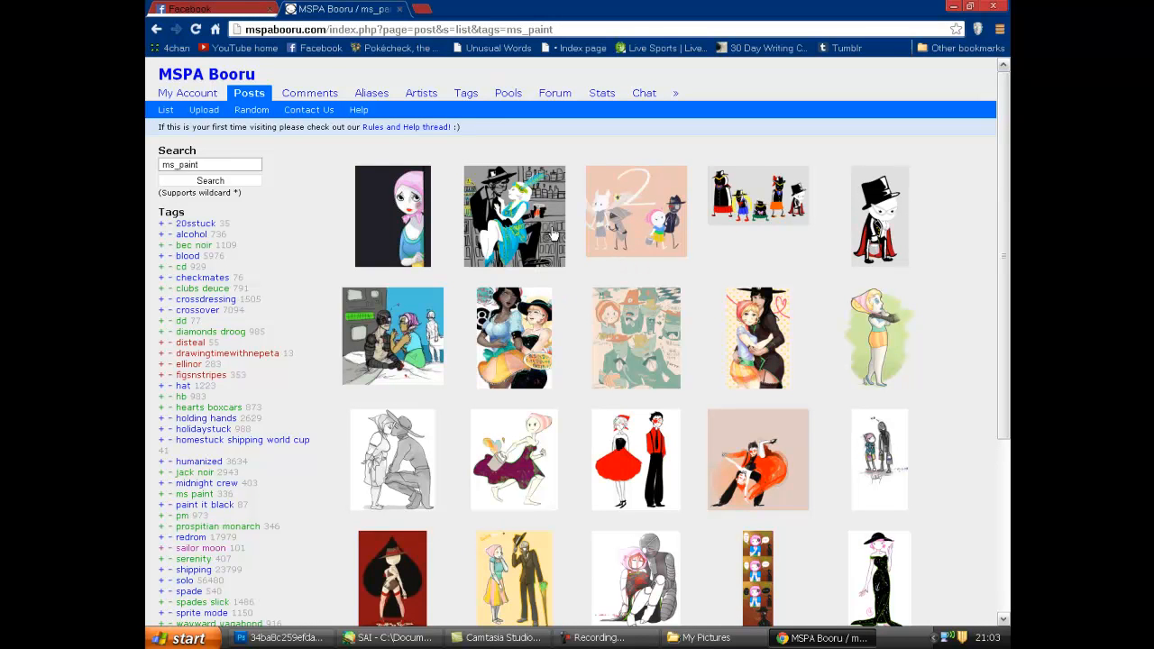
# Search for one yukkuri place, open the One Yukkuri Place site, and view its home page
pyautogui.click(446, 32)
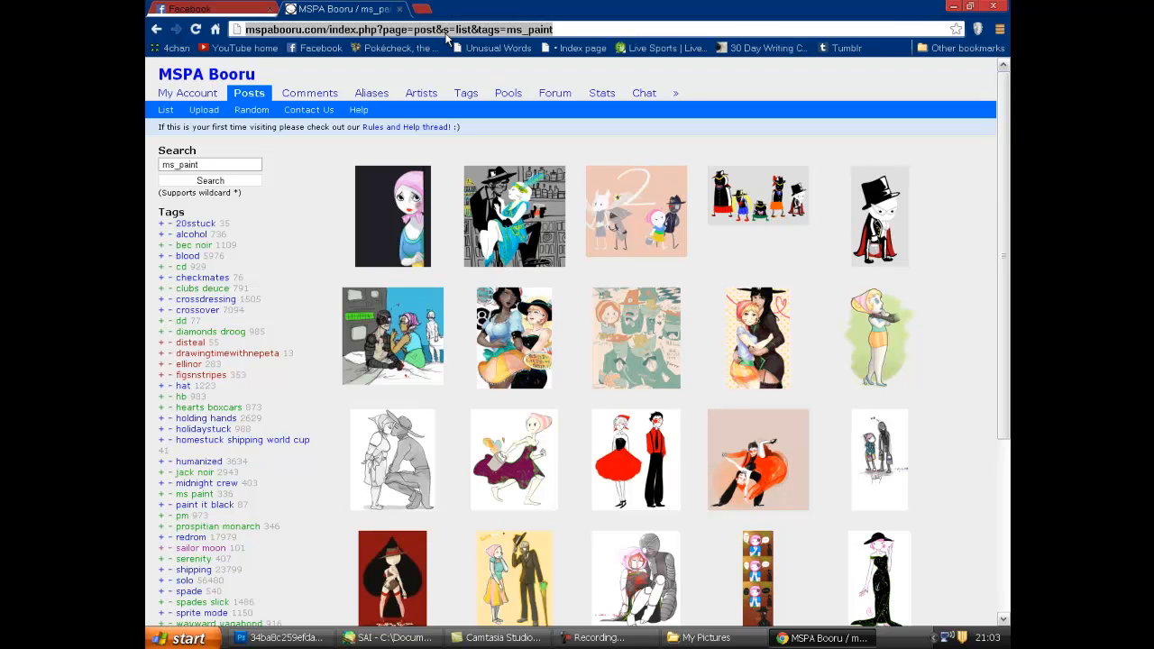
pyautogui.write('one yukk')
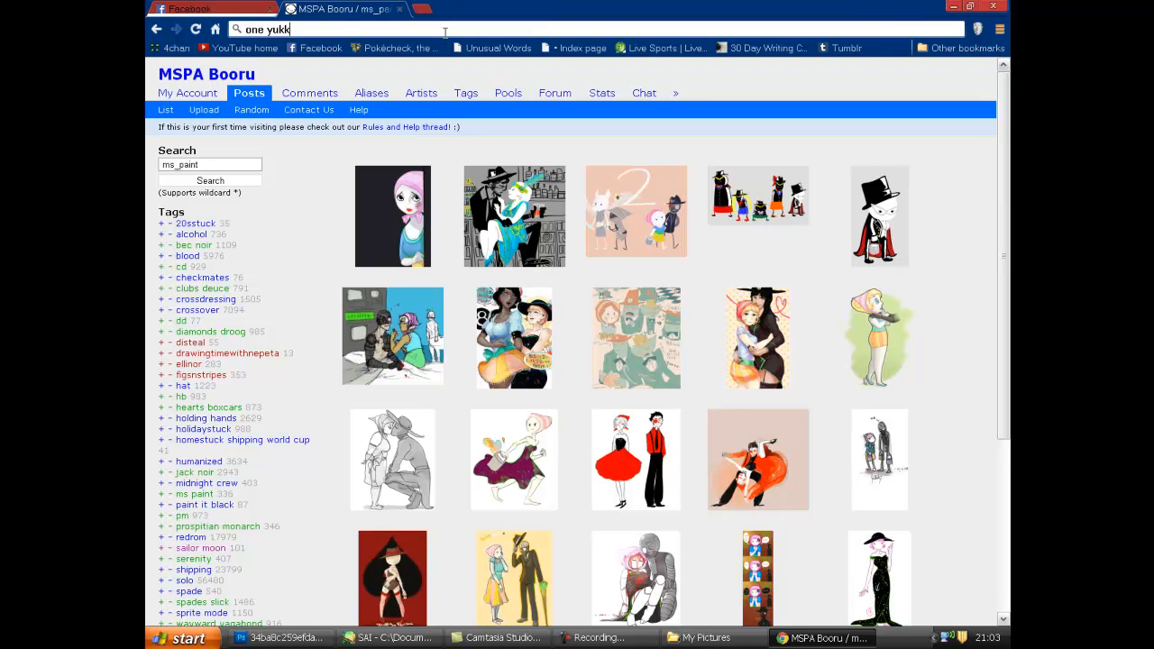
pyautogui.write('uri place')
pyautogui.press('Return')
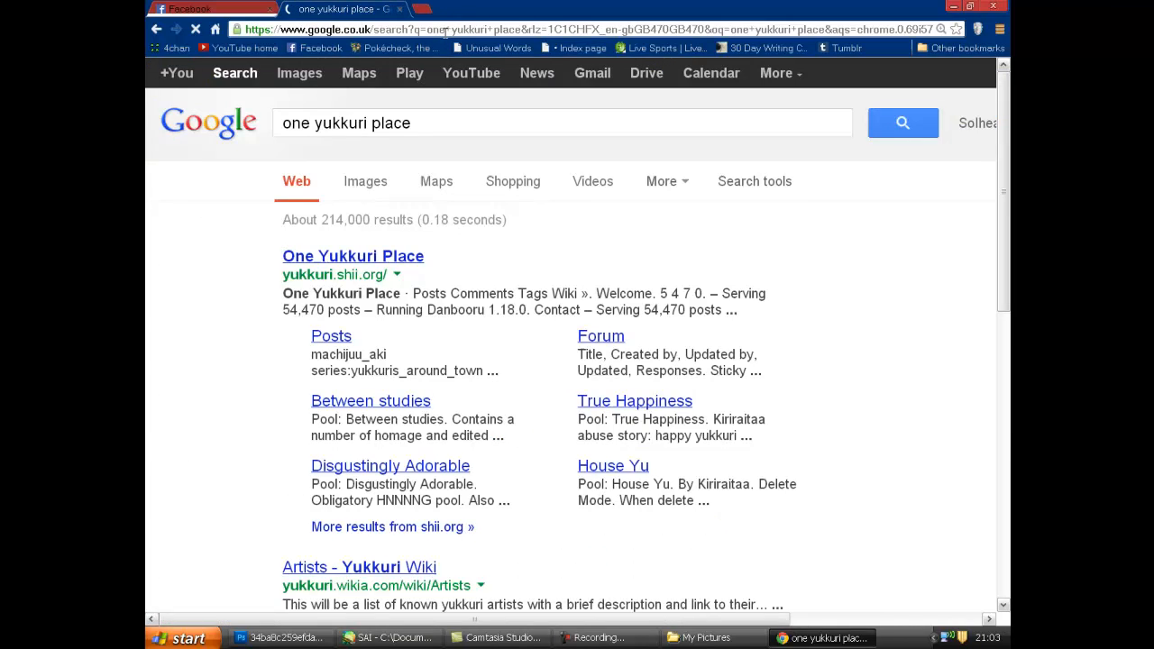
pyautogui.click(381, 333)
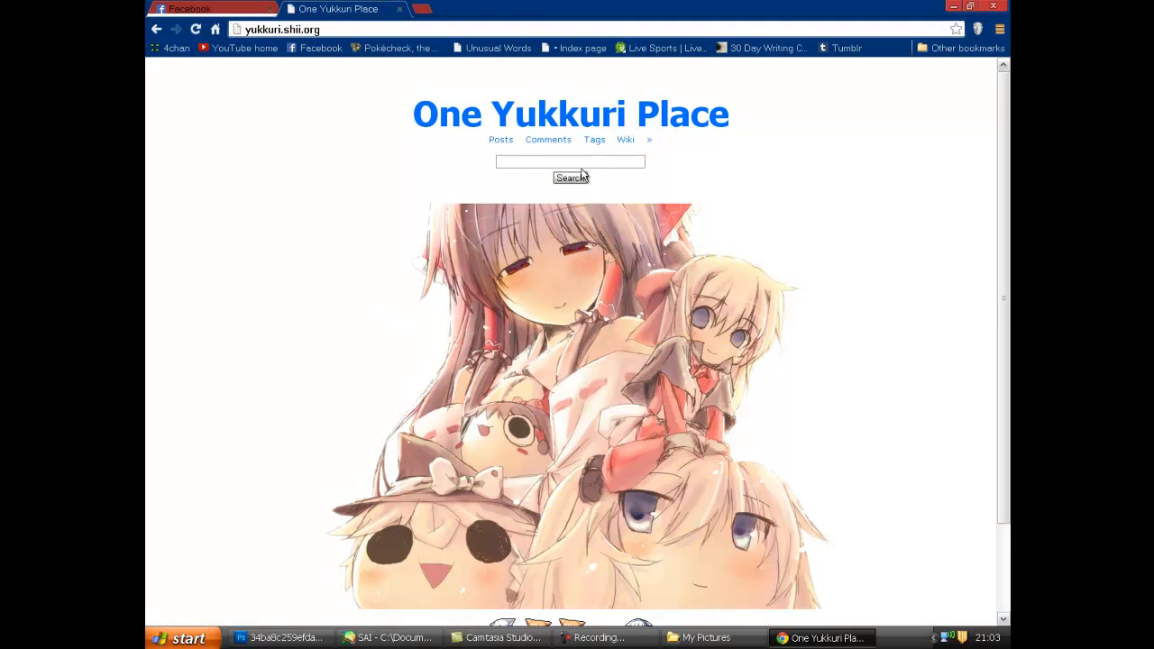
pyautogui.scroll(-3, 512, 299)
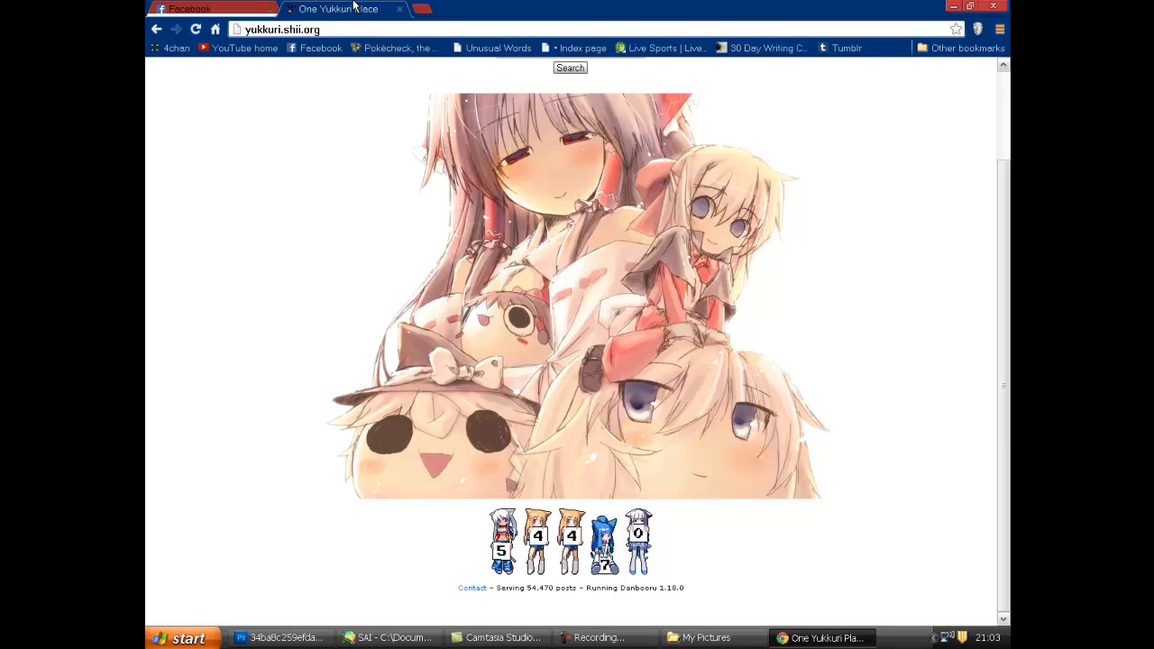
# Search the web for the zerochan image board
pyautogui.click(343, 27)
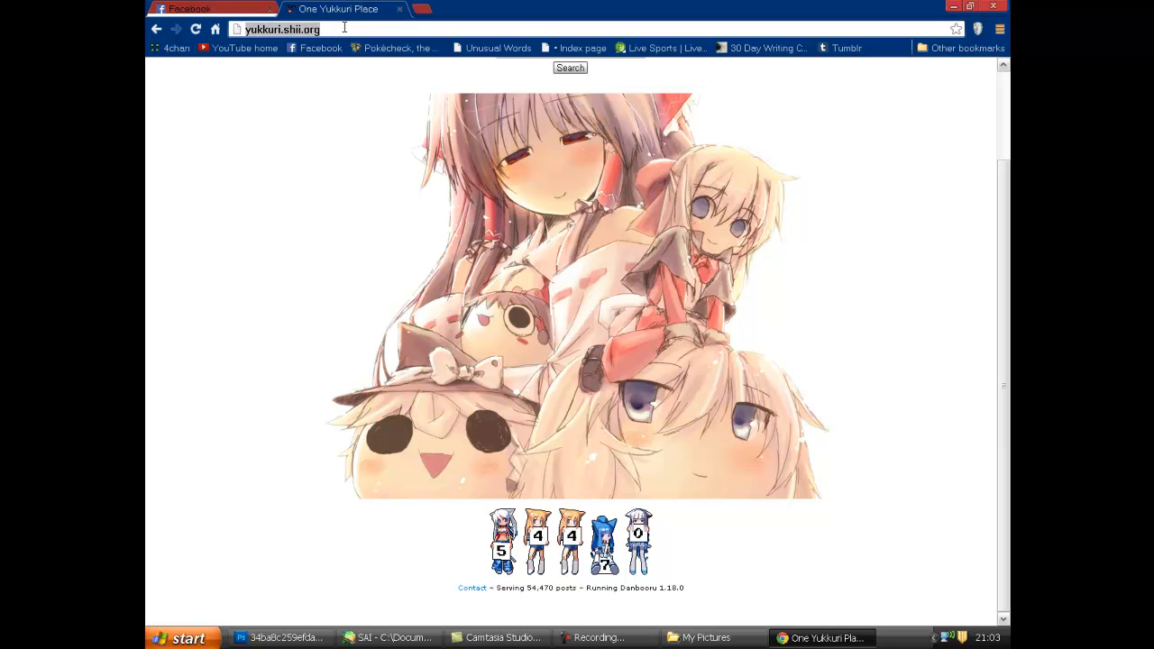
pyautogui.write('zerochan')
pyautogui.press('Return')
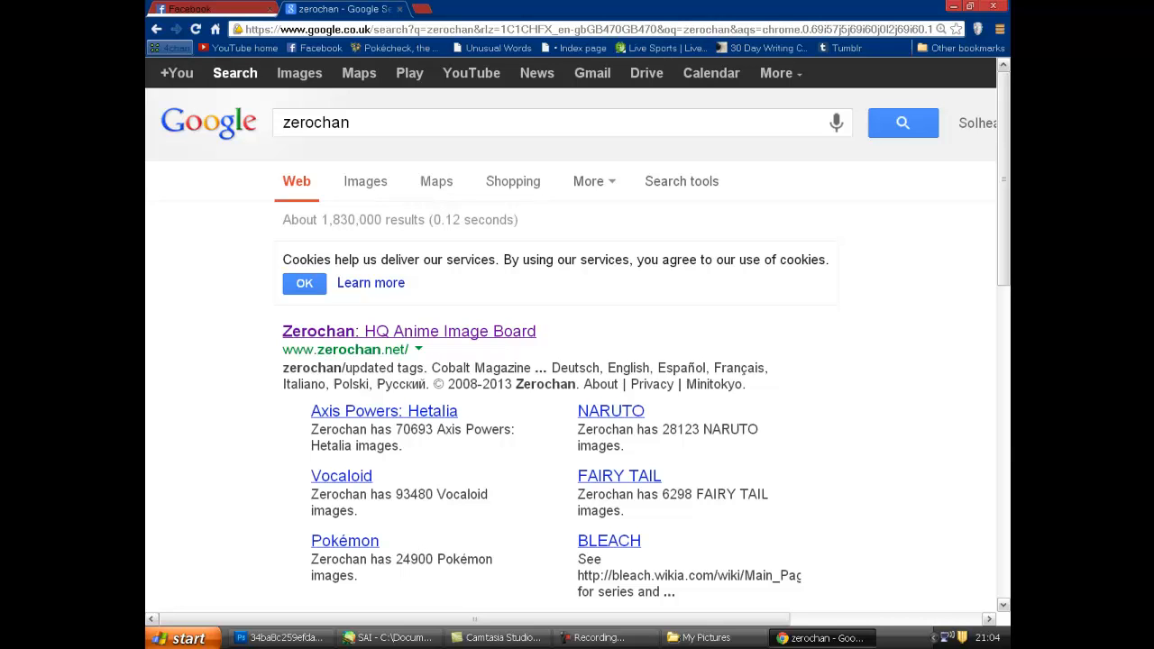
# Open the browsing history at chrome://history in a new tab and go to the Platinum Graphics home page from it
pyautogui.click(421, 9)
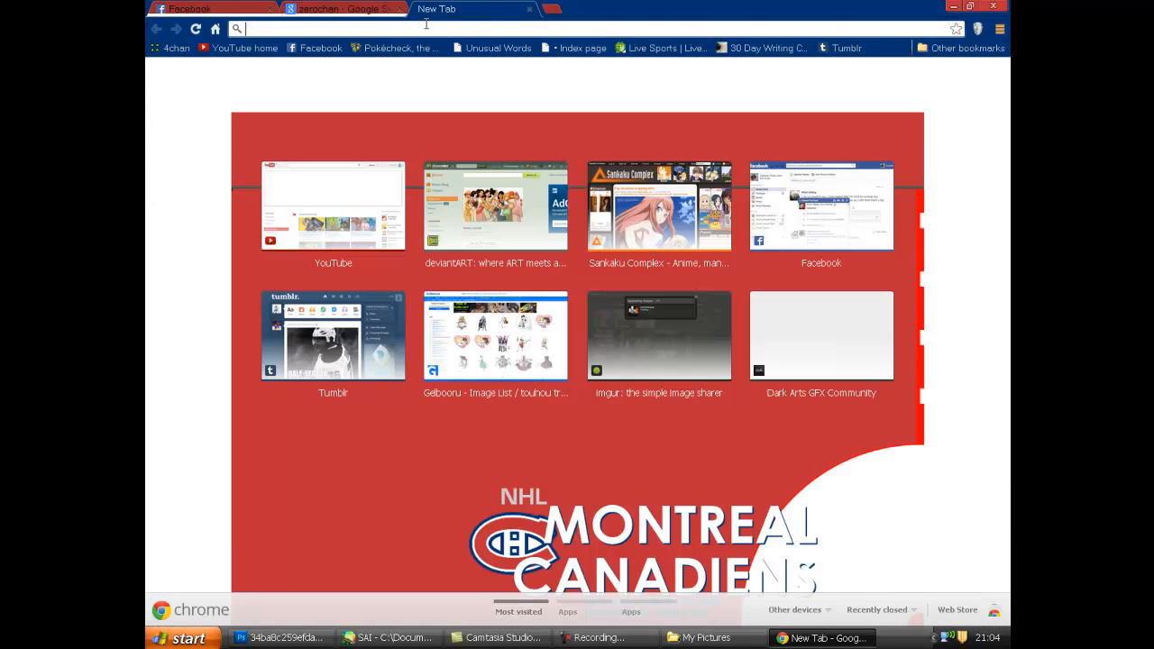
pyautogui.write('chrome://history')
pyautogui.press('Return')
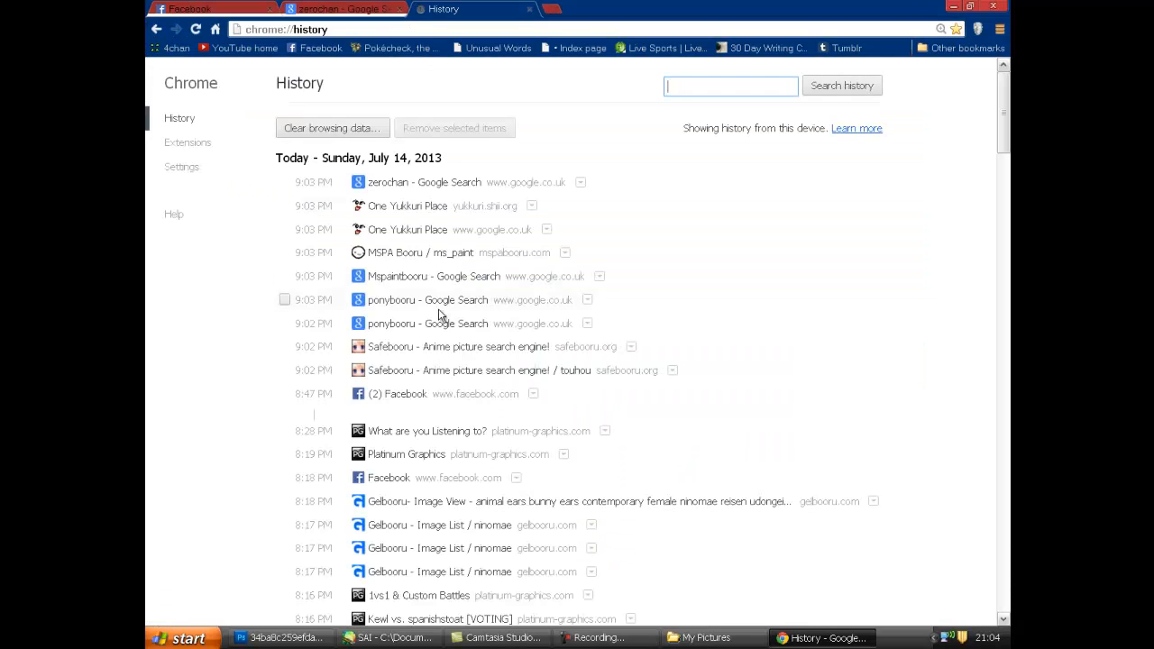
pyautogui.click(371, 455)
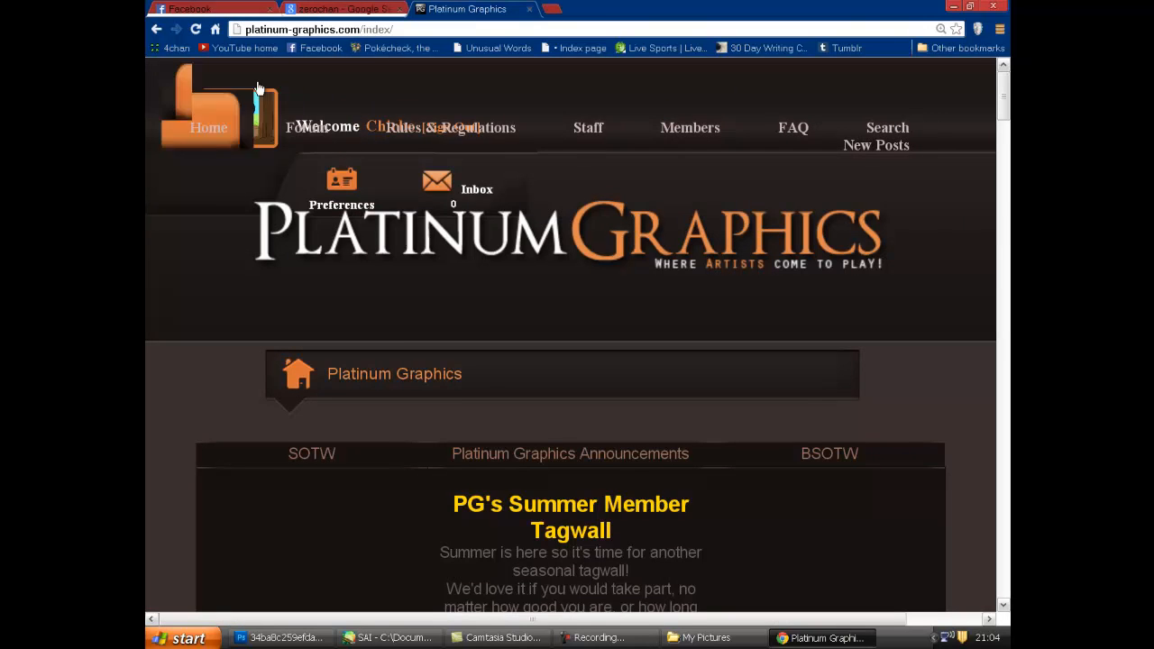
# Post "Say hi to the screen recorder guys" with a smiley in the forum's Shoutbox
pyautogui.scroll(-15, 203, 65)
pyautogui.scroll(-4, 157, 155)
pyautogui.click(327, 407)
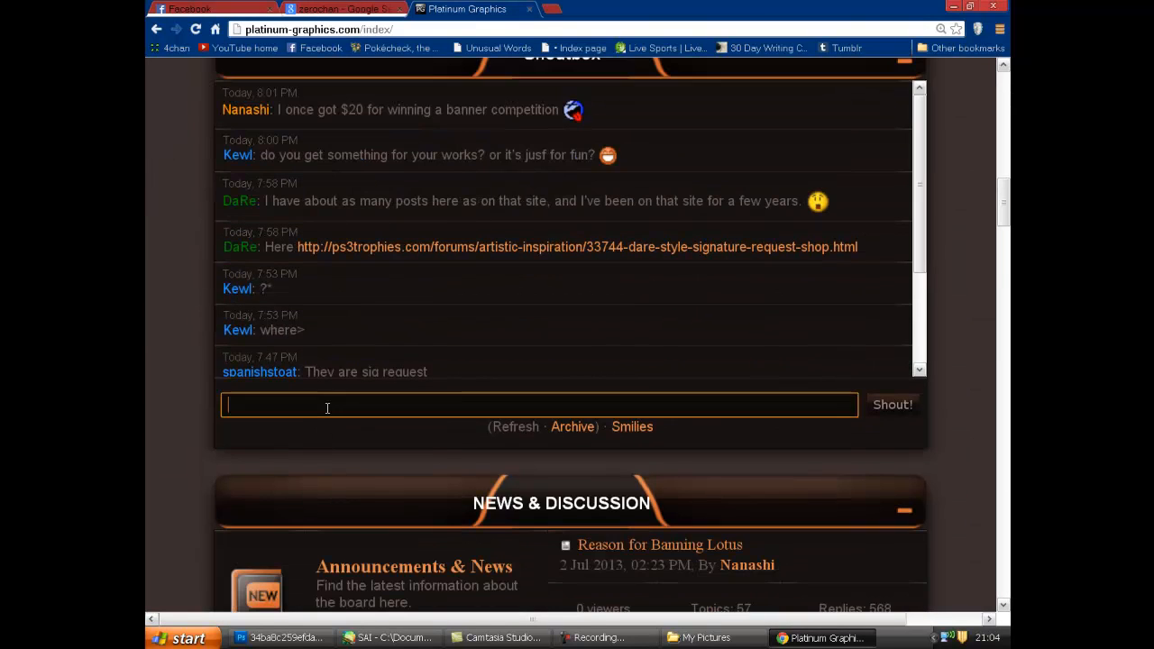
pyautogui.write('Say hi to the screen recorder guys')
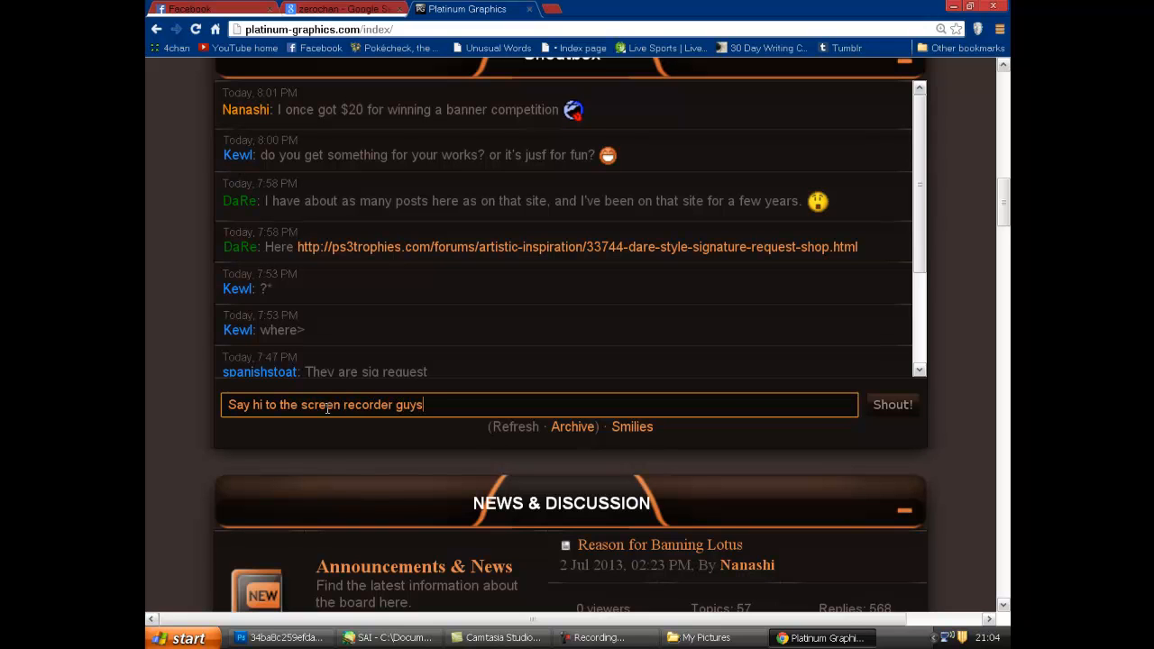
pyautogui.write(')')
pyautogui.press('Return')
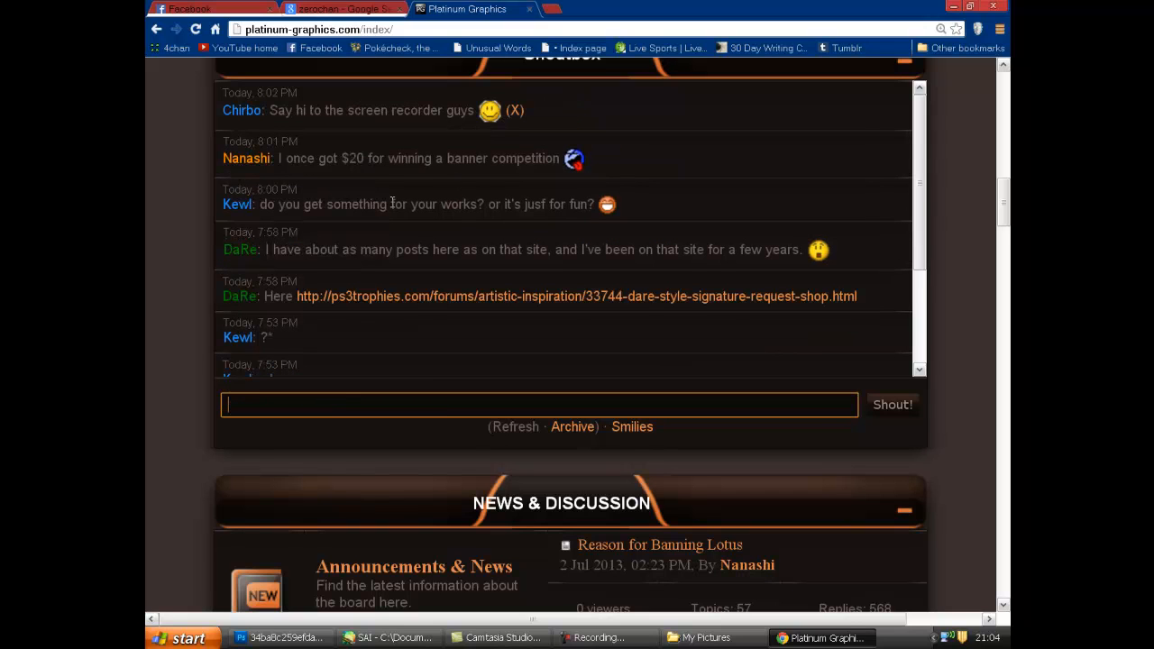
# Open the Anime subforum of Renders, under Platinum Resources, in a new tab and switch to it
pyautogui.click(149, 282)
pyautogui.scroll(-10, 149, 282)
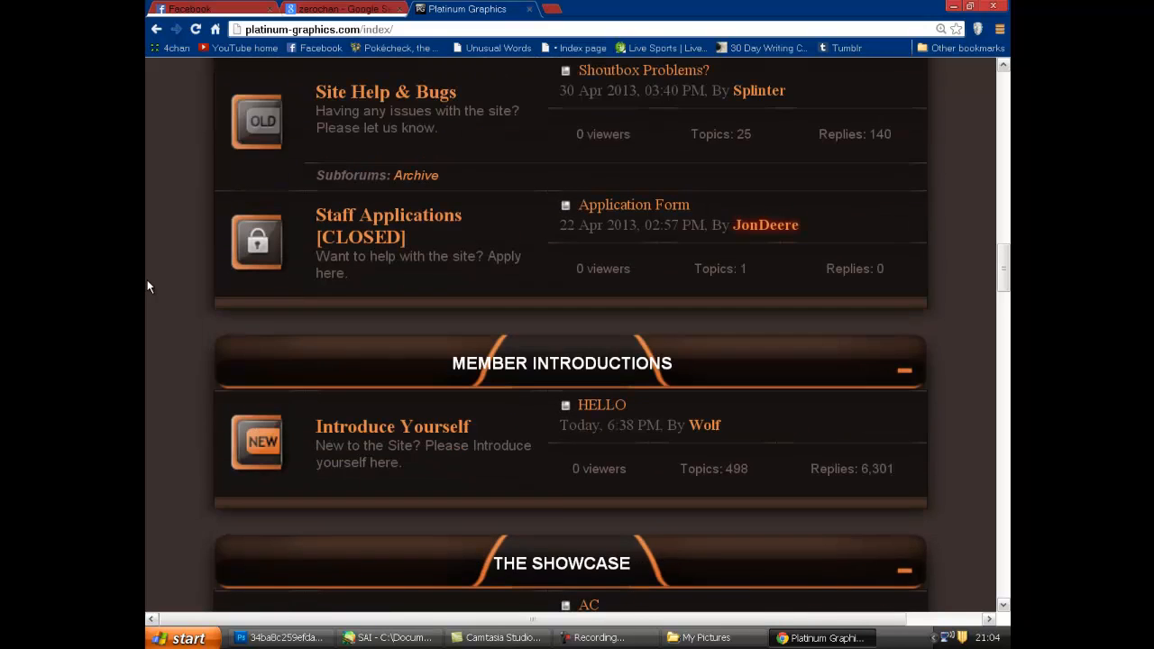
pyautogui.scroll(-6, 500, 296)
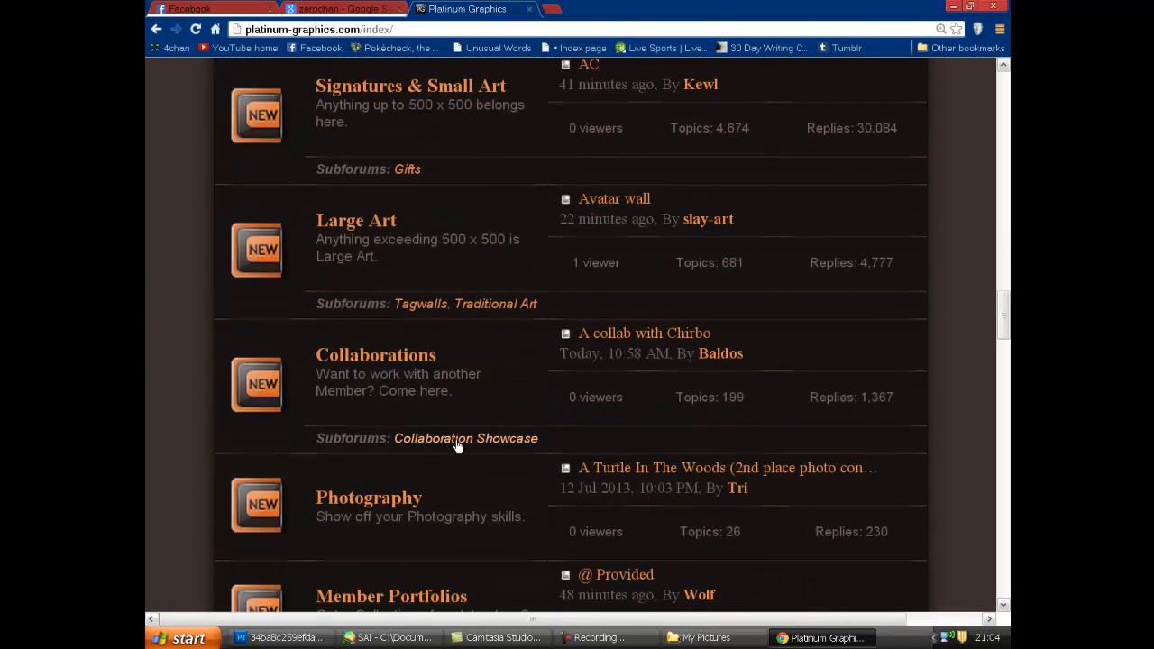
pyautogui.scroll(-6, 424, 374)
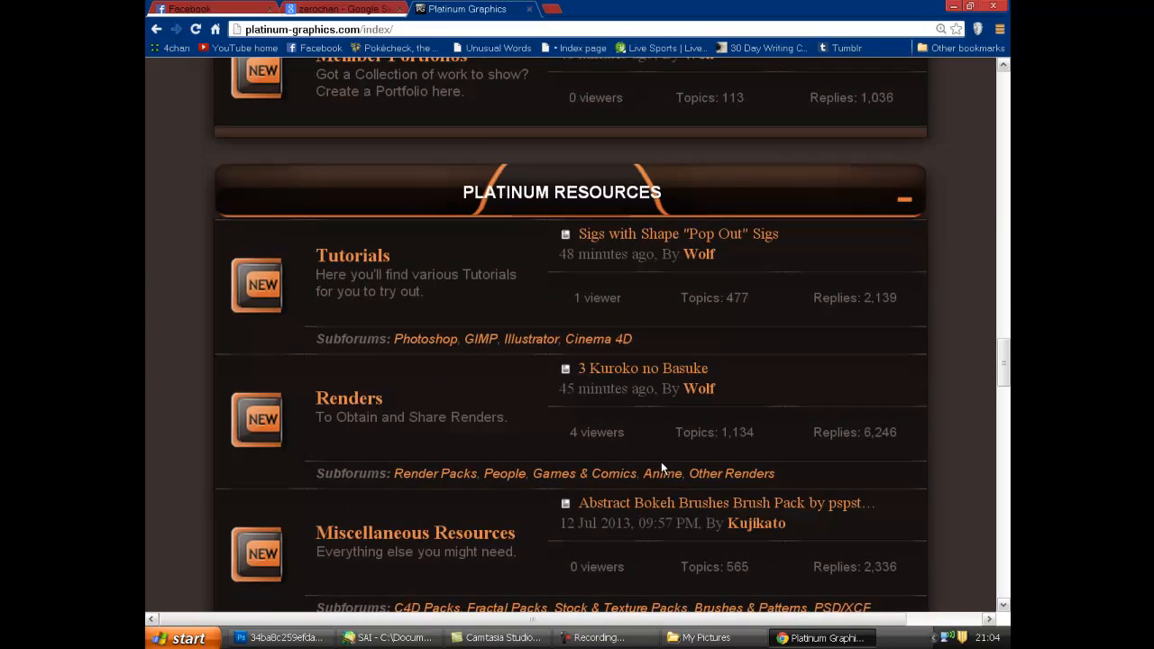
pyautogui.middleClick(659, 477)
pyautogui.scroll(5, 651, 448)
pyautogui.hotkey('ctrl', 'Tab')
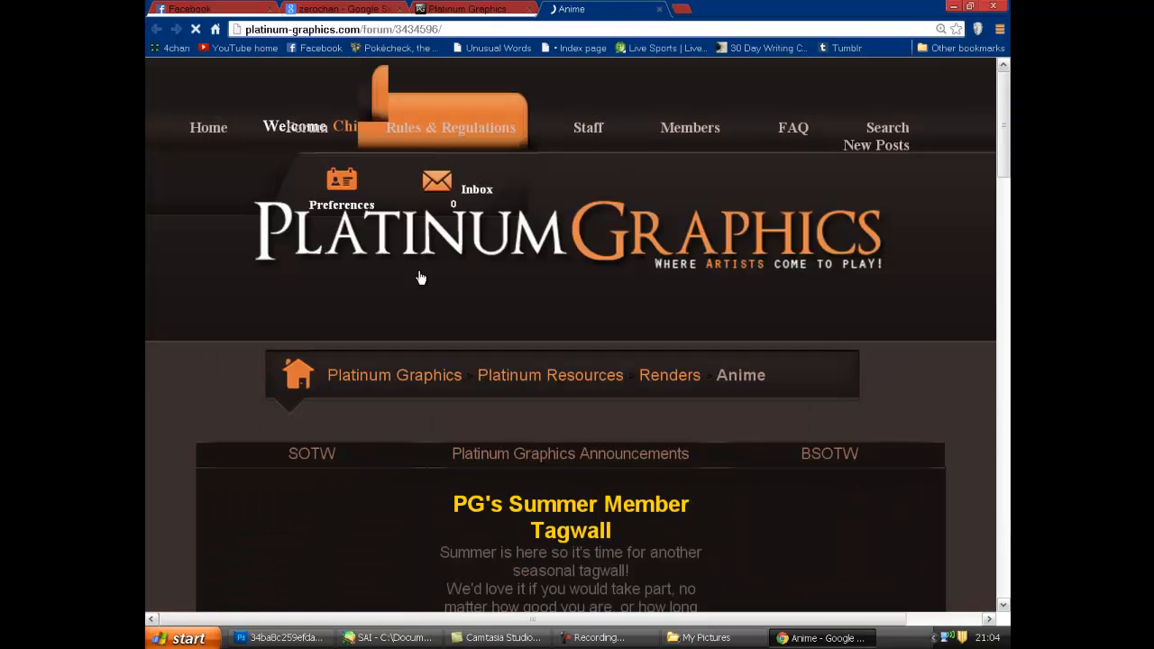
# Check the 3 Kuroko no Basuke and Archer Girl topics in separate tabs, closing each one after viewing
pyautogui.scroll(-5, 421, 277)
pyautogui.scroll(-3, 421, 277)
pyautogui.middleClick(342, 257)
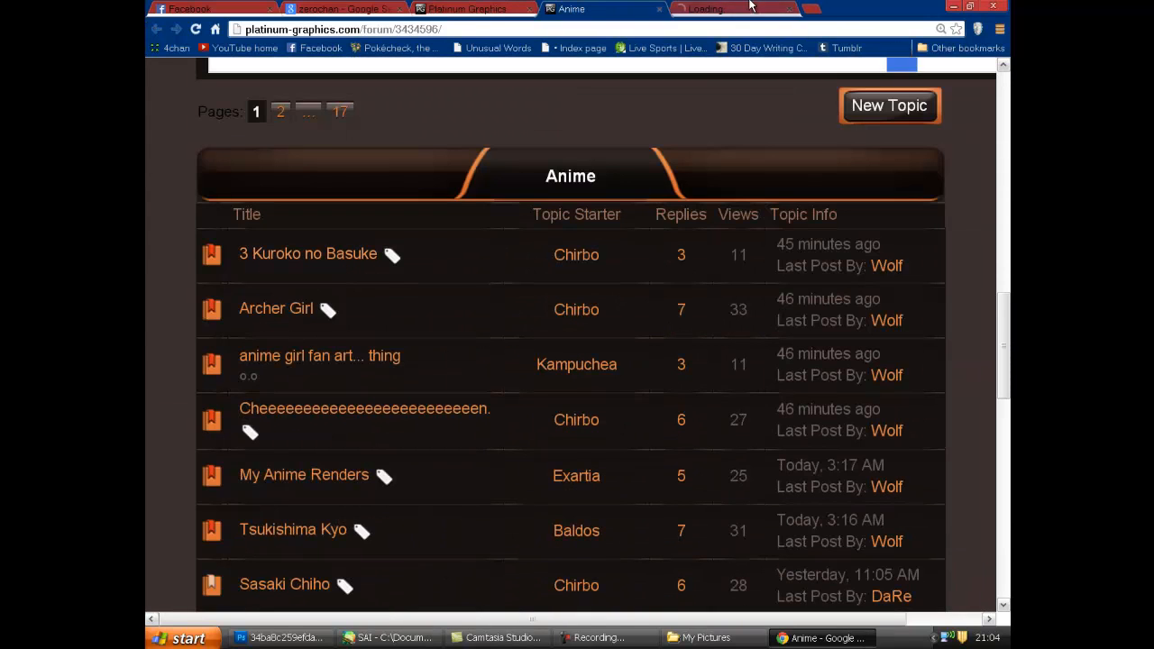
pyautogui.click(730, 9)
pyautogui.hotkey('ctrl', 'w')
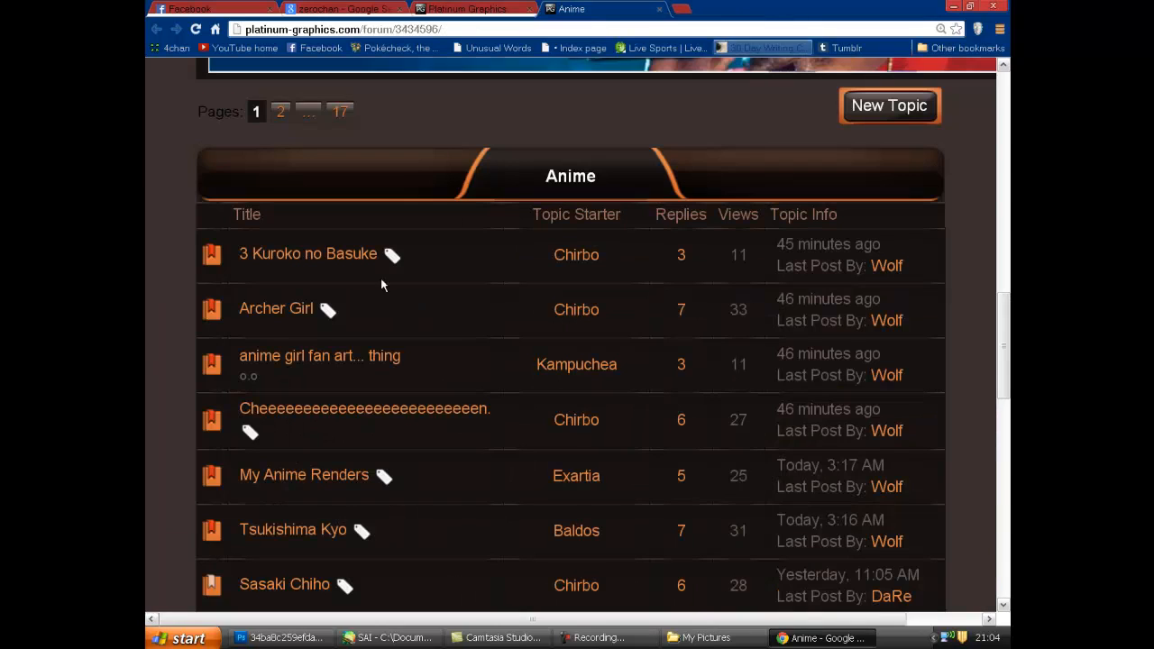
pyautogui.middleClick(304, 304)
pyautogui.click(734, 7)
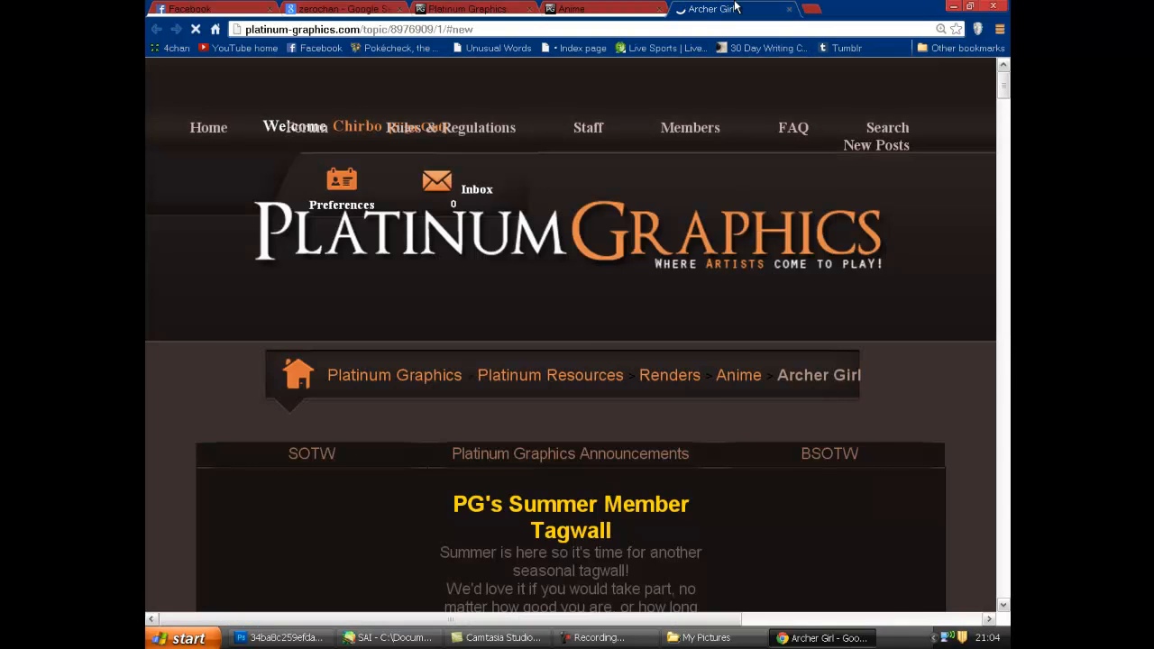
pyautogui.hotkey('ctrl', 'w')
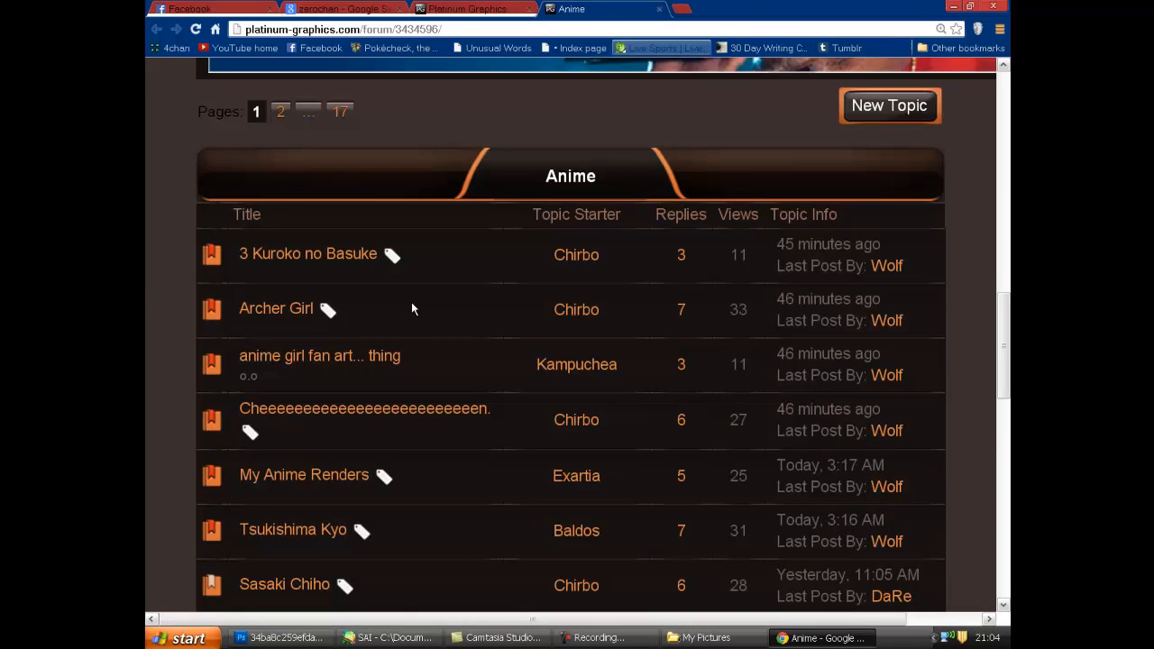
# Look over the Anime topic list, return to the Platinum Graphics home page, and view its Shoutbox
pyautogui.scroll(-10, 412, 306)
pyautogui.scroll(15, 475, 285)
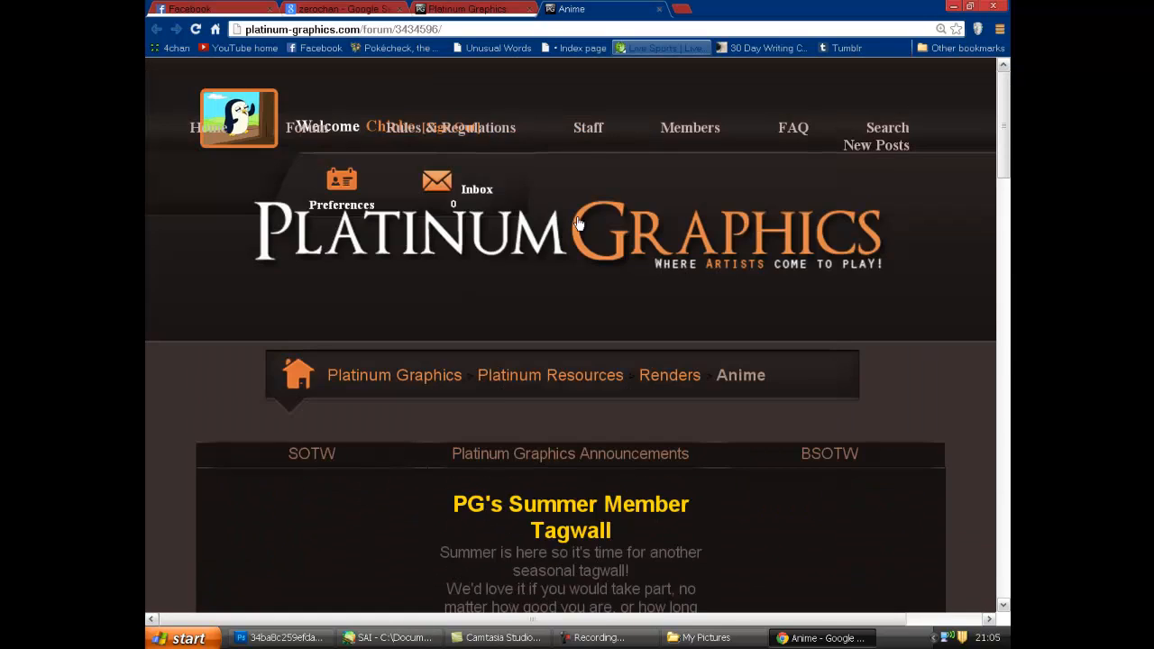
pyautogui.click(579, 223)
pyautogui.scroll(-8, 201, 258)
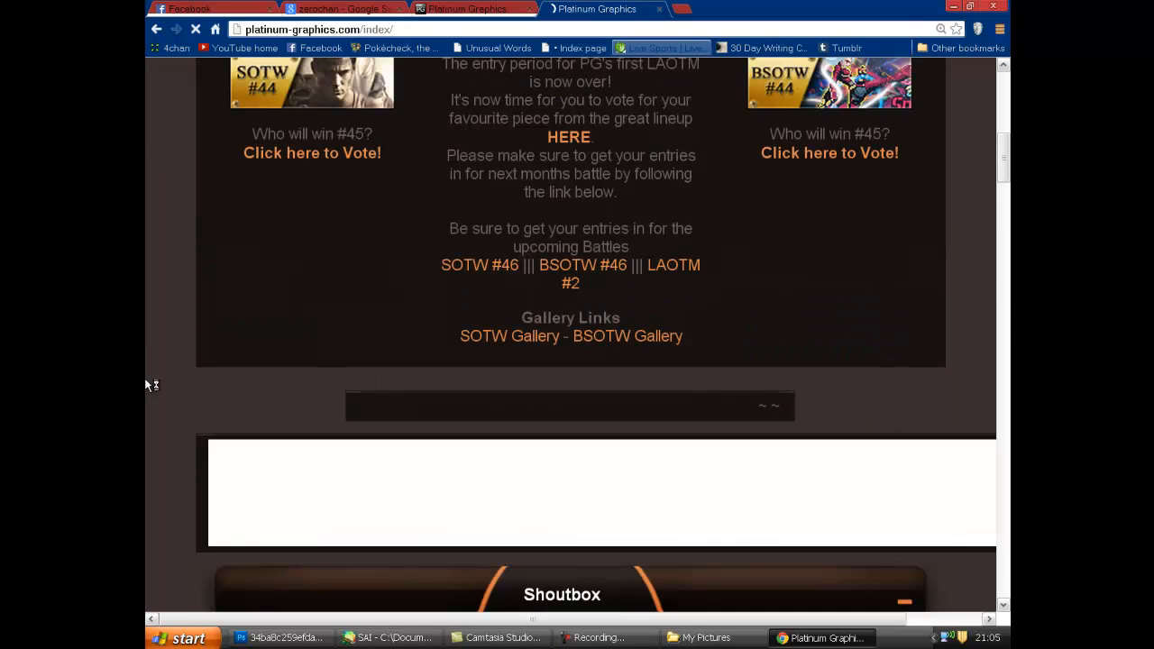
pyautogui.scroll(-3, 145, 385)
pyautogui.scroll(-1, 145, 385)
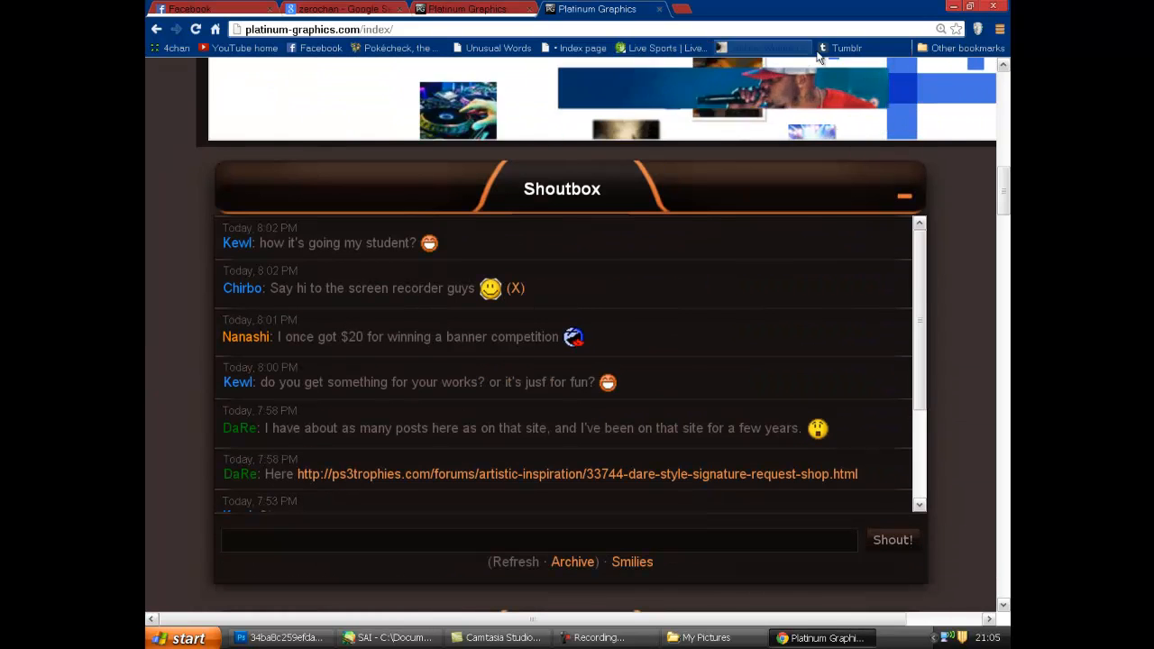
# Open the Tumblr dashboard in a new tab and go to the blog A Mess of Hockey, Games, and General Ignorance
pyautogui.middleClick(829, 50)
pyautogui.click(726, 7)
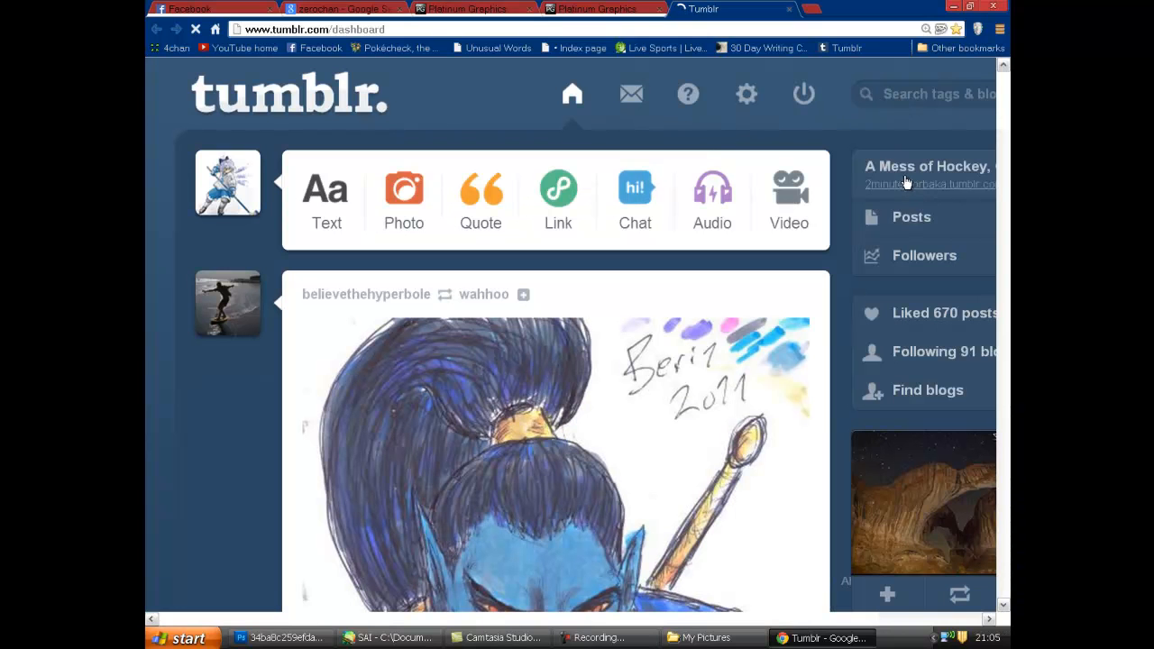
pyautogui.click(906, 178)
pyautogui.click(957, 171)
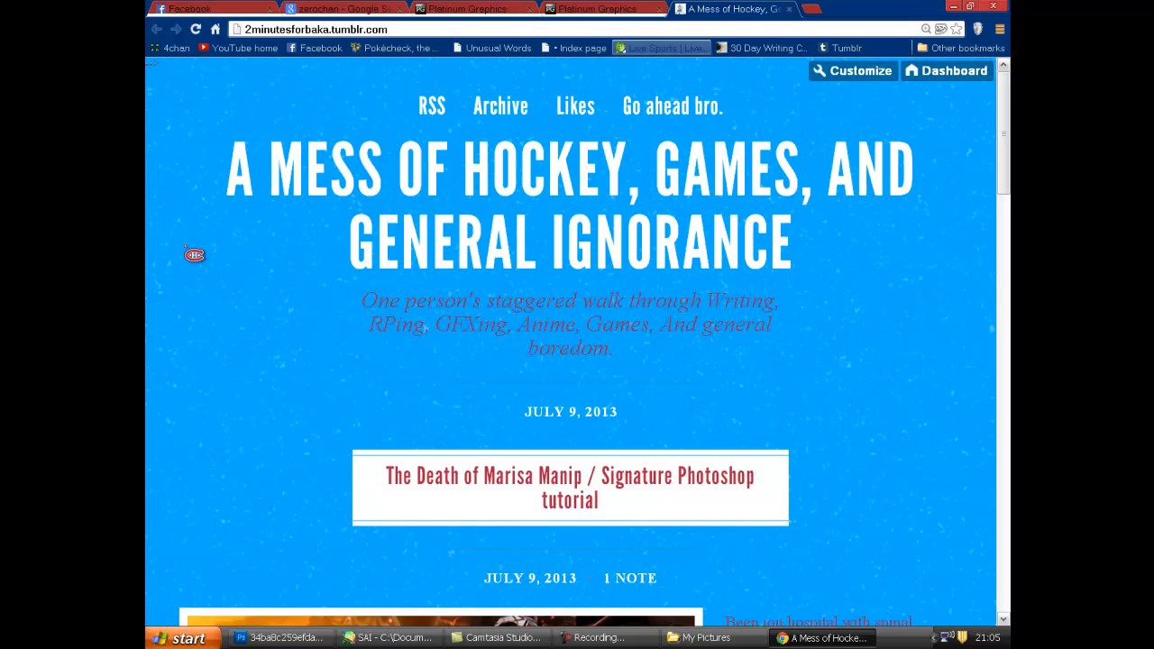
# Browse the blog's posts to the end of the page and open the older posts
pyautogui.scroll(-9, 193, 254)
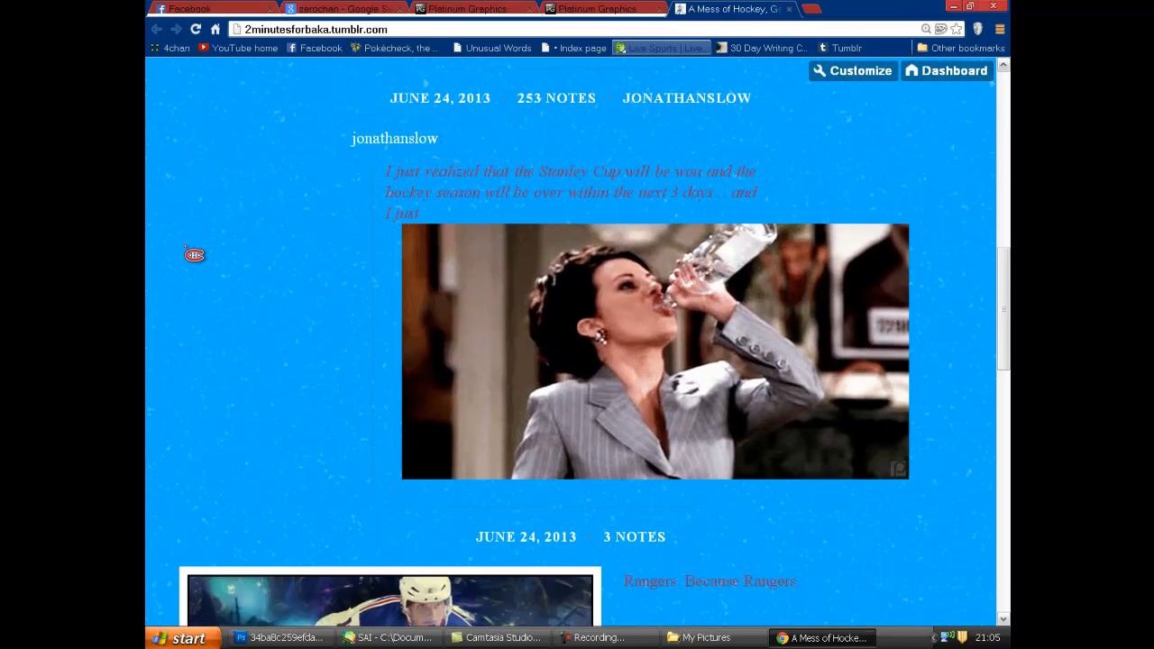
pyautogui.scroll(3, 193, 254)
pyautogui.scroll(-7, 193, 255)
pyautogui.scroll(-7, 193, 254)
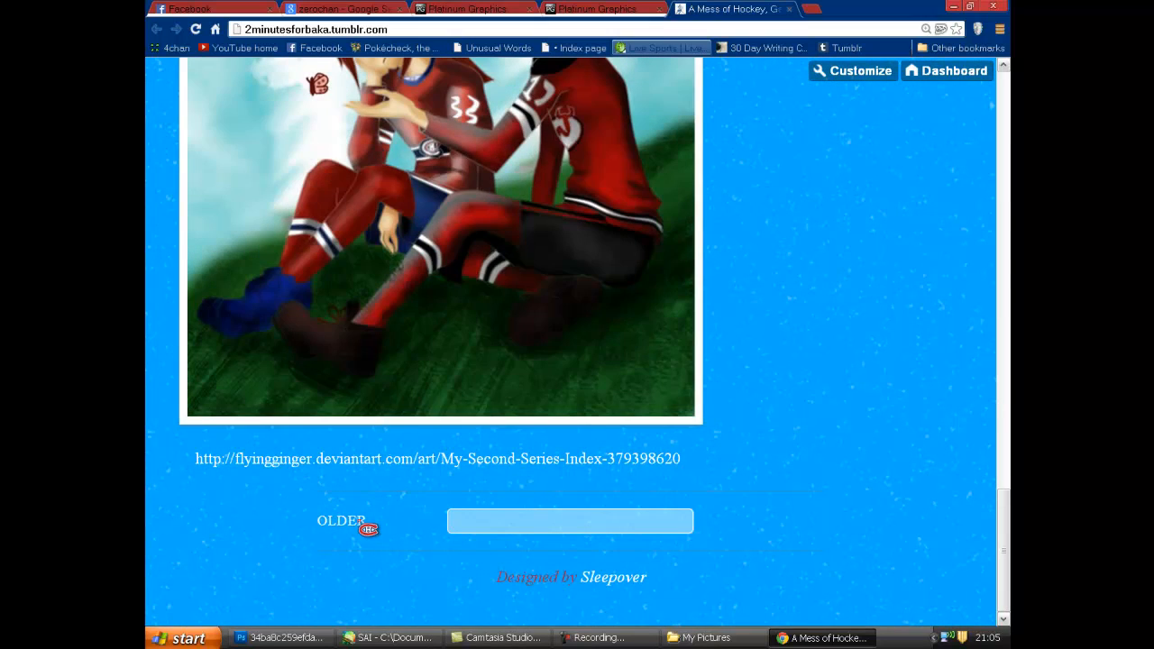
pyautogui.click(359, 523)
# Return to the Platinum Graphics home page and look through its forum sections
pyautogui.hotkey('ctrl', 'shift', 'Tab')
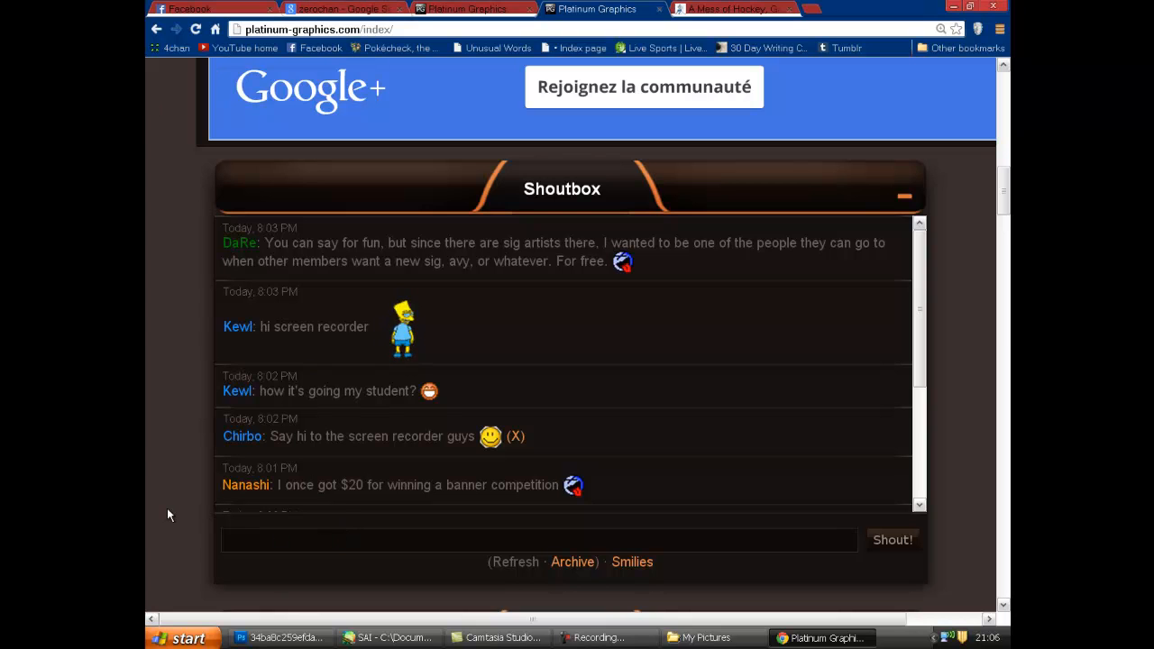
pyautogui.scroll(-12, 167, 515)
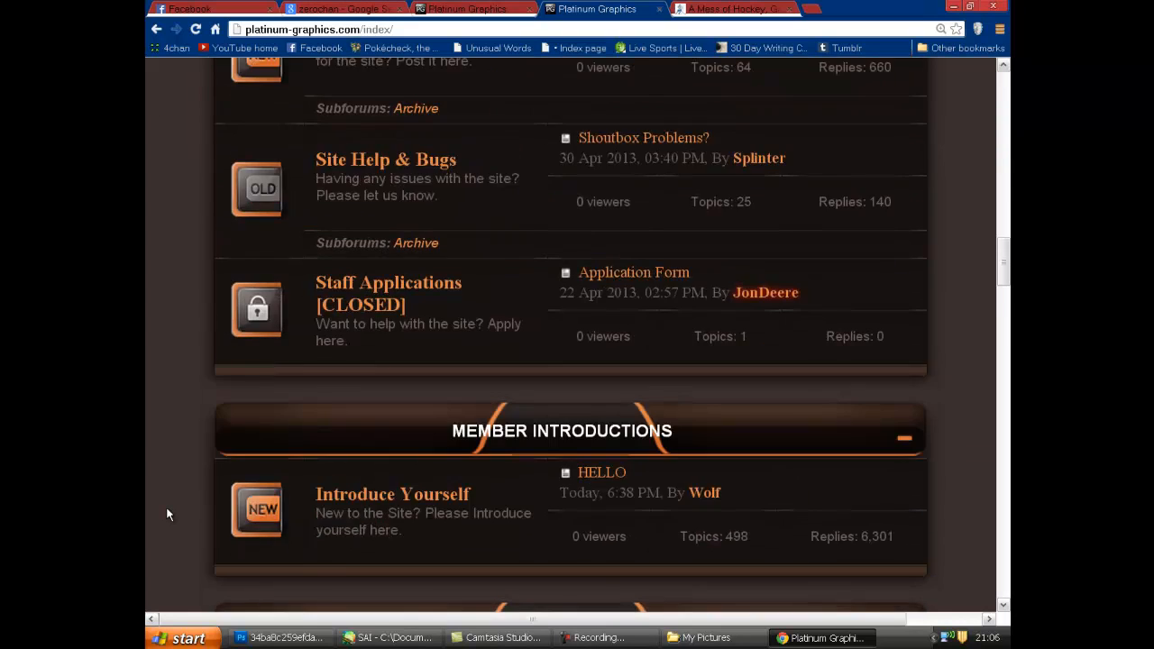